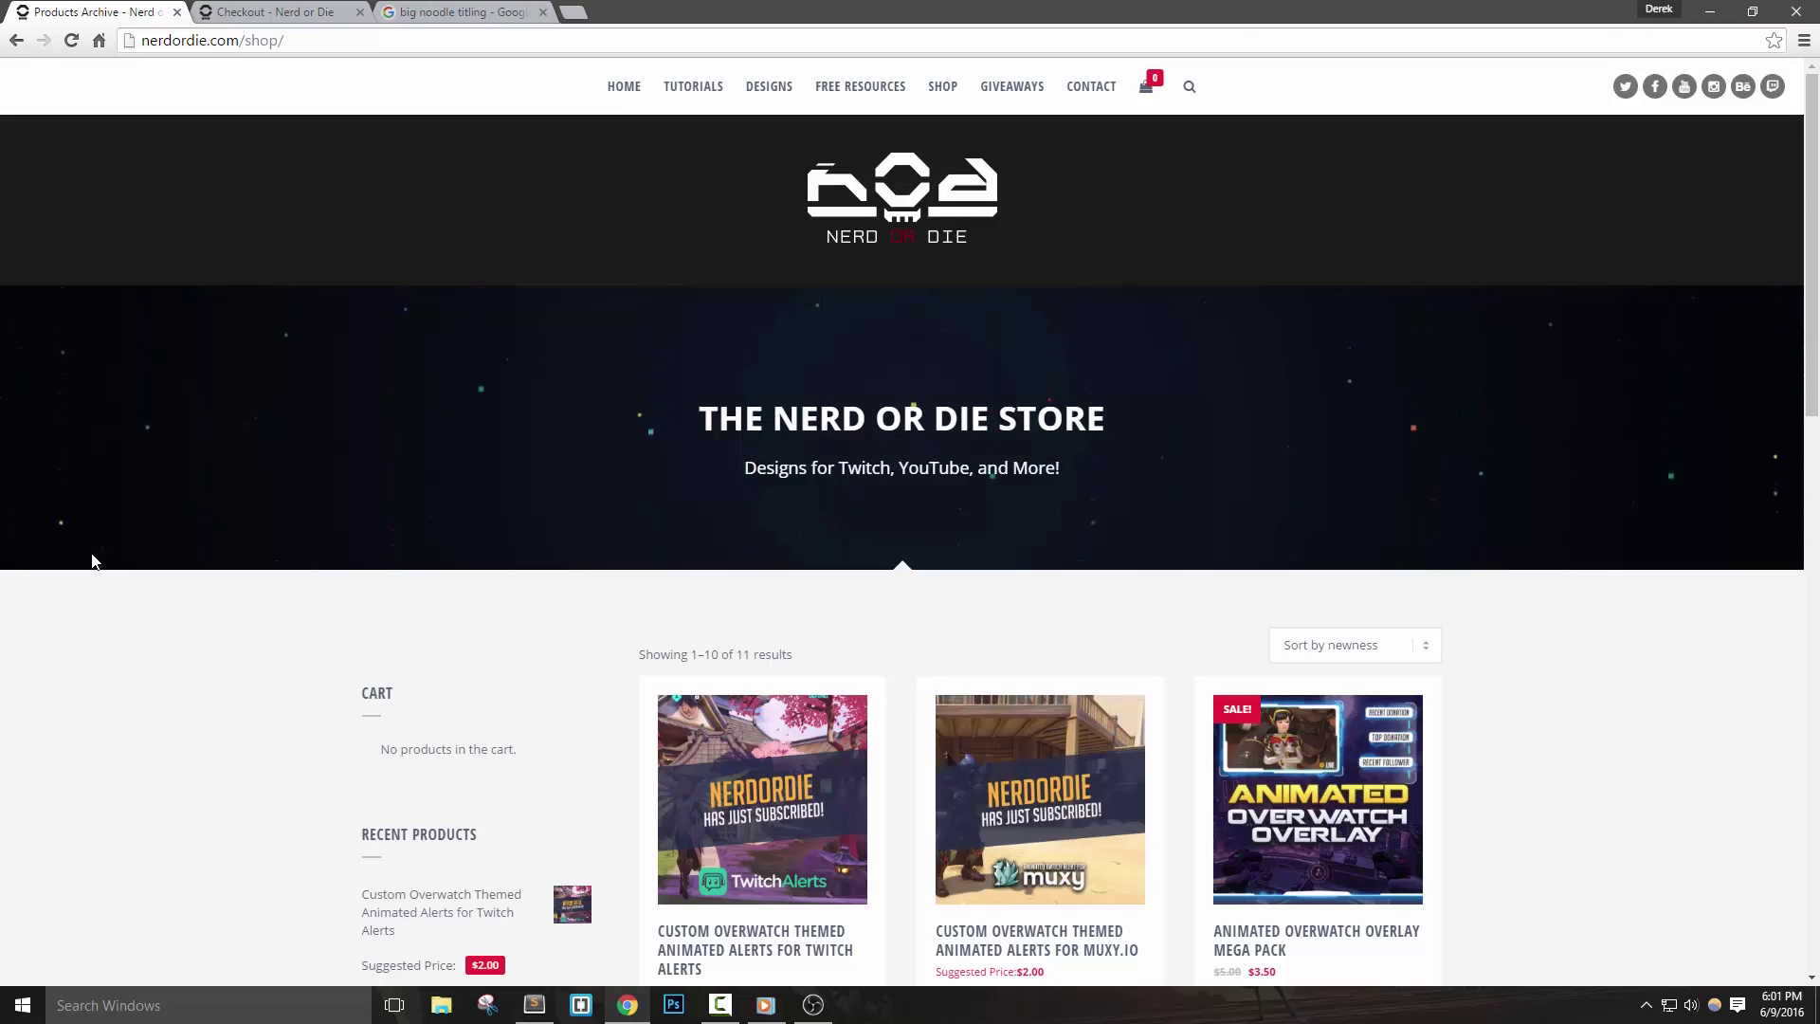
Step: Scroll the nerdordie.com shop page down to the Overwatch alert packs
scroll(91, 559, "down", 4)
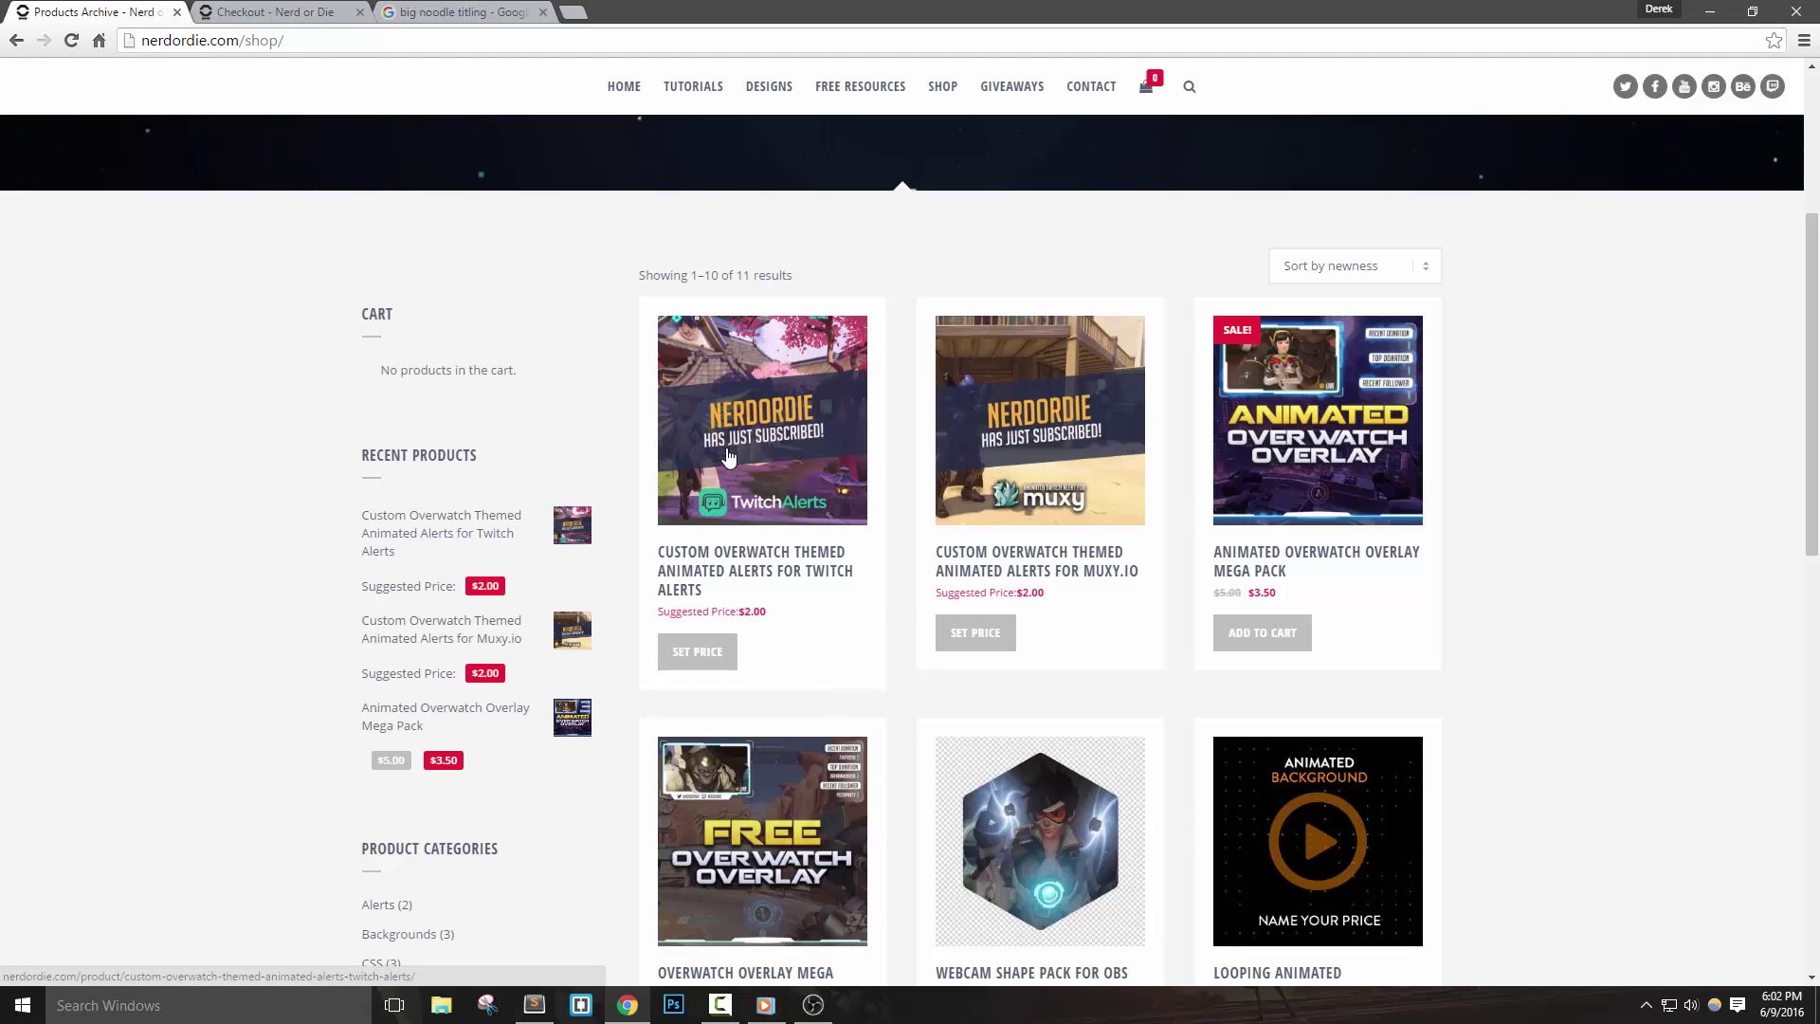
Step: Open the Overwatch Twitch Alerts product and set Name Your Price to 0.00
left_click(725, 409)
scroll(492, 516, "down", 2)
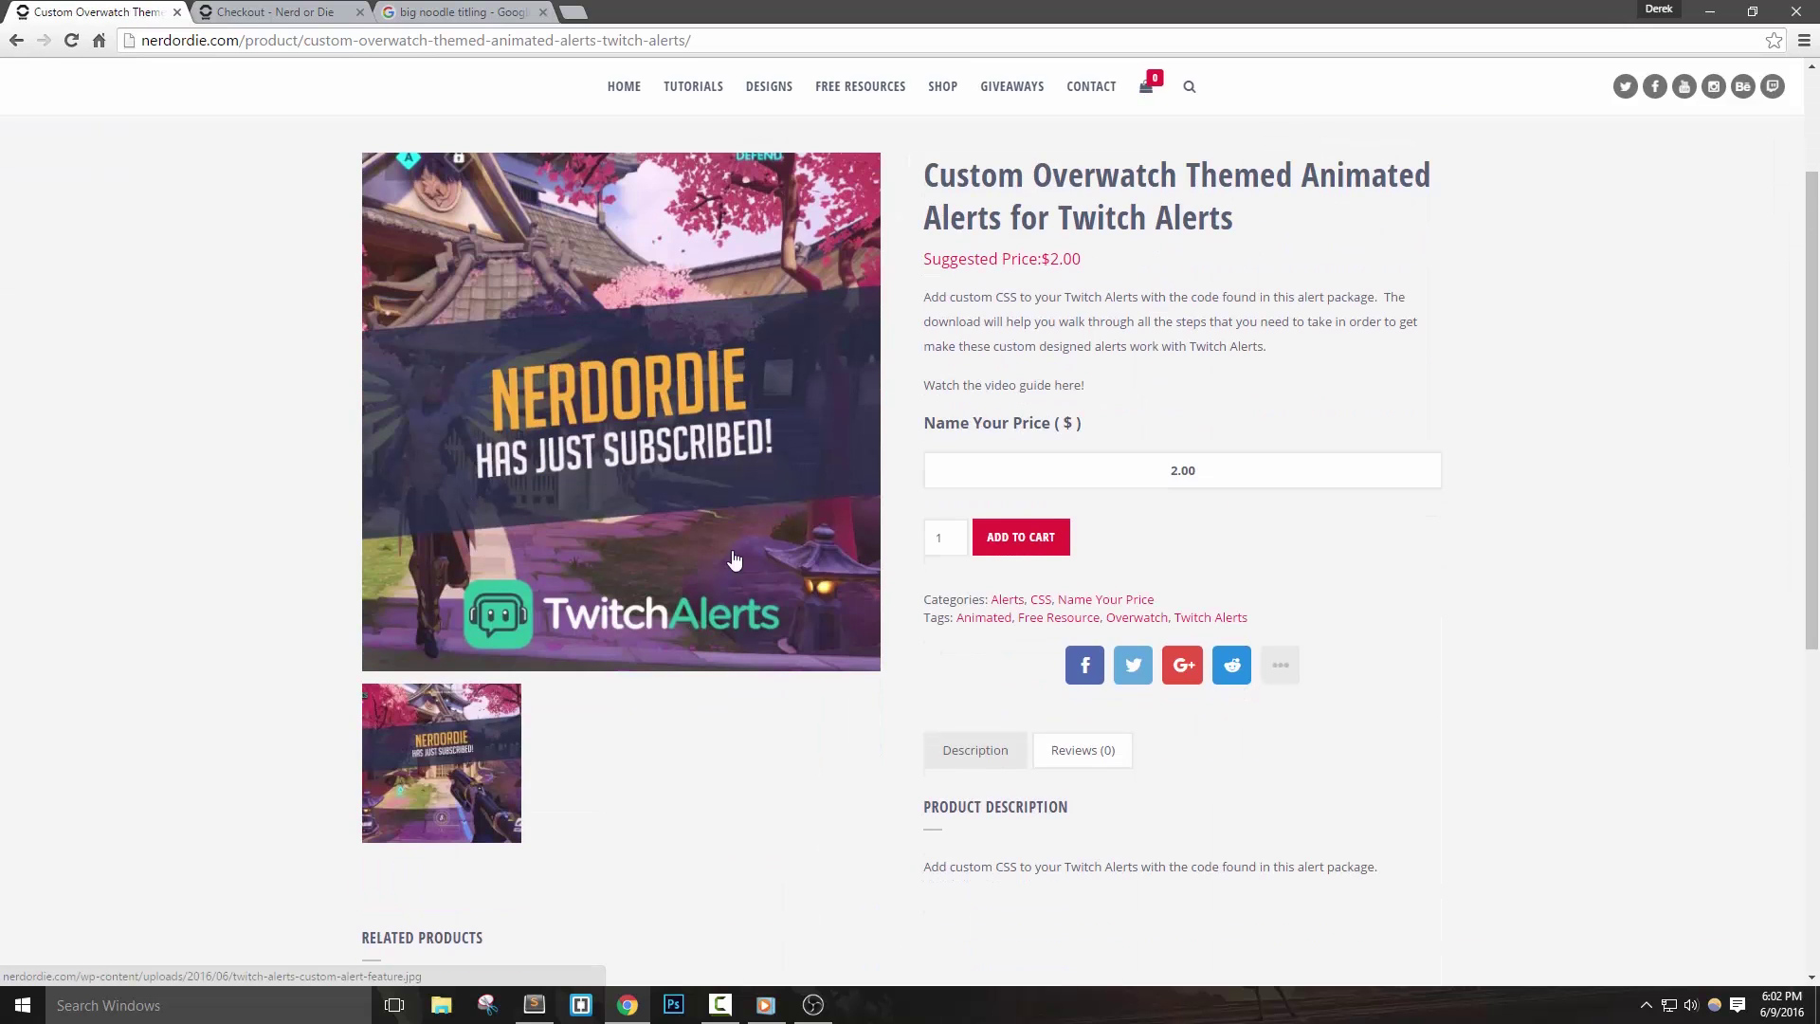
double_click(1201, 472)
type("0")
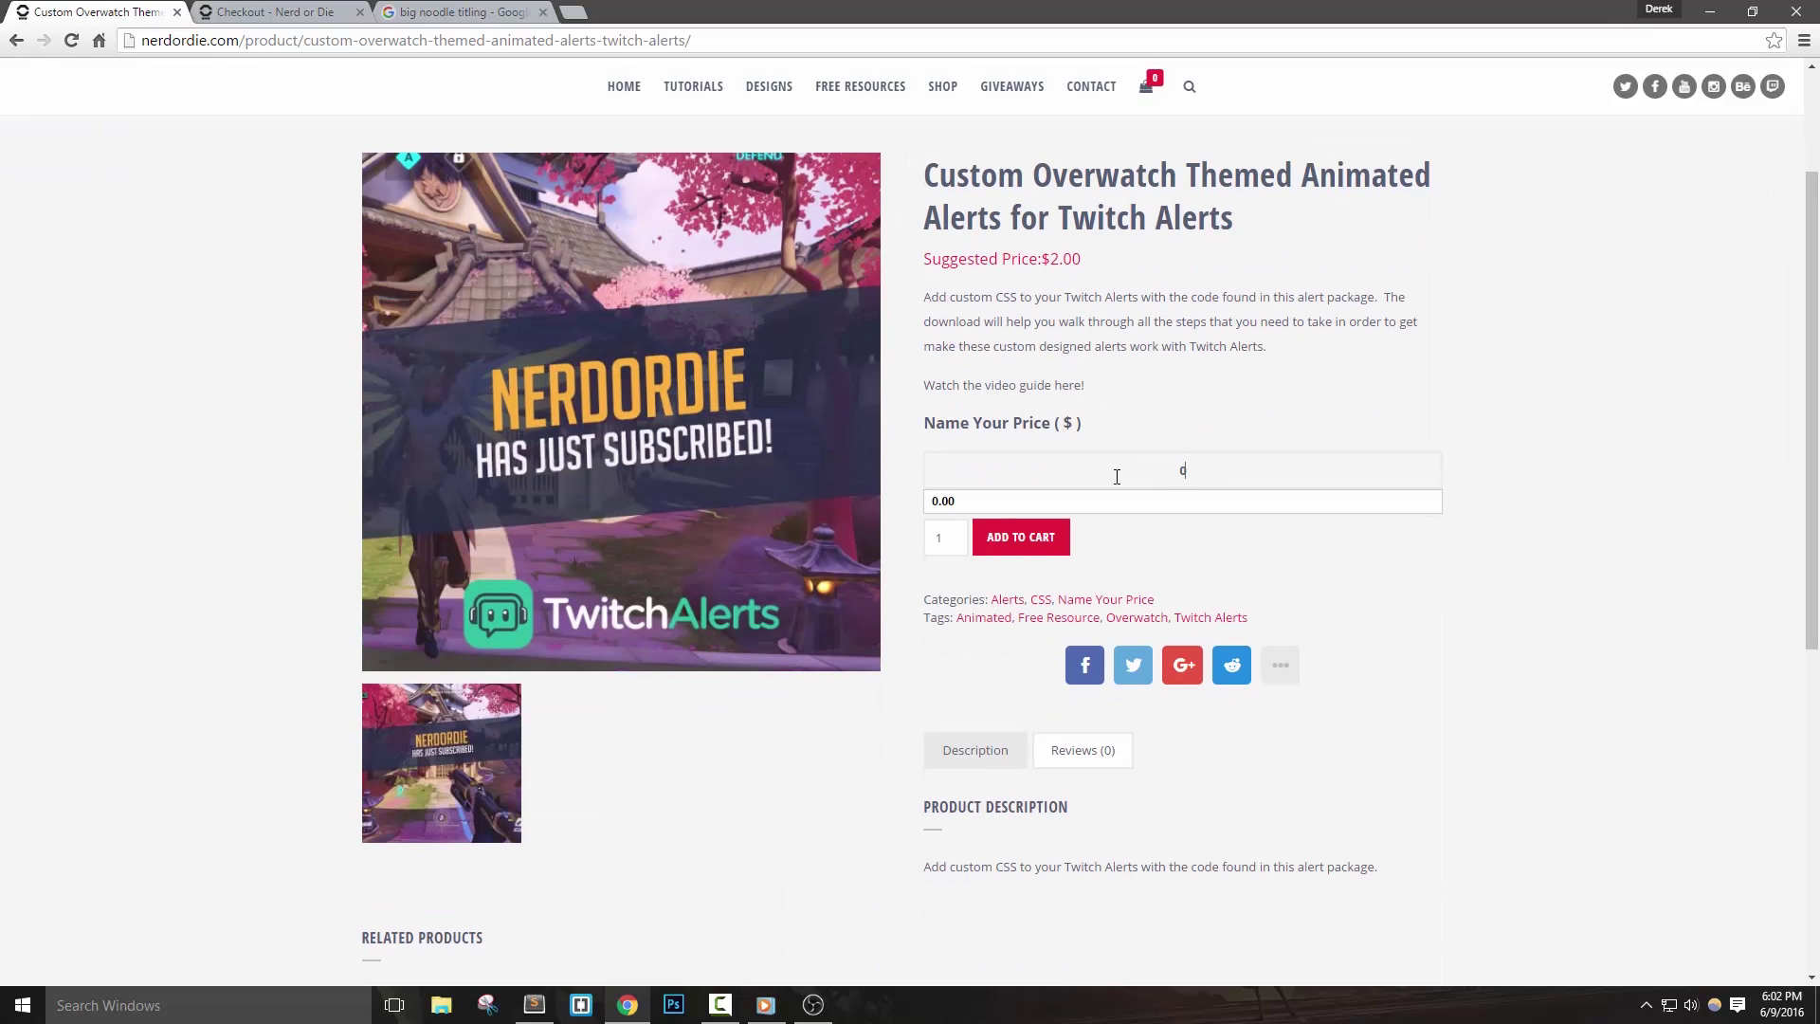
left_click(1277, 548)
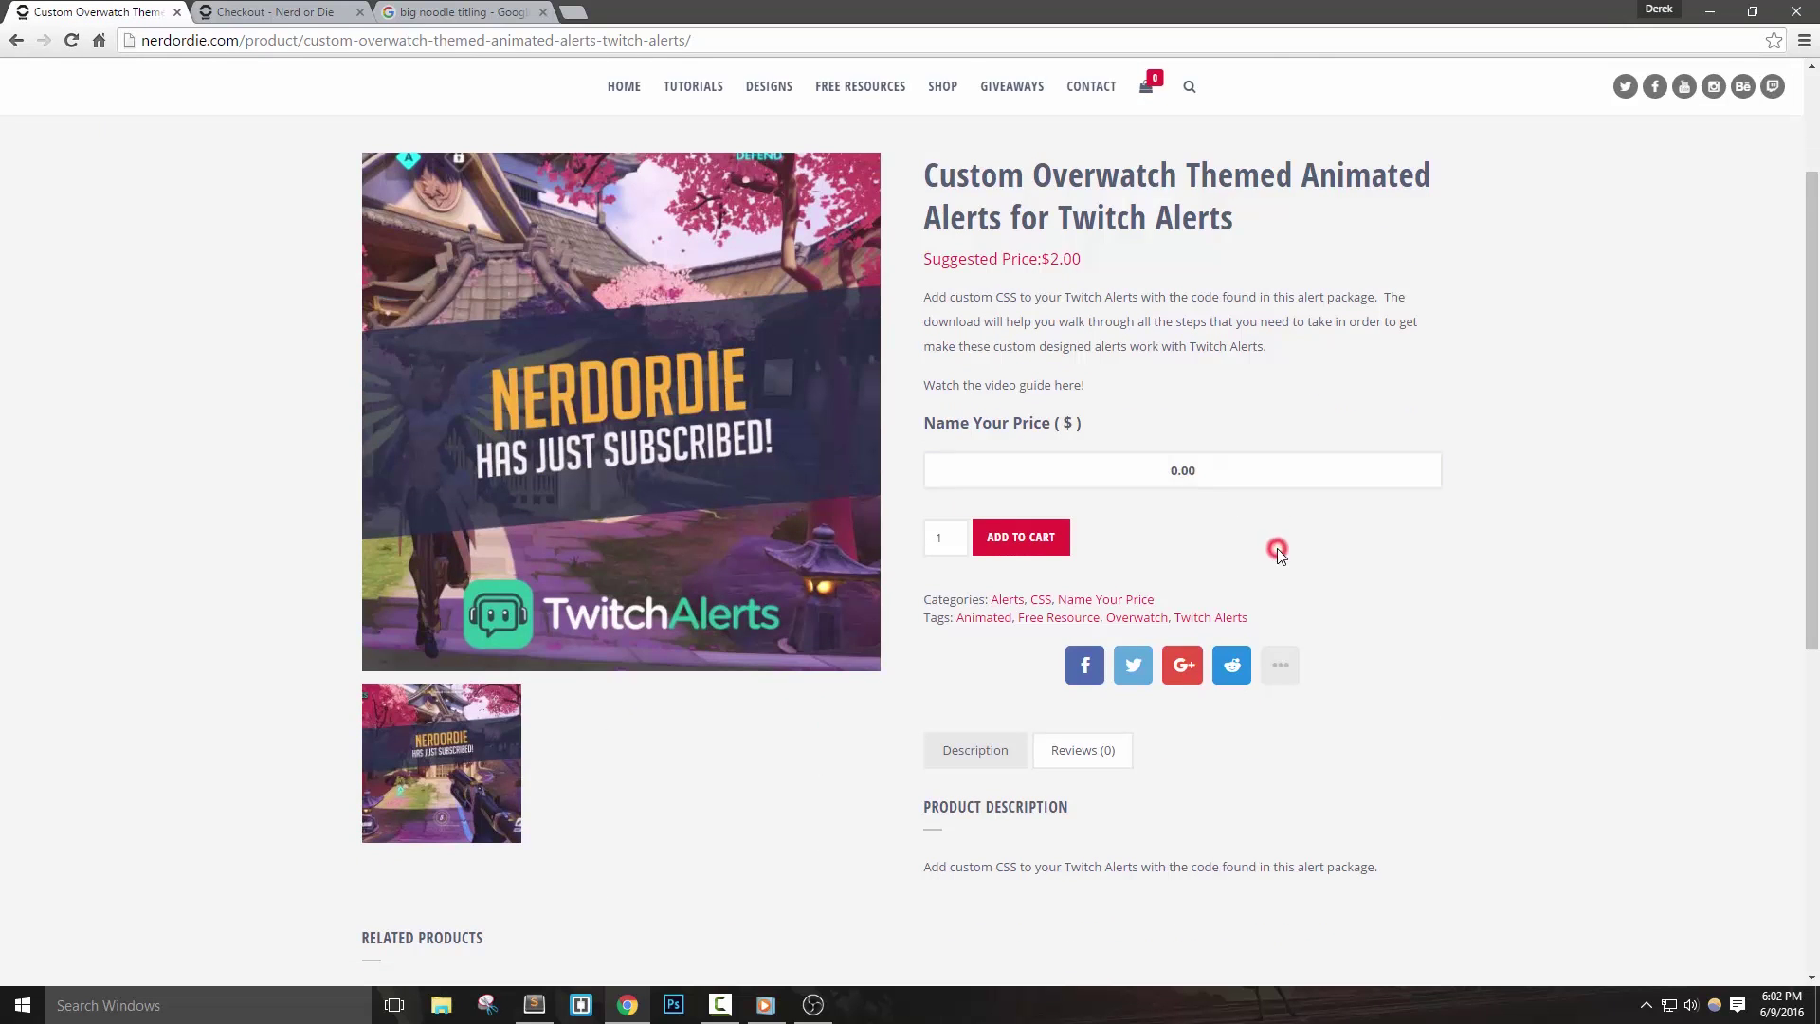
Step: Add the pack to the cart and view the completed $0.00 order page
left_click(1231, 471)
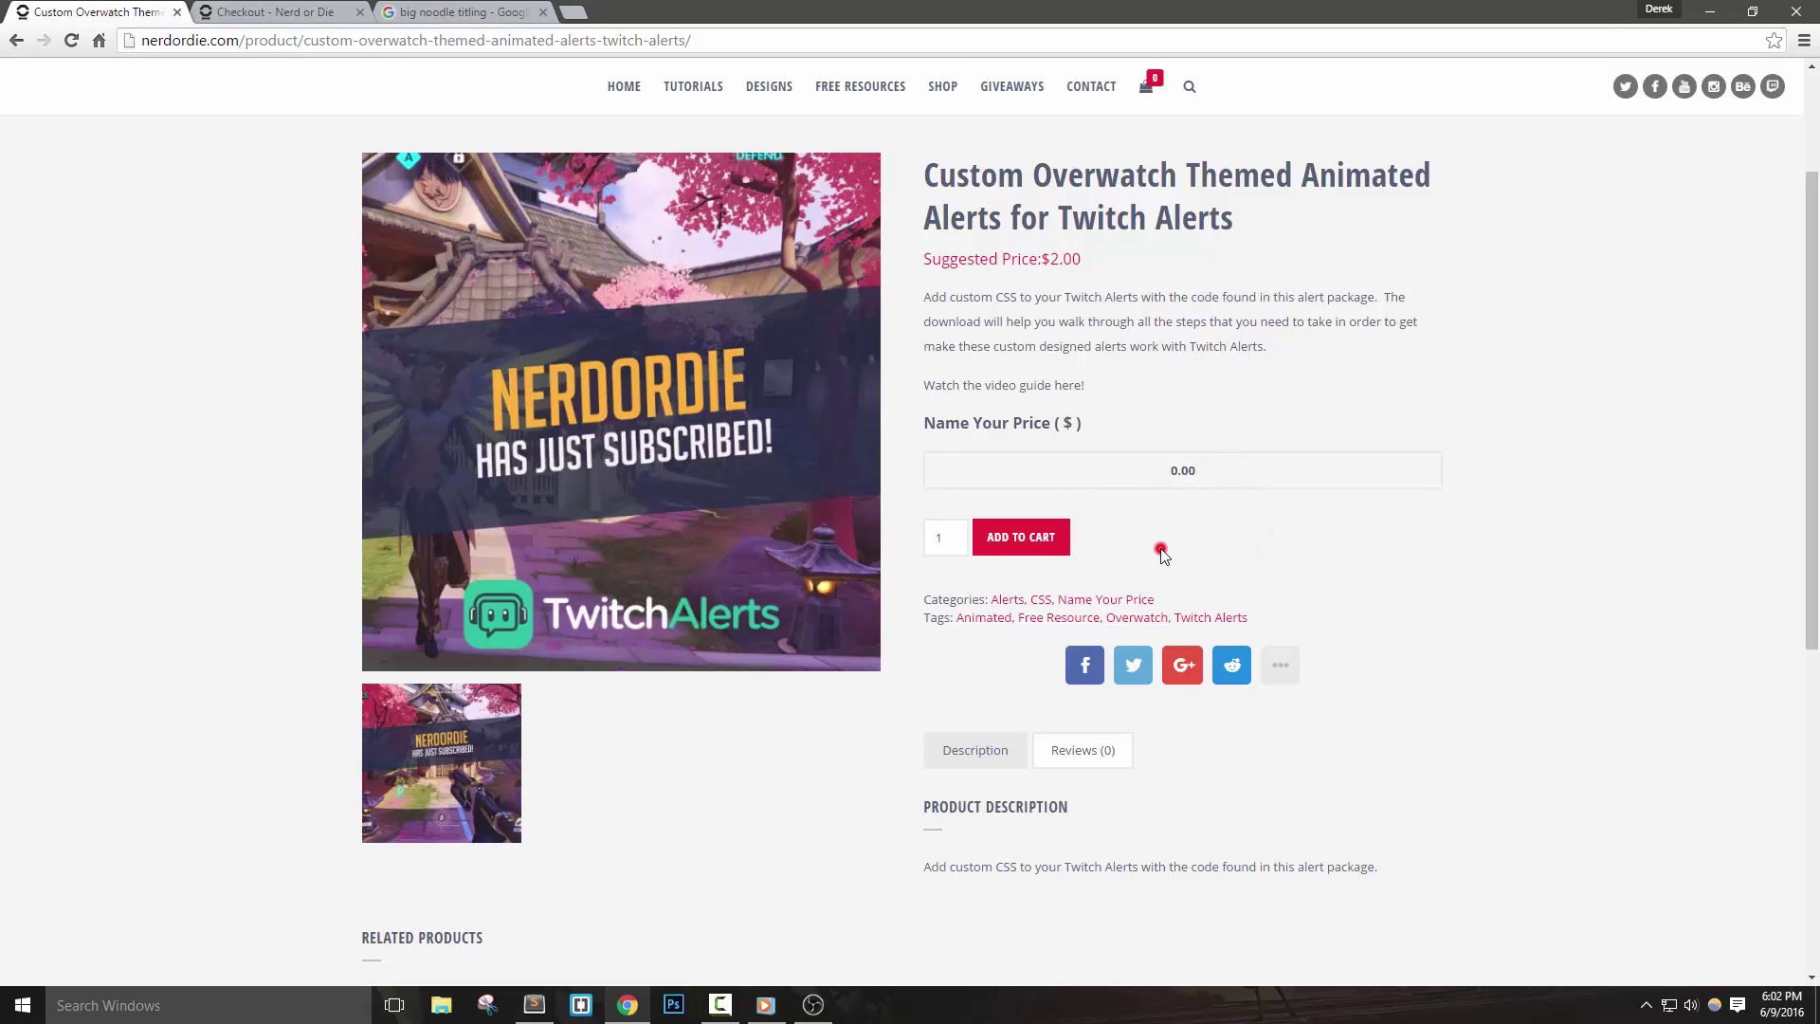
left_click(1023, 539)
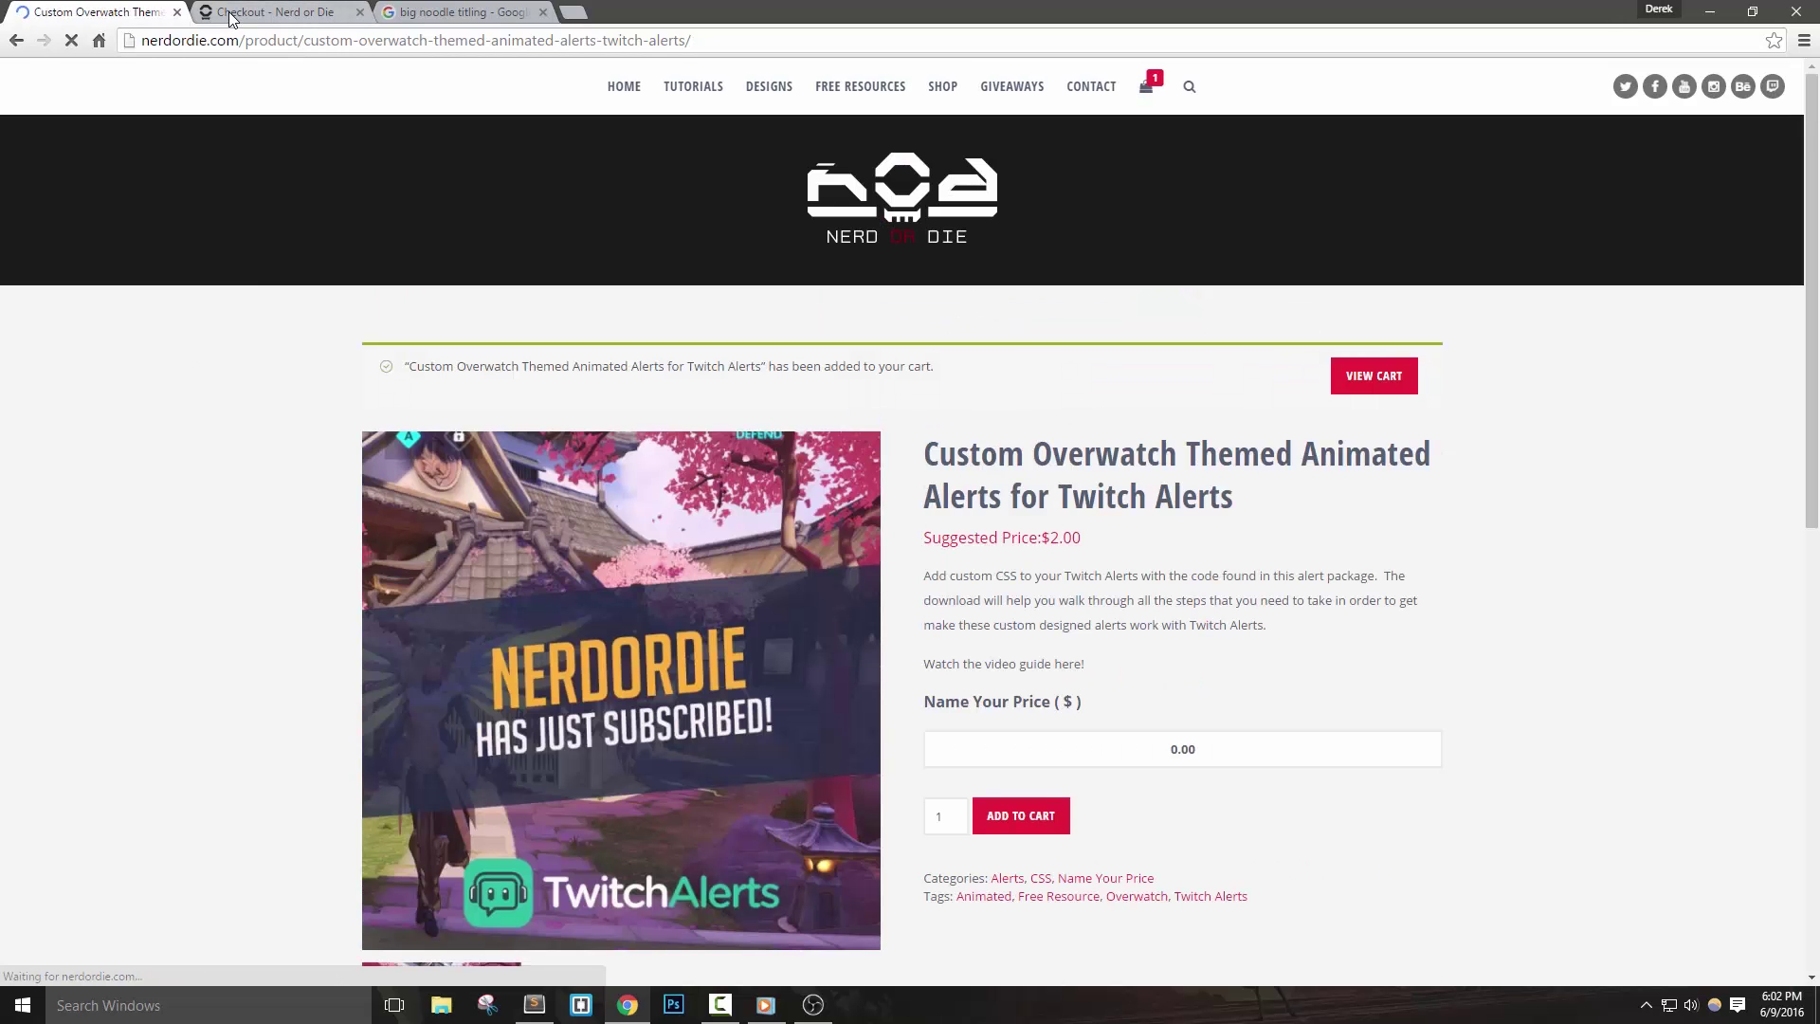
left_click(229, 13)
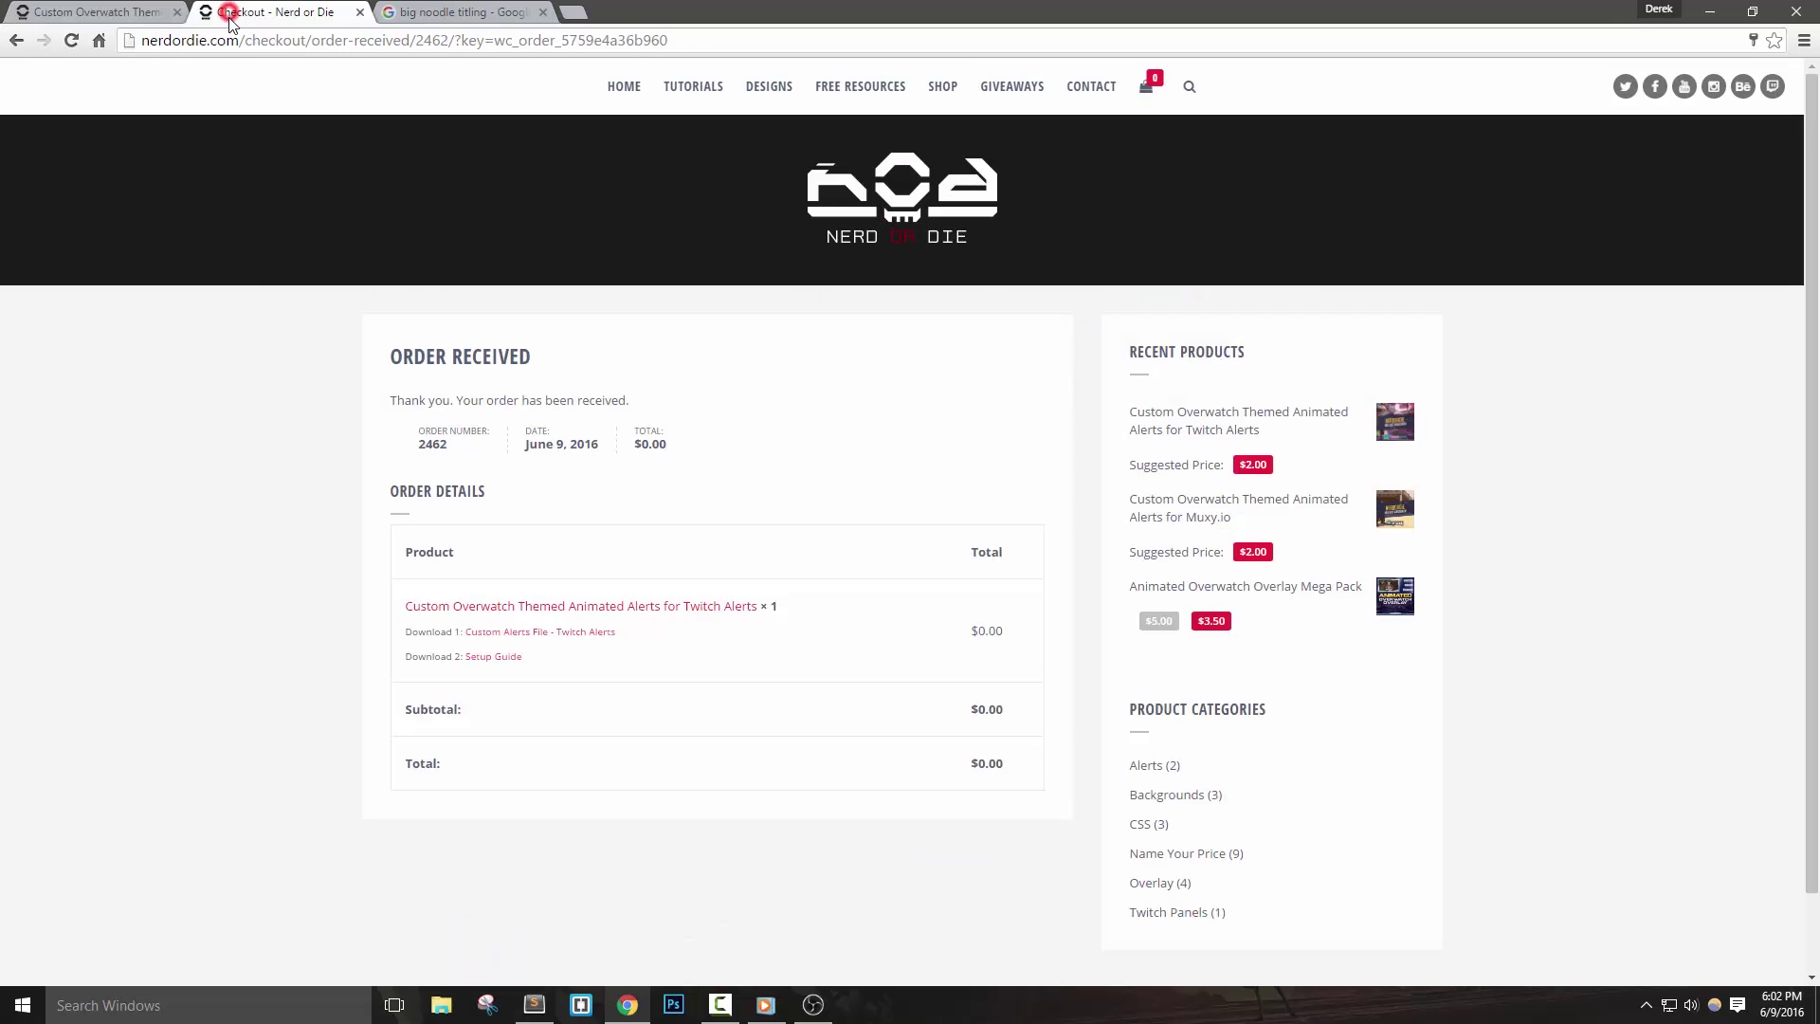
scroll(285, 642, "down", 2)
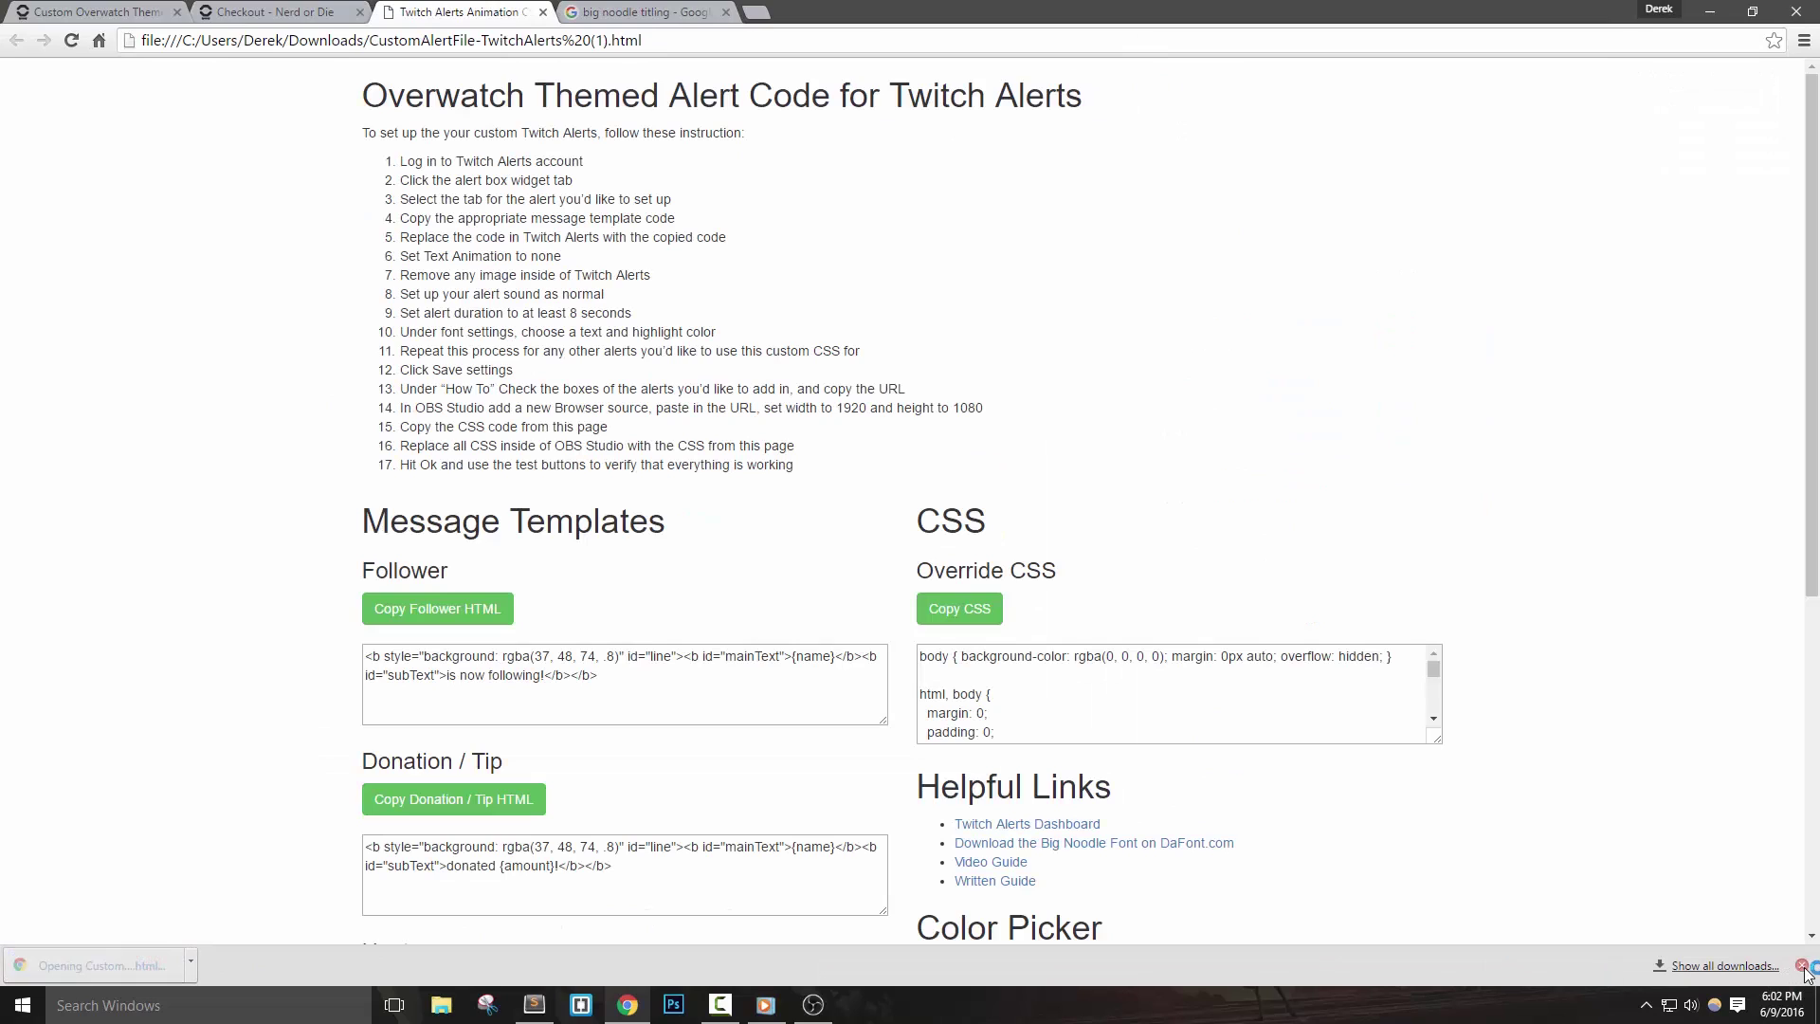
Step: Dismiss the download bar and scroll through the alert page's setup steps
left_click(1802, 965)
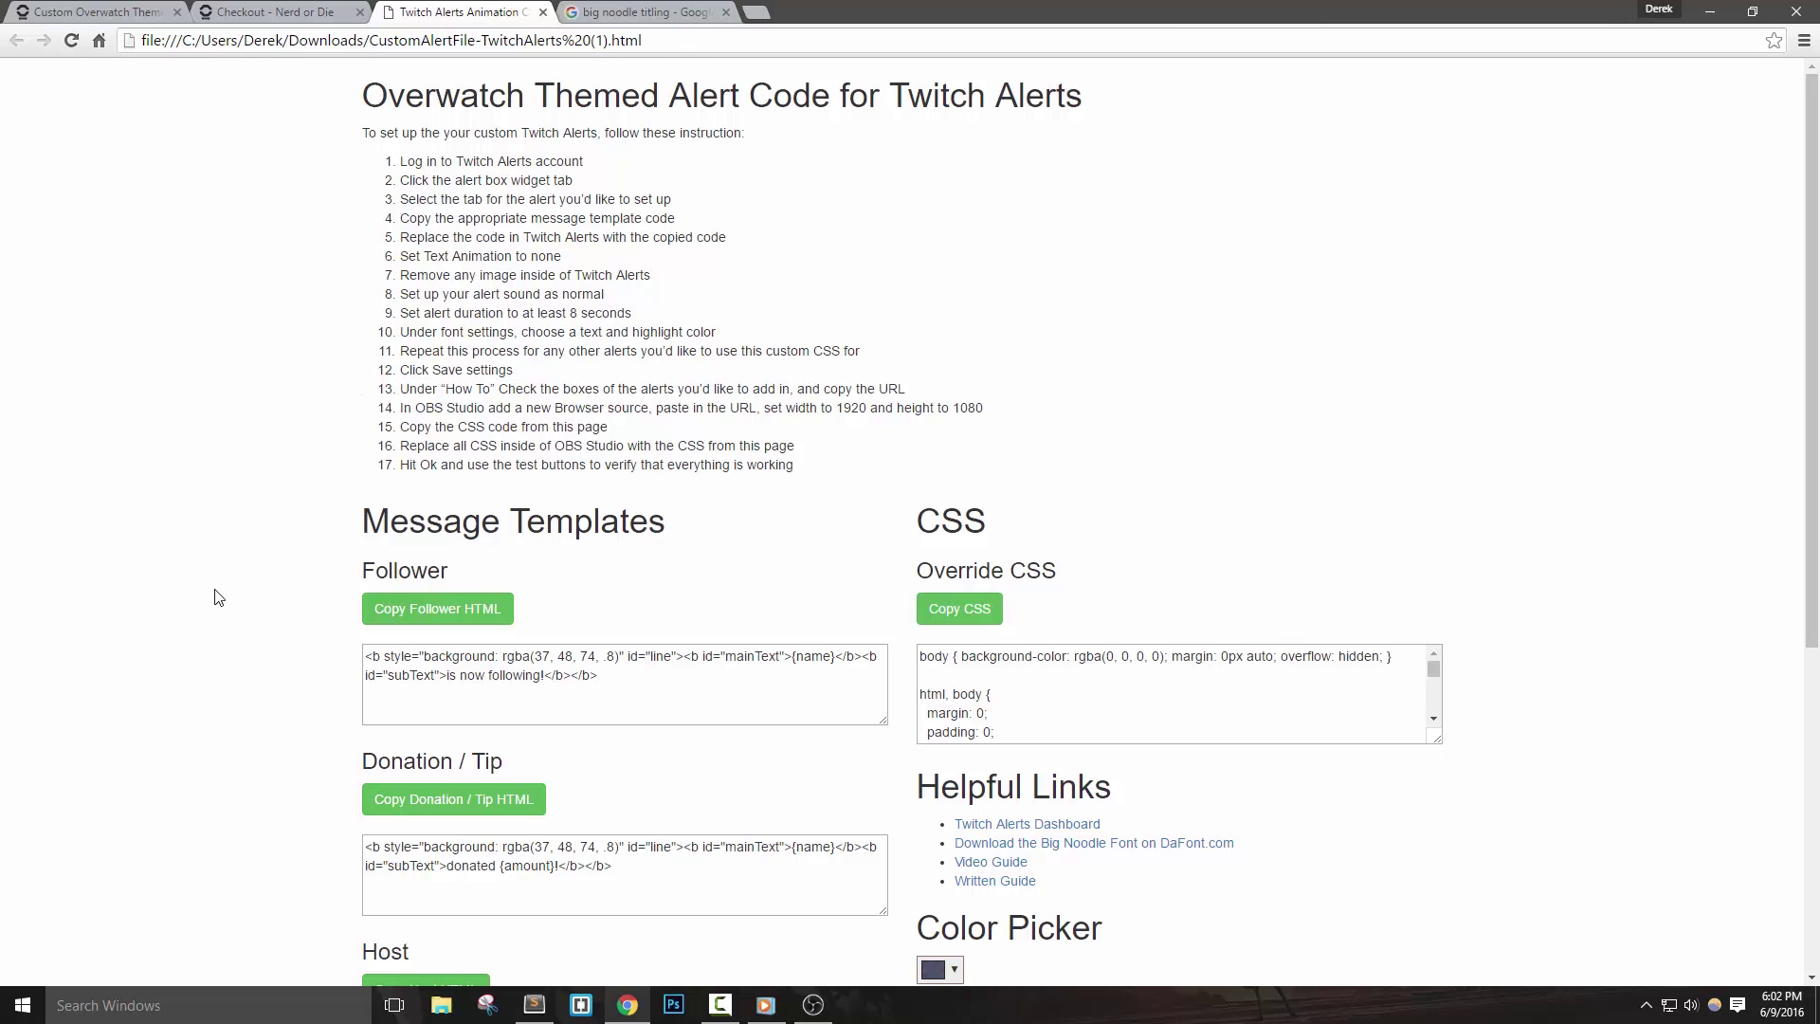
scroll(211, 671, "down", 3)
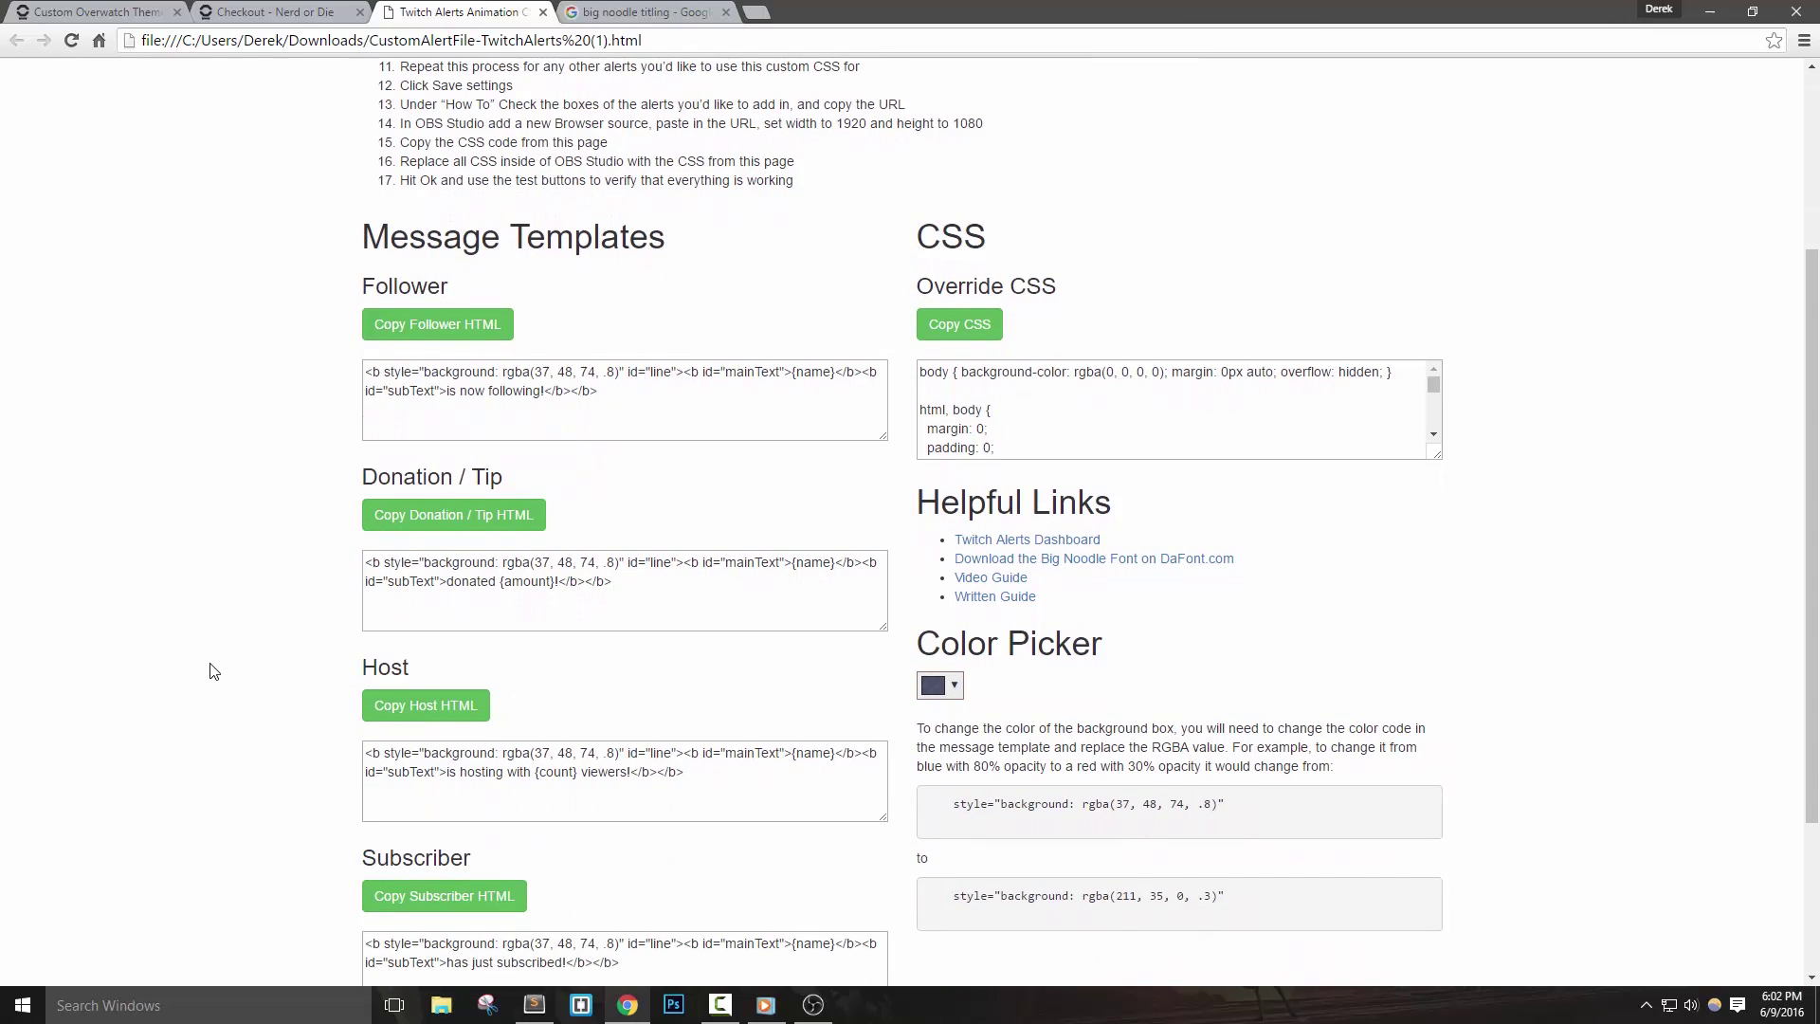
scroll(214, 672, "up", 3)
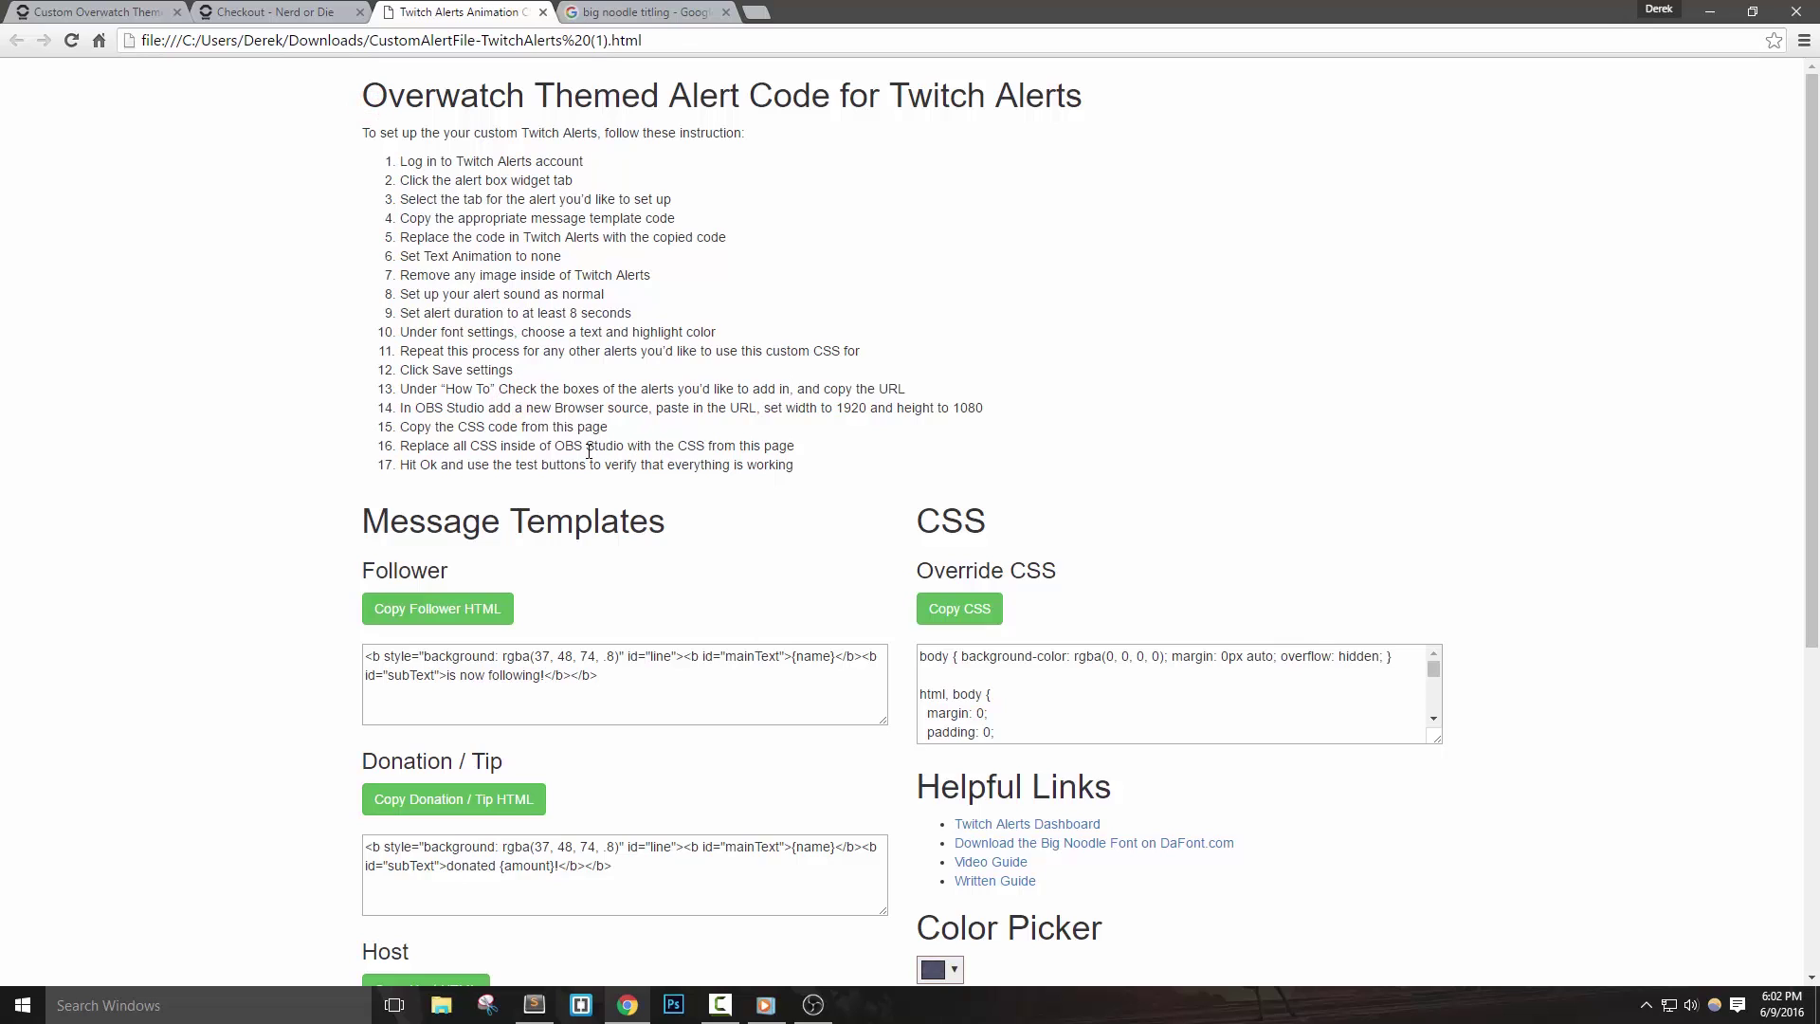
scroll(211, 617, "down", 3)
Step: Inspect the Follower, Donation/Tip, Host and Override CSS code boxes
left_click(592, 406)
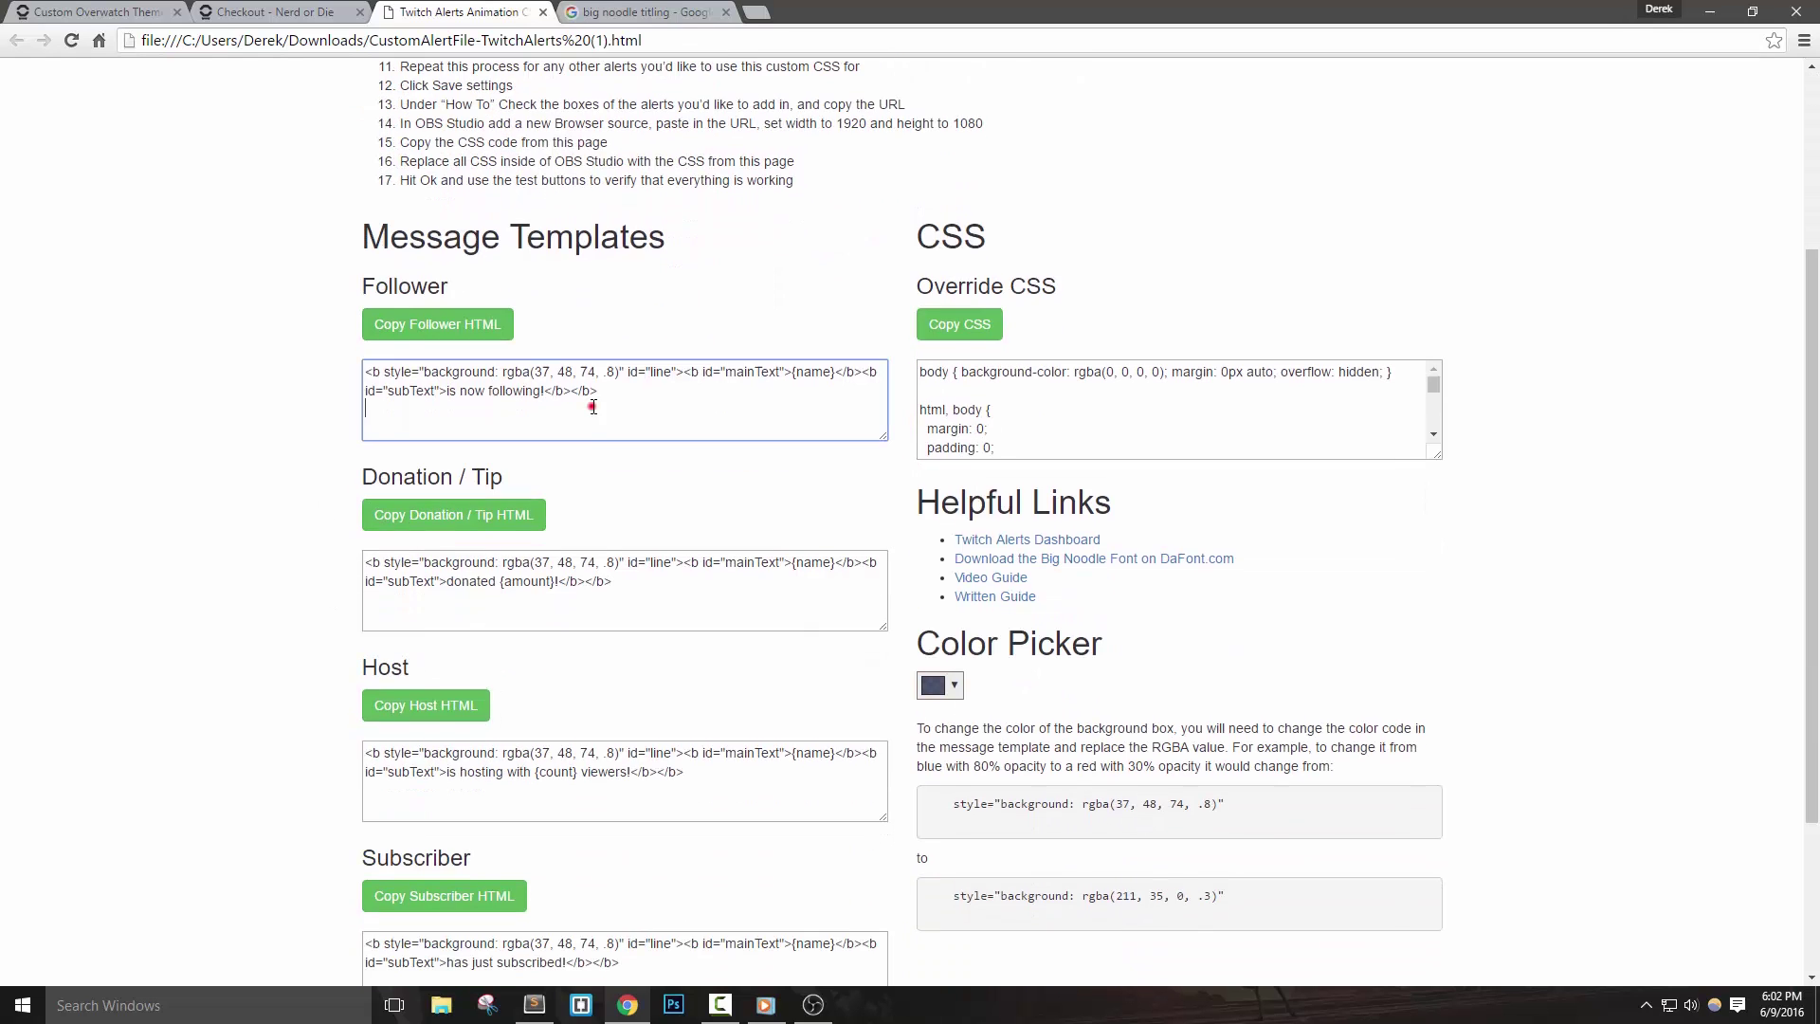
left_click(599, 601)
left_click(595, 770)
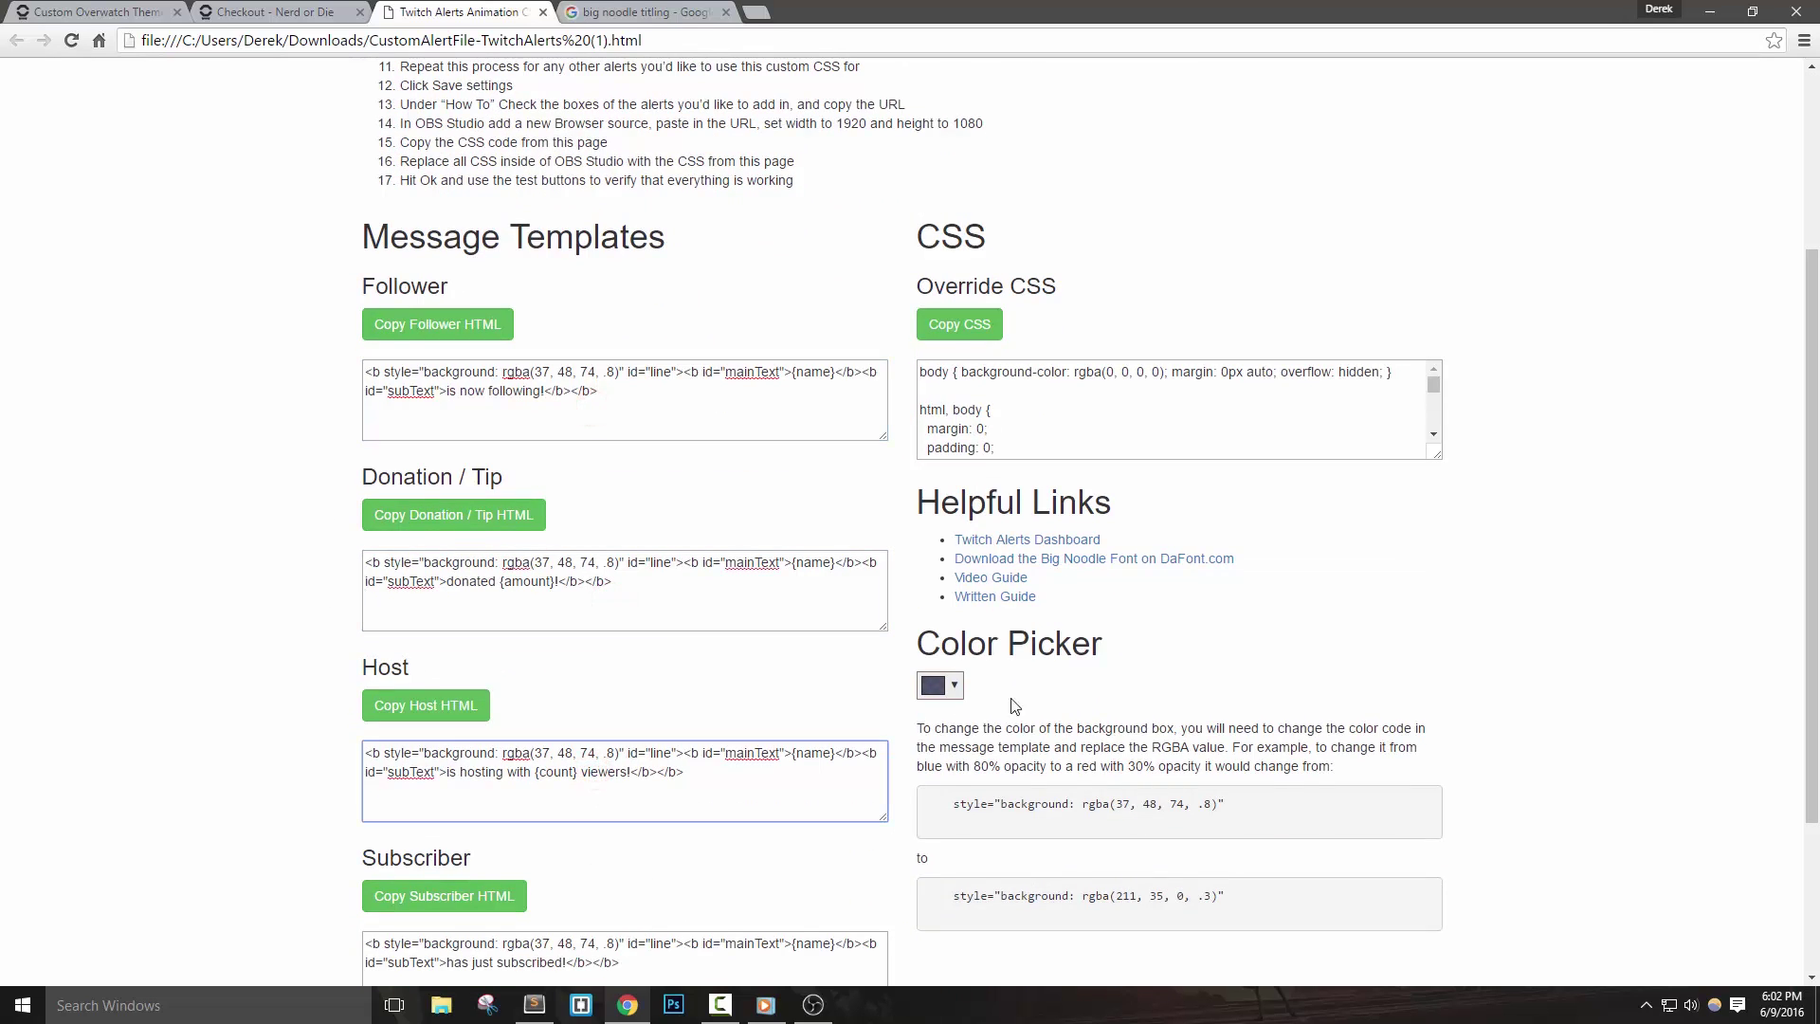
left_click(1119, 401)
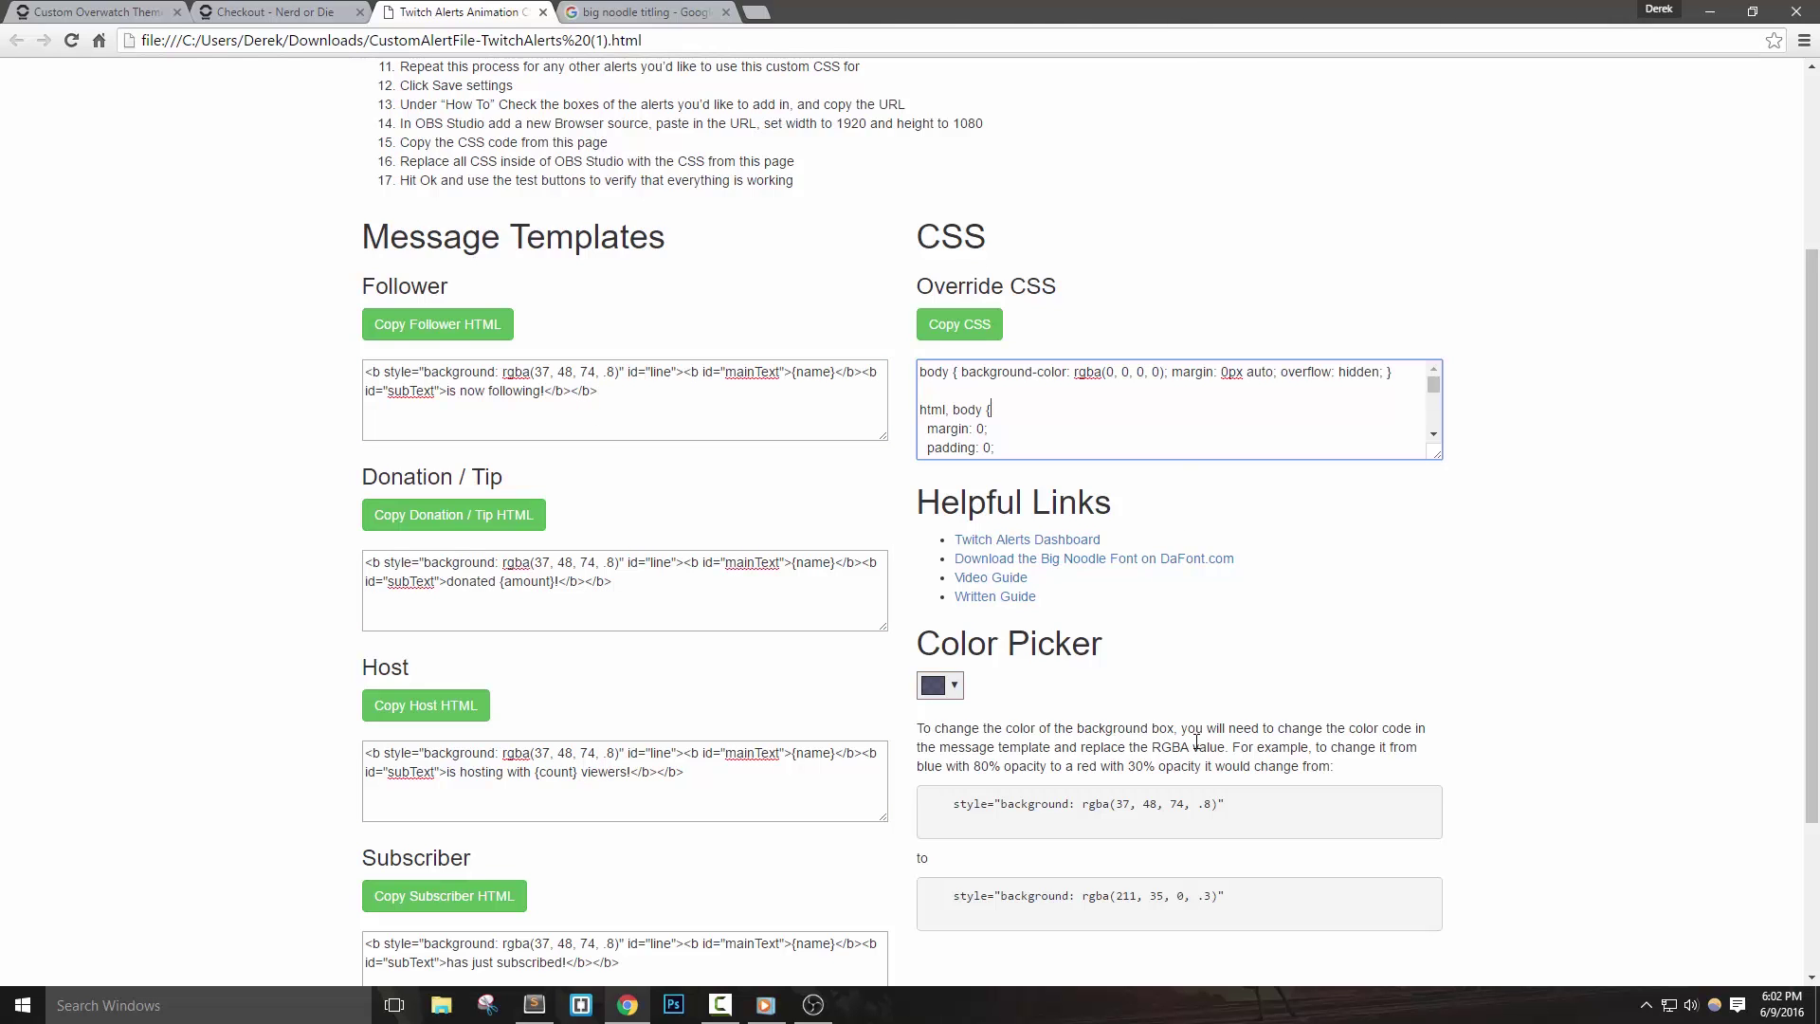
left_click(1248, 294)
scroll(1202, 345, "up", 3)
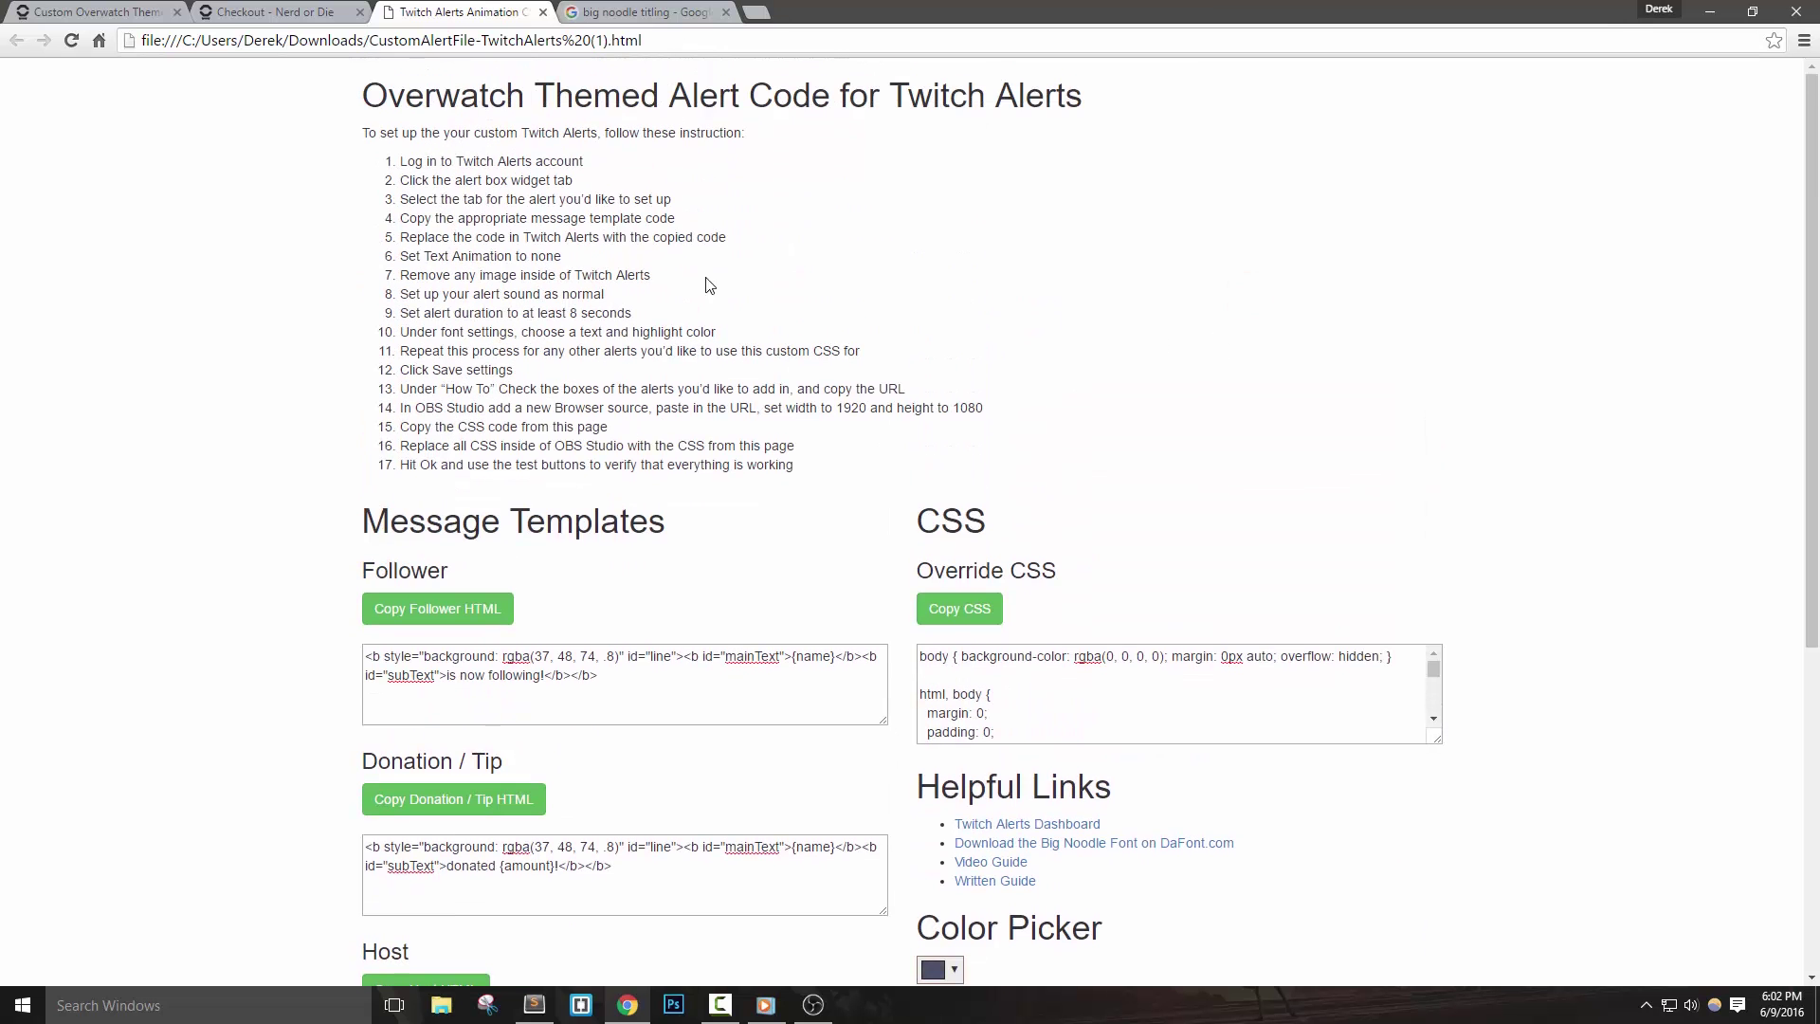
scroll(541, 407, "down", 4)
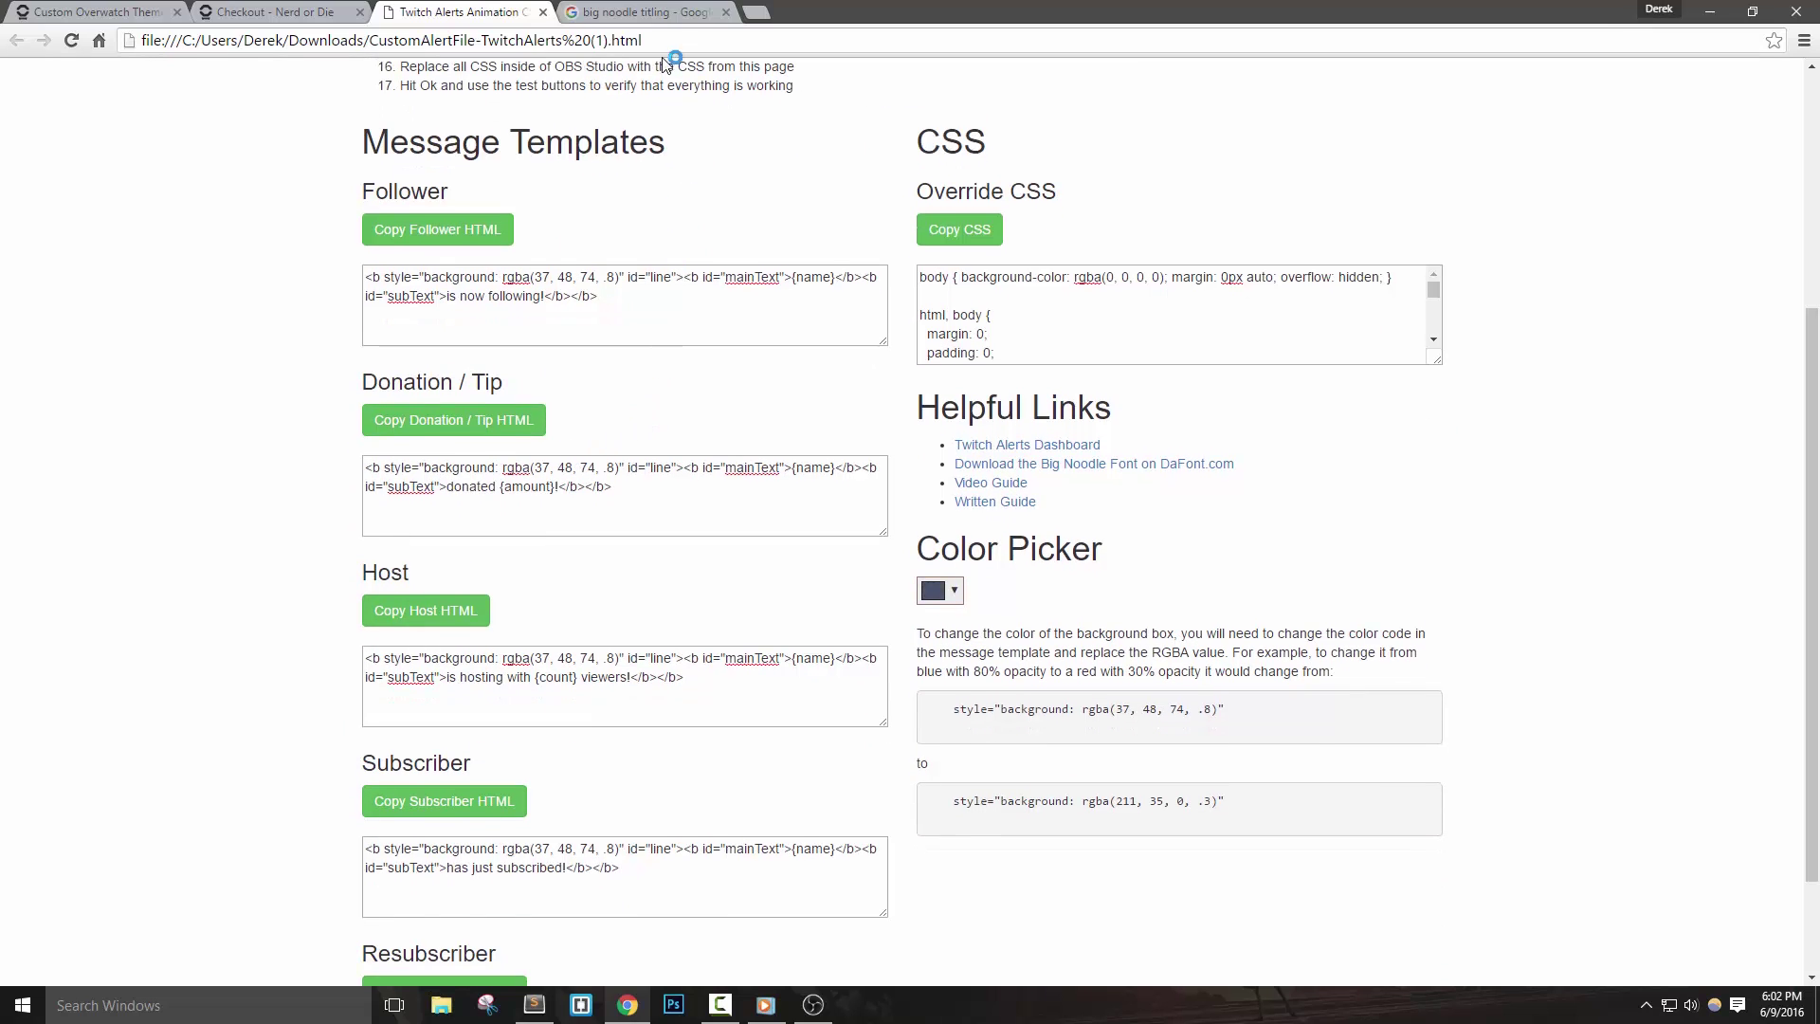
Step: Download bignoodle_titling.zip from the Big Noodle Titling page on dafont.com
left_click(654, 17)
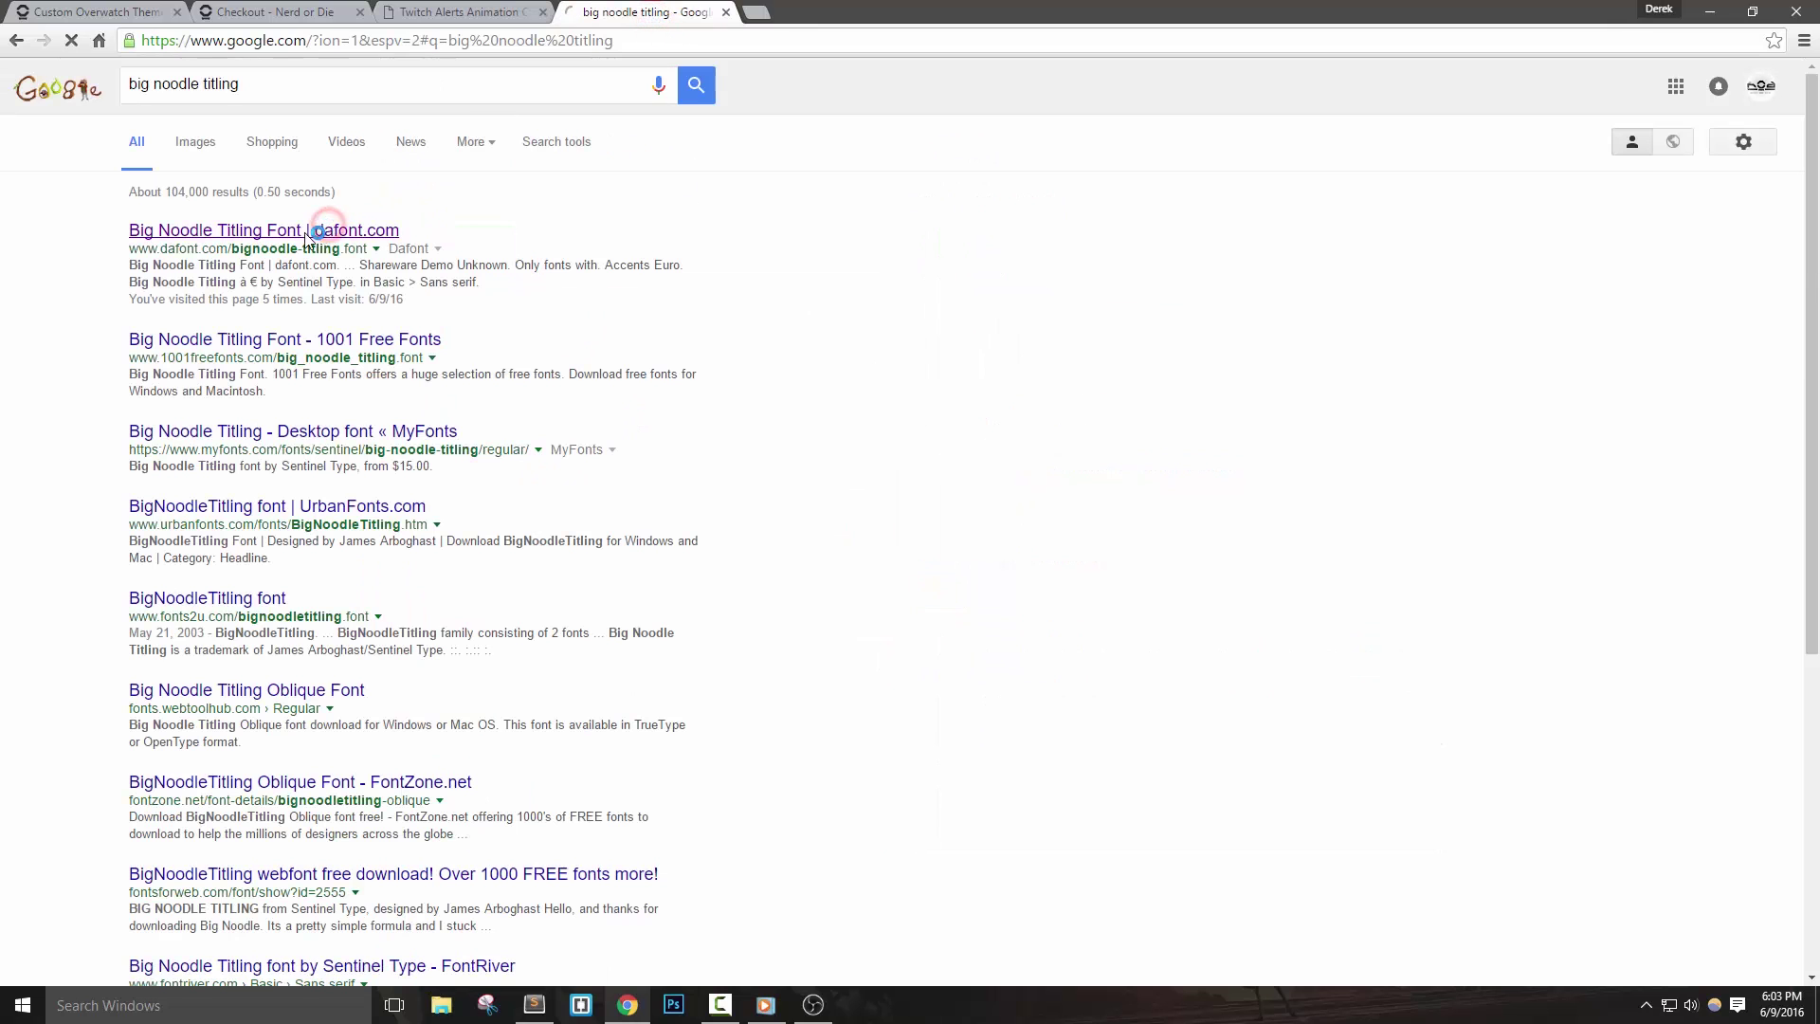
left_click(325, 229)
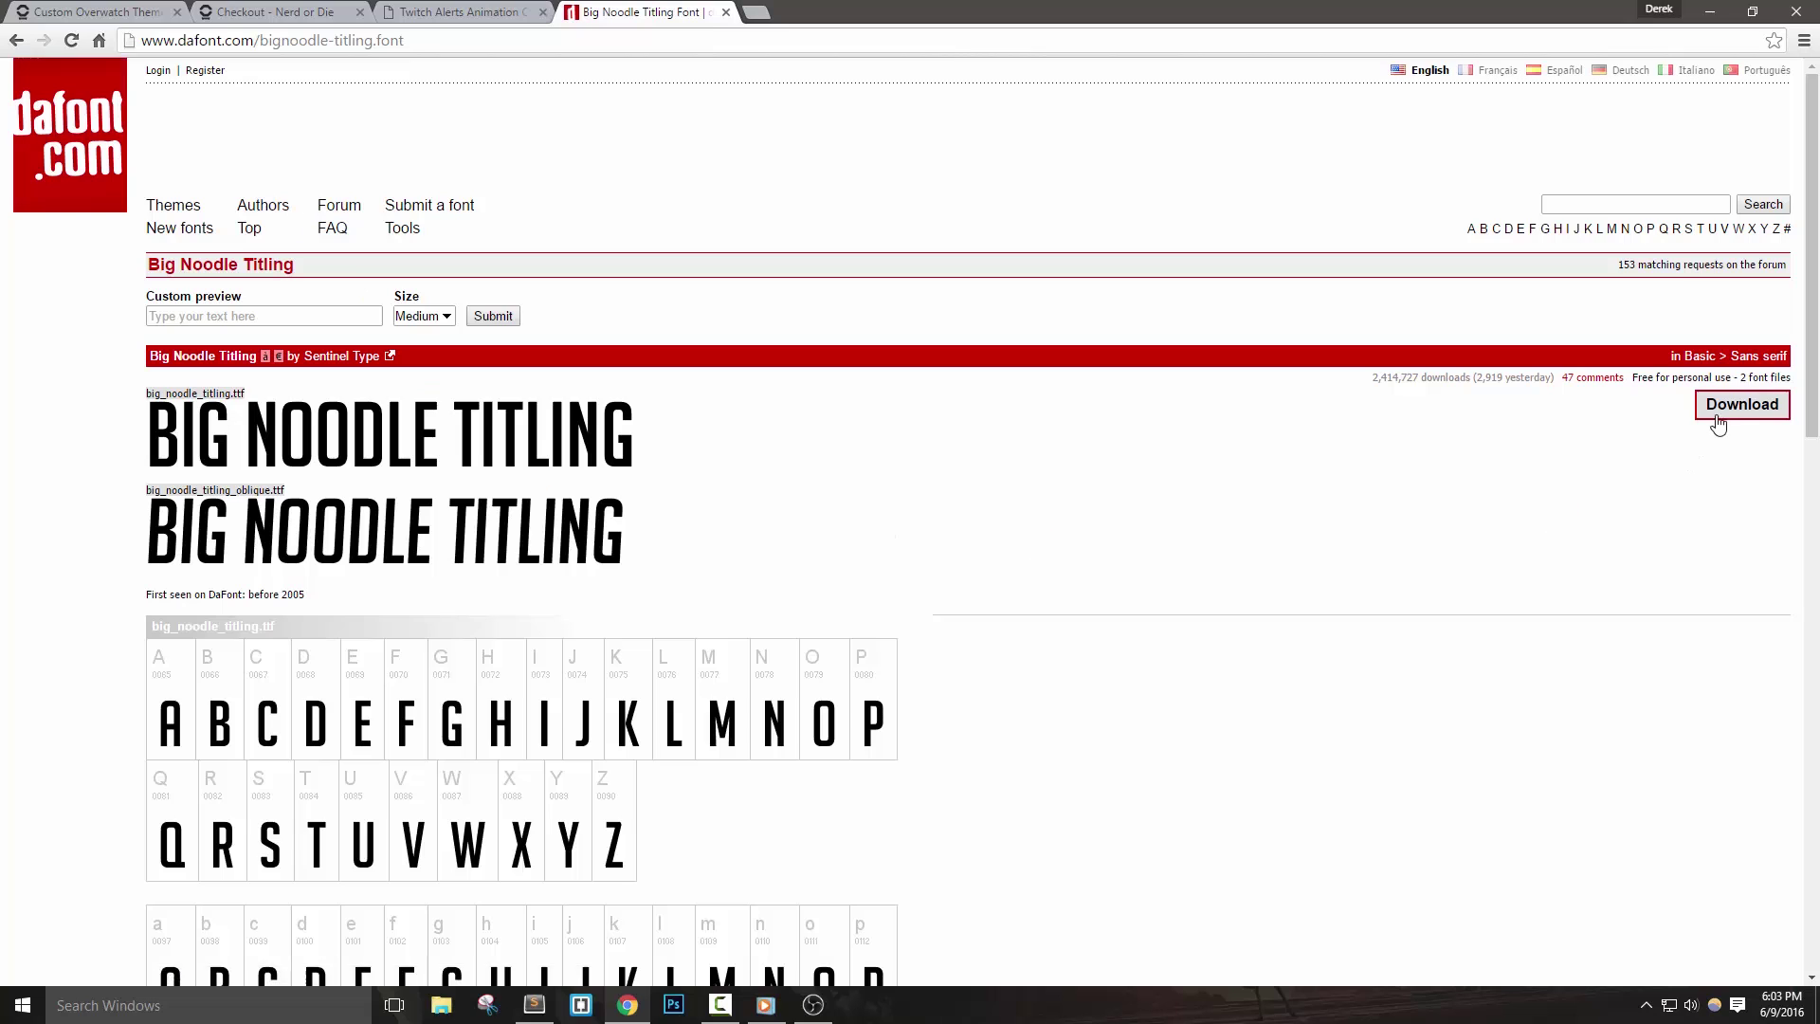
left_click(1741, 409)
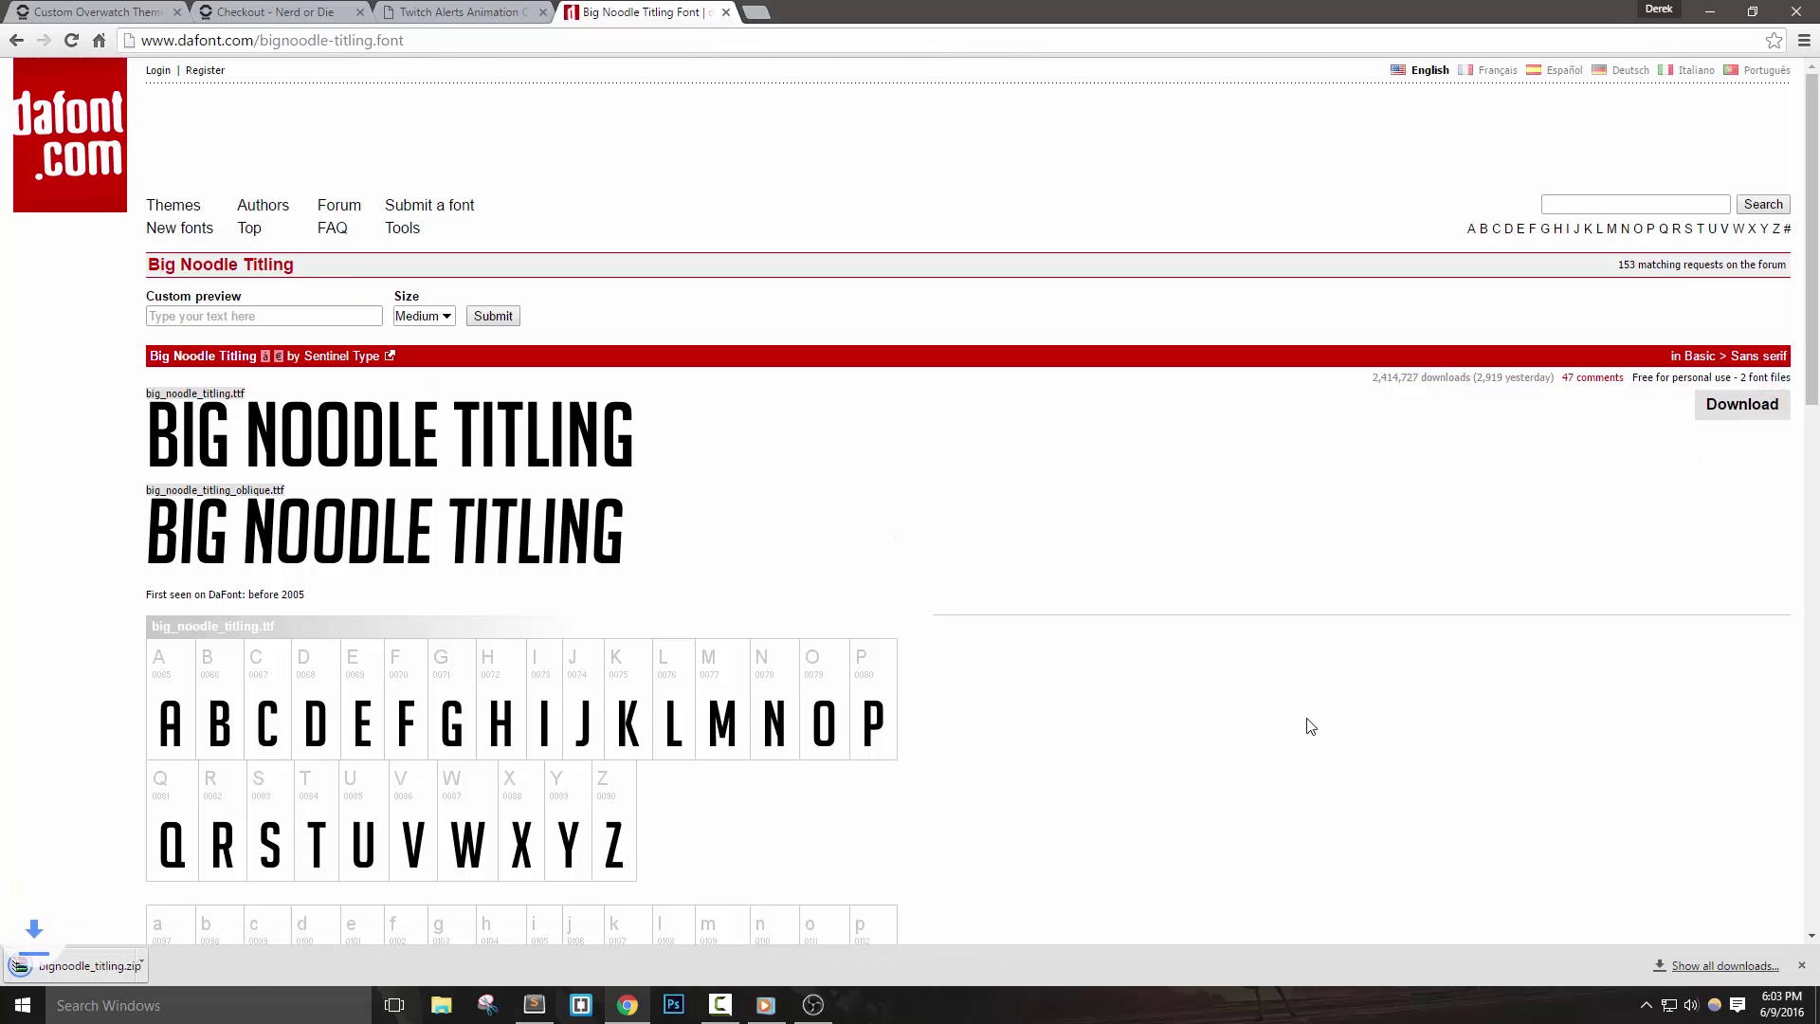
left_click(1802, 965)
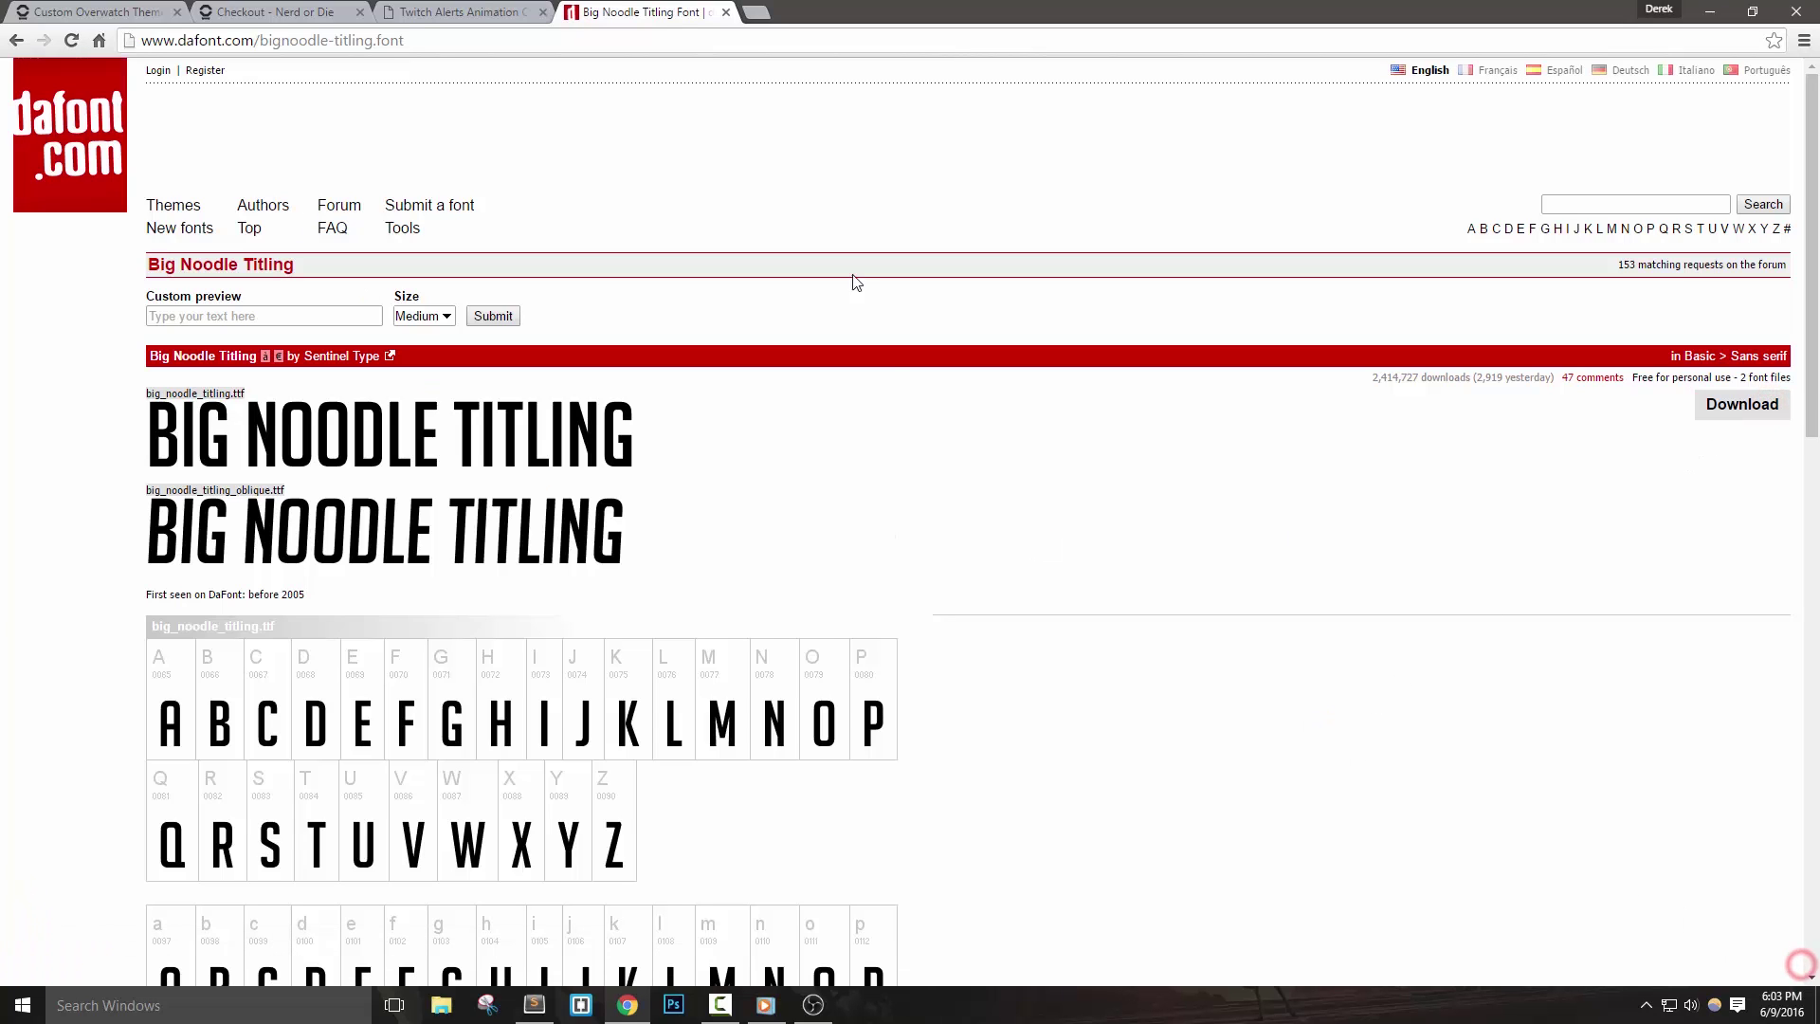
Step: Close the font tab and show the Alert Box FOLLOW ALERTS settings in the Twitch Alerts dashboard
left_click(726, 13)
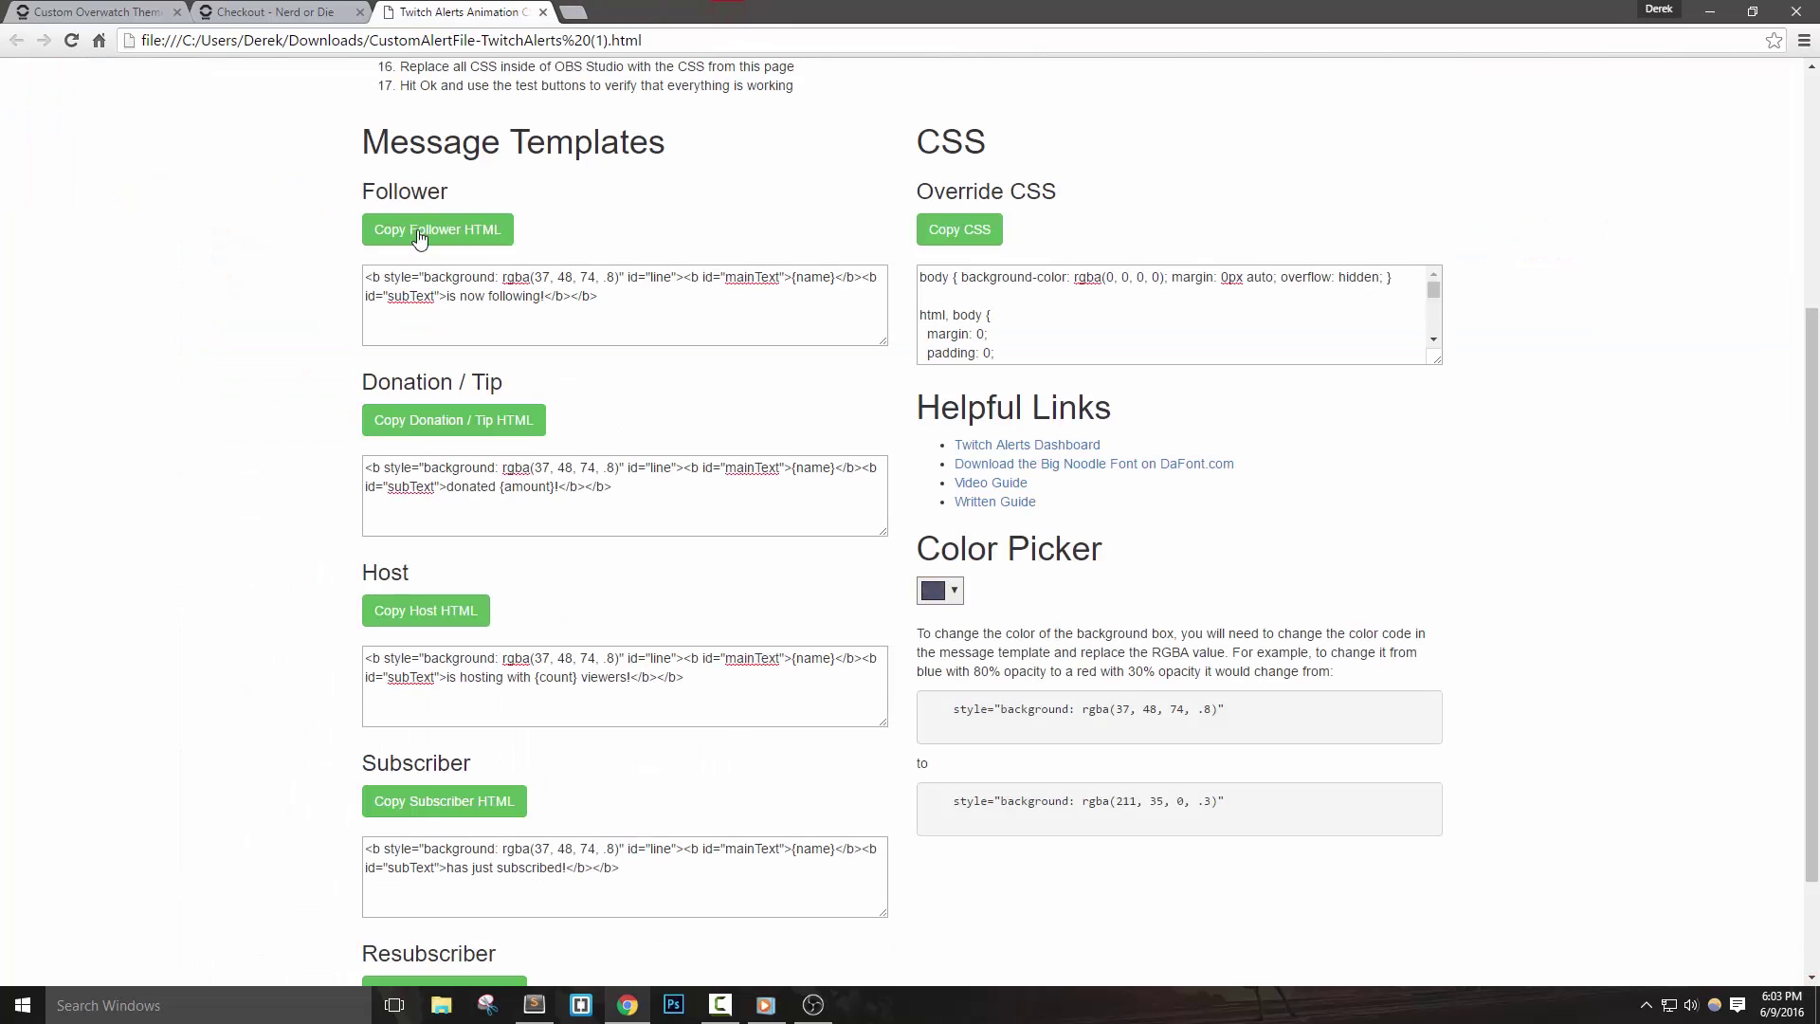
left_click(270, 359)
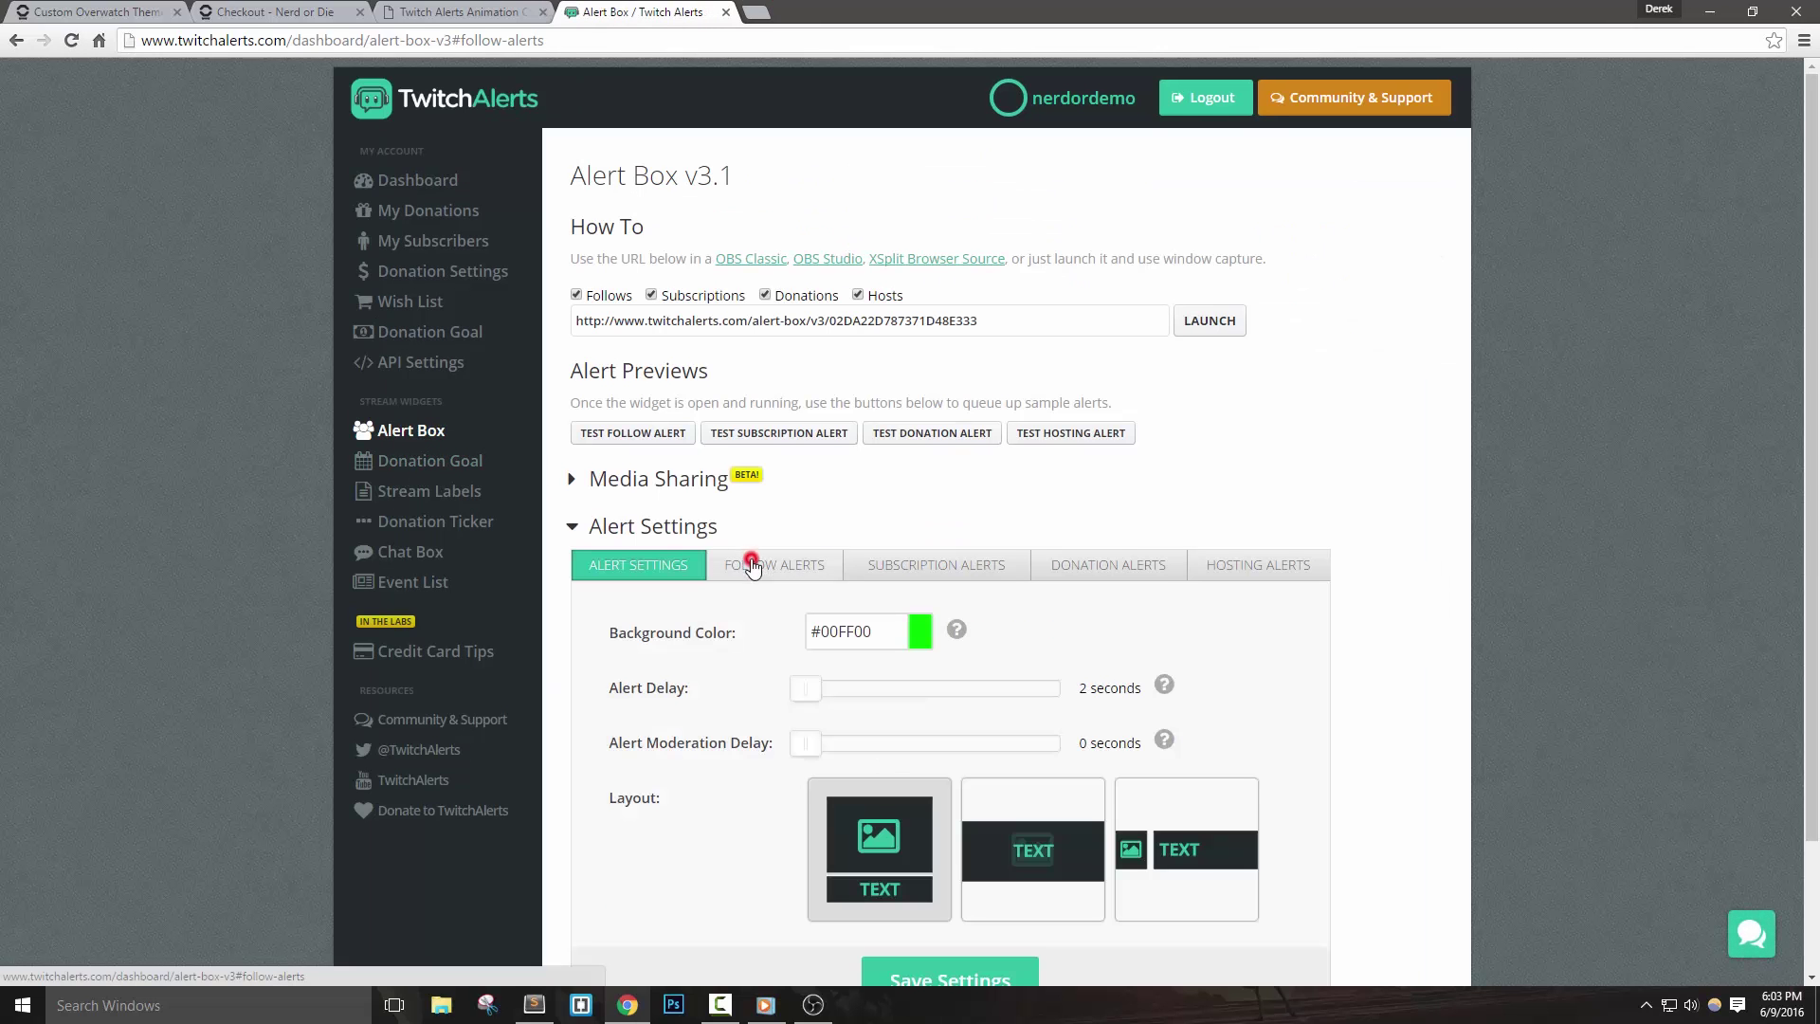
left_click(752, 565)
scroll(749, 566, "down", 2)
scroll(703, 601, "up", 2)
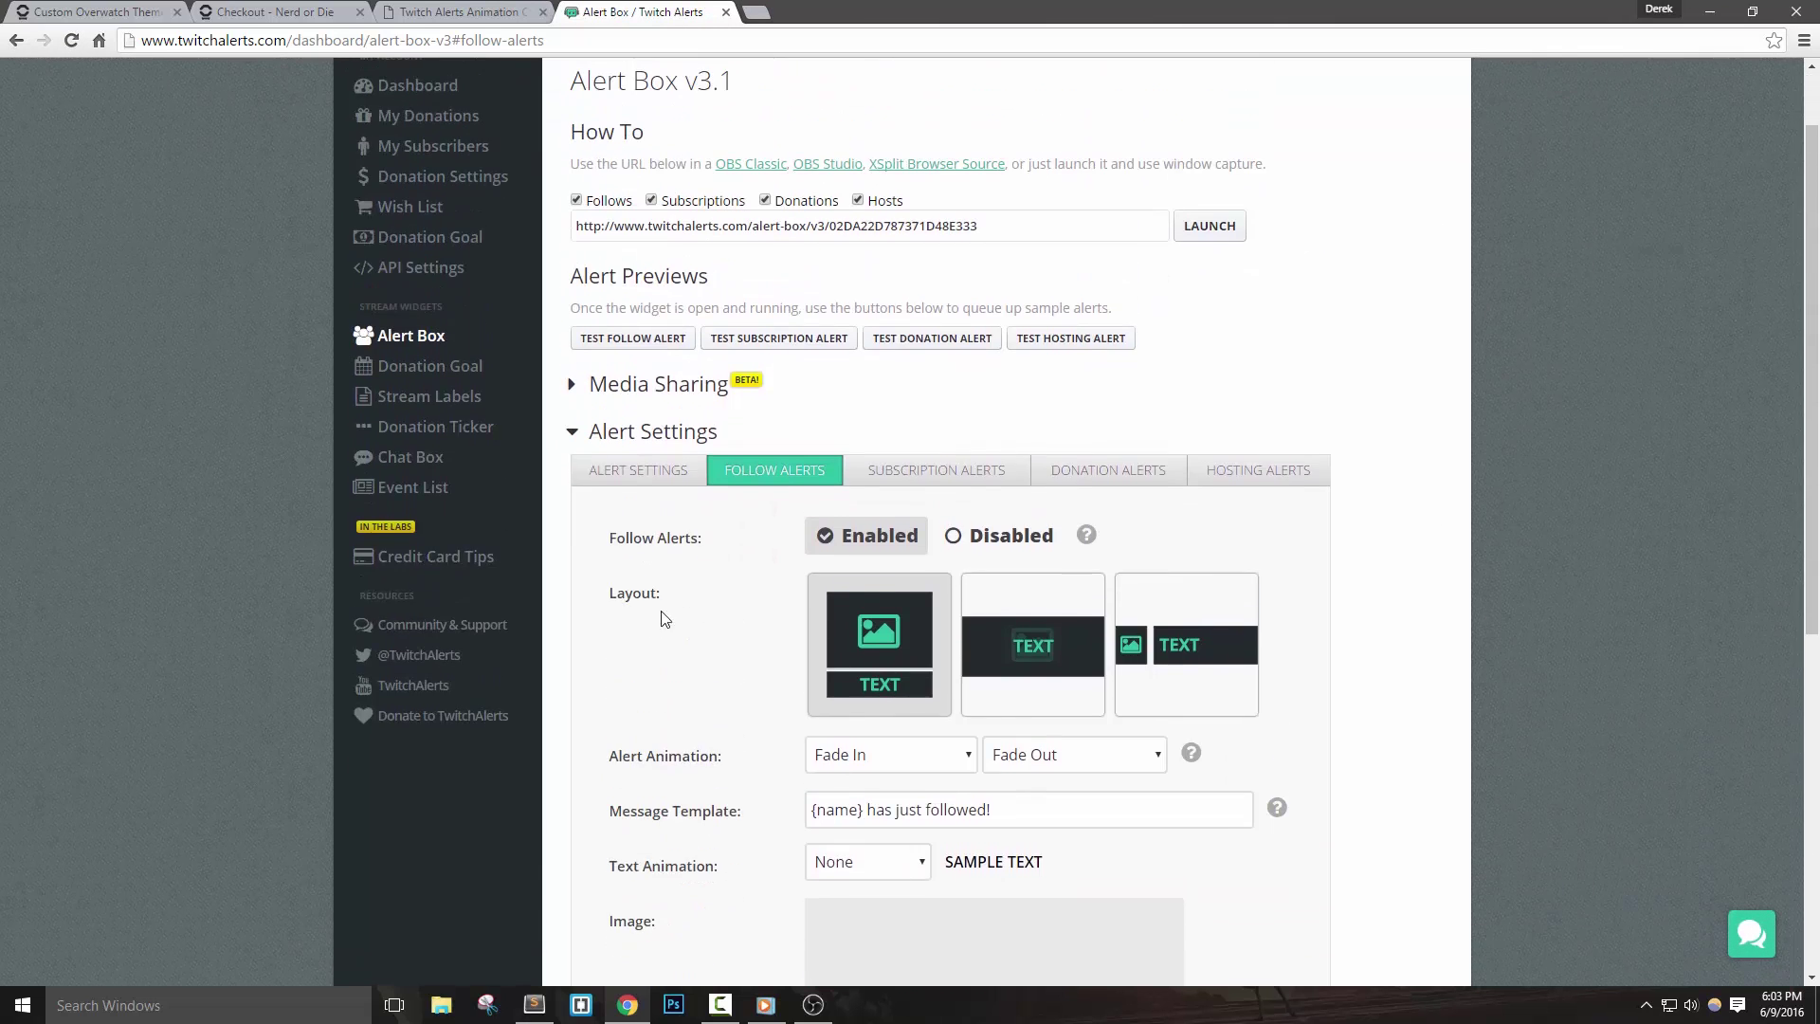
scroll(968, 887, "down", 1)
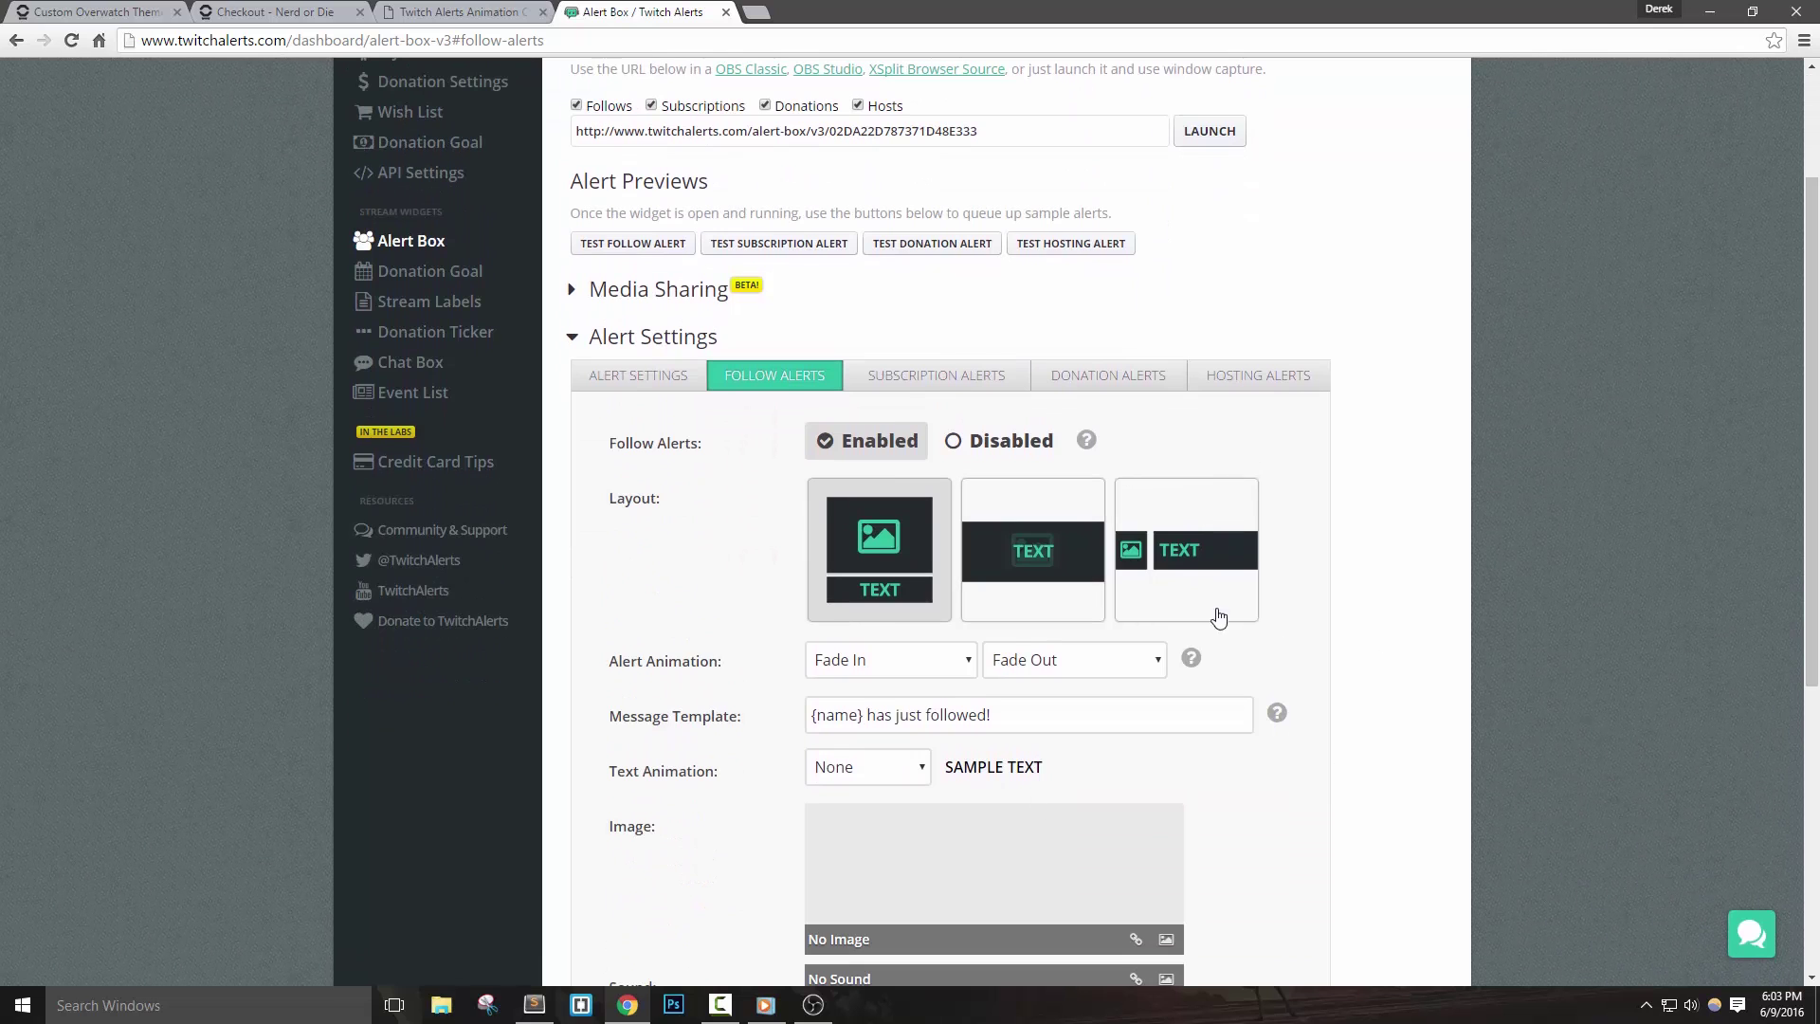
scroll(1341, 800, "down", 1)
scroll(1345, 807, "up", 3)
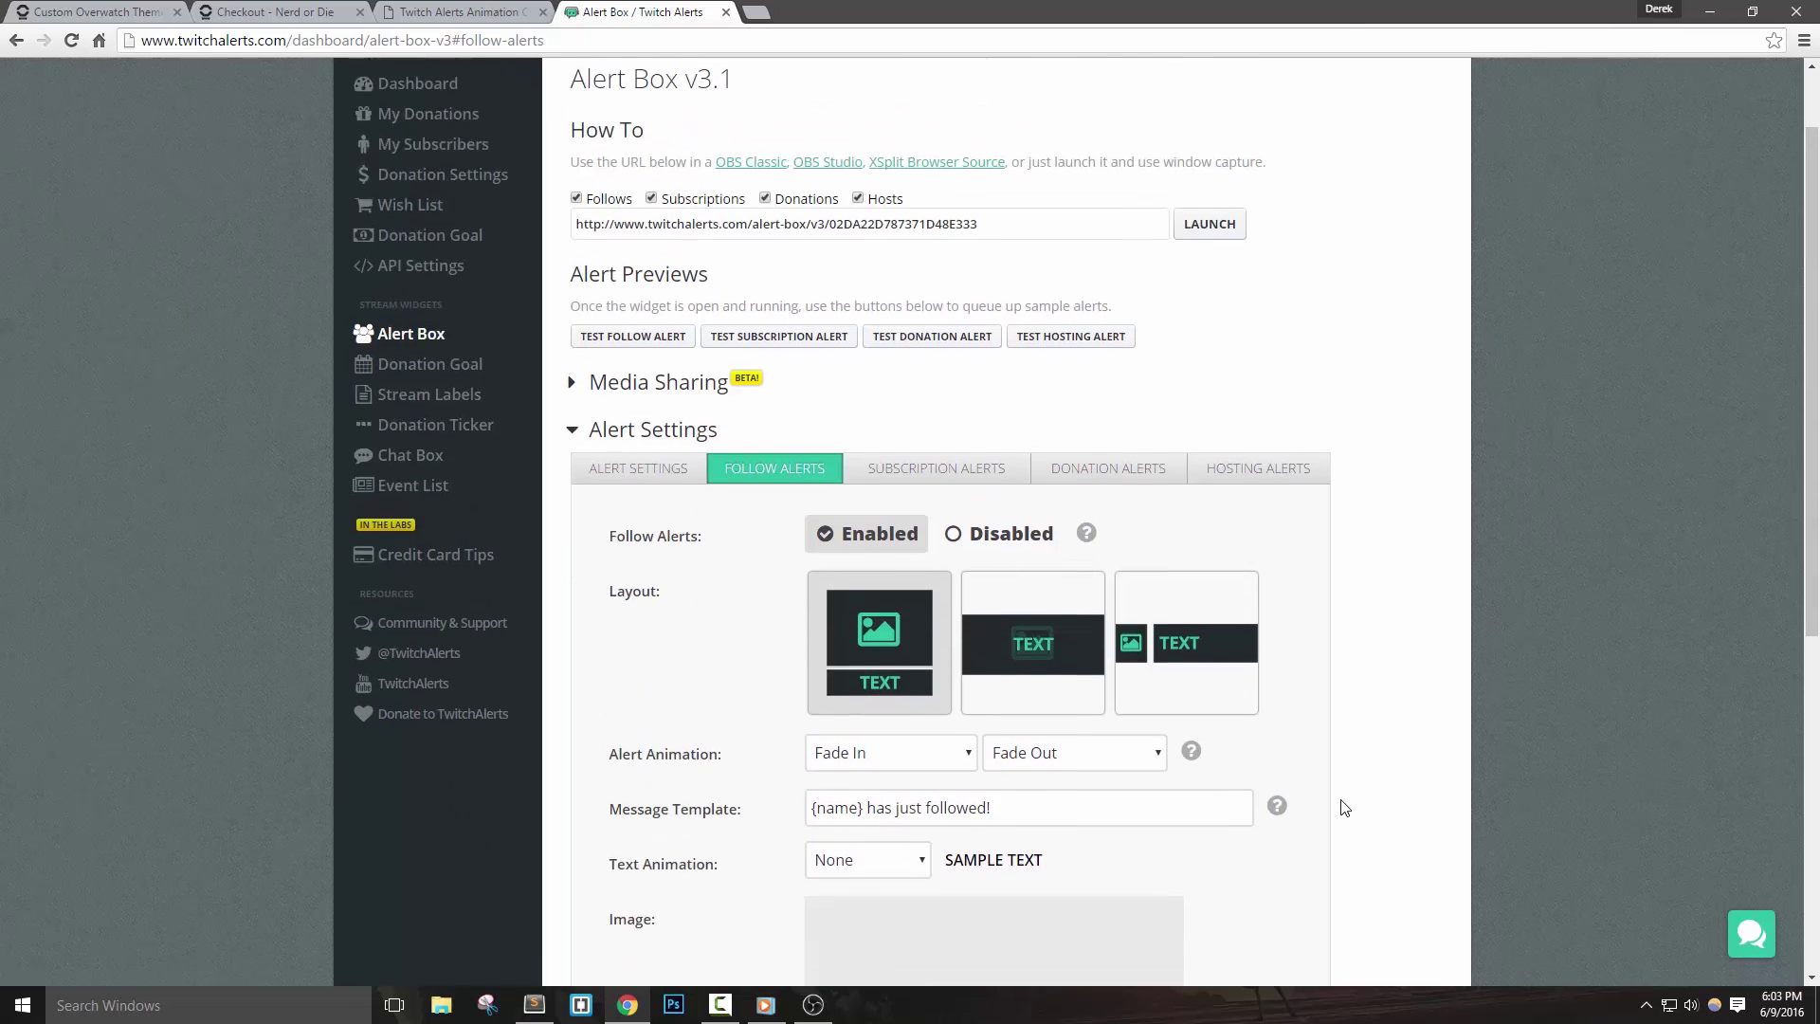
scroll(1345, 807, "down", 3)
scroll(1344, 807, "down", 1)
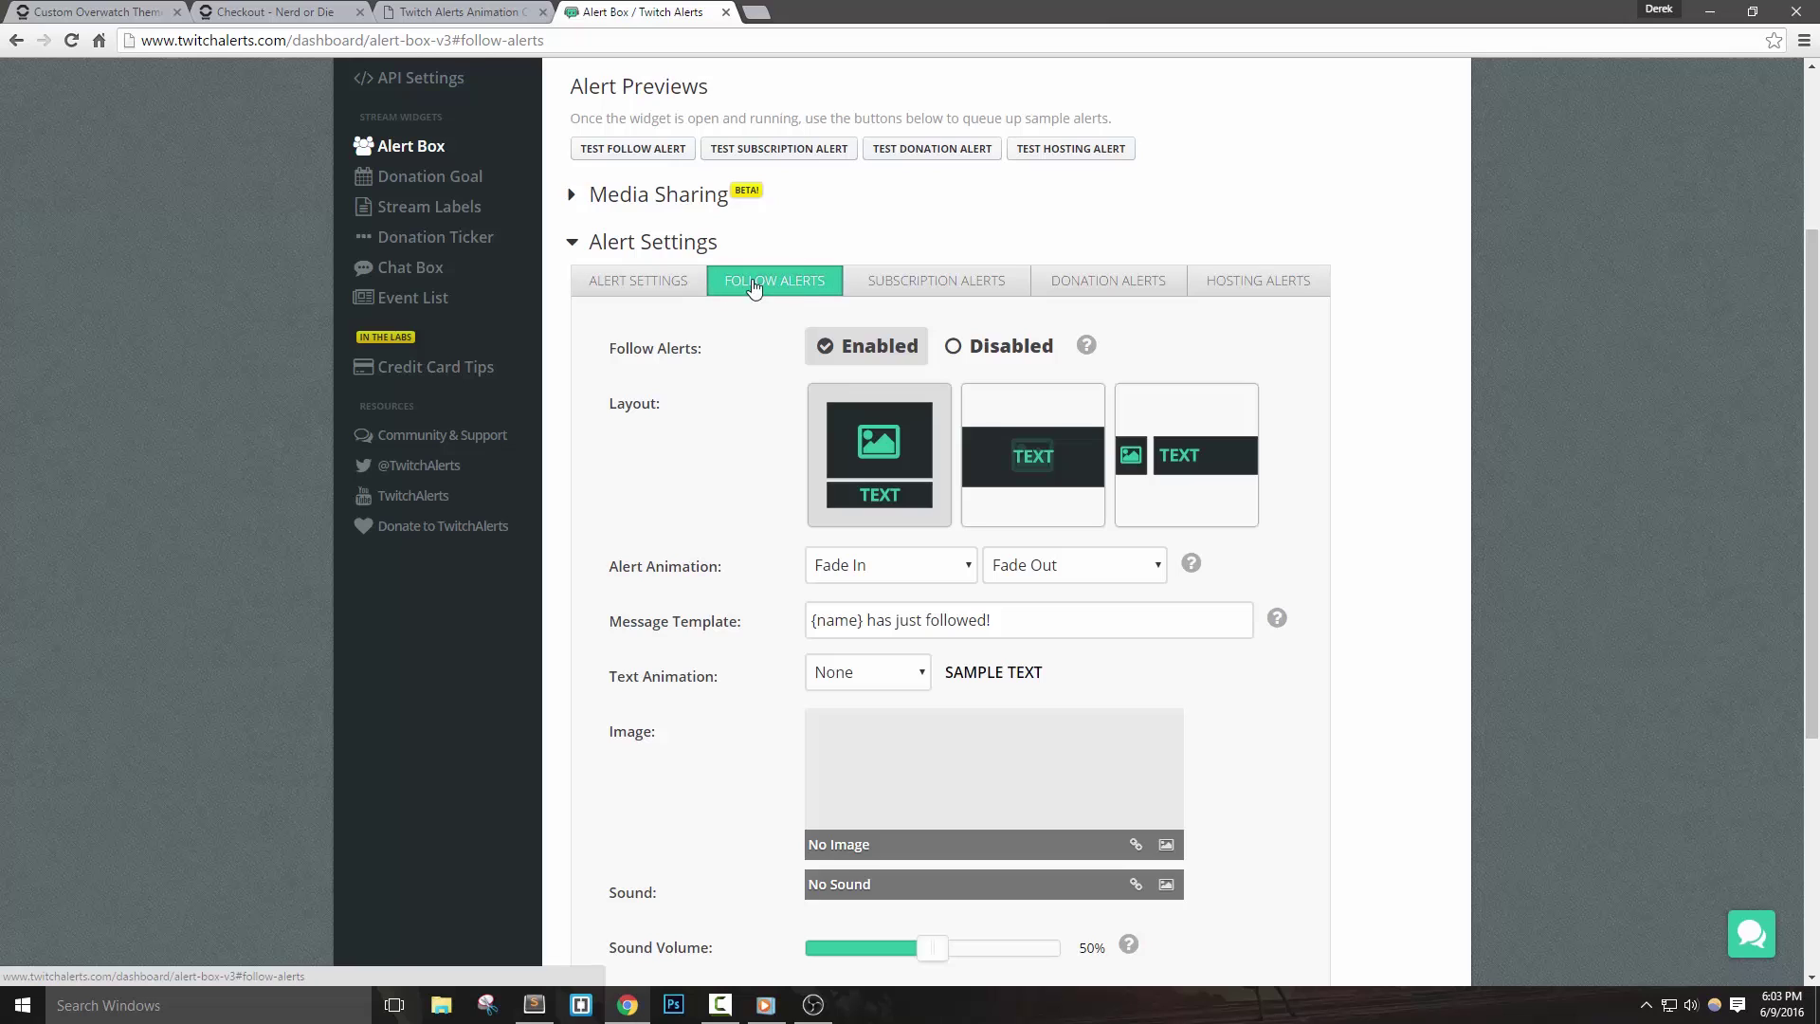
Step: Copy the whole Follower HTML template from the alert code page
left_click(417, 13)
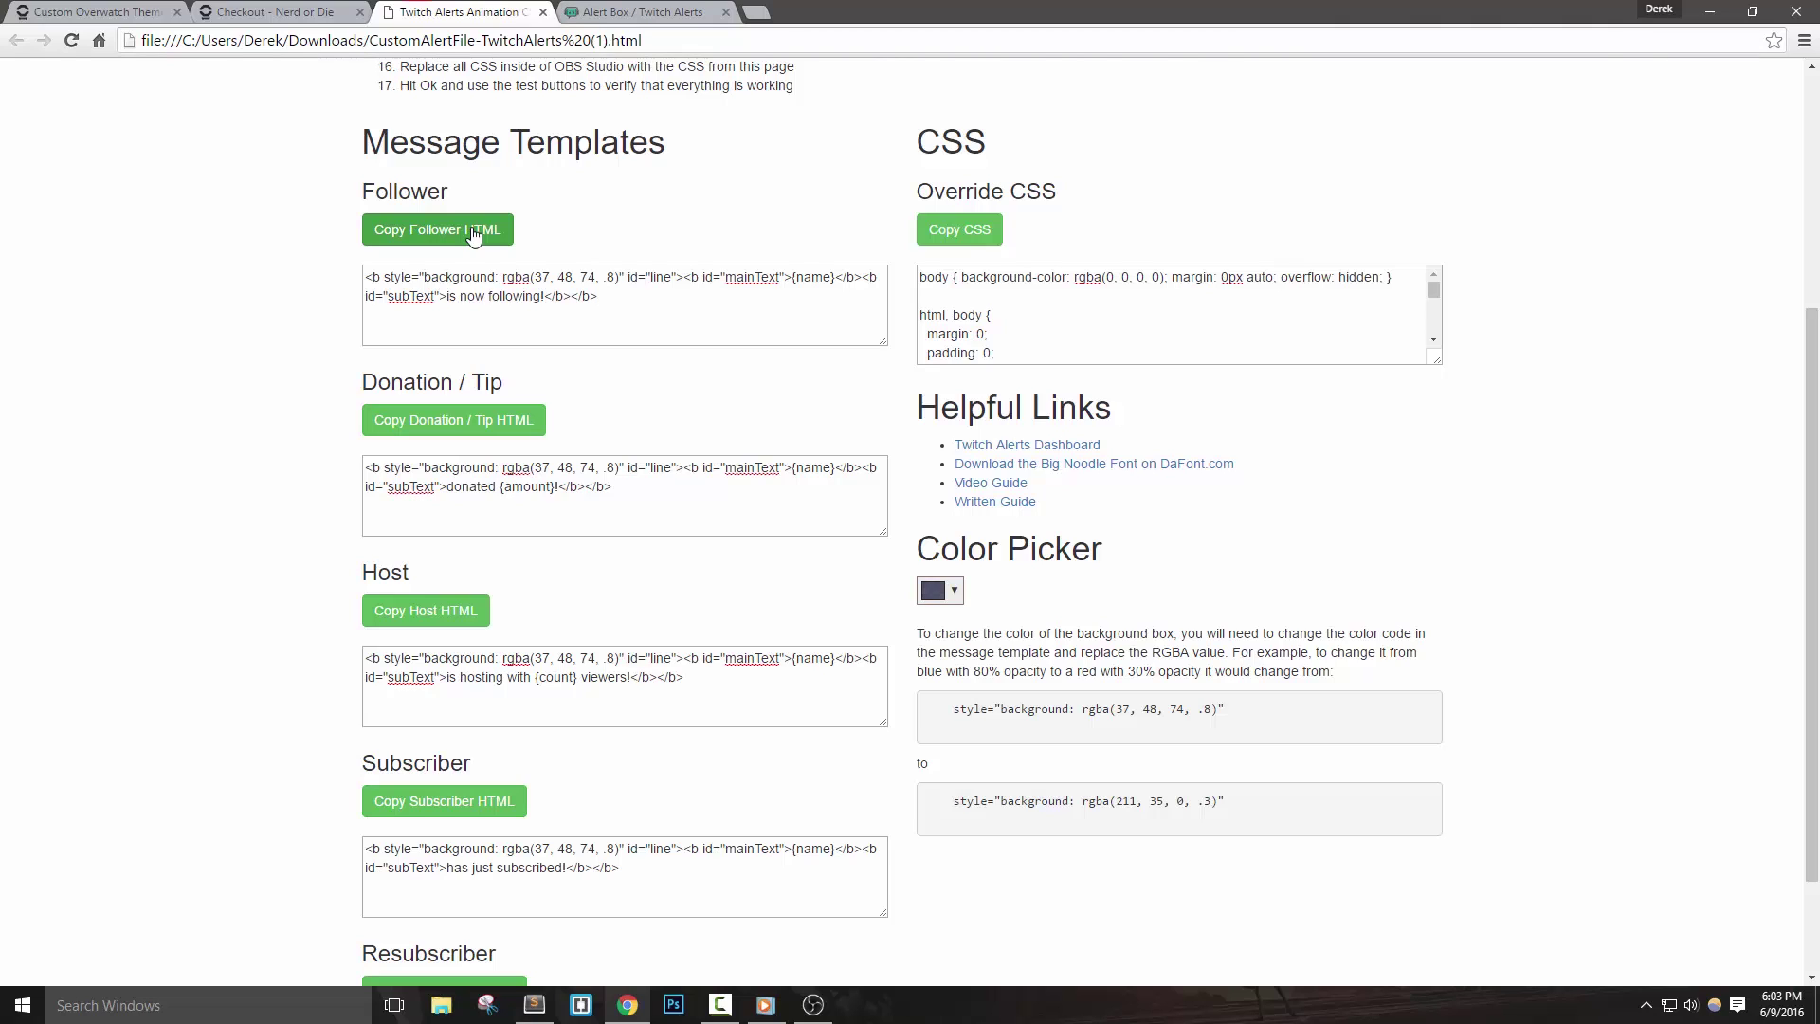
right_click(626, 298)
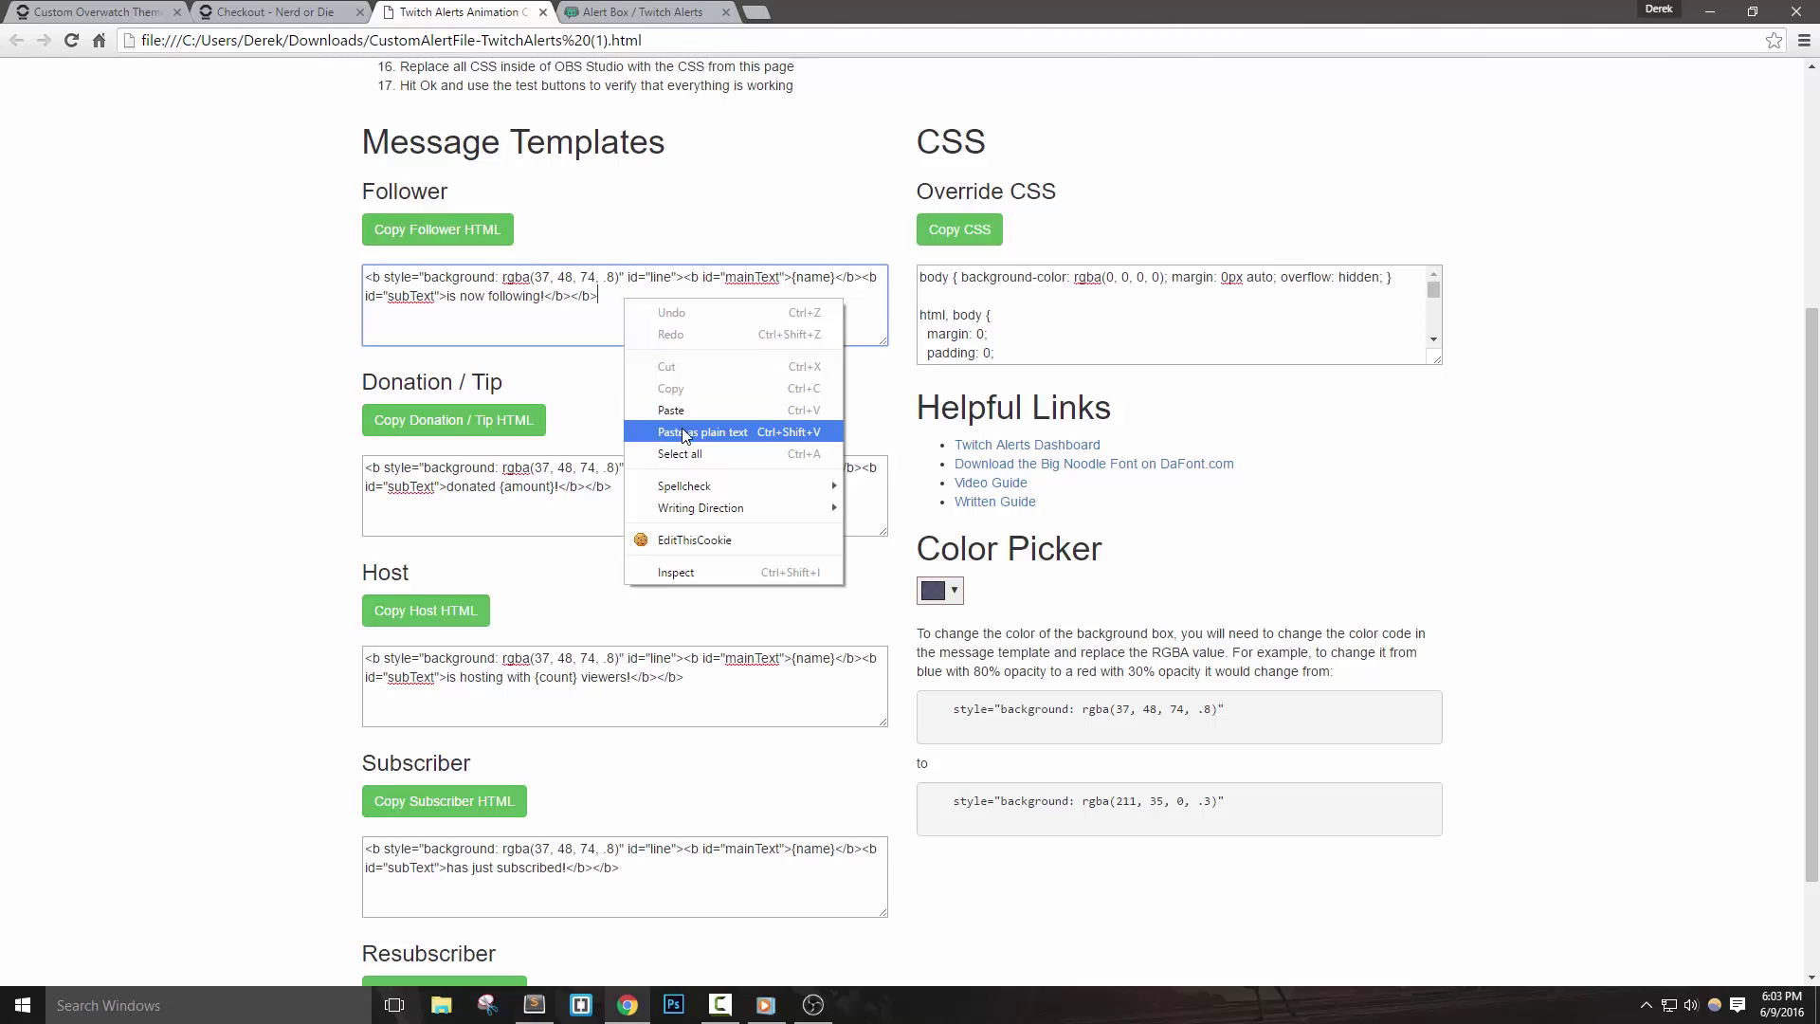
left_click(678, 454)
right_click(623, 311)
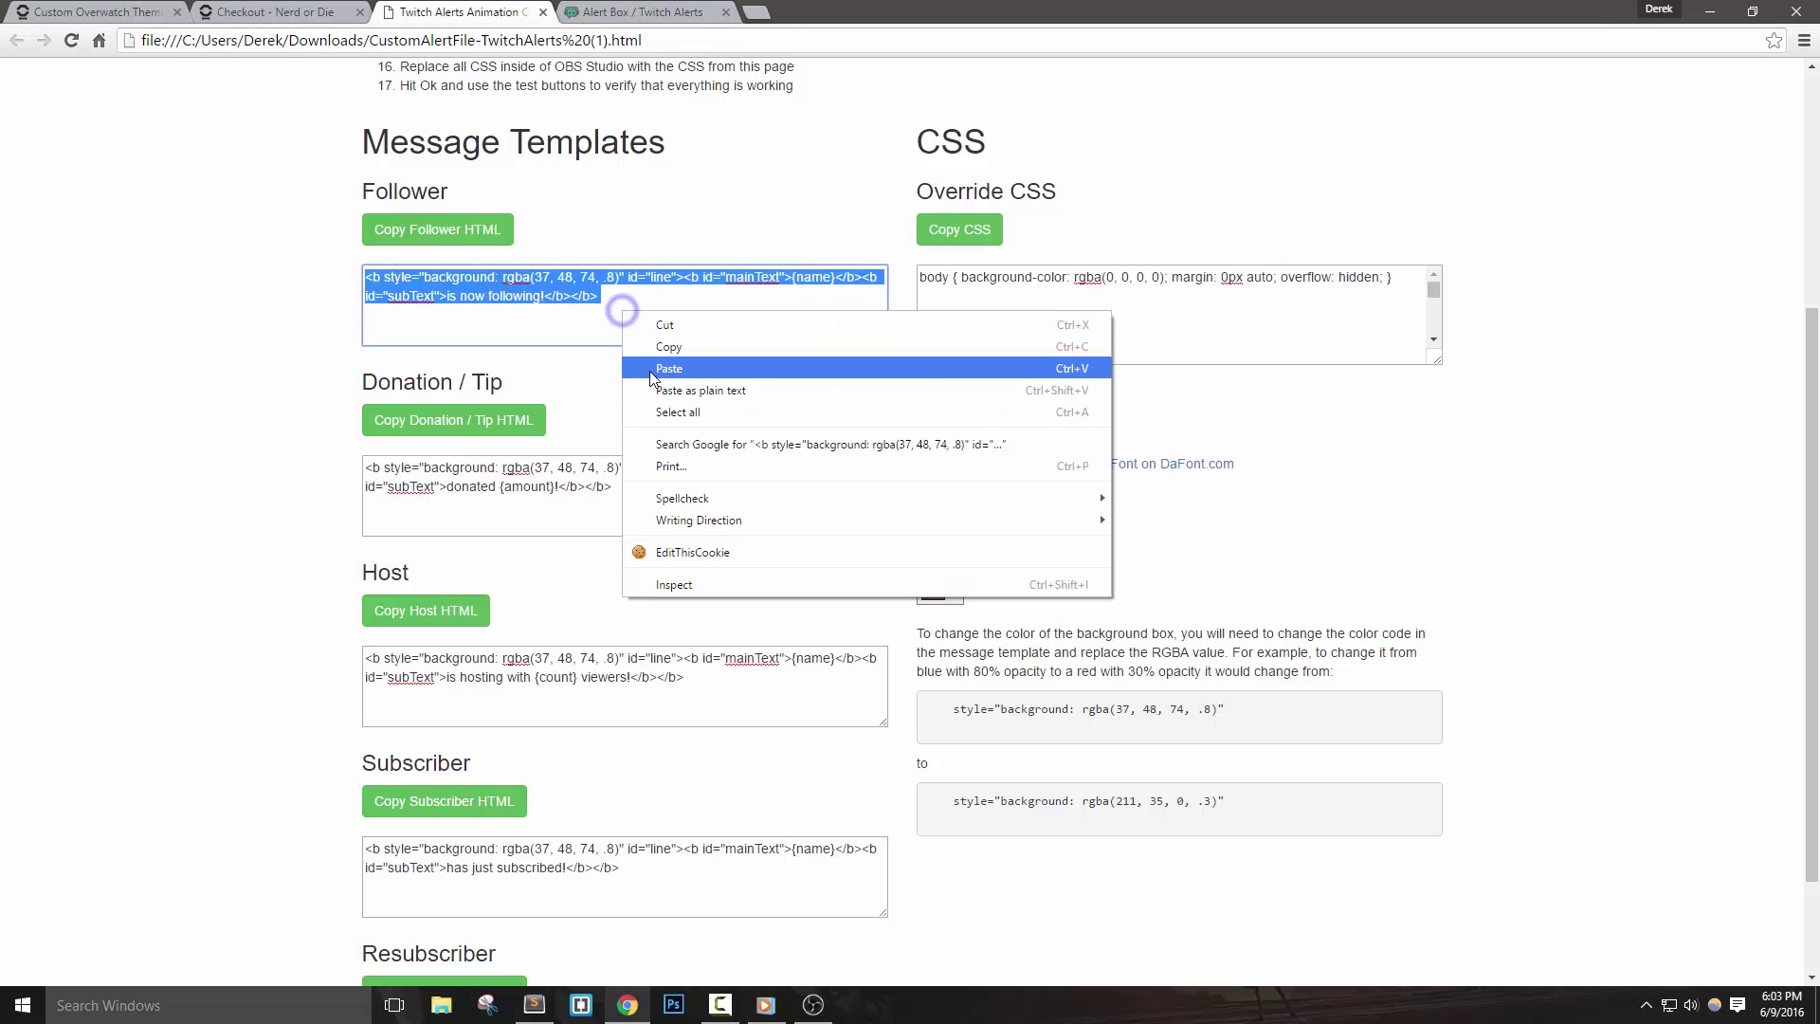
left_click(668, 349)
Step: Replace the follow alert's Message Template with the pasted Follower HTML
left_click(635, 21)
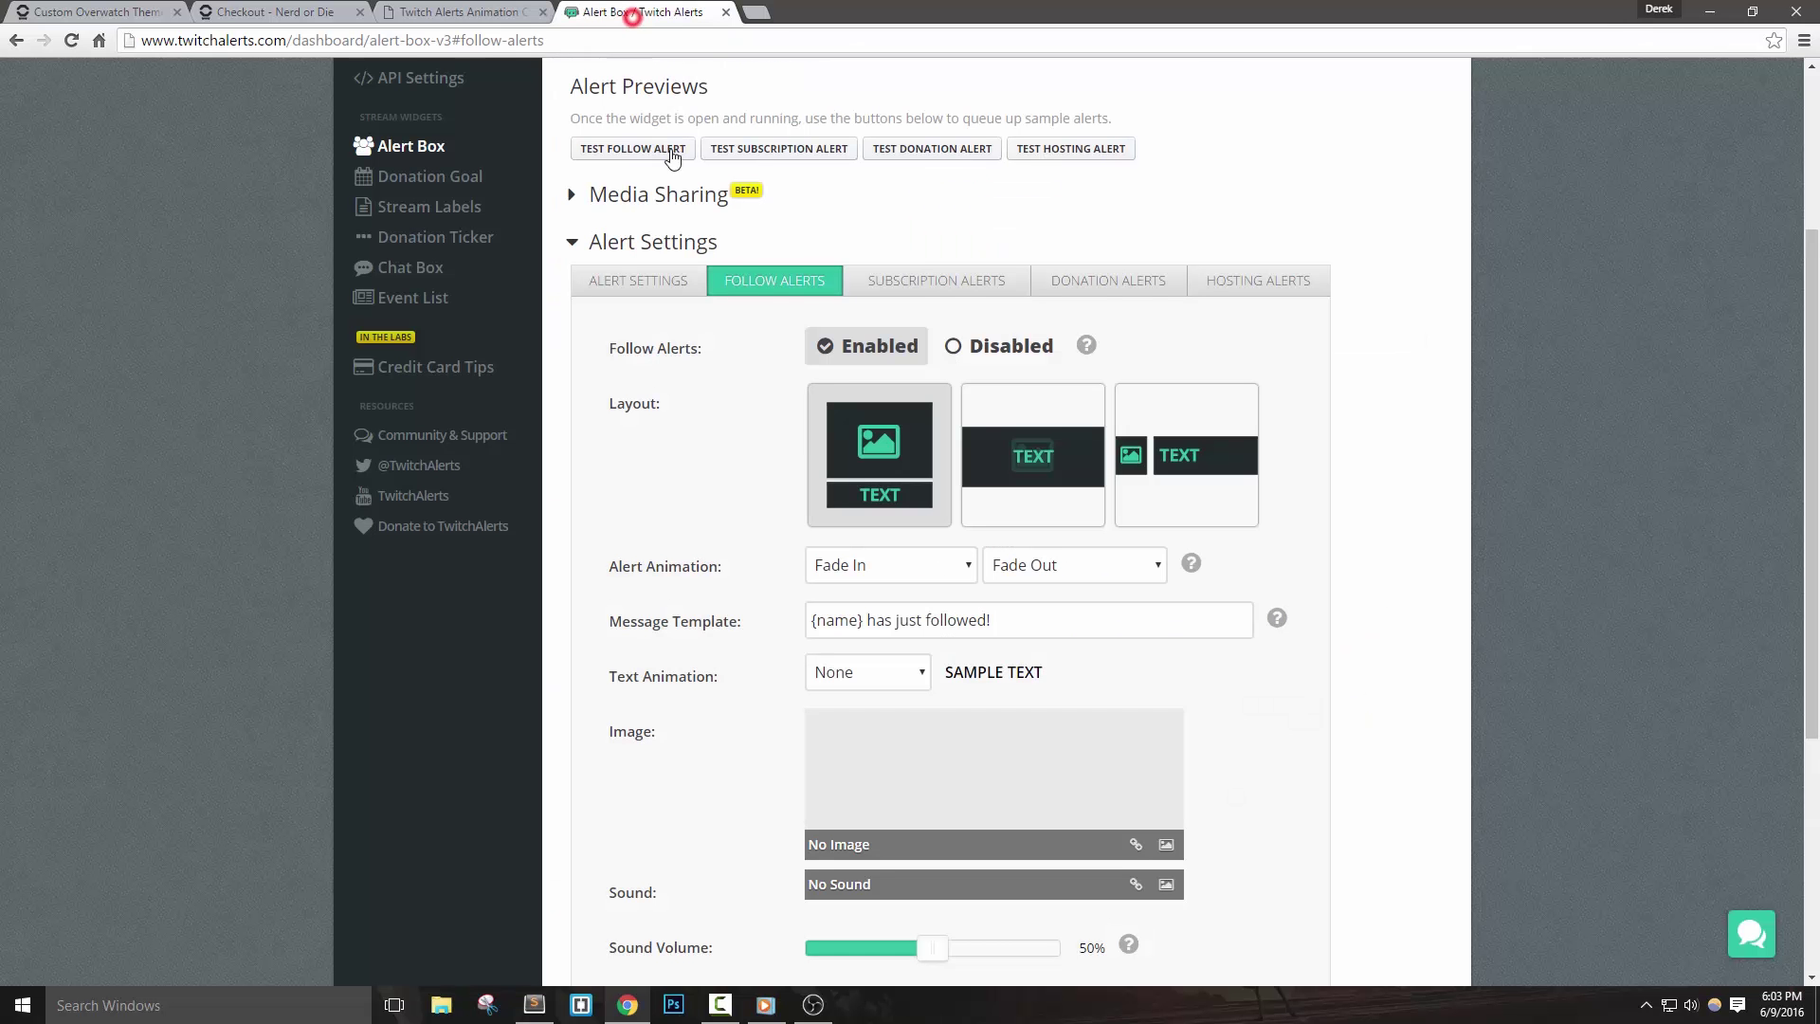
left_click(1033, 619)
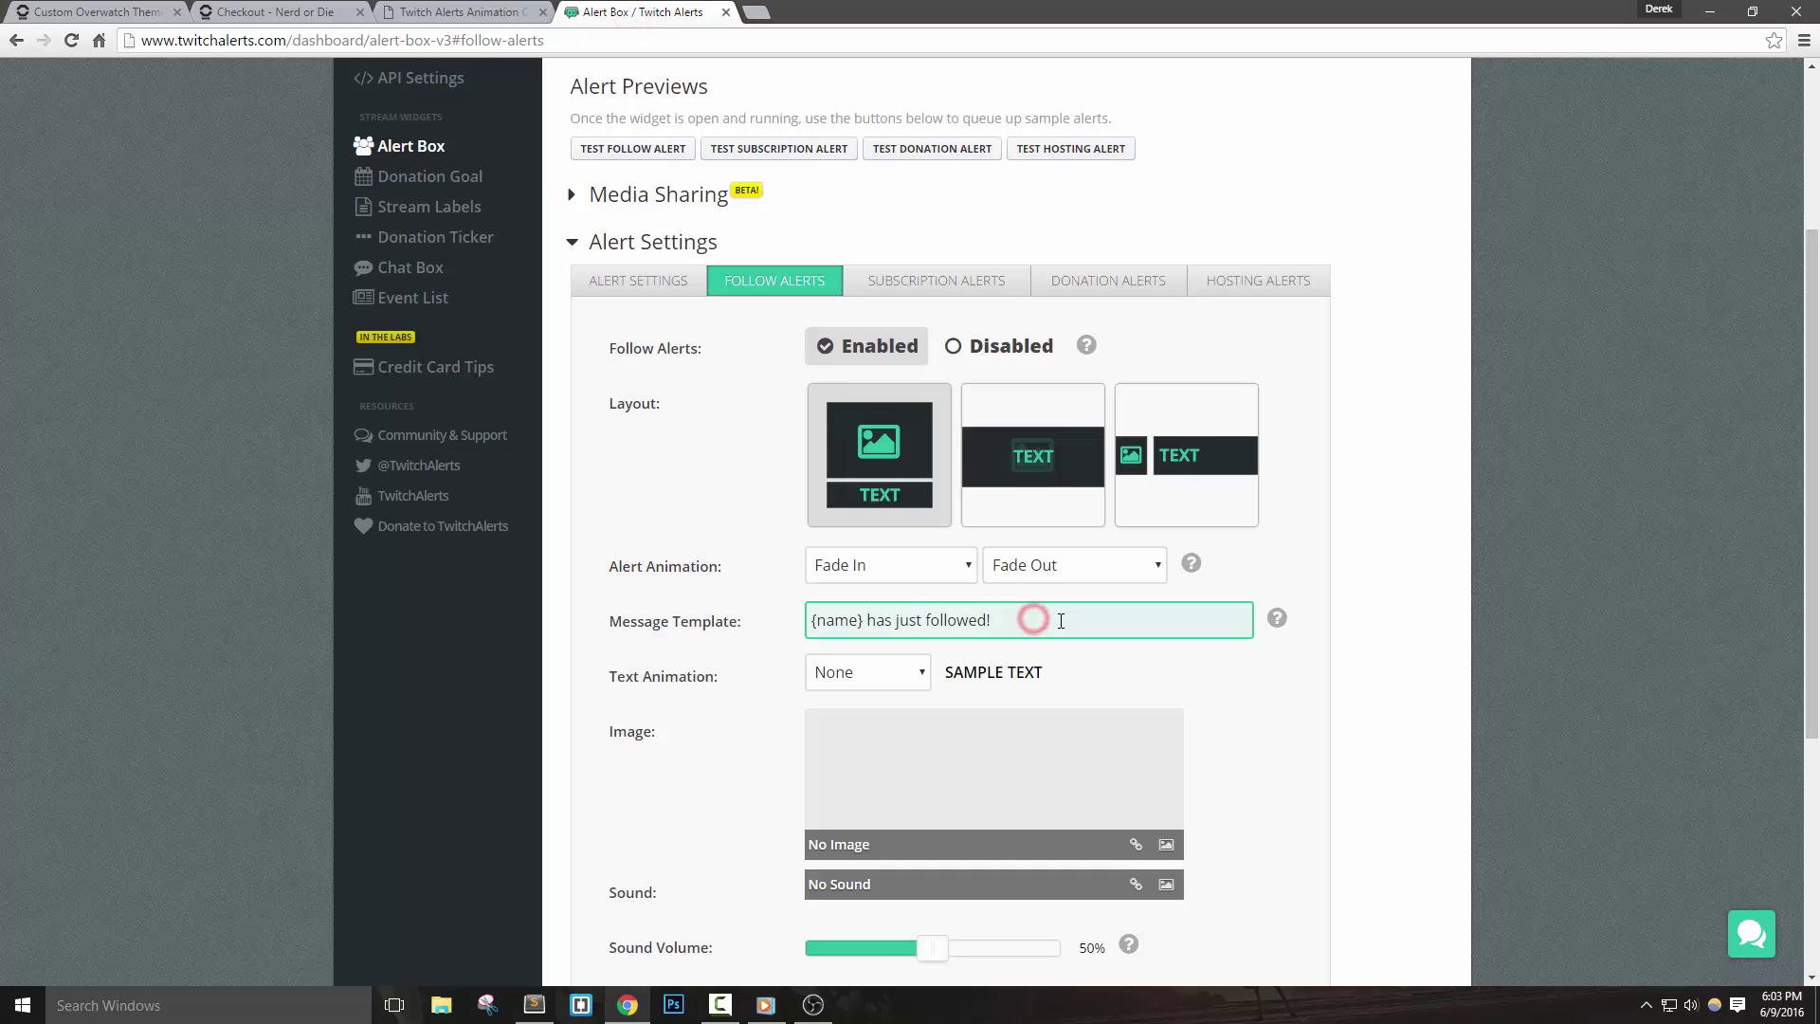
key("ctrl+a")
key("BackSpace")
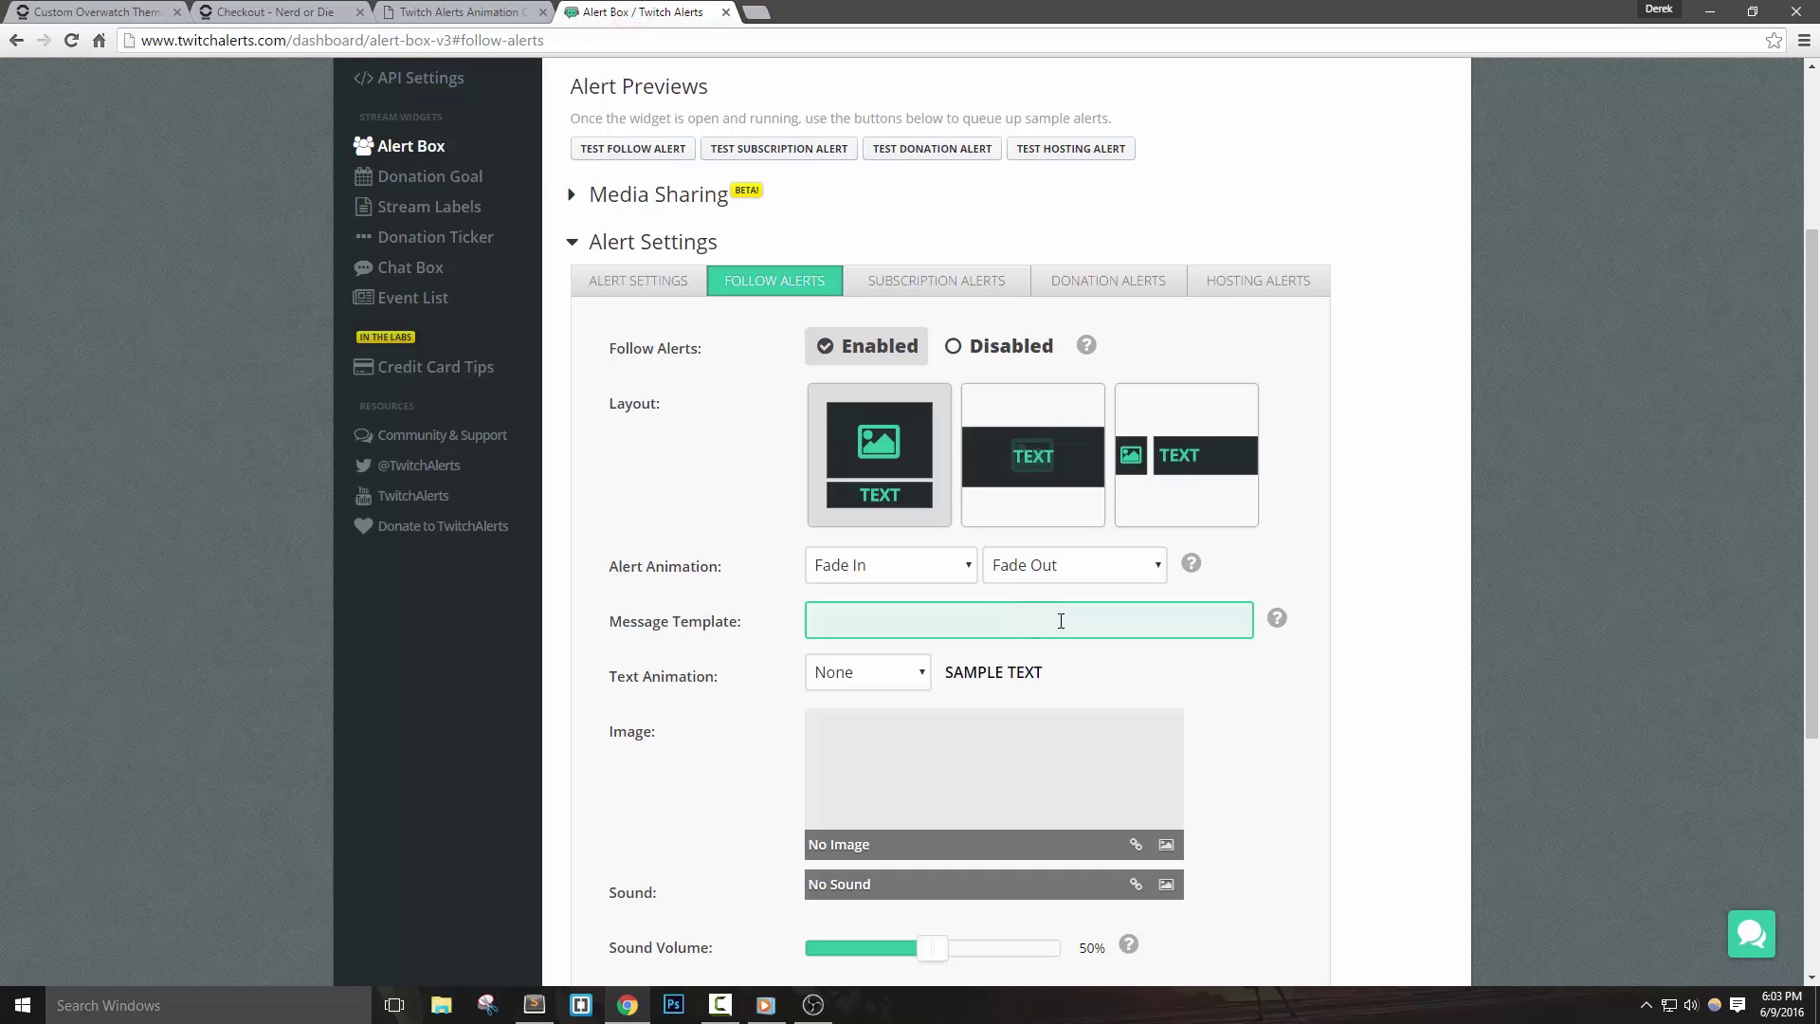
key("ctrl+v")
left_click(1337, 565)
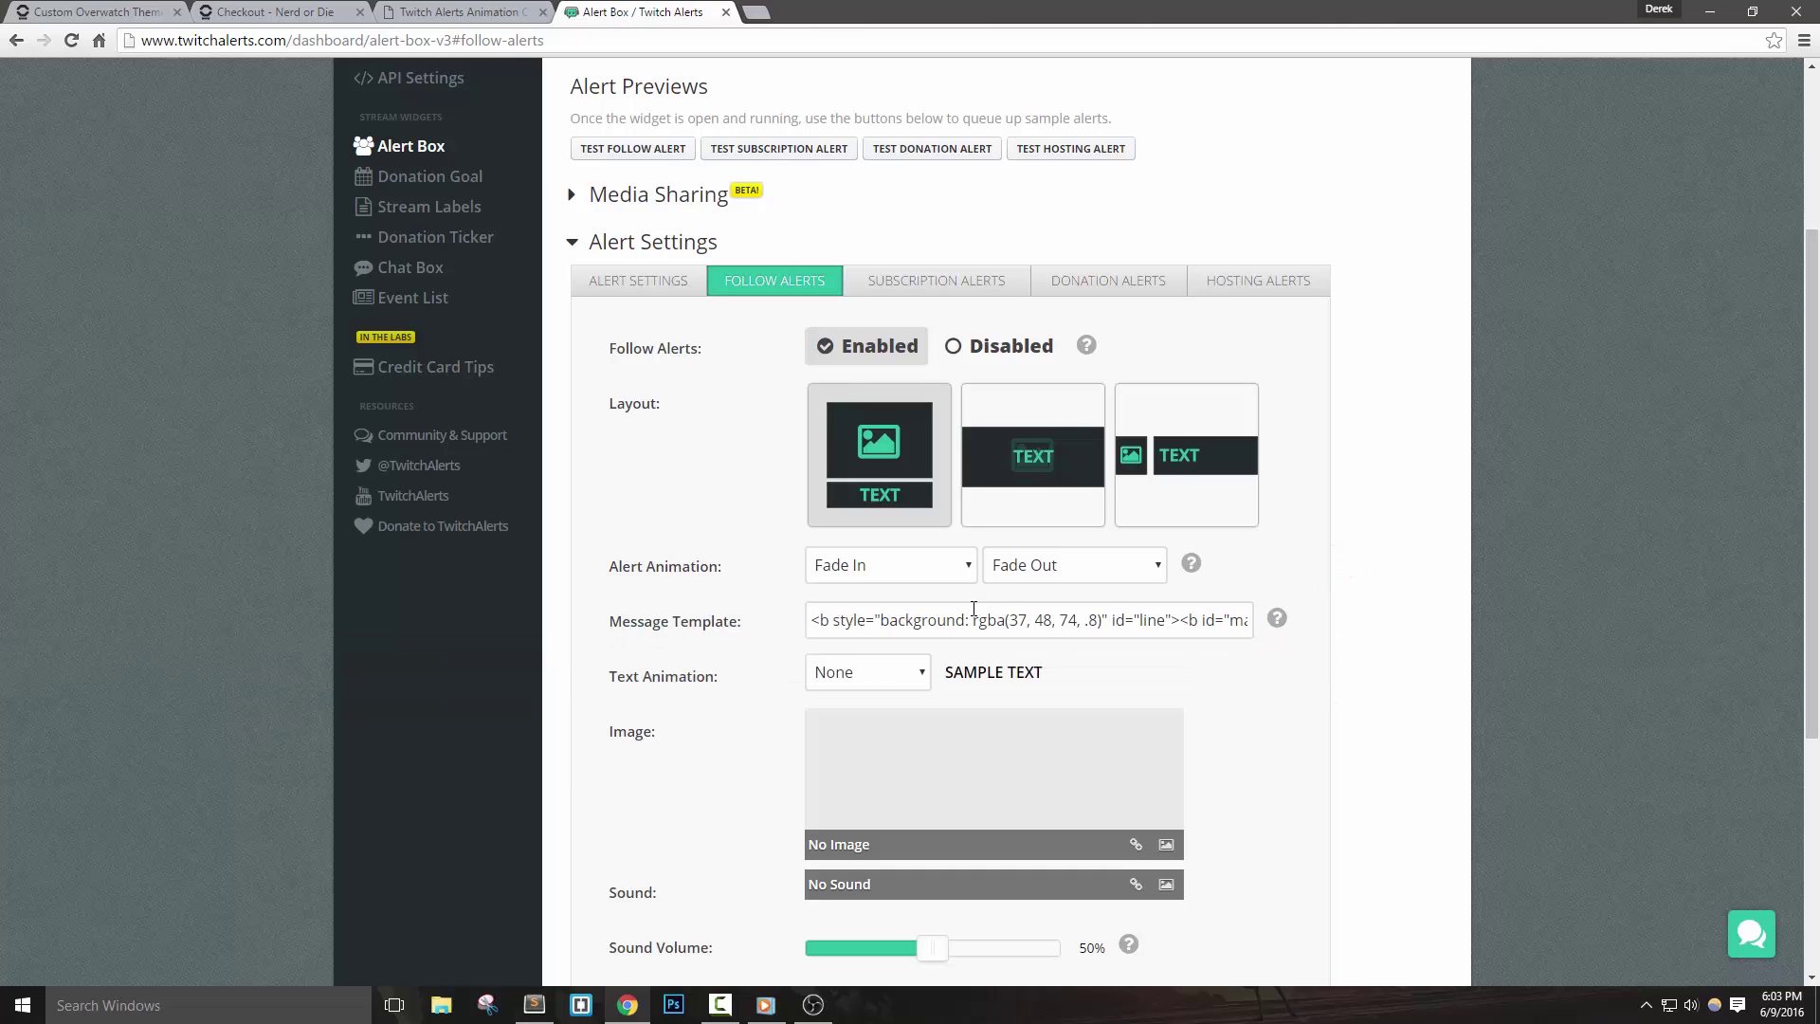
Step: Leave the follow alert's text animation set to None
left_click(835, 672)
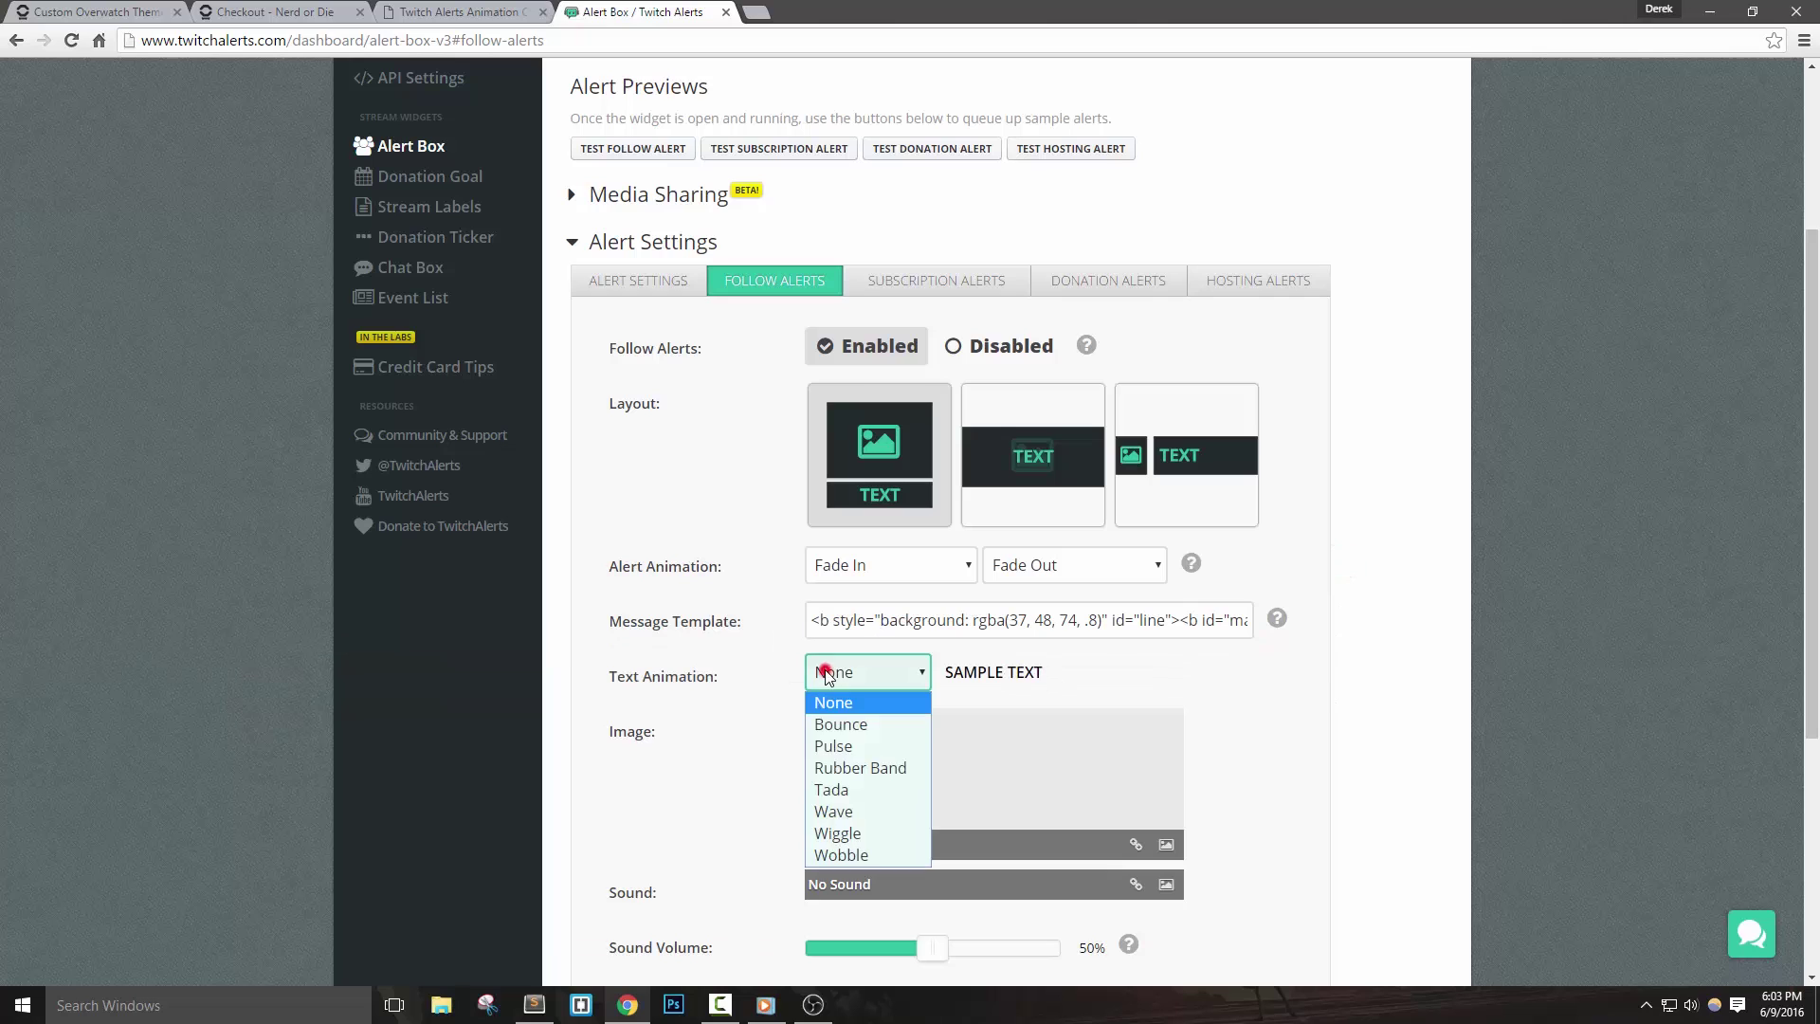
left_click(1235, 755)
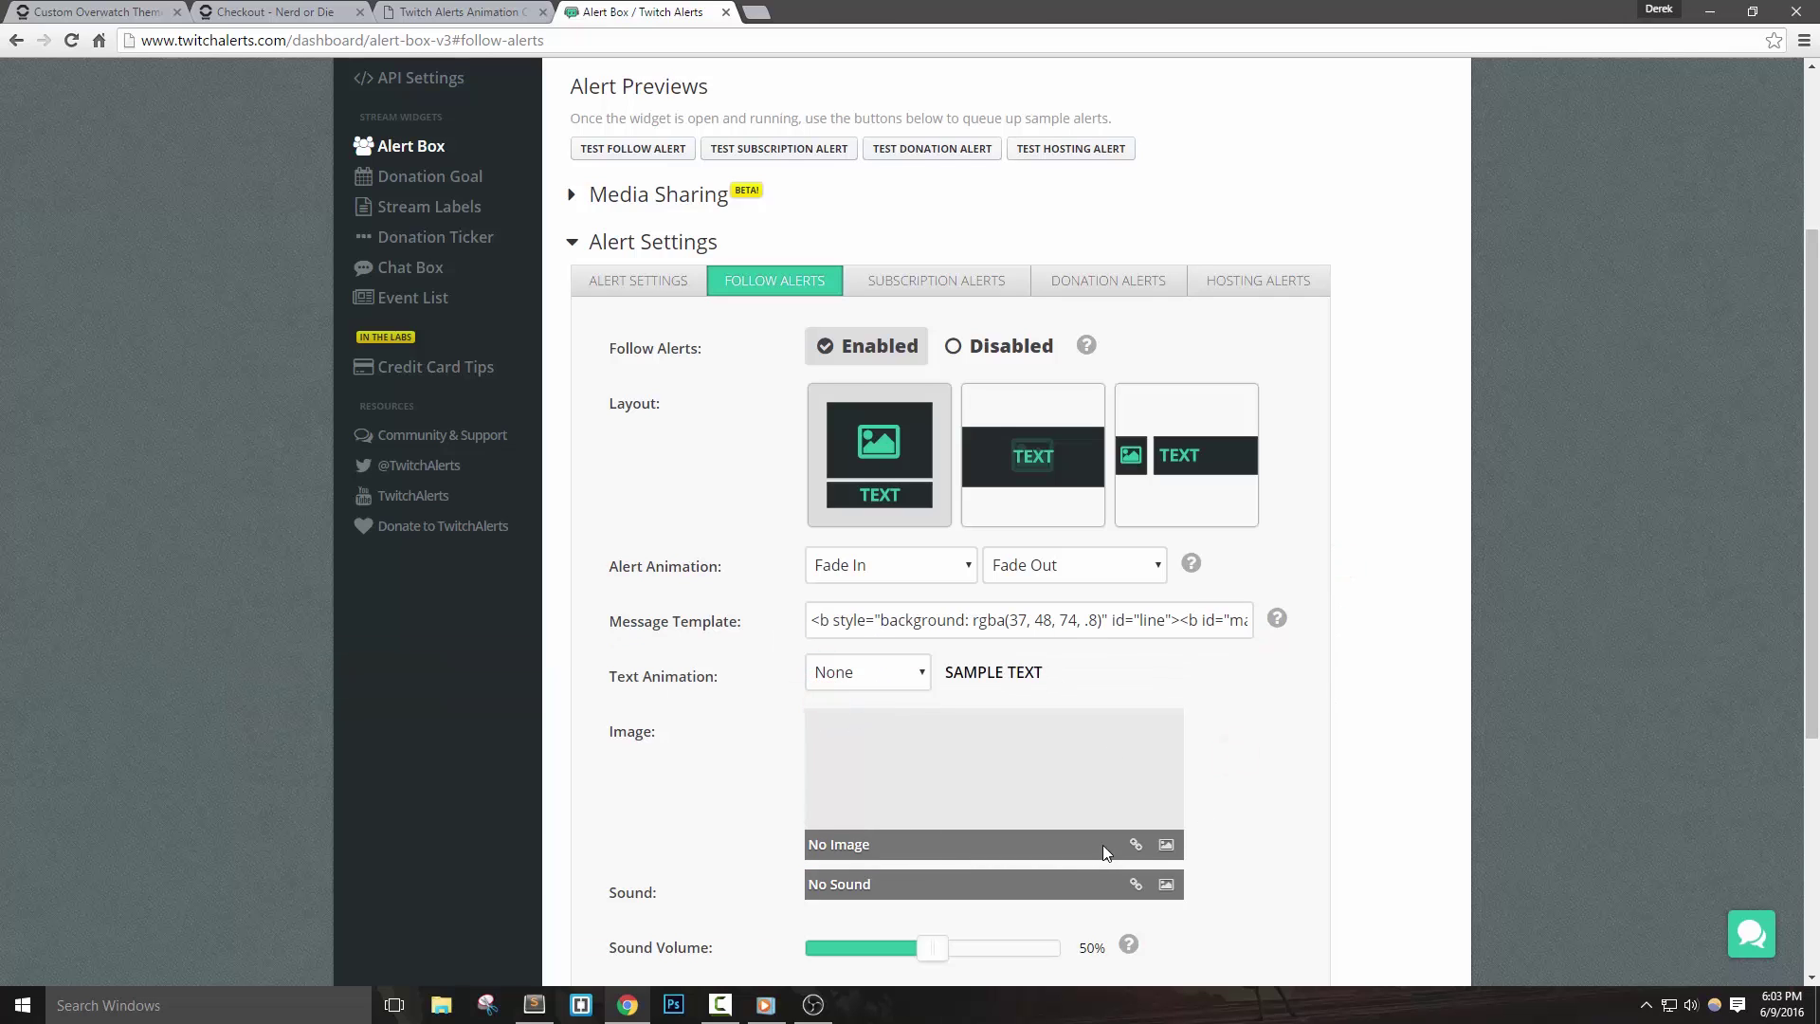
scroll(1291, 827, "down", 3)
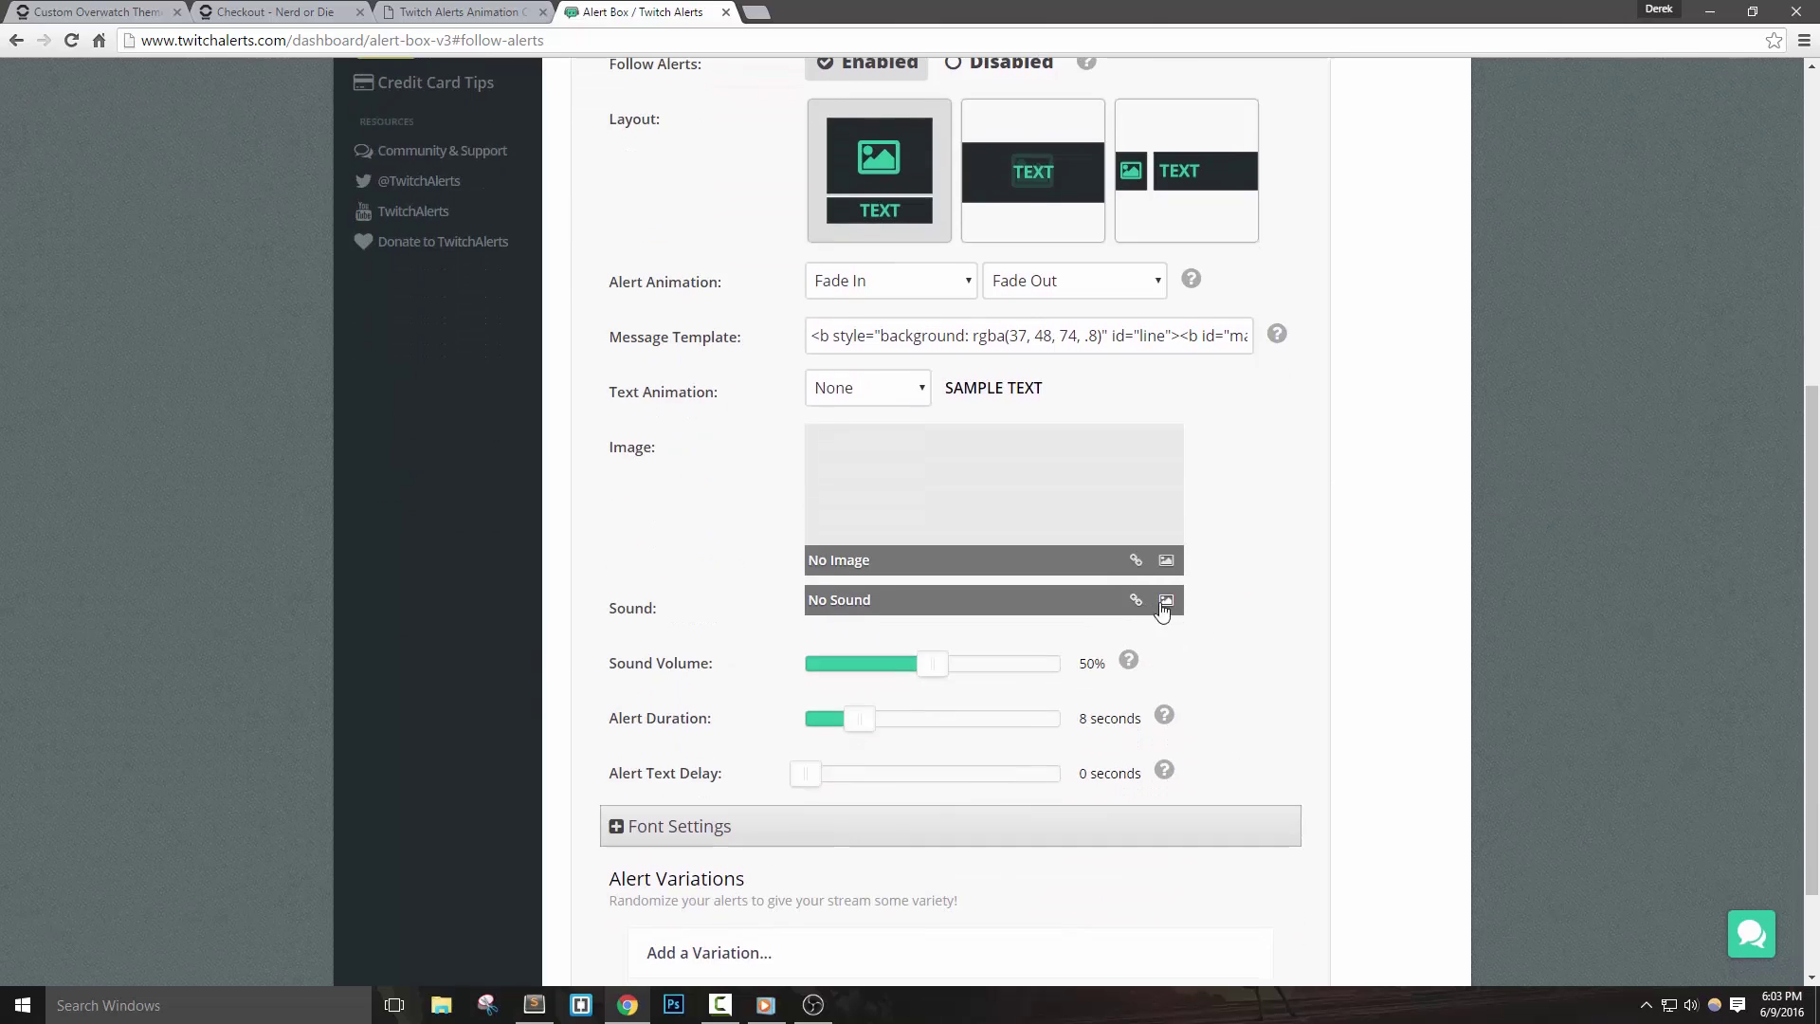
scroll(1079, 777, "down", 2)
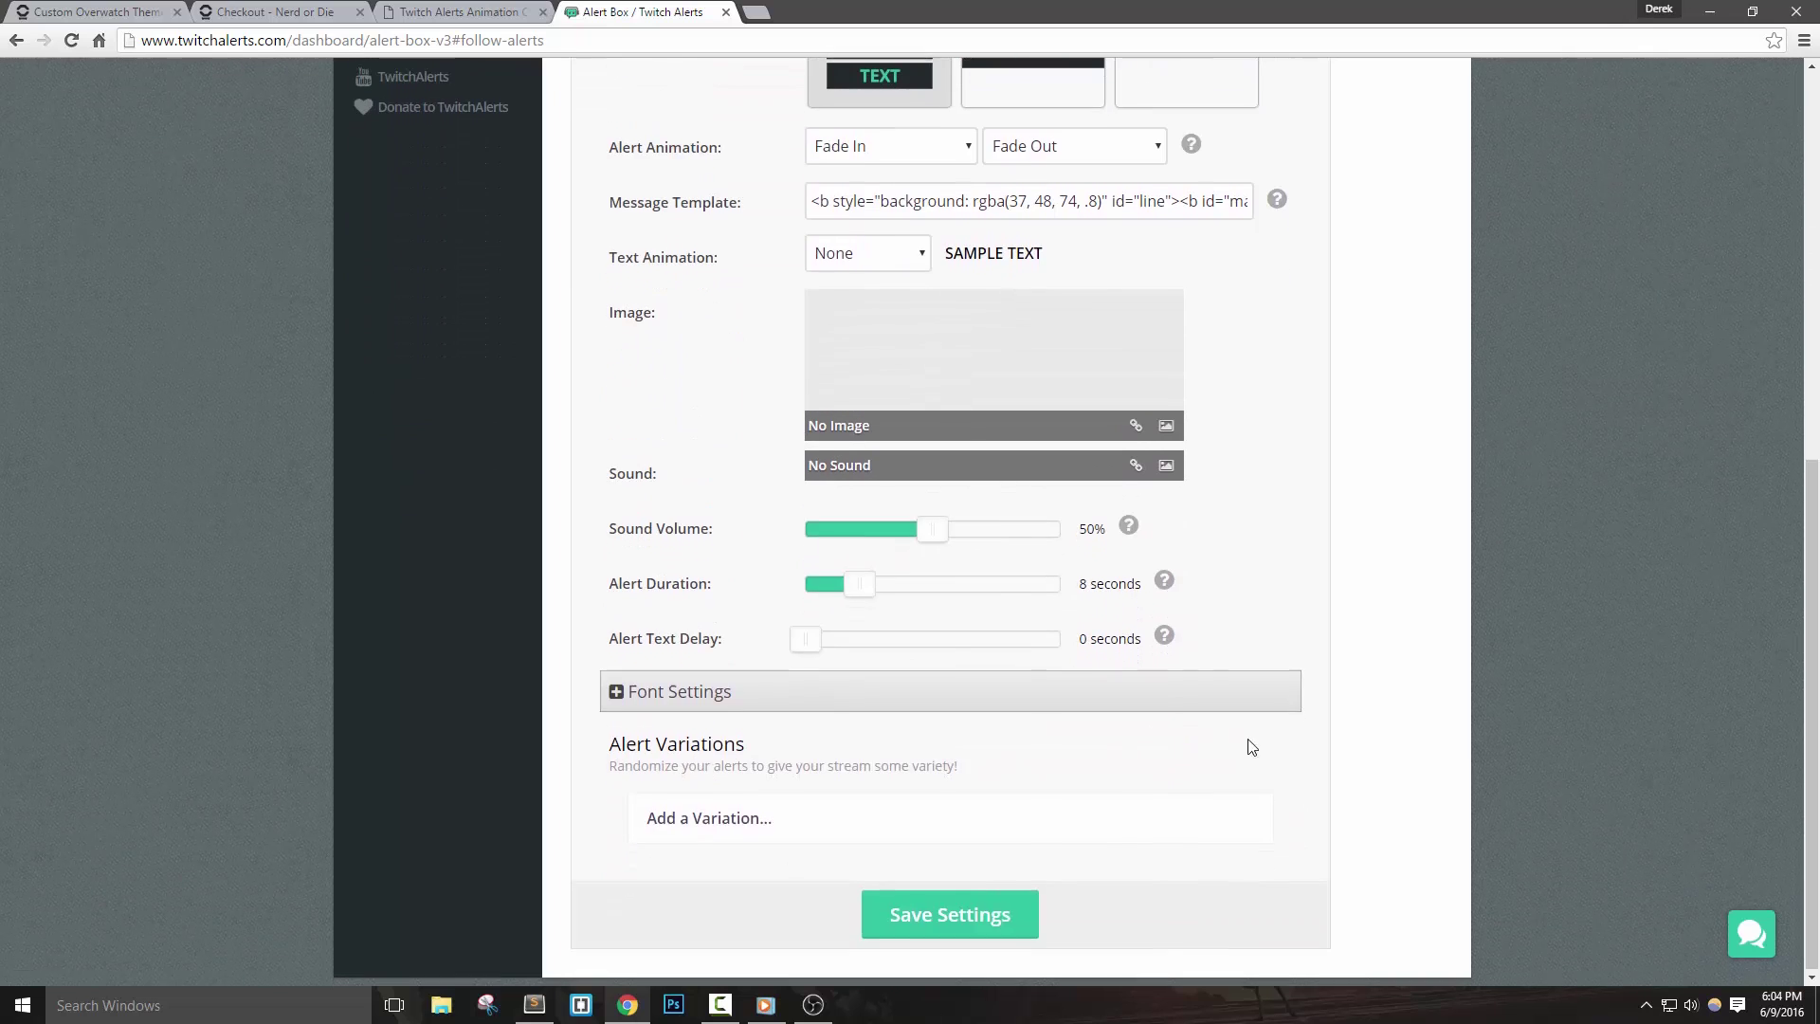
Step: Keep the 8-second duration and Oswald white-text font settings, then save the follow alert
left_click_drag(865, 596, 870, 596)
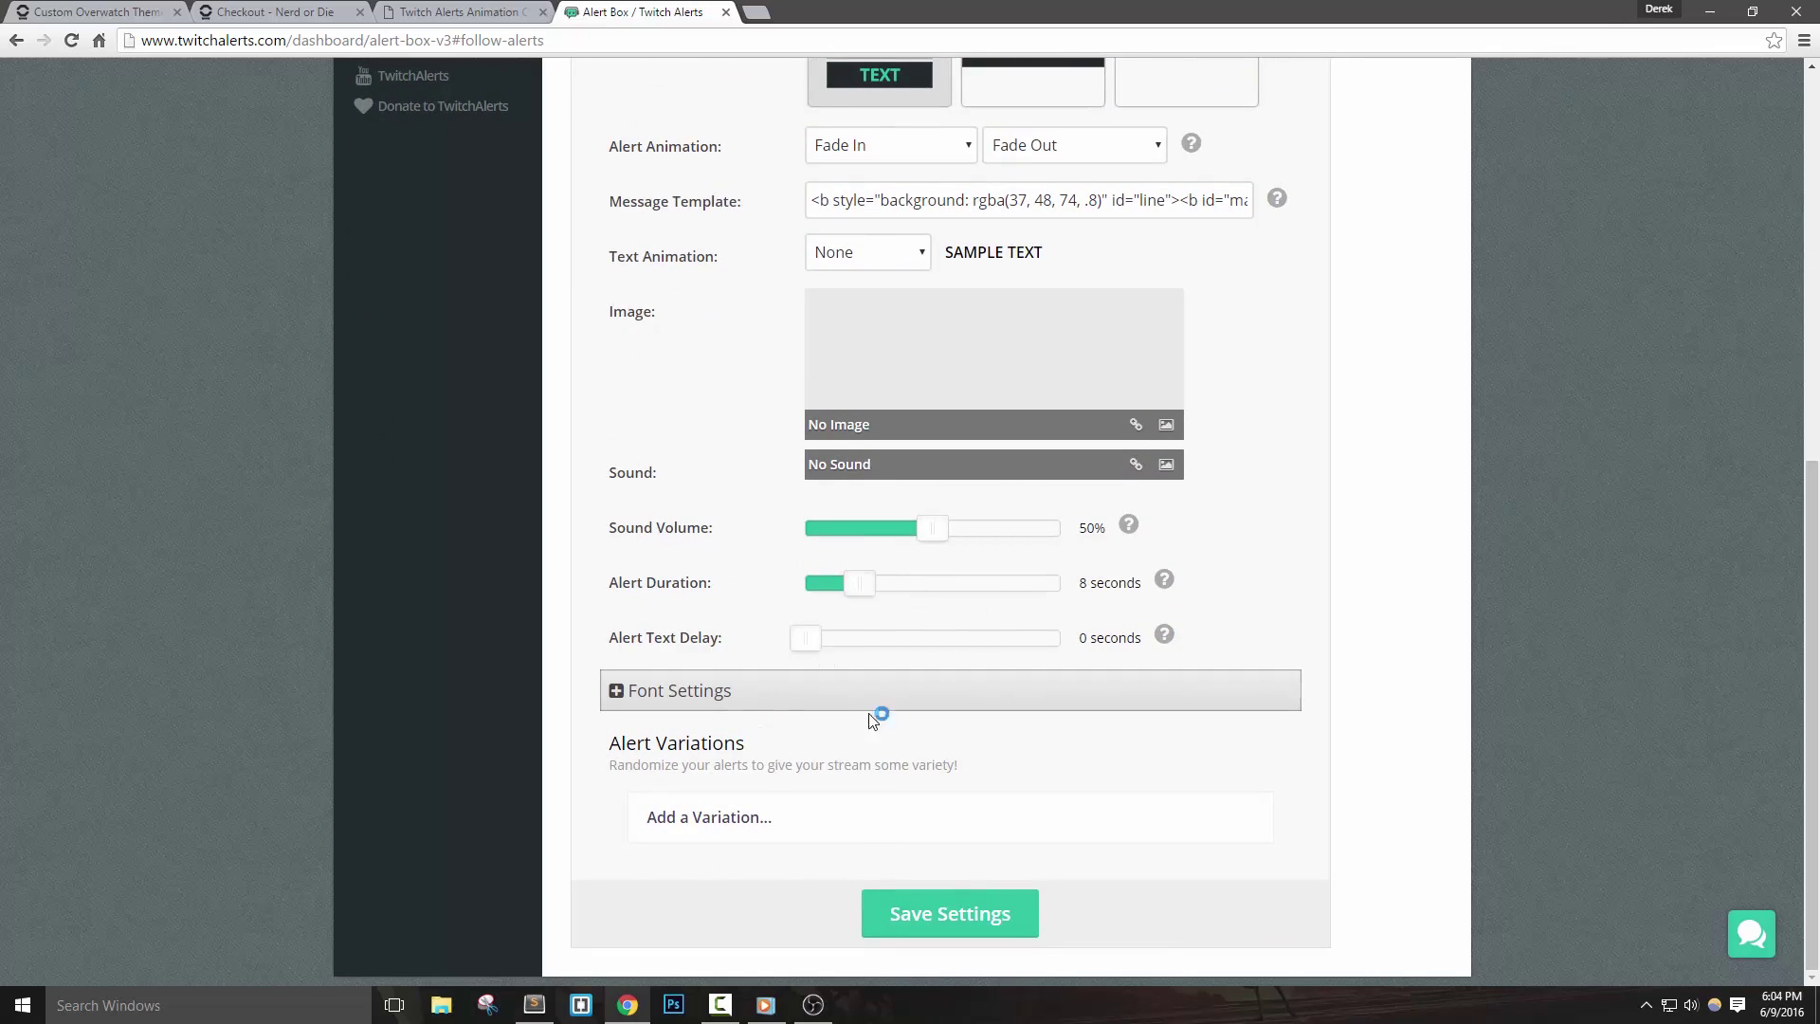
left_click(780, 693)
scroll(927, 685, "down", 3)
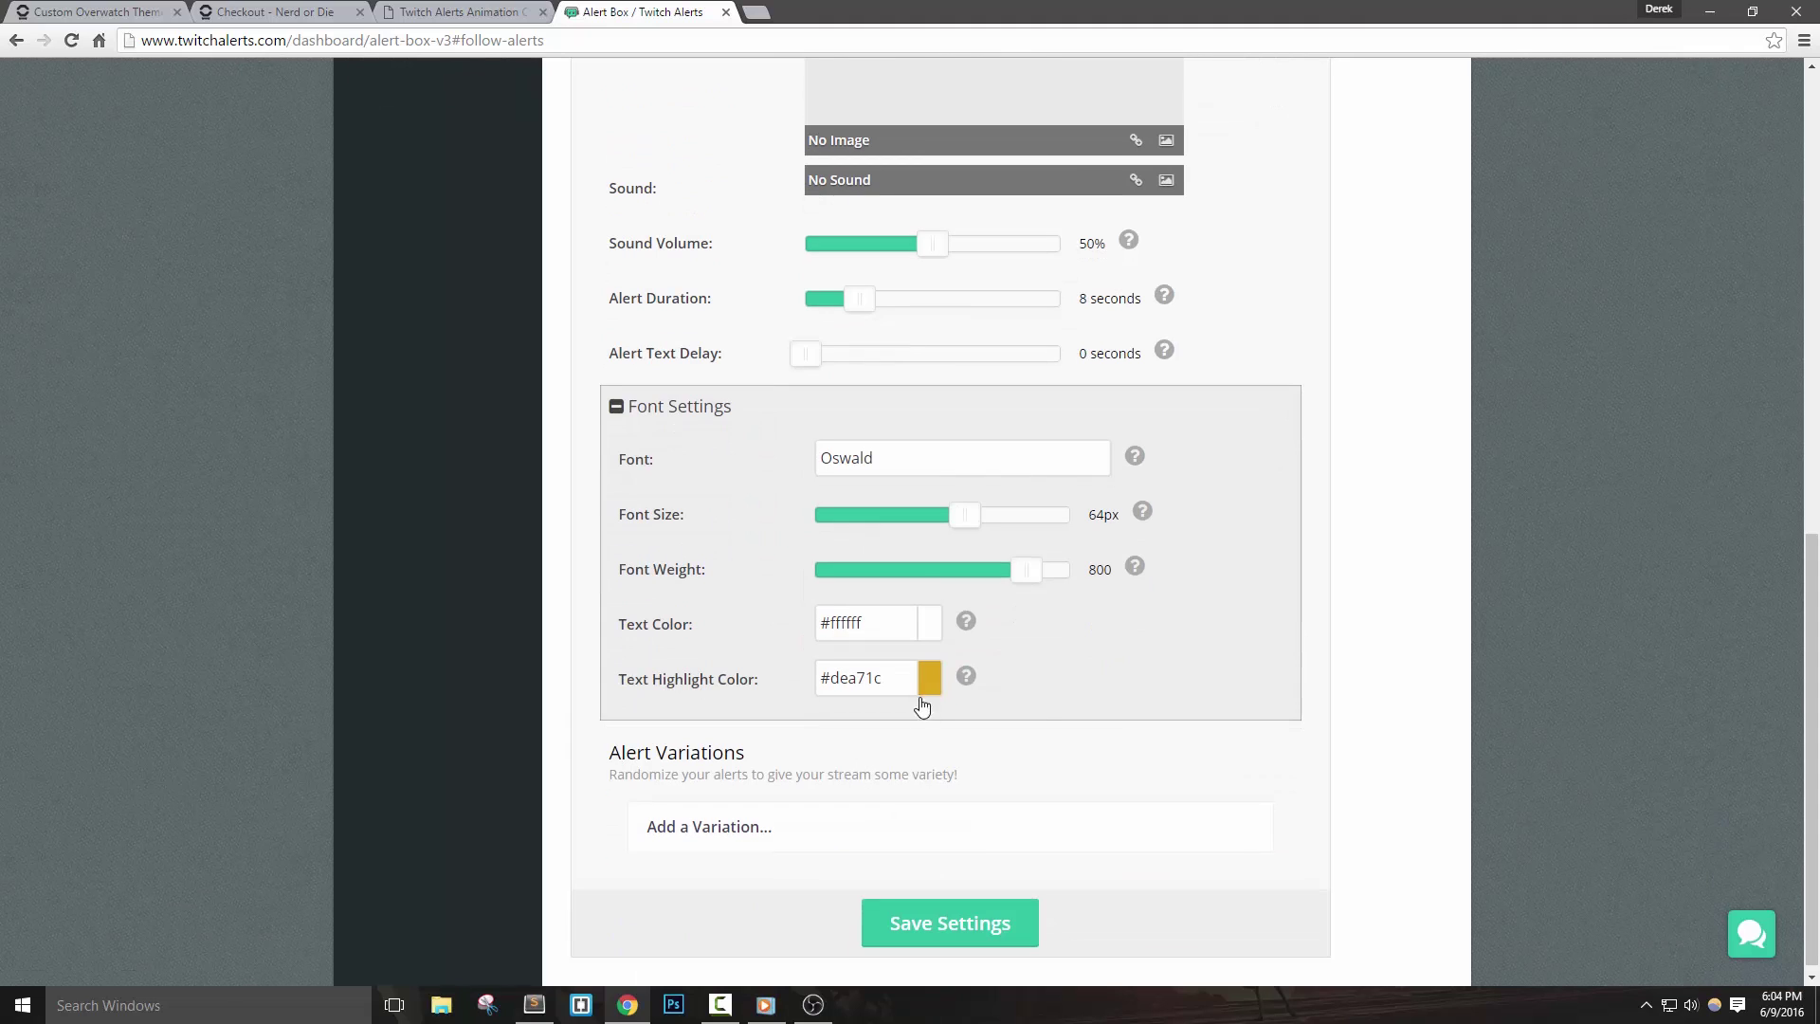
left_click(929, 677)
left_click(928, 626)
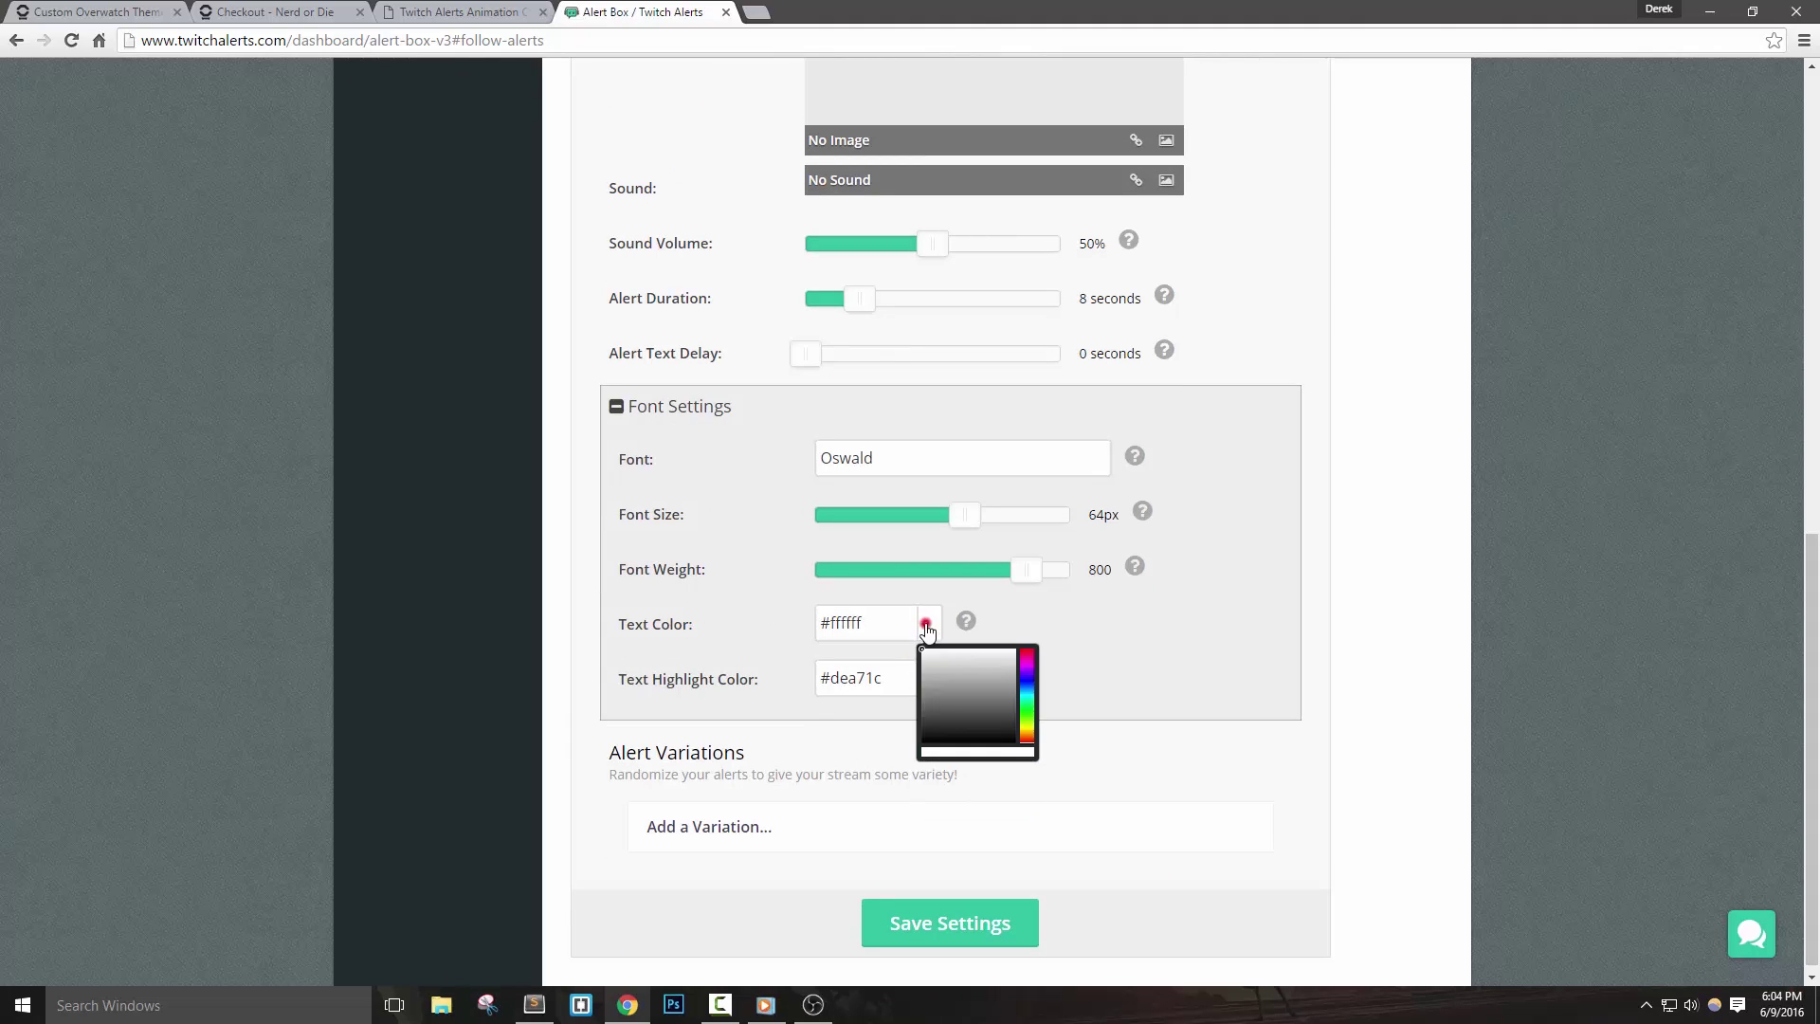
left_click(1189, 677)
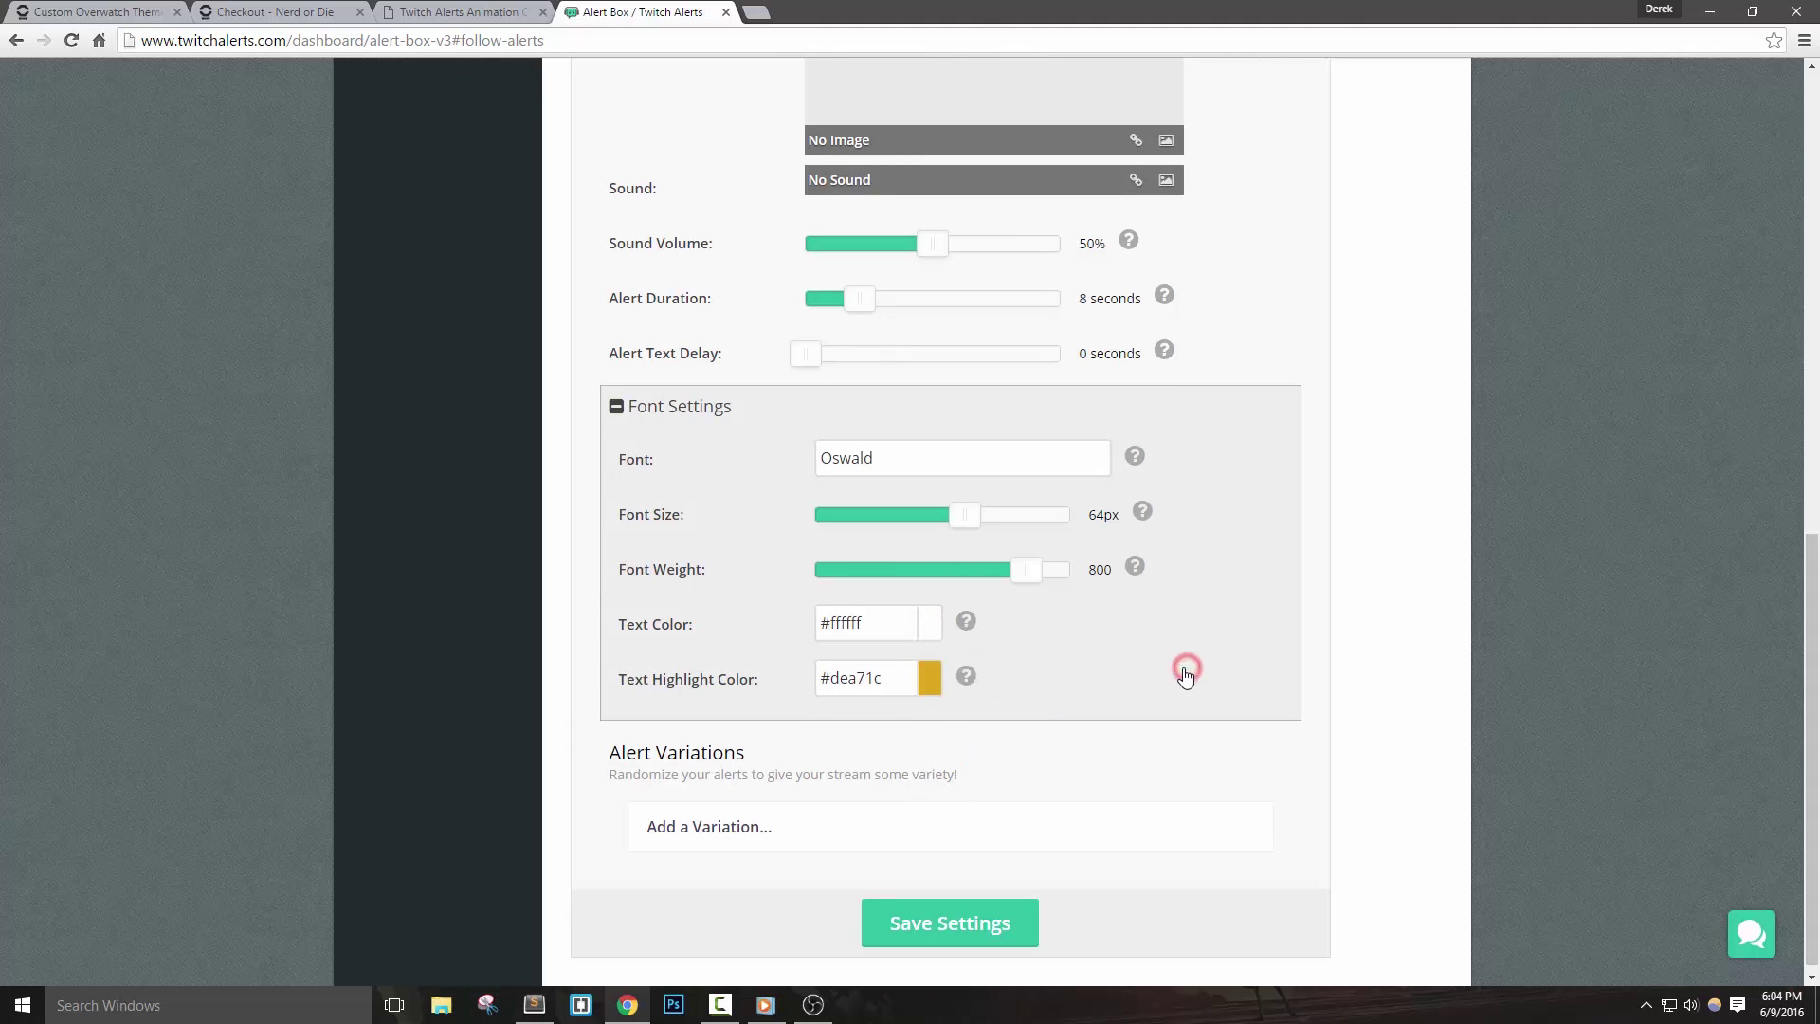
left_click(934, 913)
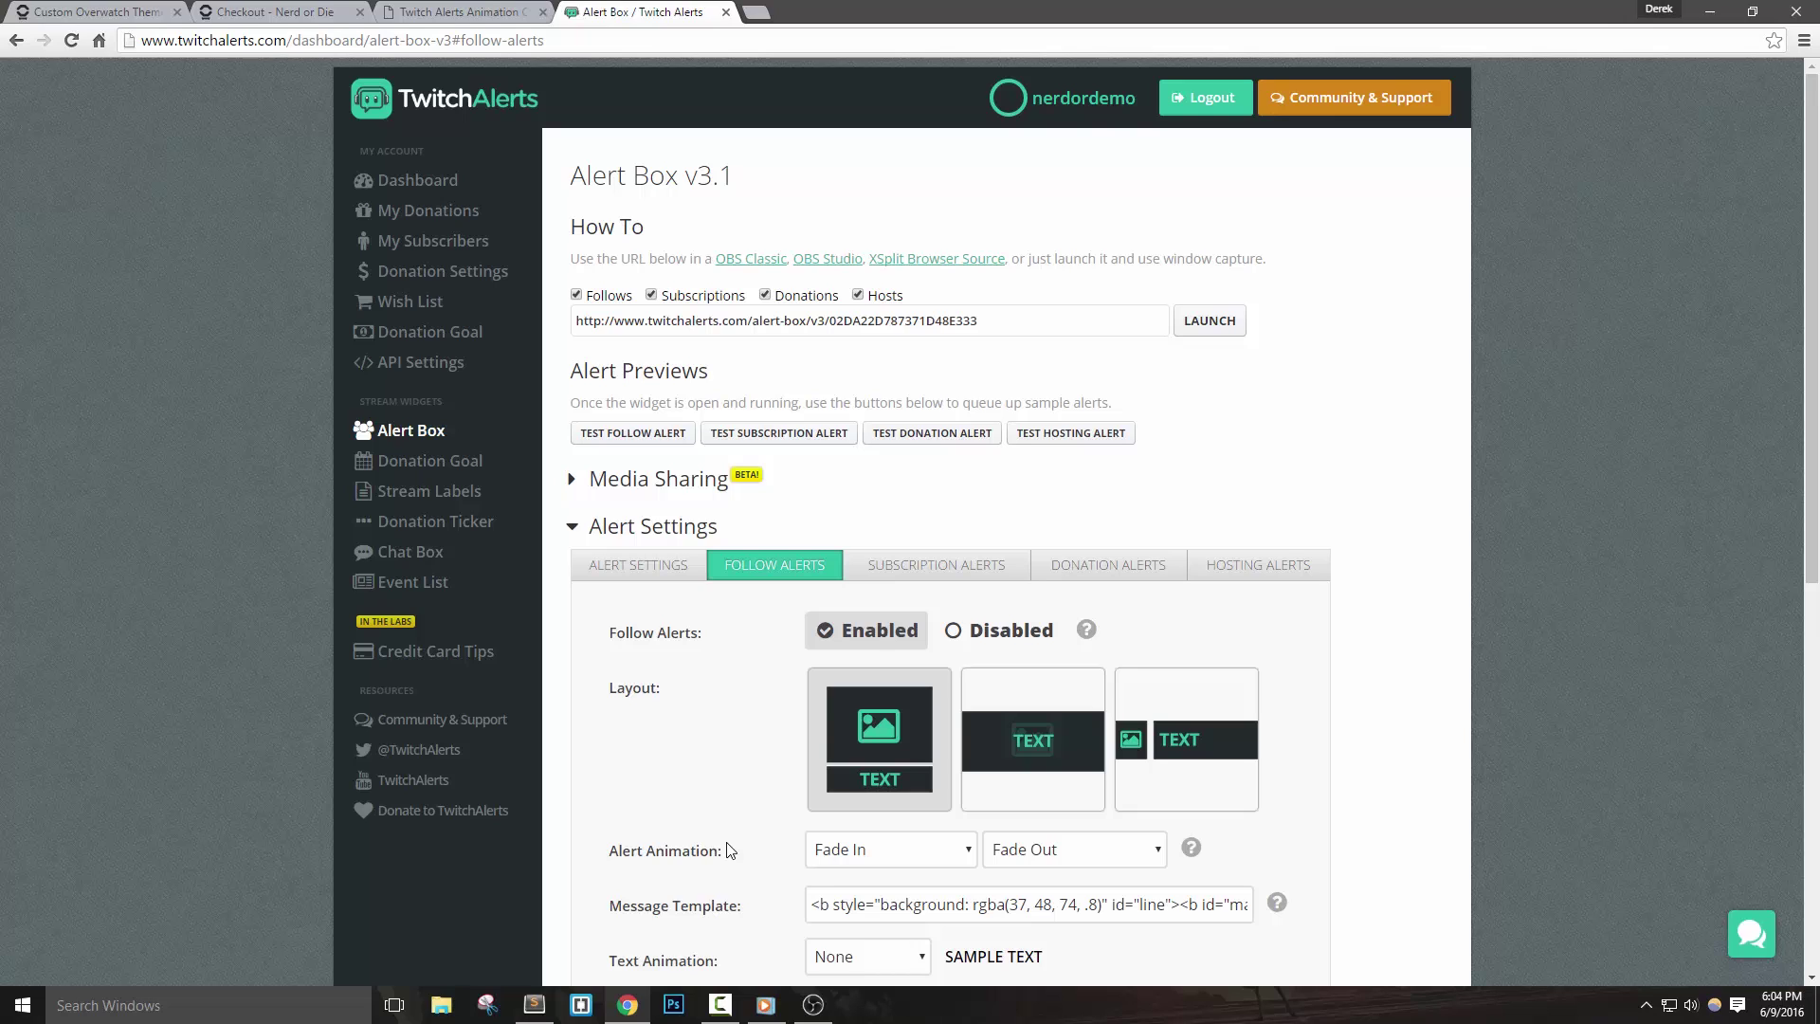
Step: Uncheck Donations and Hosts so the alert box URL covers follows and subscriptions only
left_click(899, 322)
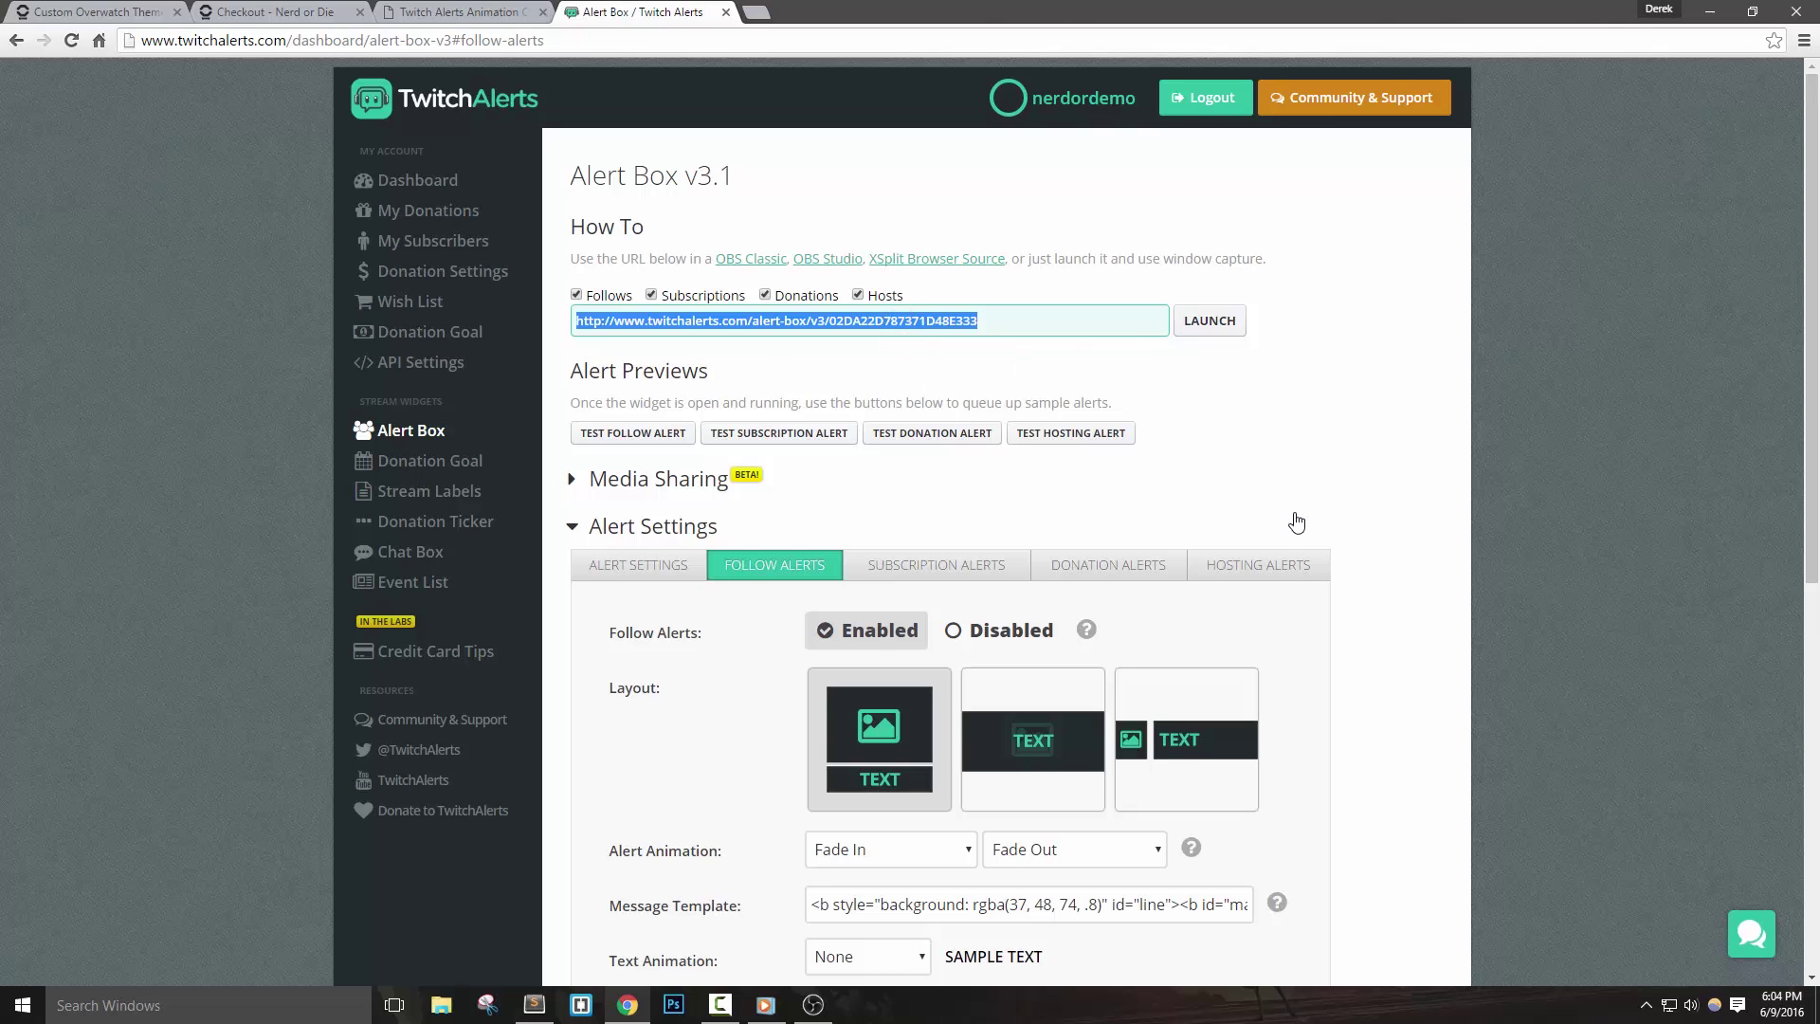
left_click(1270, 458)
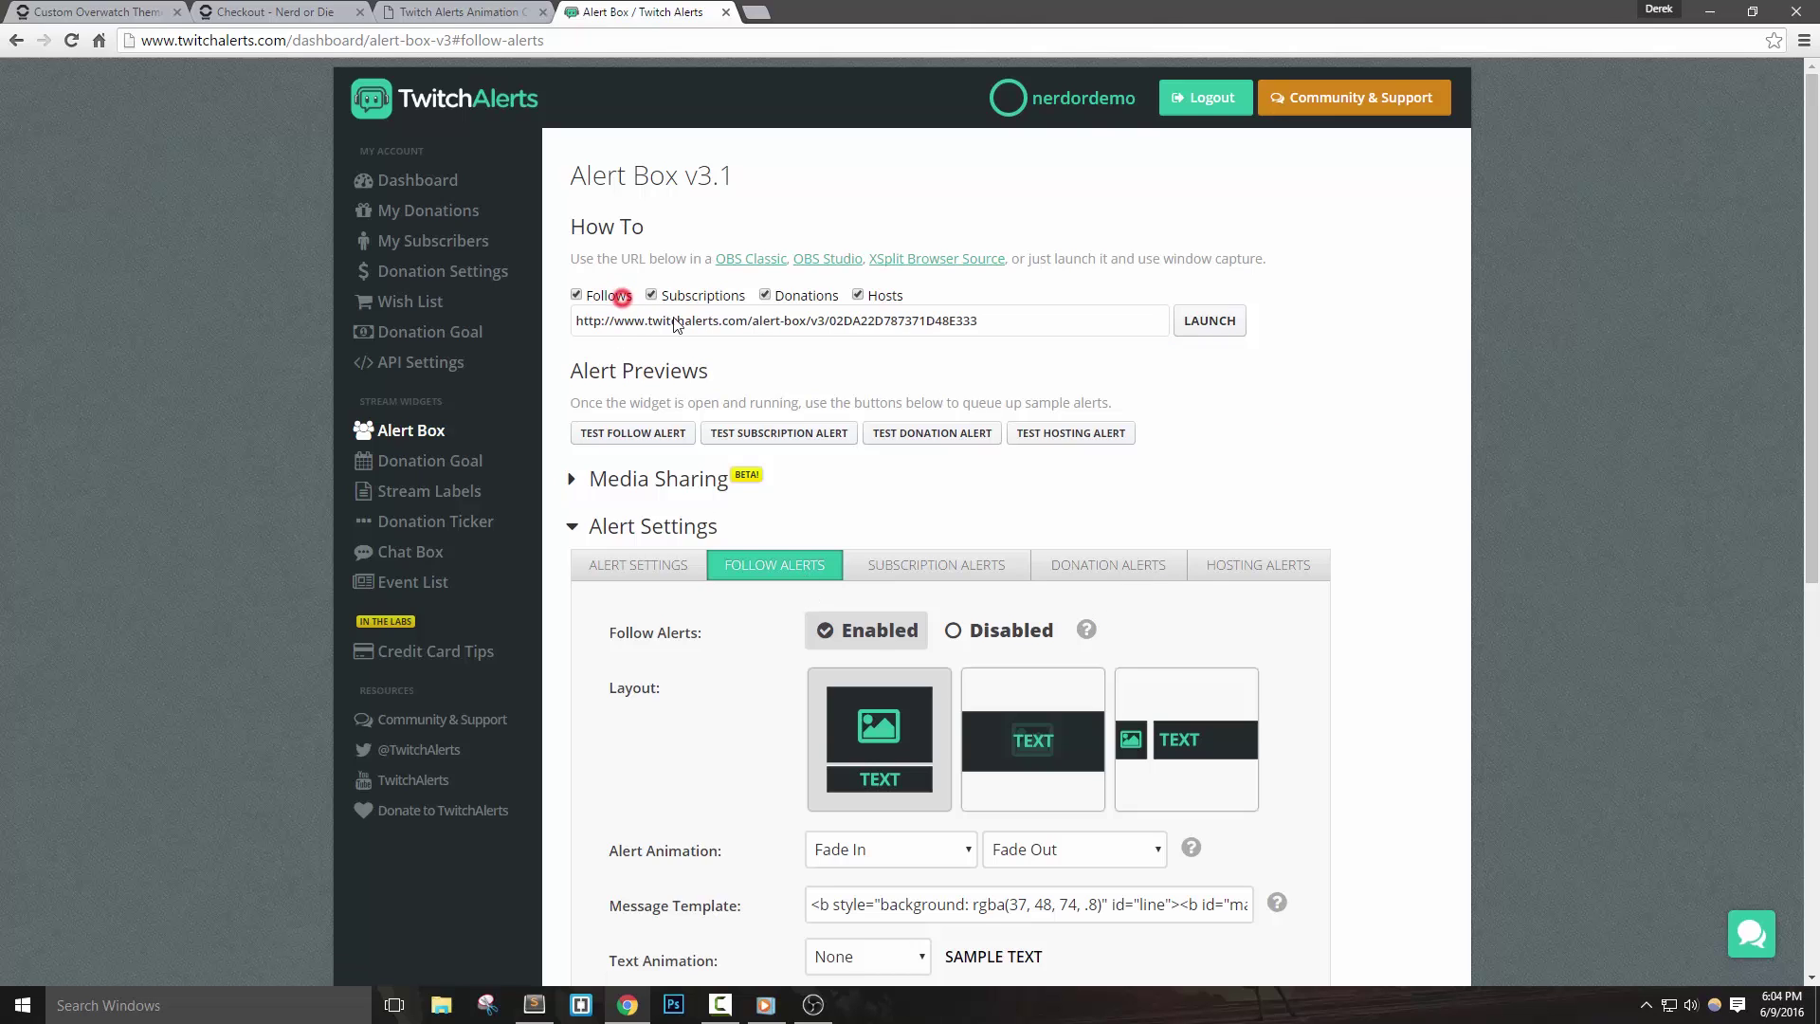
left_click(765, 296)
left_click(858, 295)
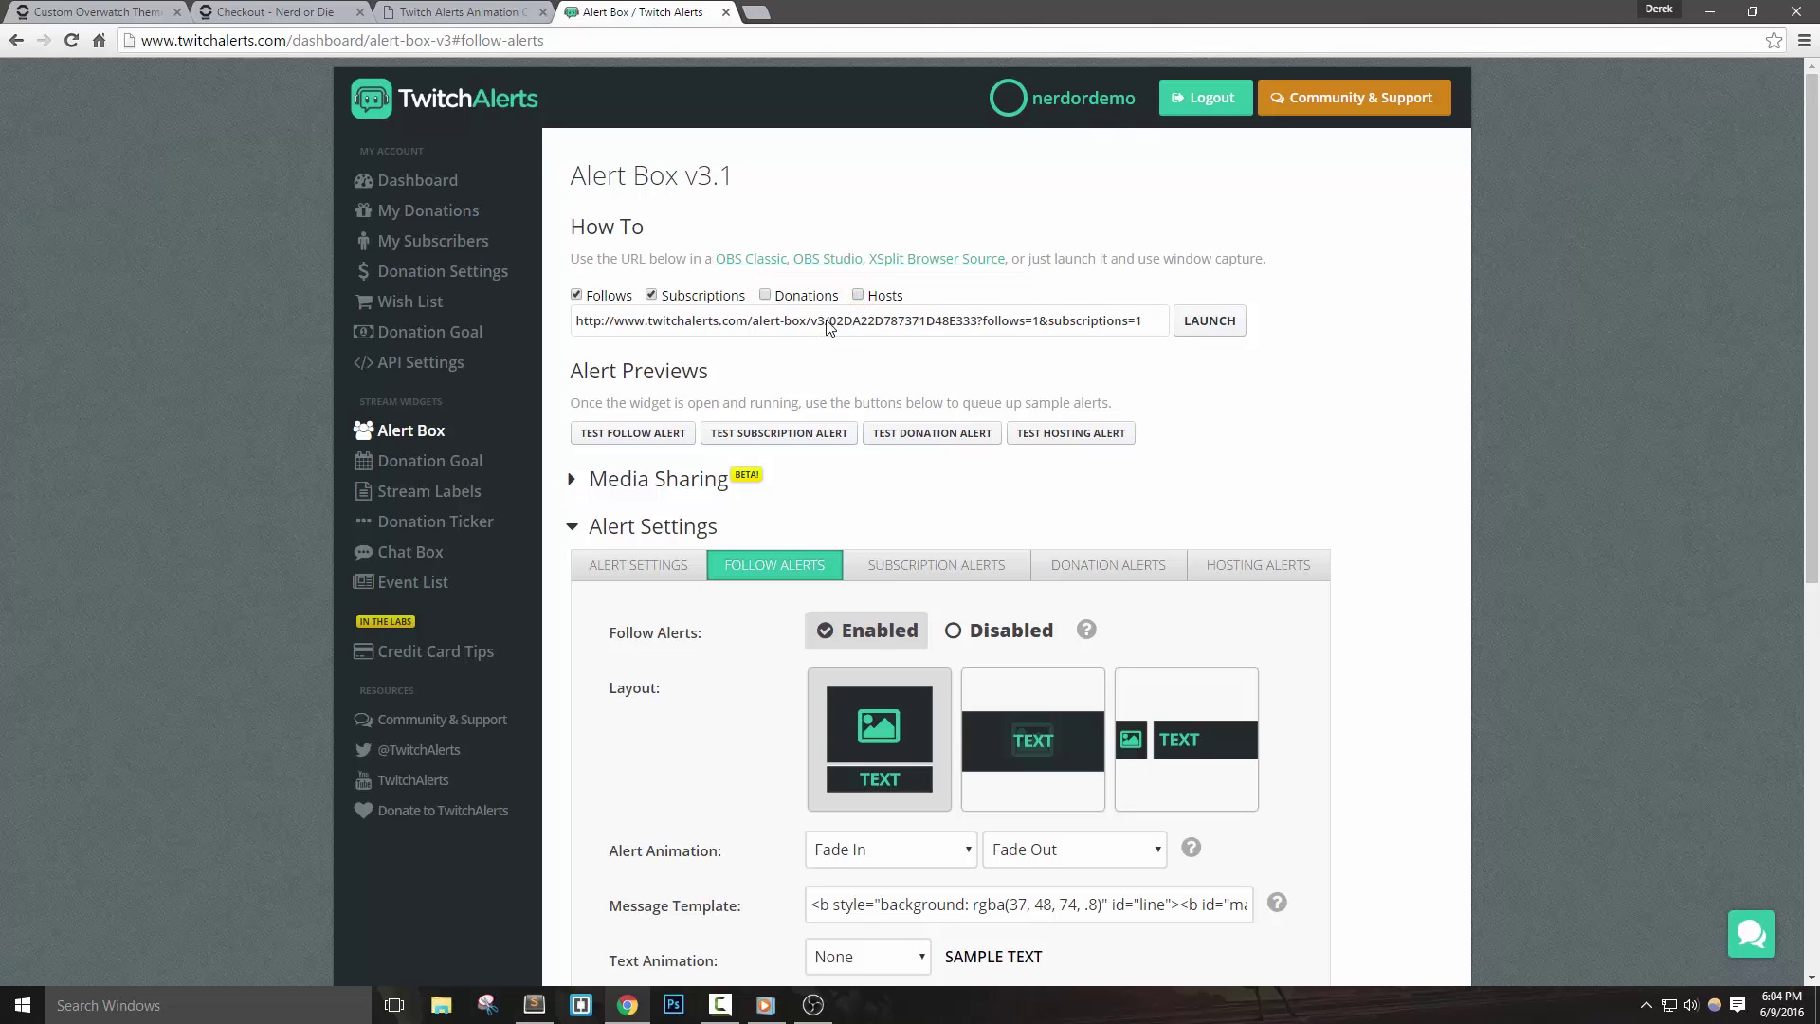
Step: Copy the follows-and-subscriptions alert box URL into OBS Studio's Sources panel
left_click(831, 326)
right_click(832, 325)
left_click(900, 341)
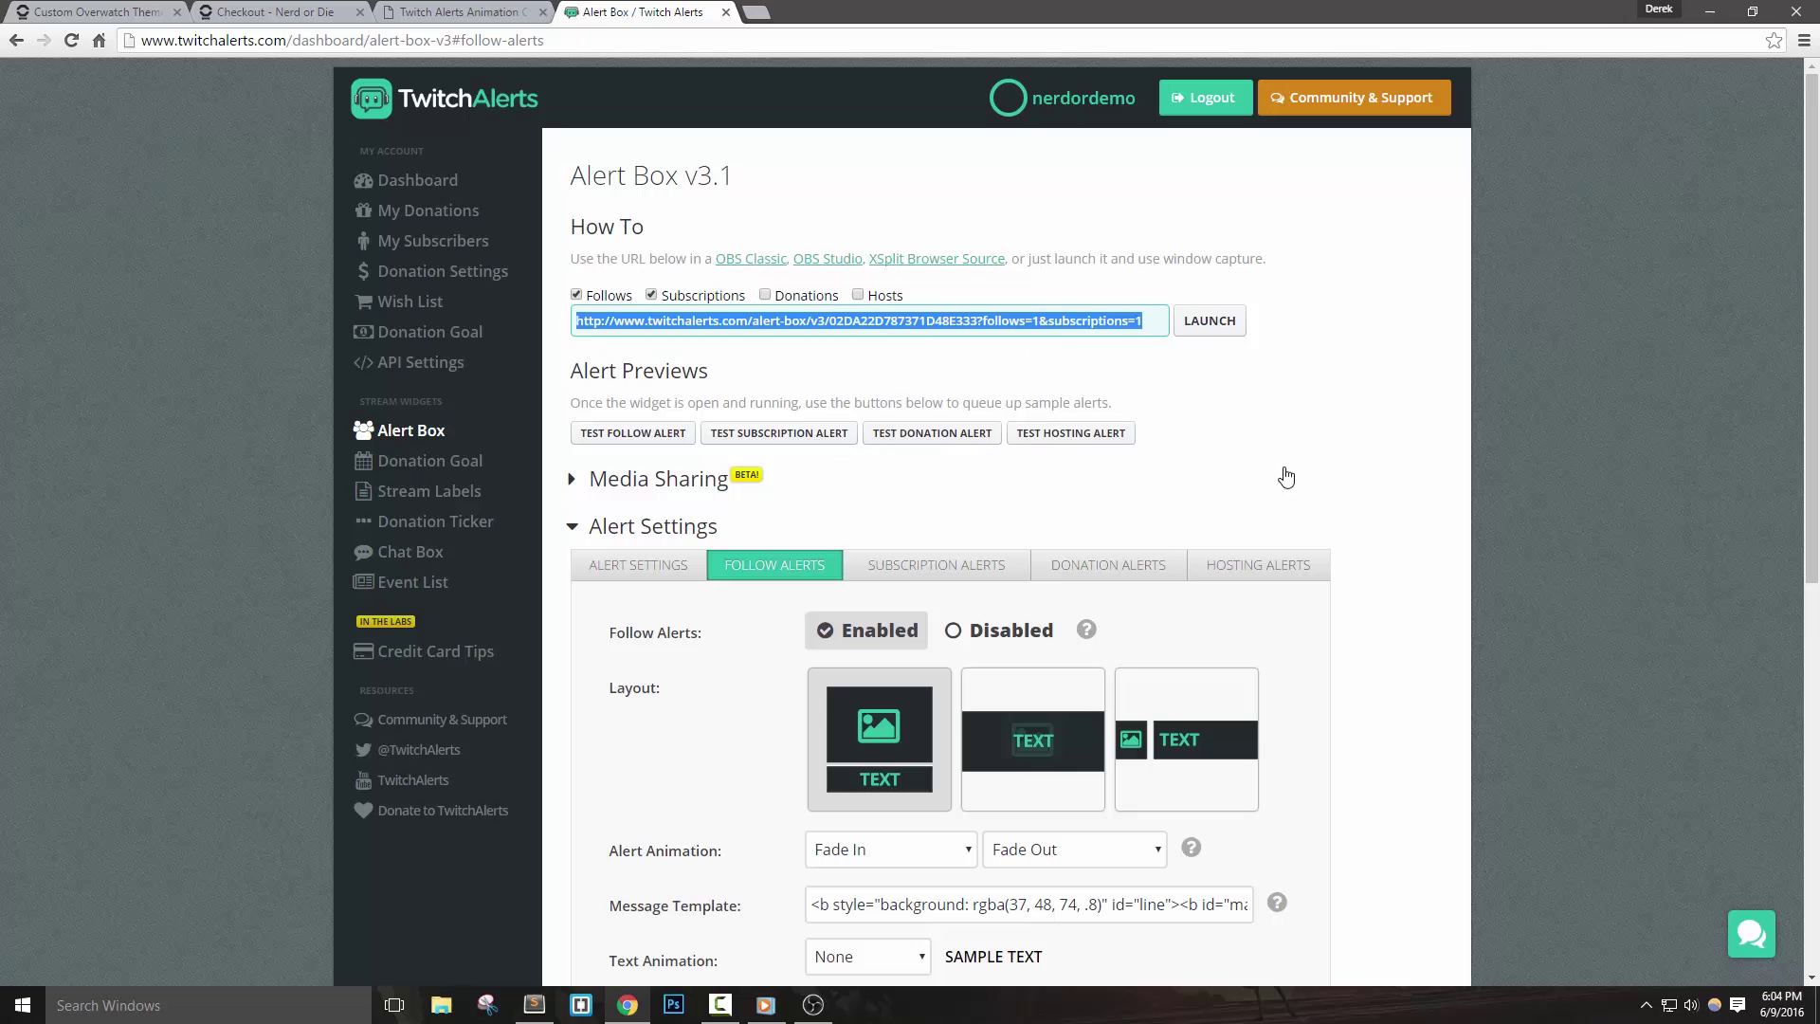
left_click(814, 1005)
right_click(352, 860)
Step: Add a BrowserSource with the pasted alert URL at width 1920 and height 1080
left_click(410, 867)
left_click(493, 846)
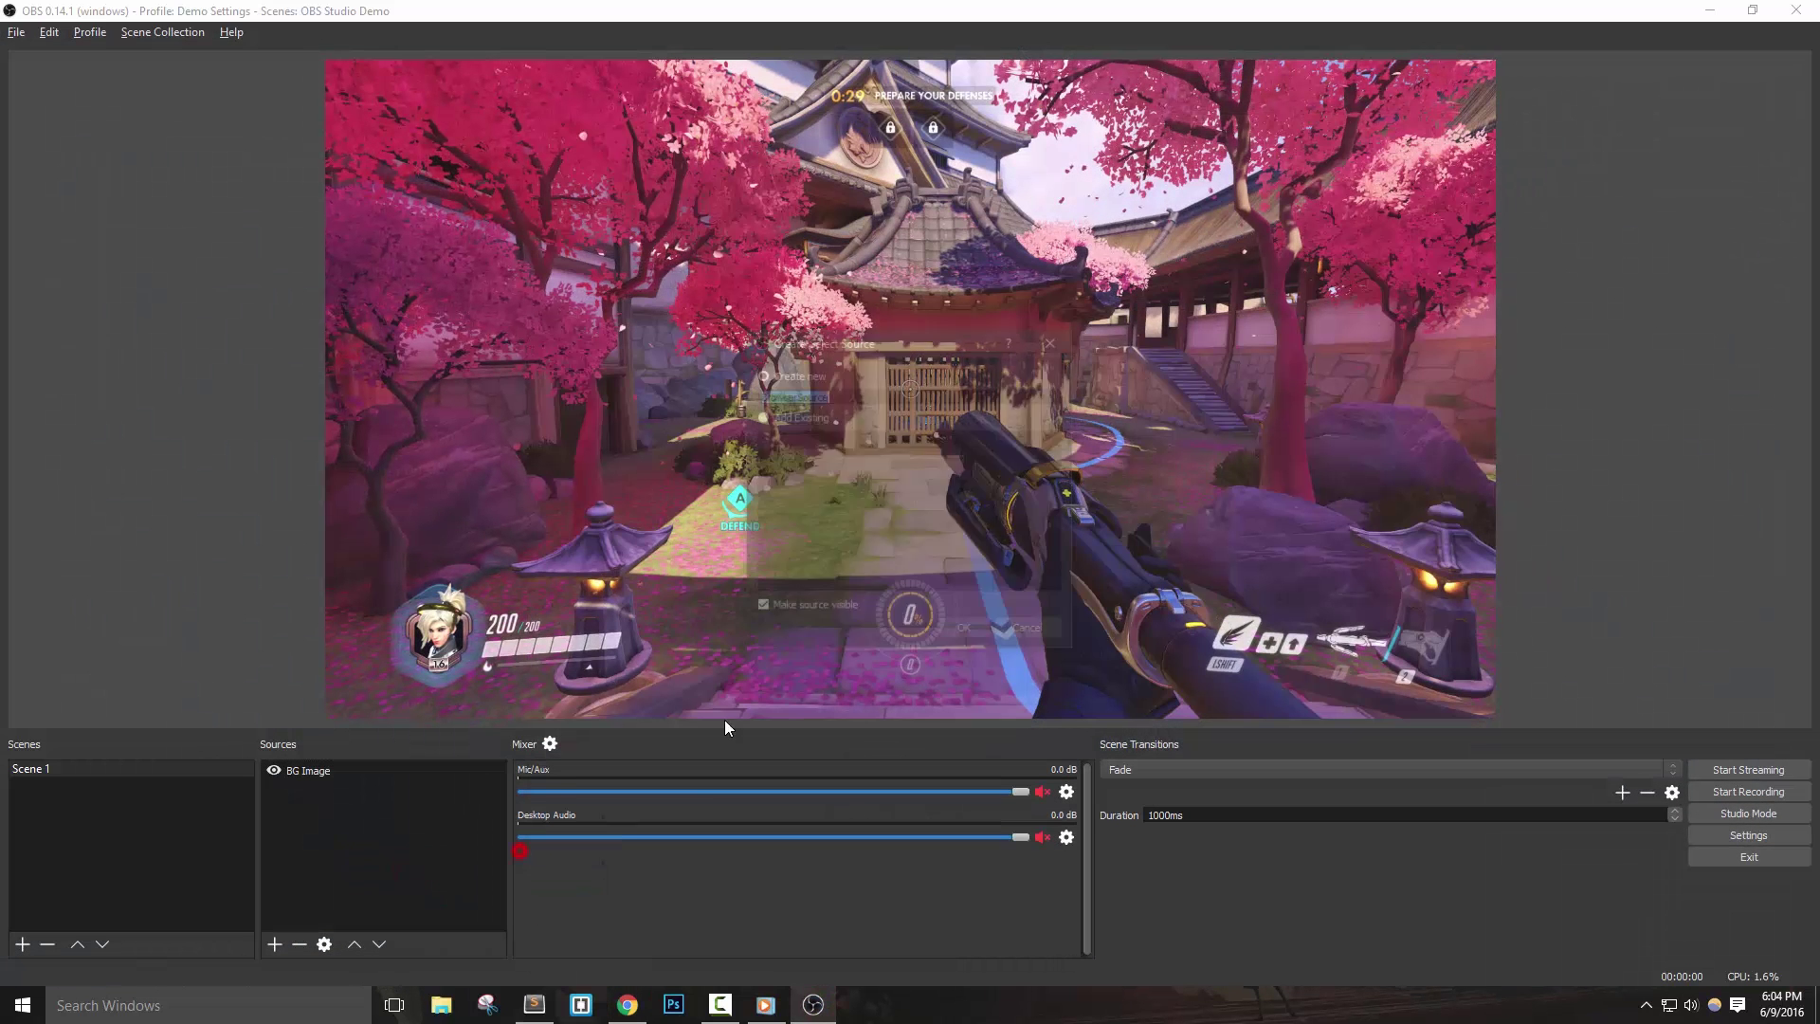
left_click(964, 637)
triple_click(669, 643)
key("ctrl+v")
key("Tab")
type("1920")
key("Tab")
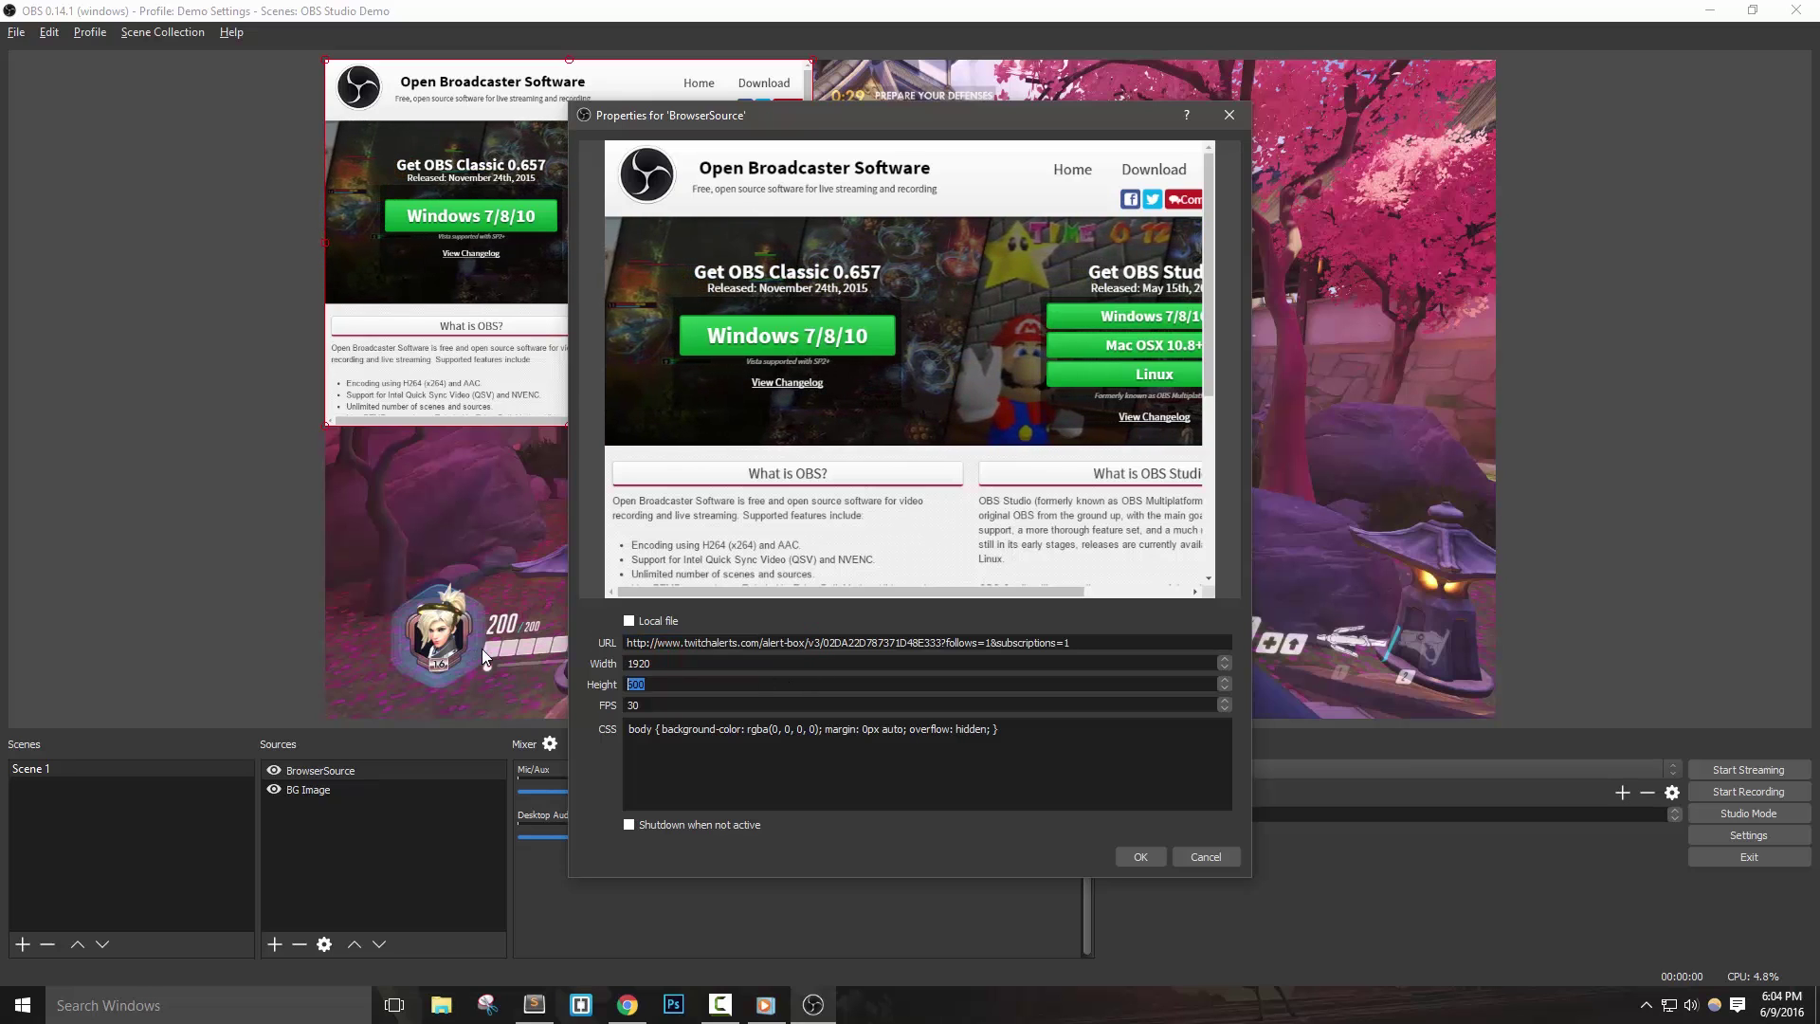
type("1080")
Step: Replace the browser source's CSS with the copied override CSS and apply it
key("alt+Tab")
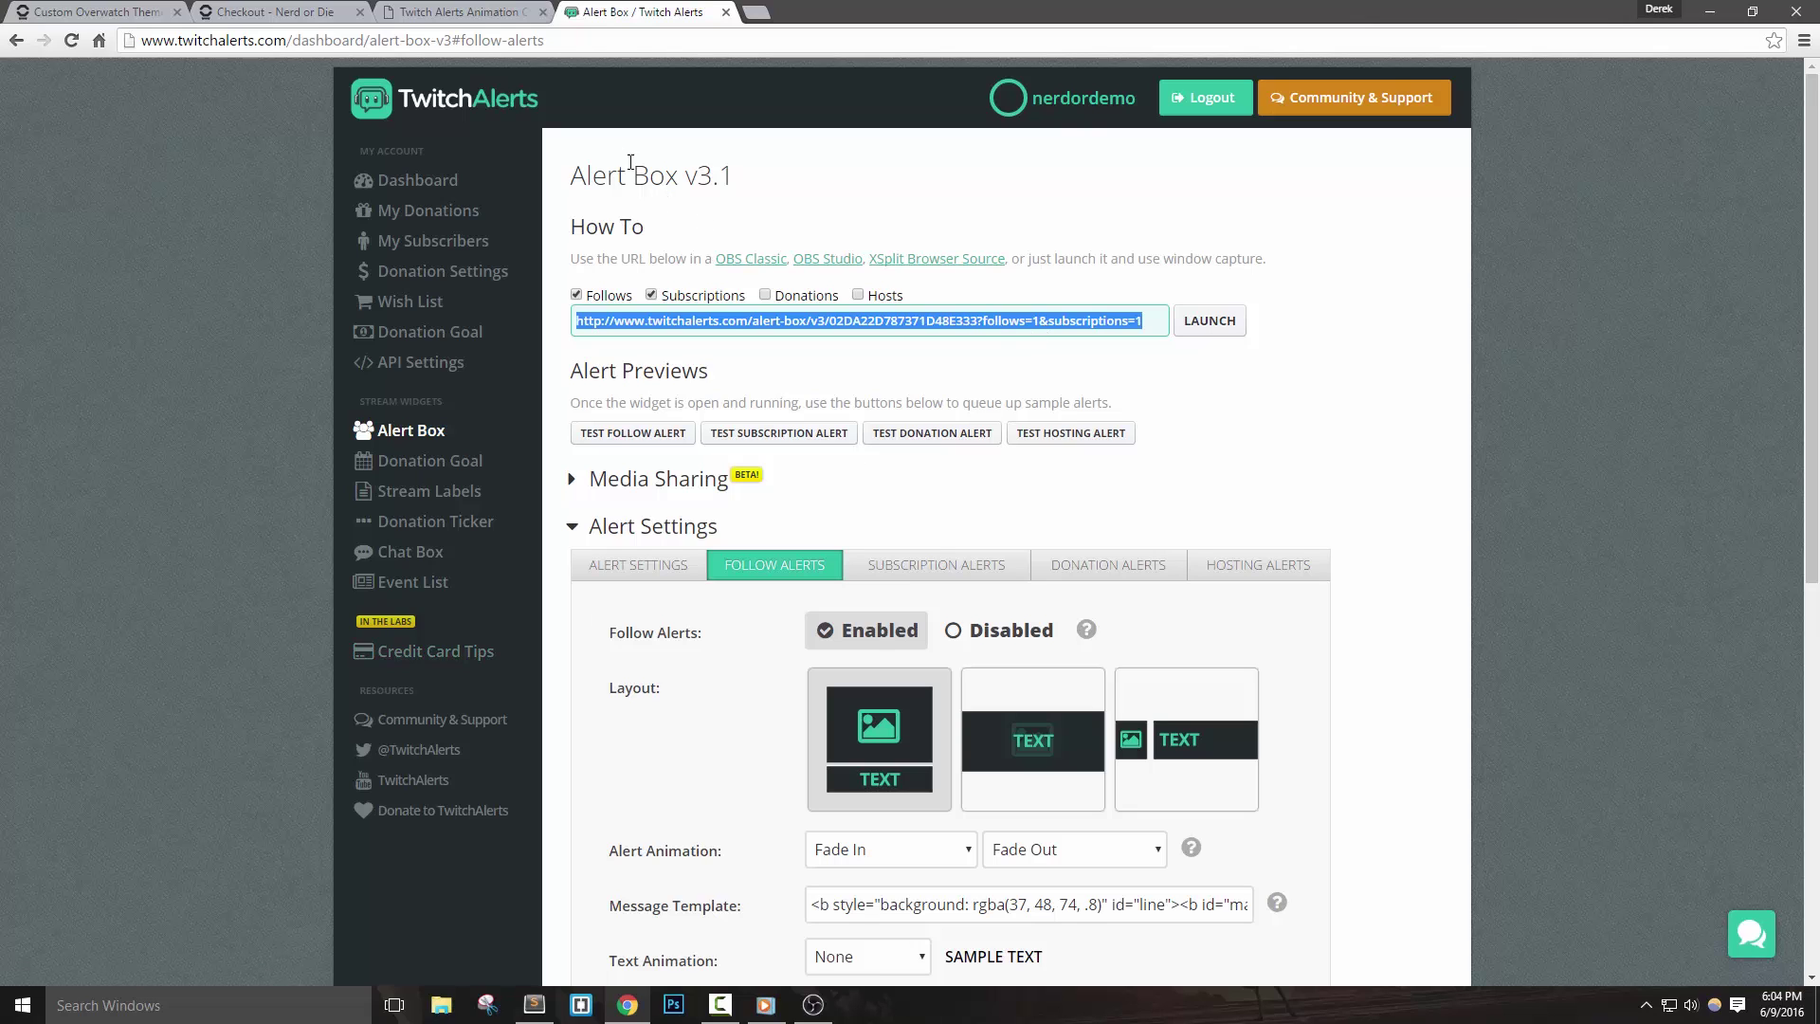
left_click(434, 13)
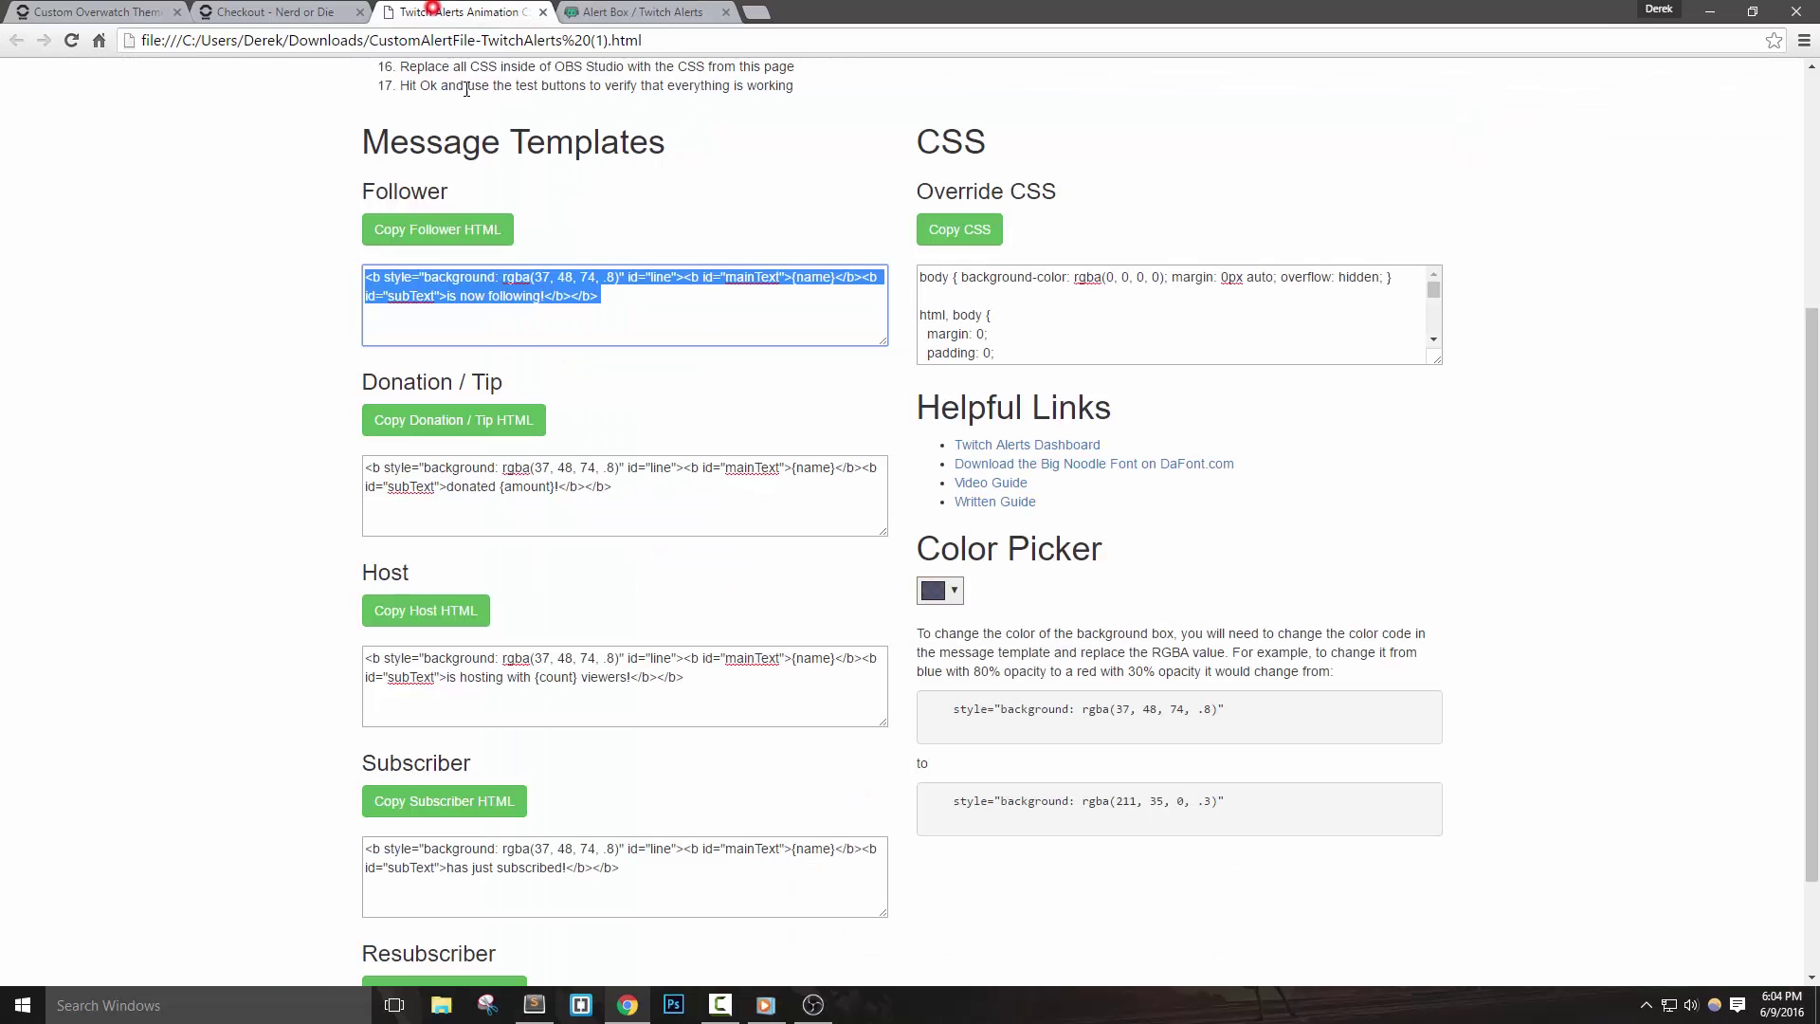
left_click(969, 231)
left_click(813, 1005)
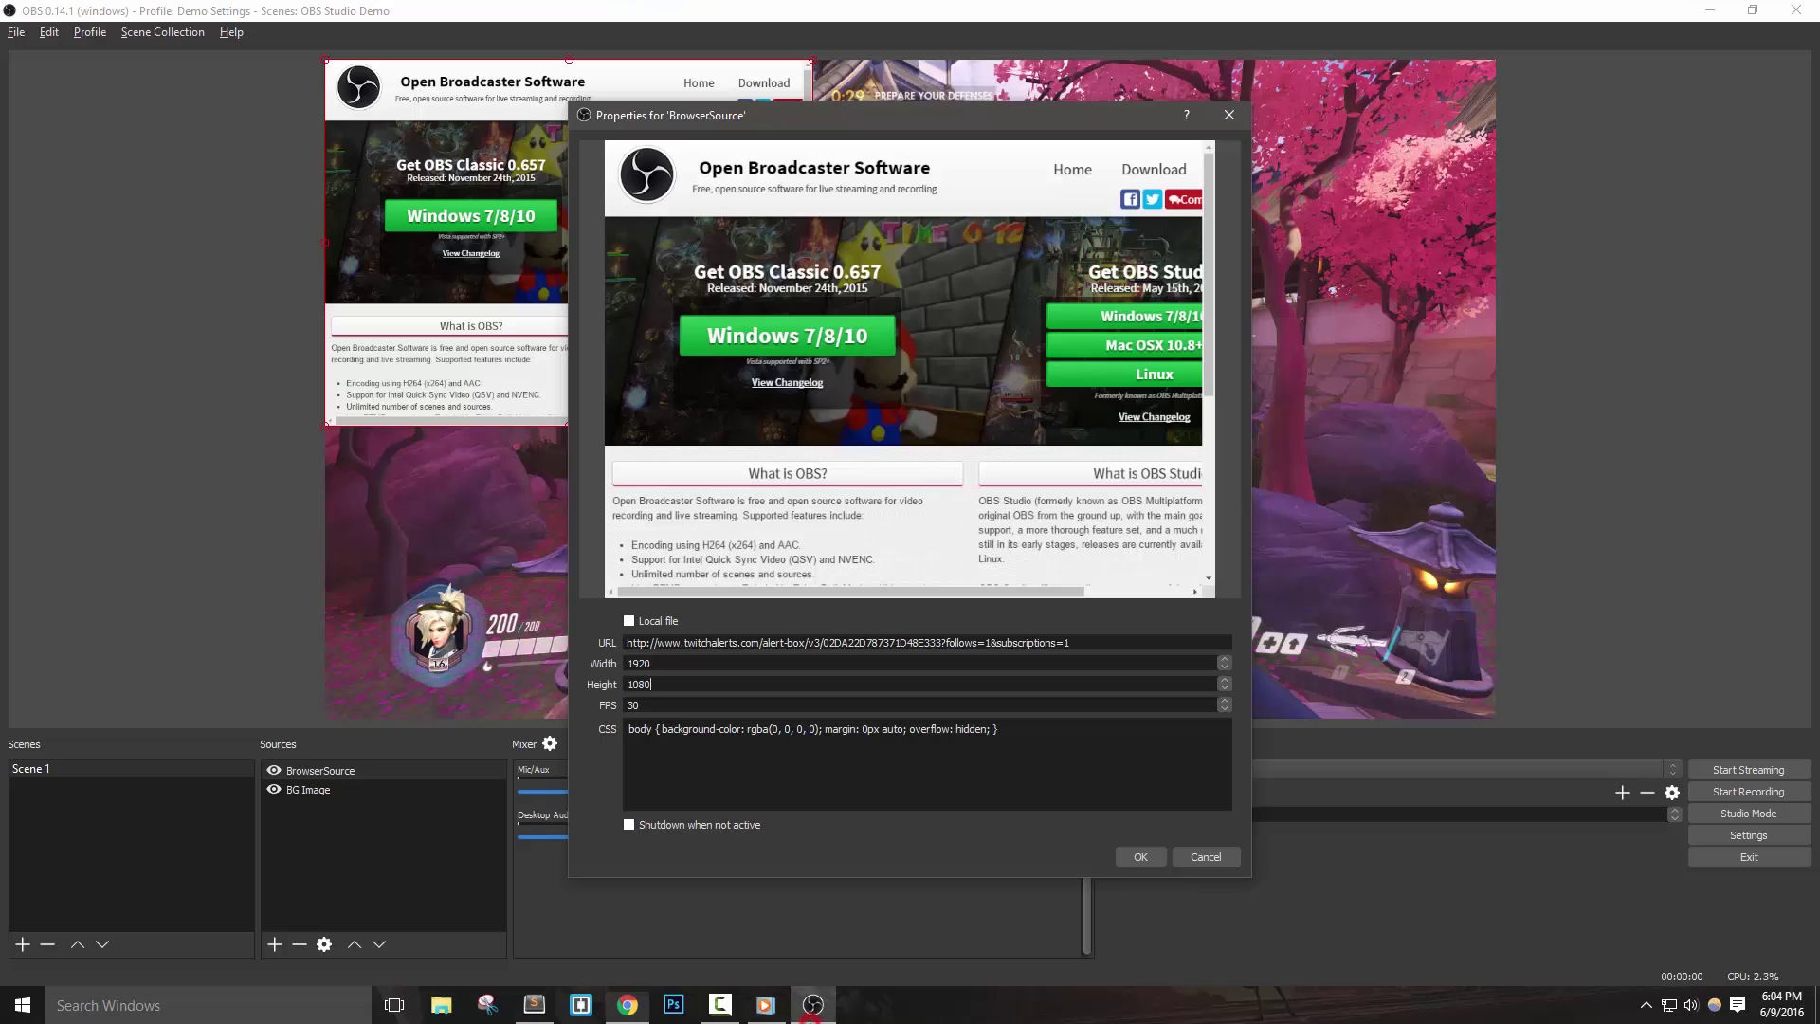
left_click_drag(1074, 746, 597, 728)
key("BackSpace")
right_click(667, 727)
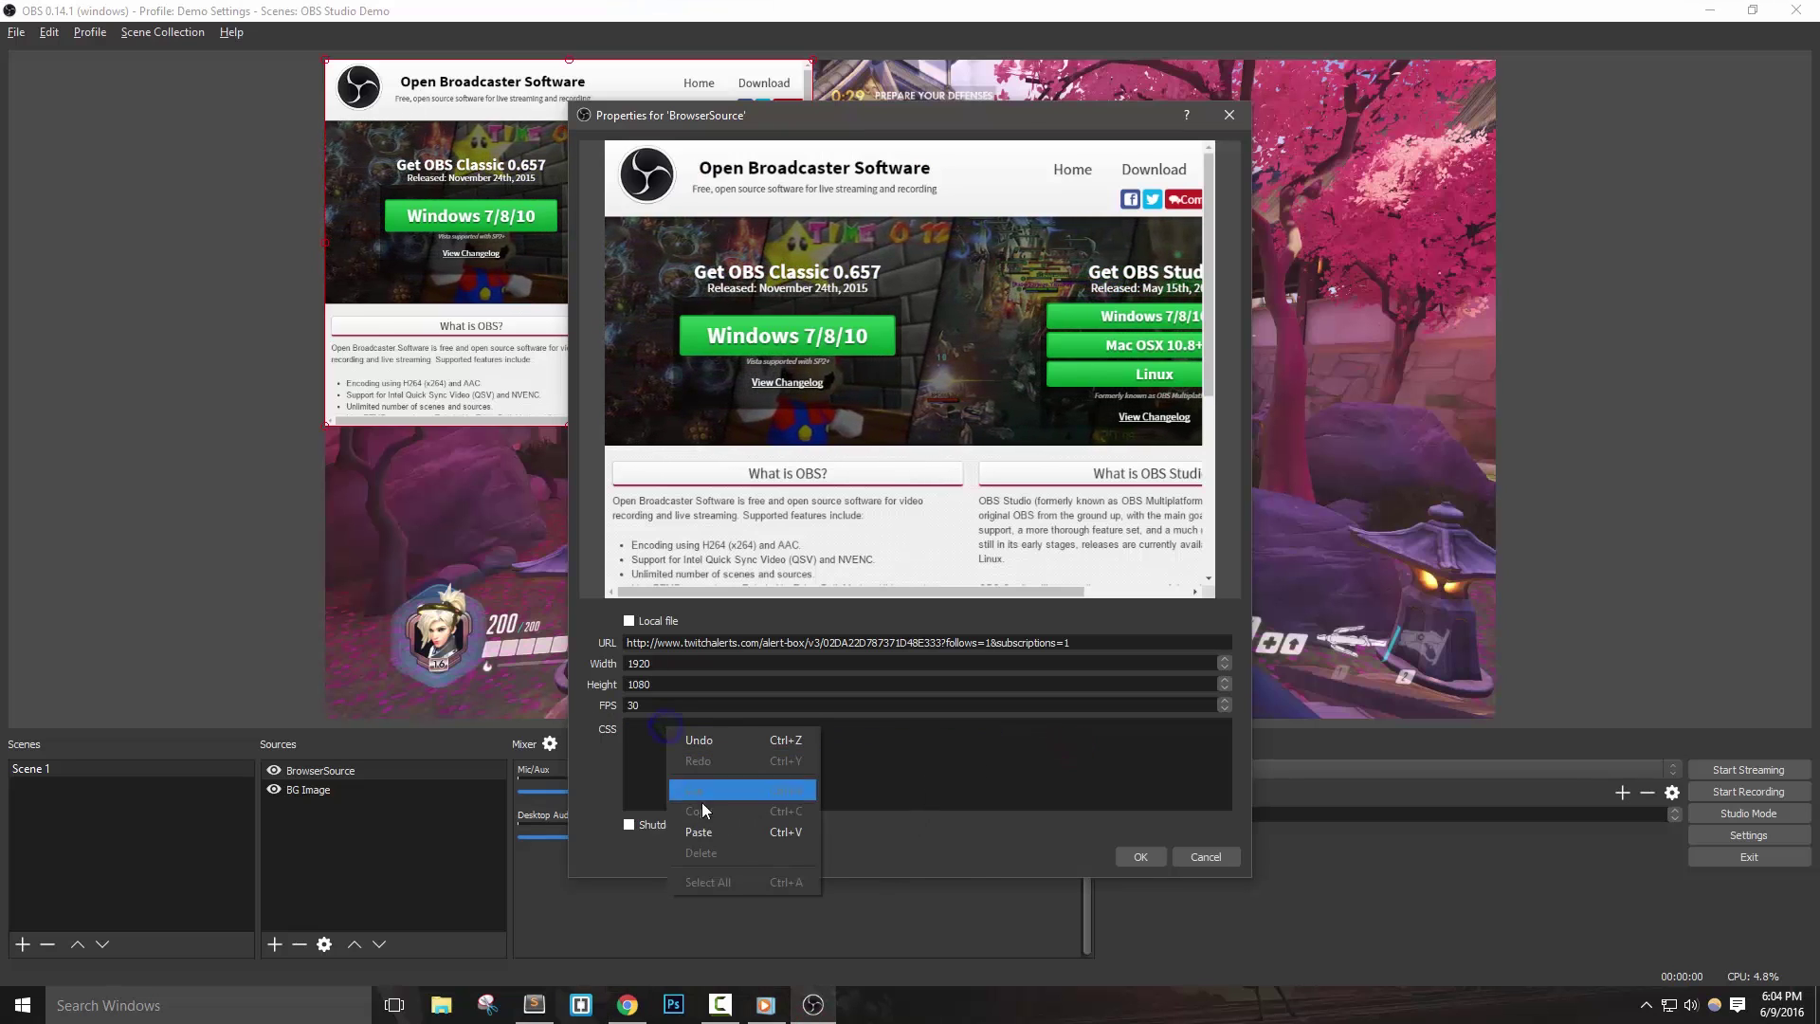
left_click(701, 836)
left_click(1141, 858)
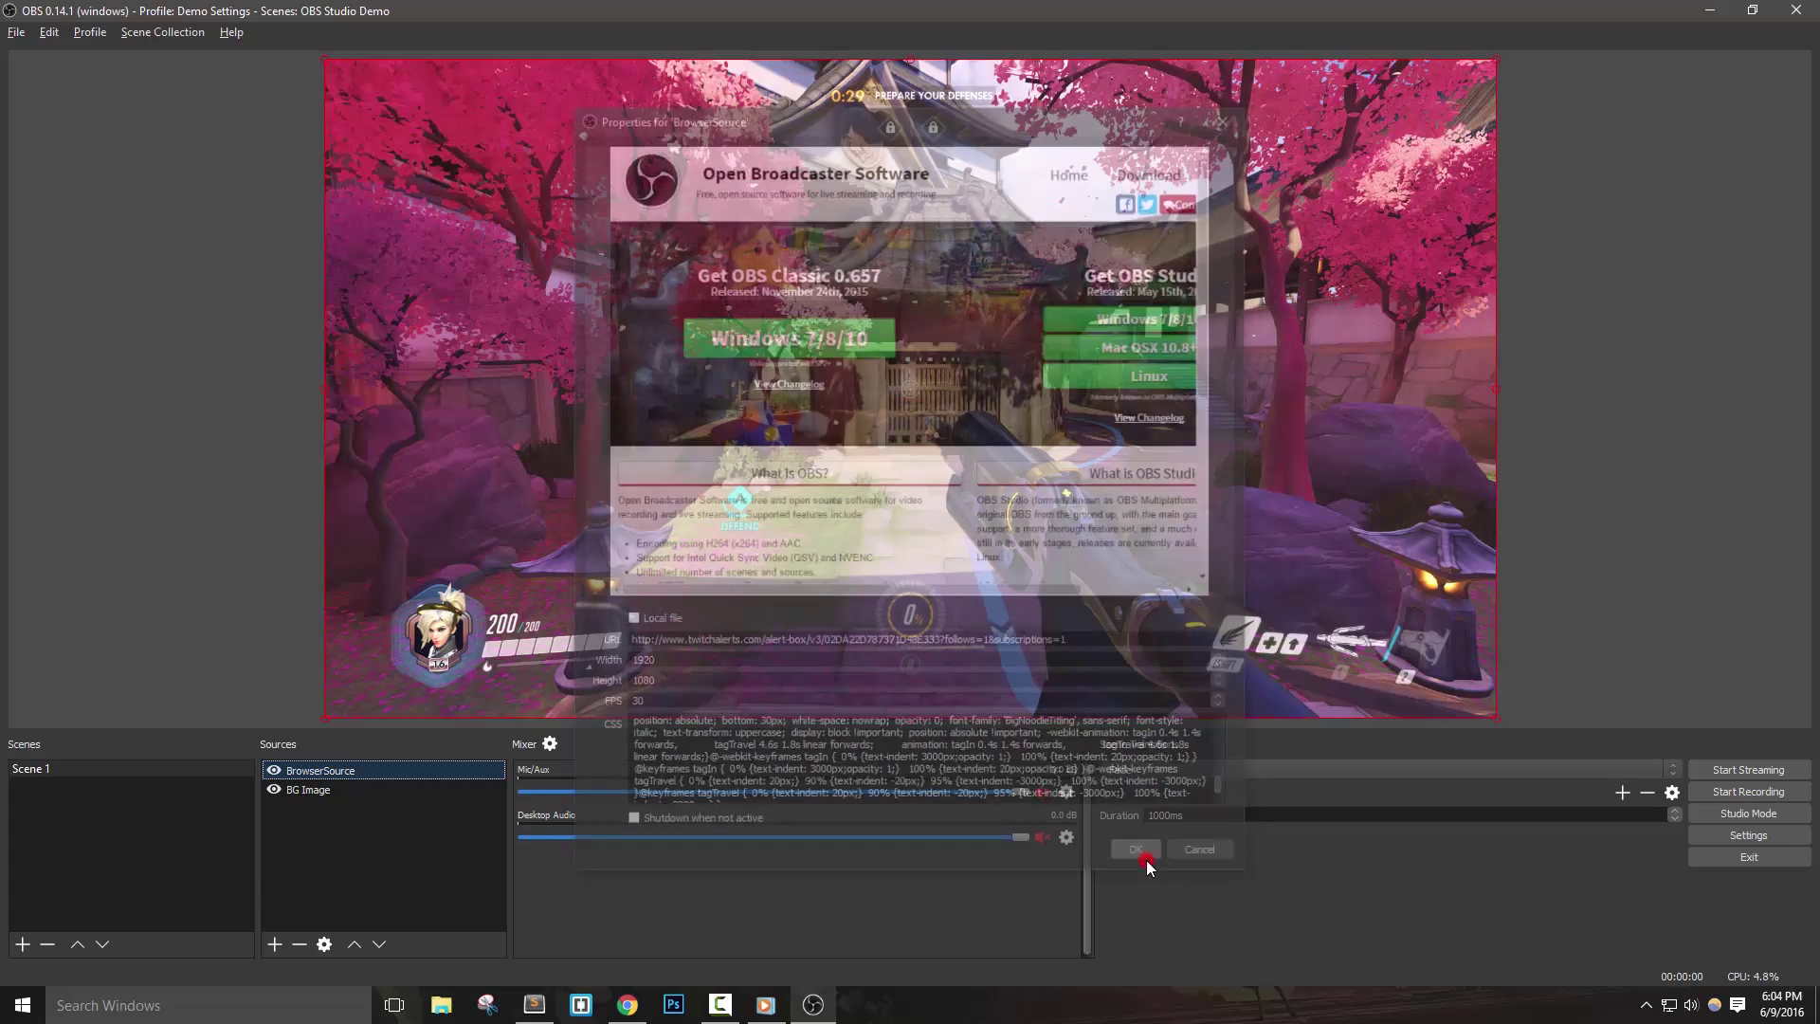
Step: Send a test follow alert and check the 'is now following!' banner in OBS's preview
left_click(627, 1005)
left_click(607, 13)
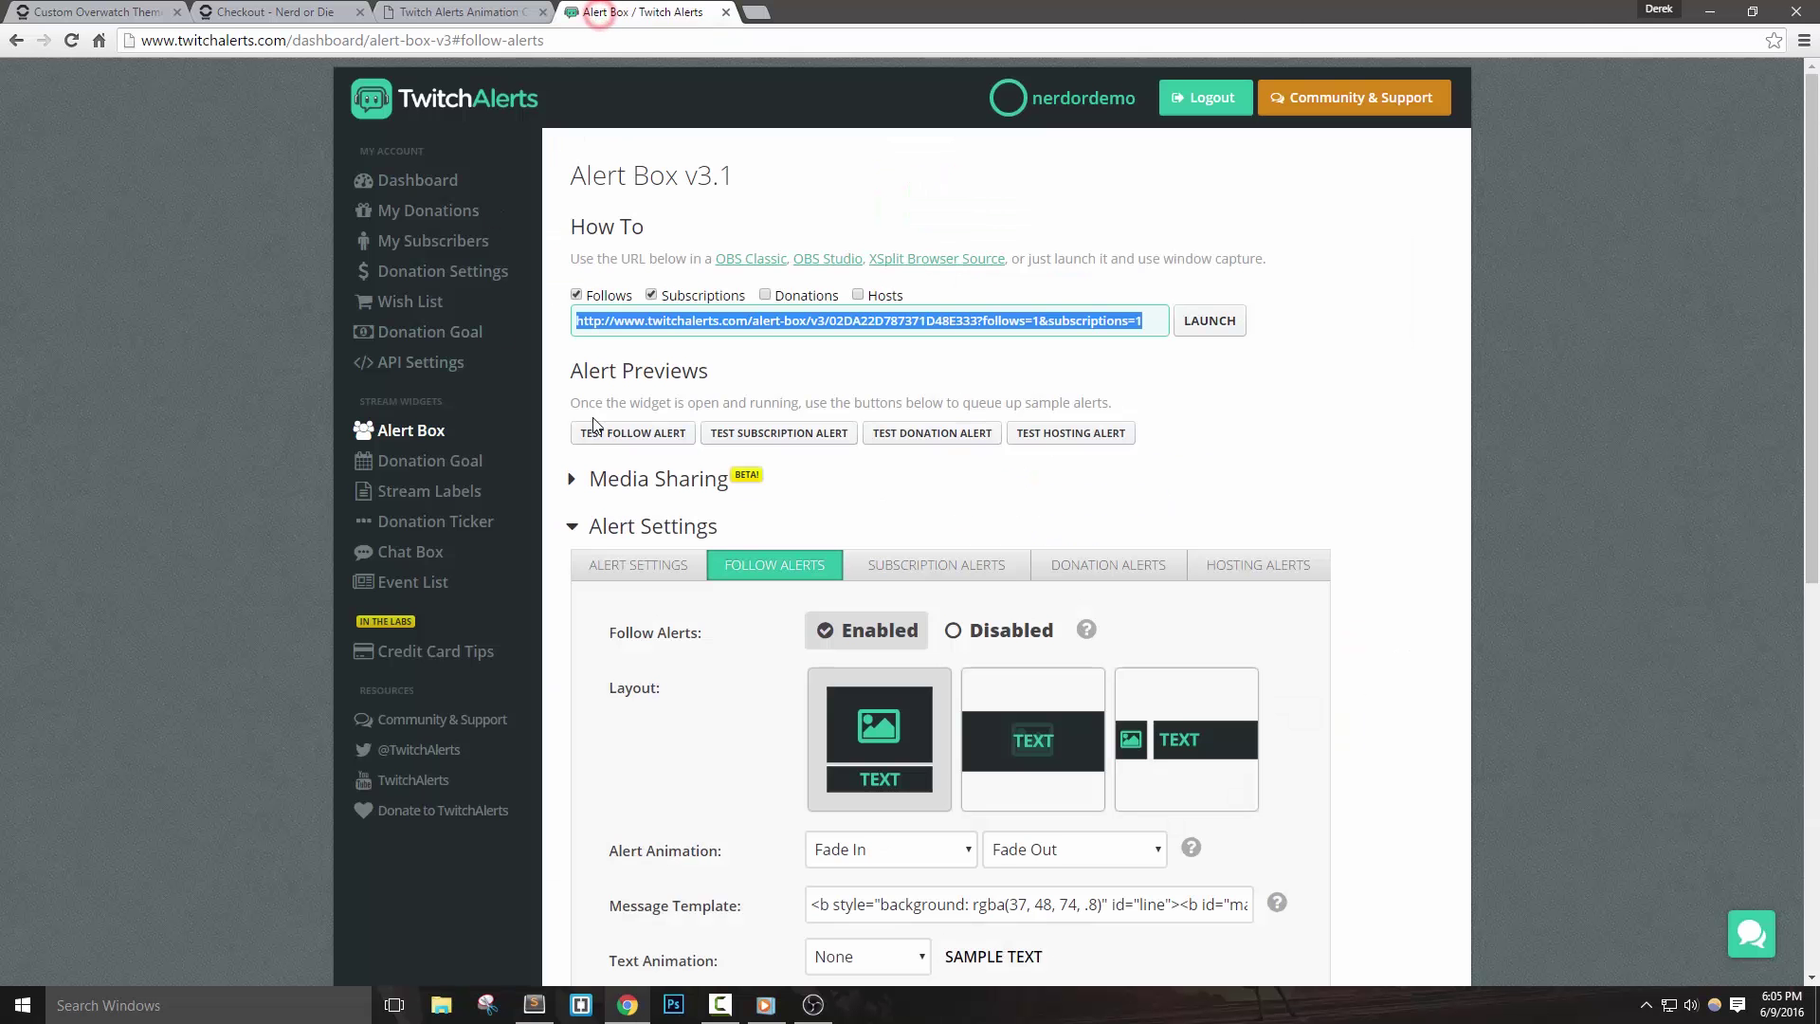
left_click(632, 436)
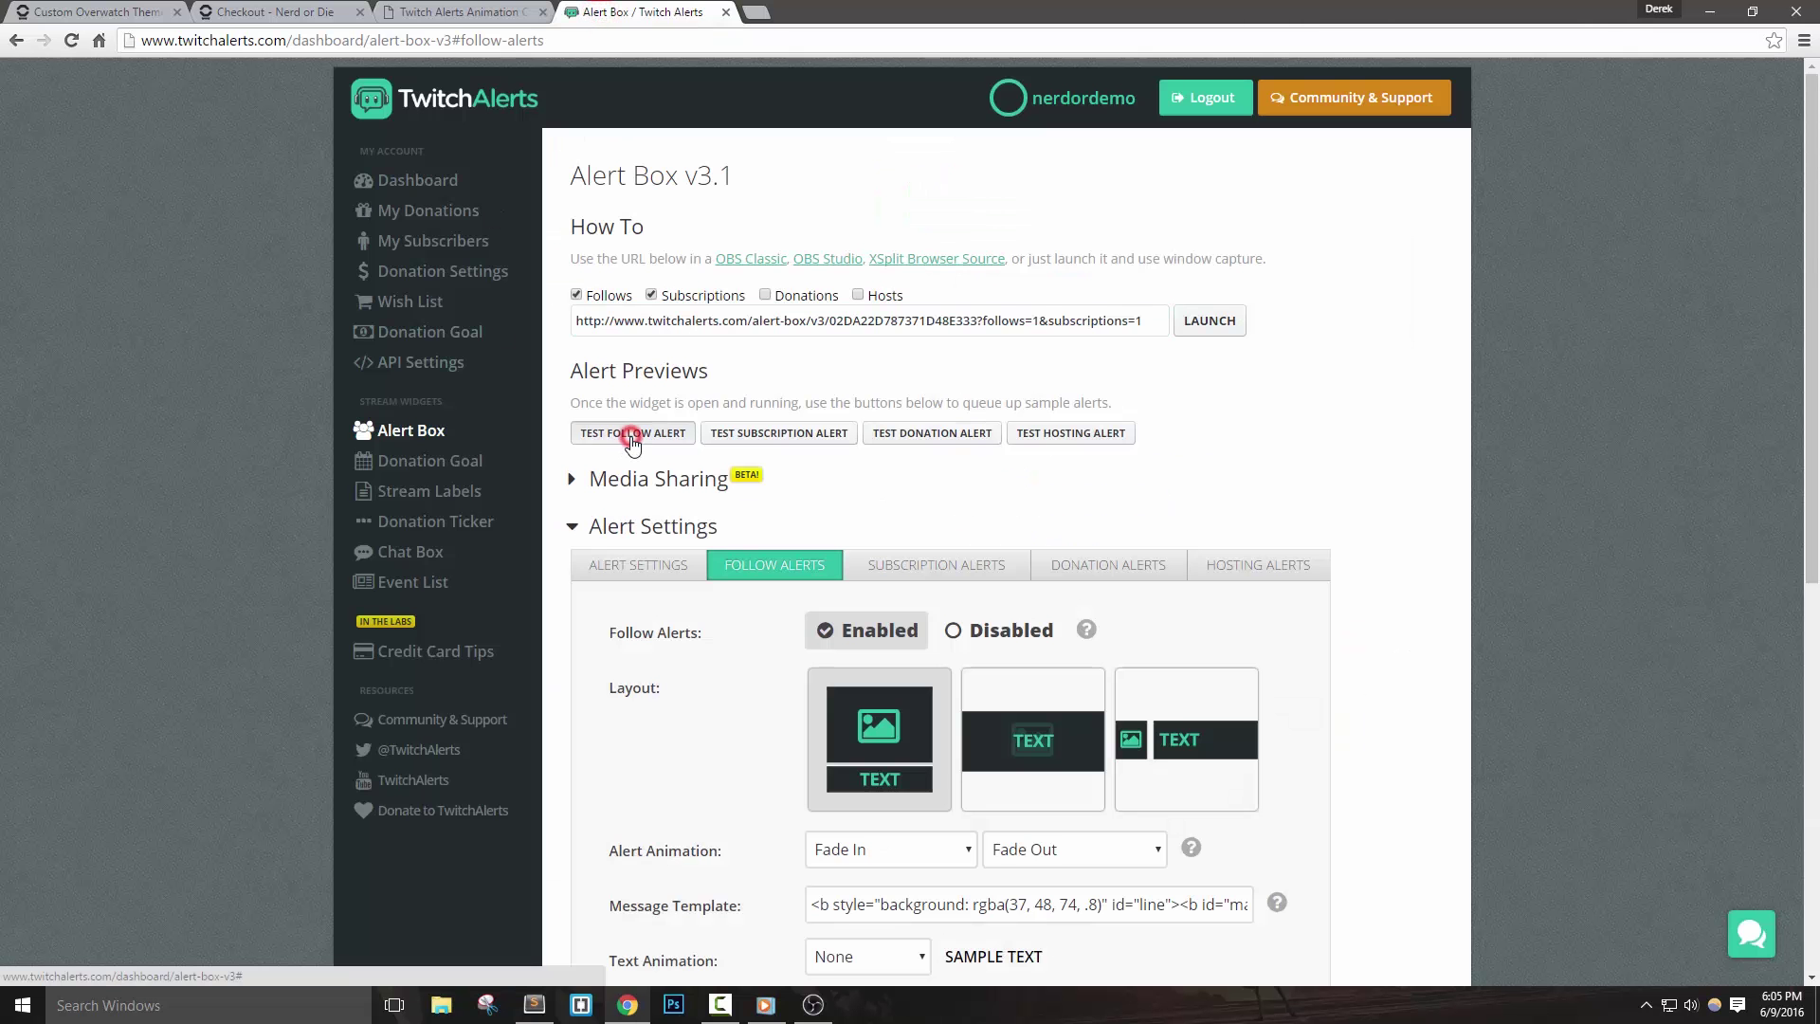
left_click(813, 1005)
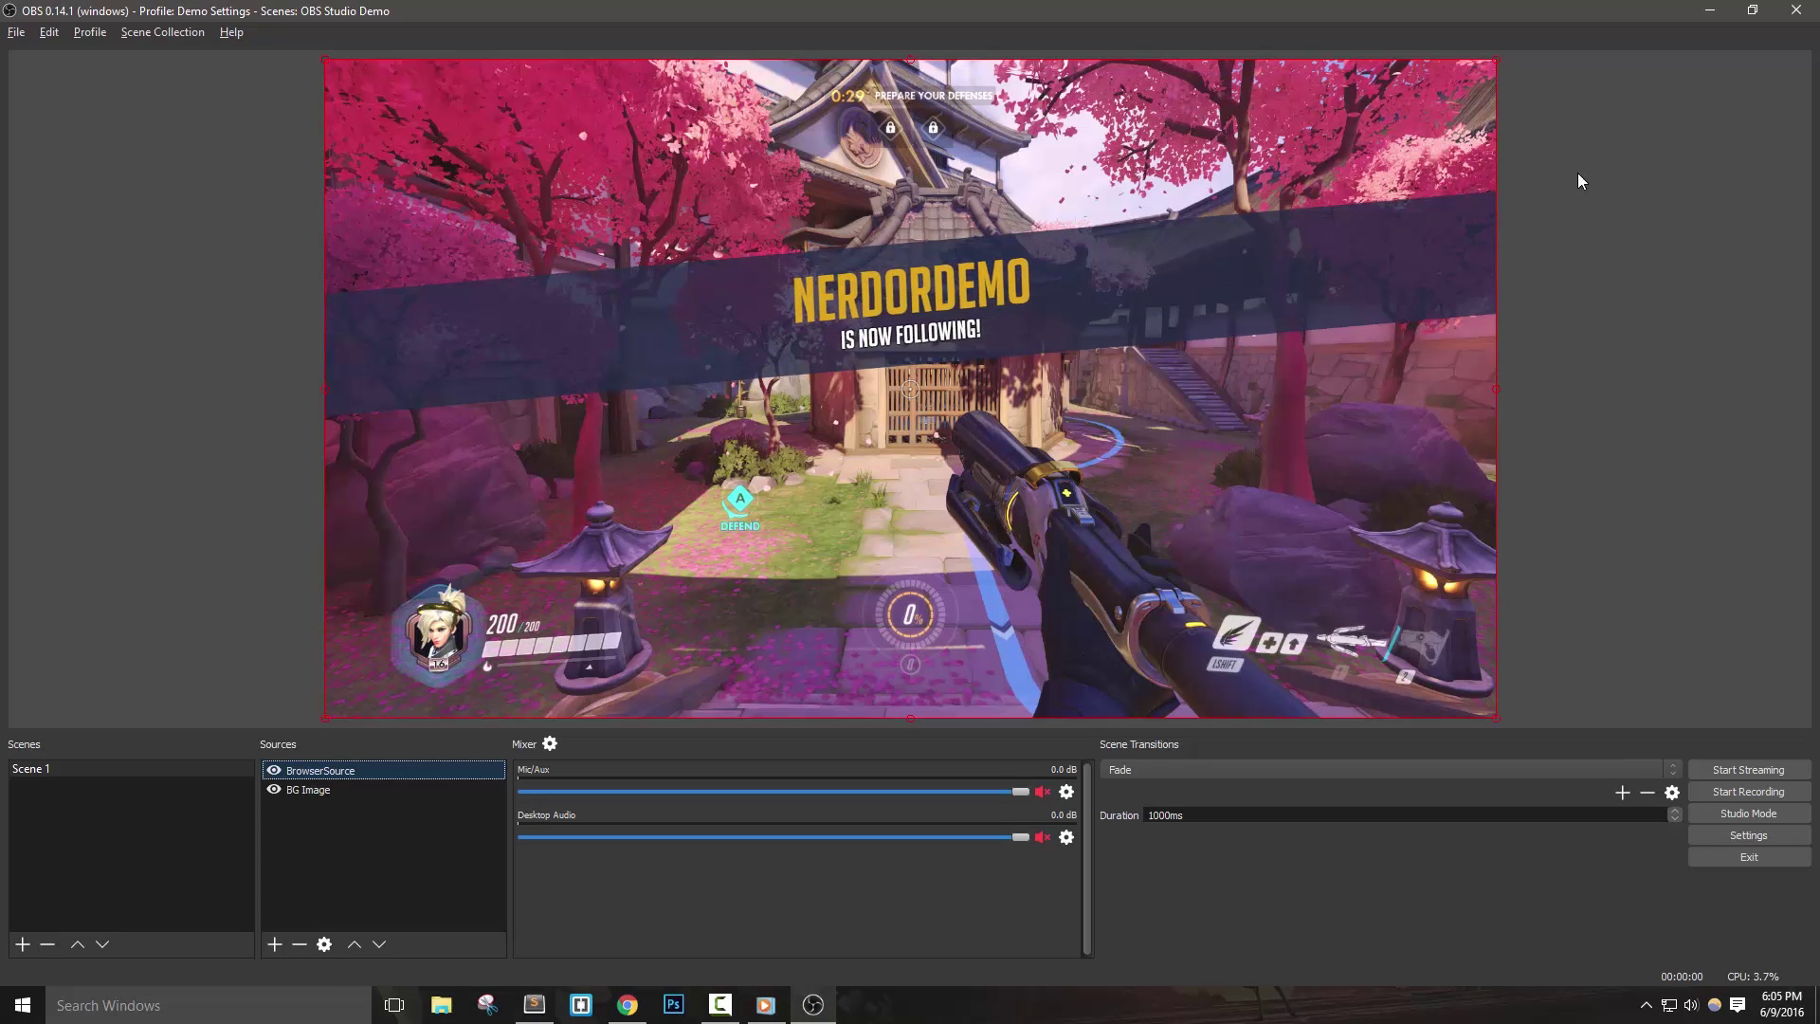
left_click(1711, 11)
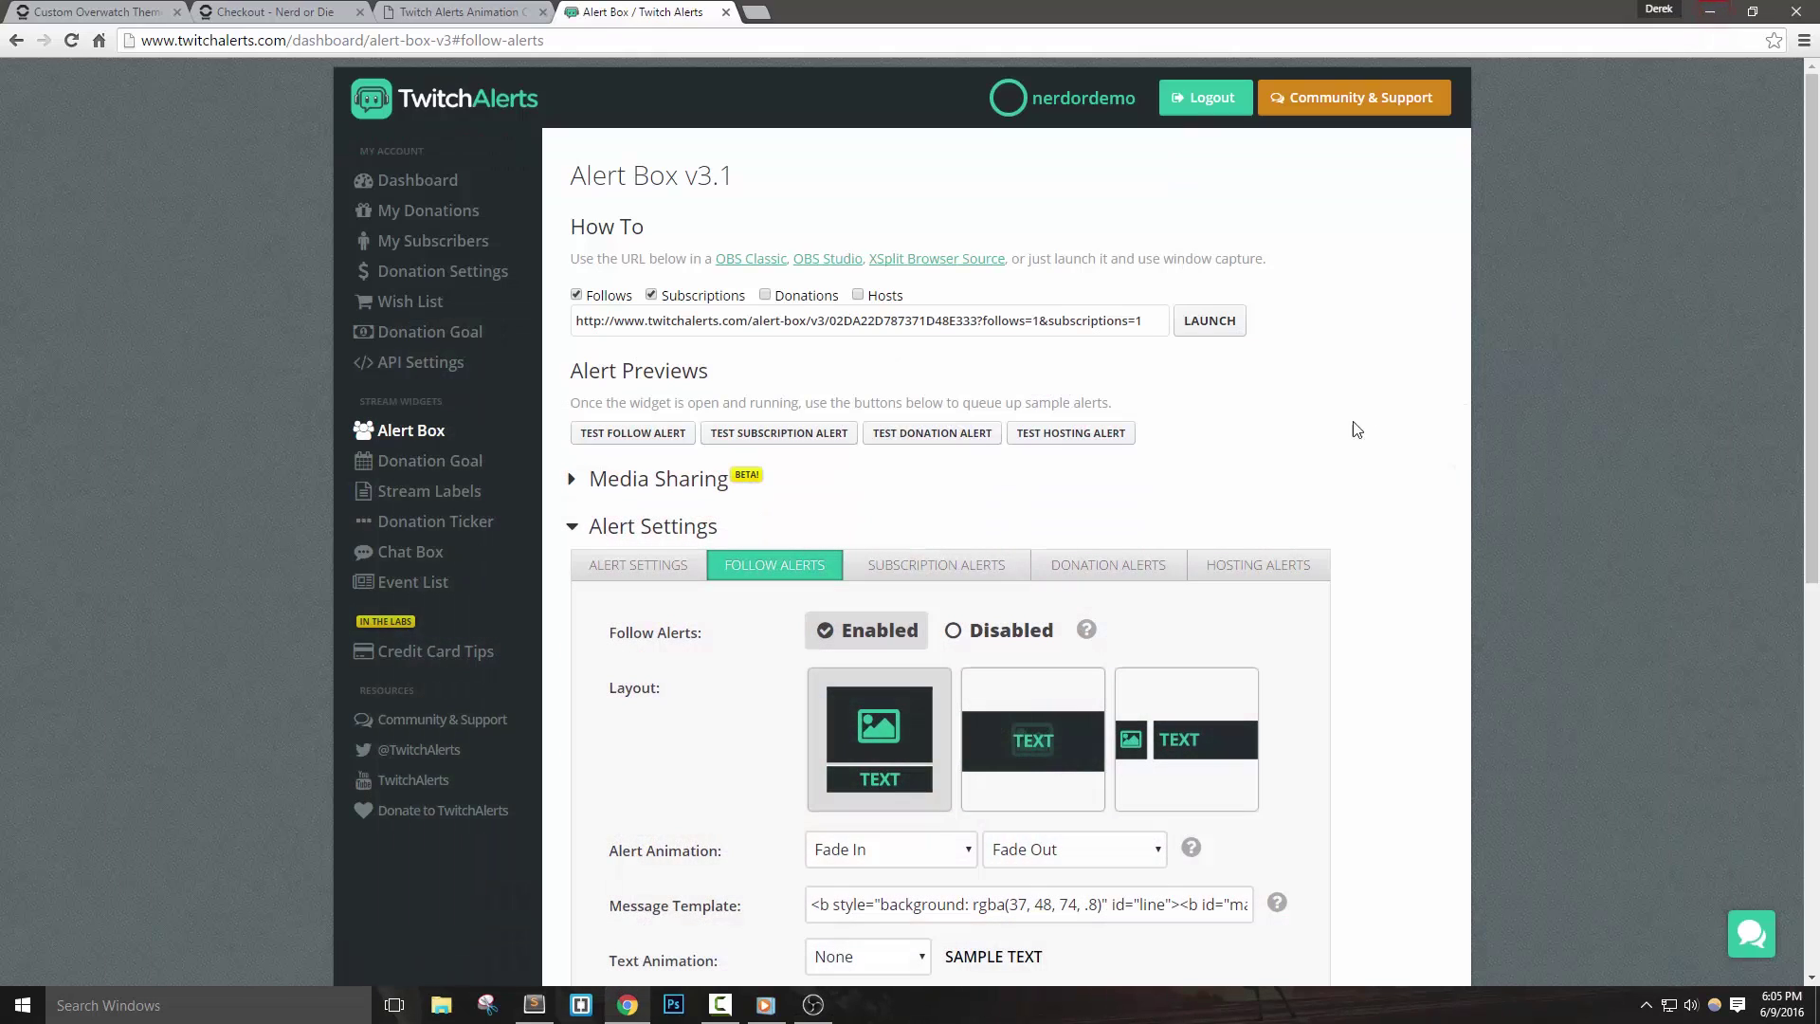
Step: Open the subscription alert settings and copy the Subscriber HTML from the custom alert file
left_click(915, 567)
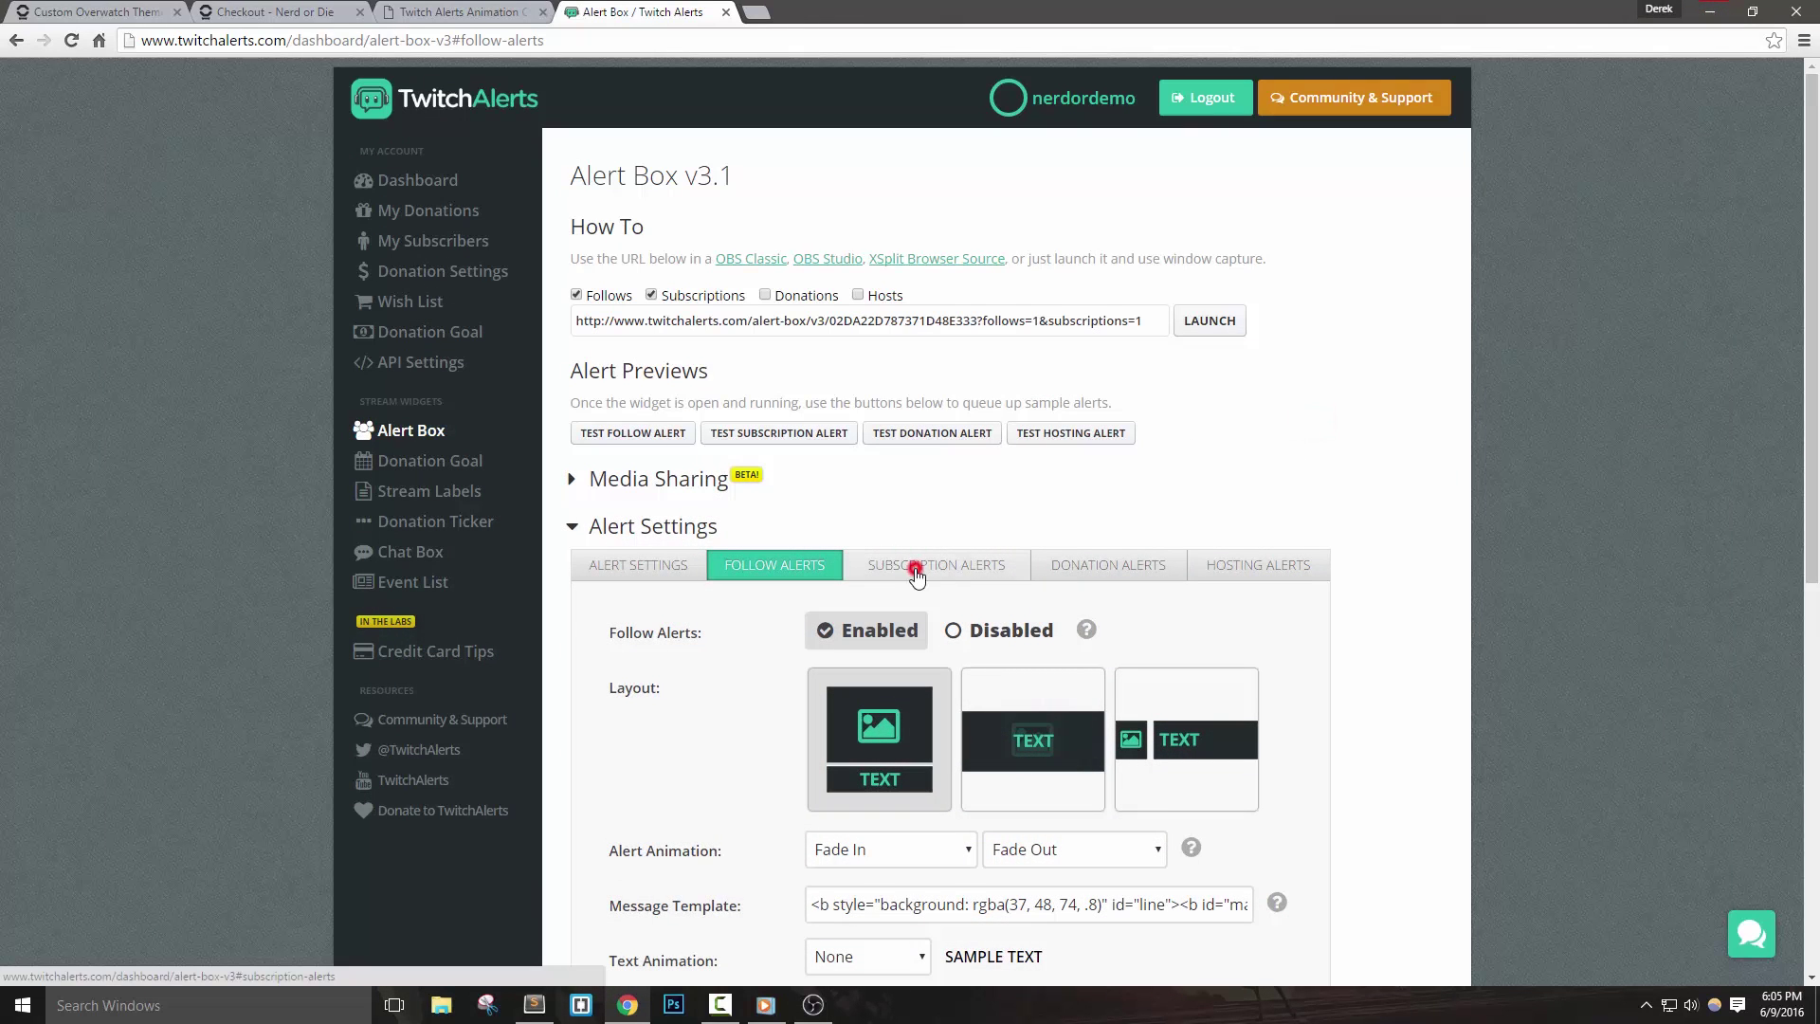
scroll(722, 612, "down", 2)
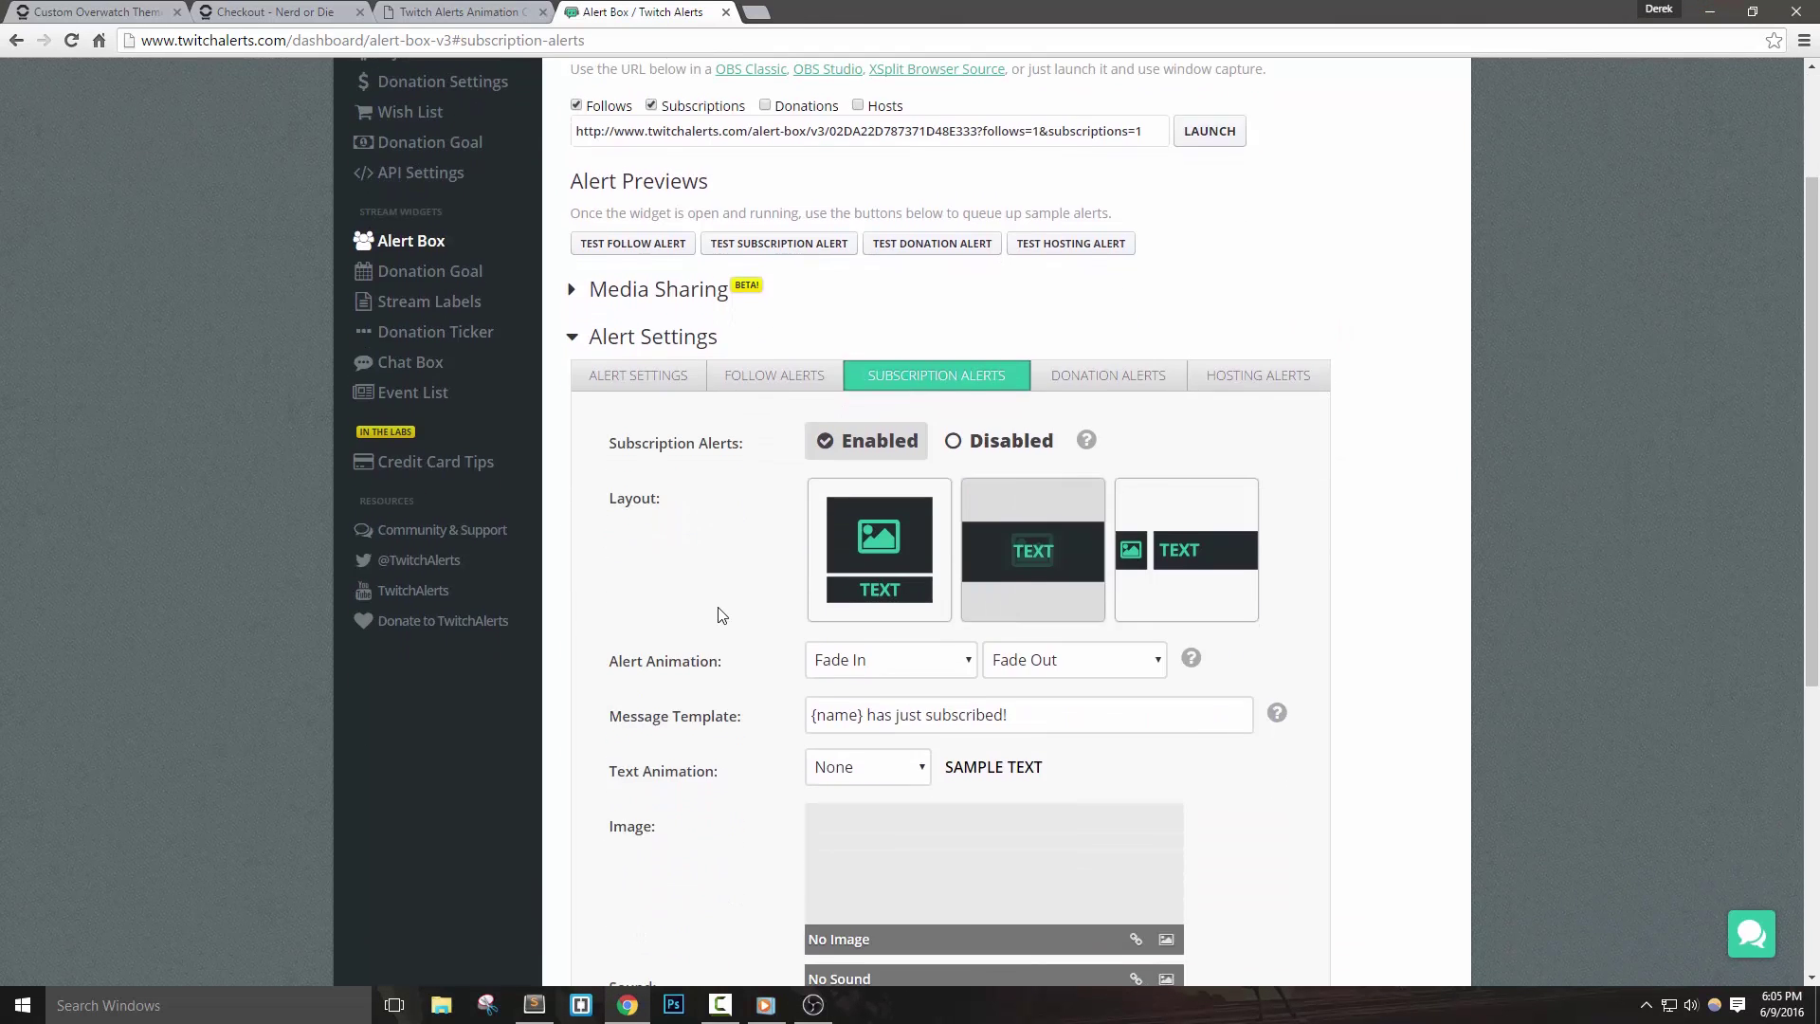
scroll(722, 615, "down", 1)
scroll(718, 615, "down", 1)
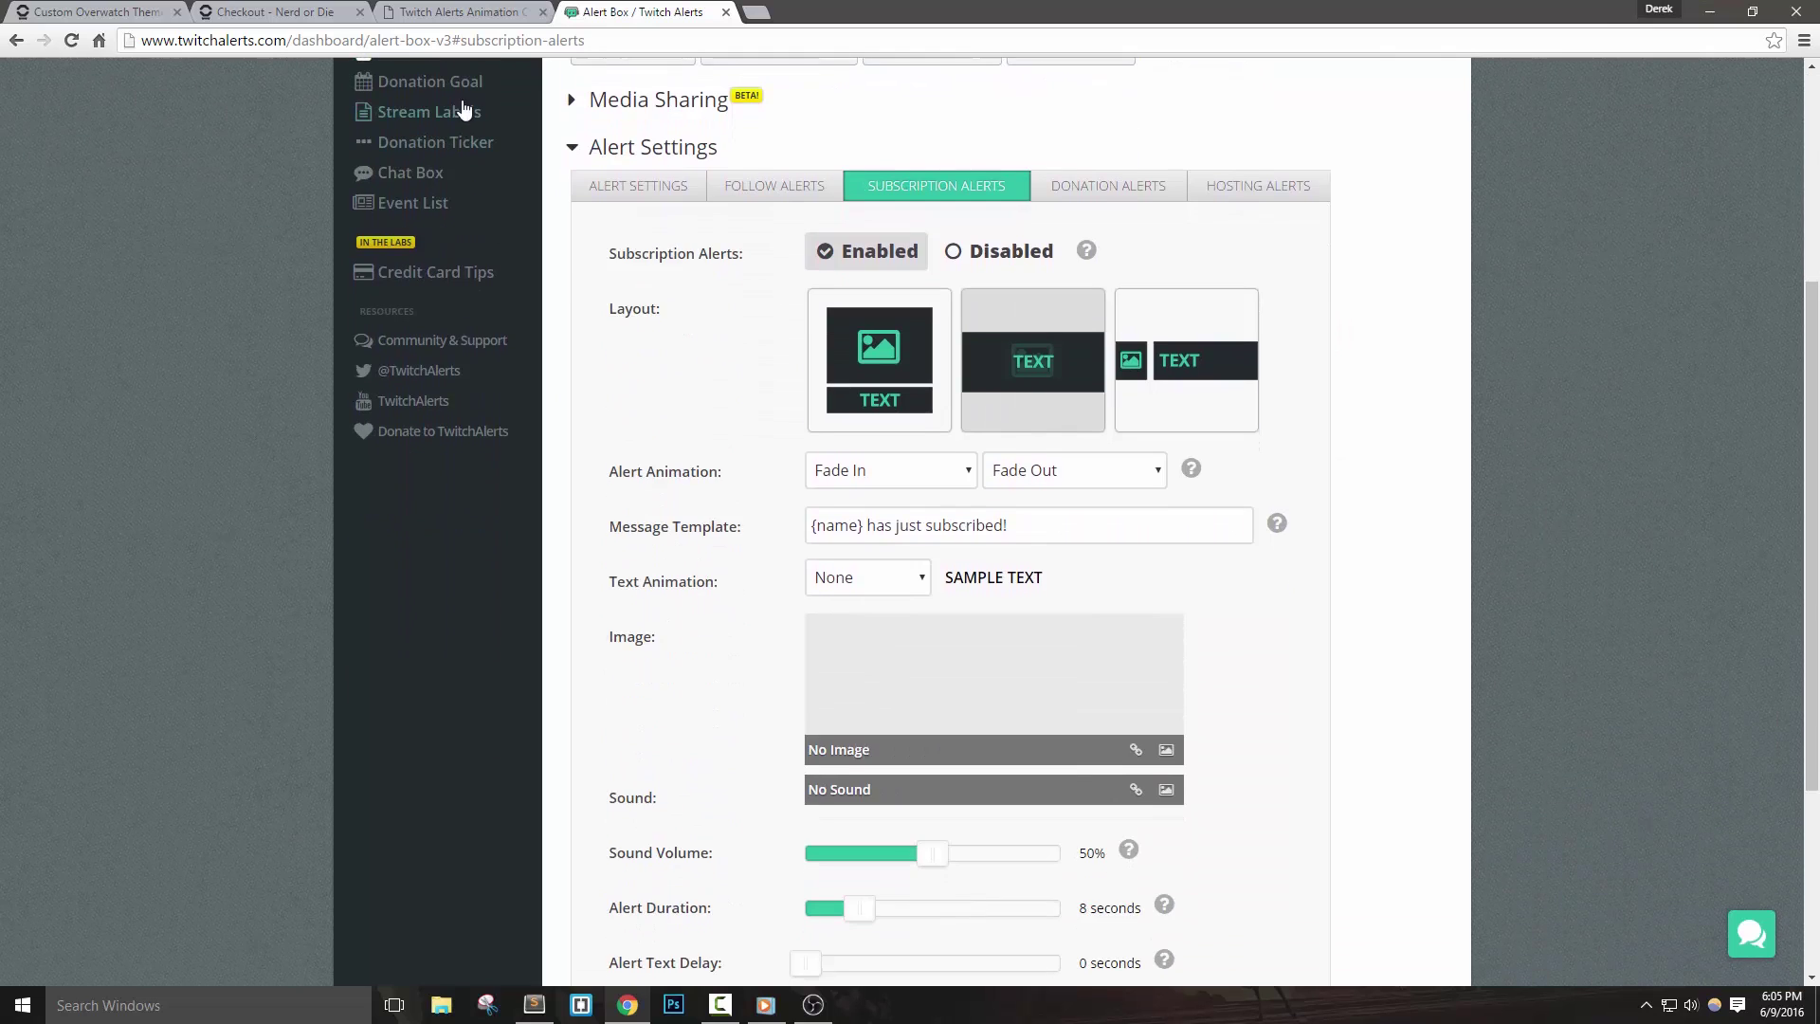
left_click(461, 12)
scroll(180, 634, "down", 2)
left_click(433, 664)
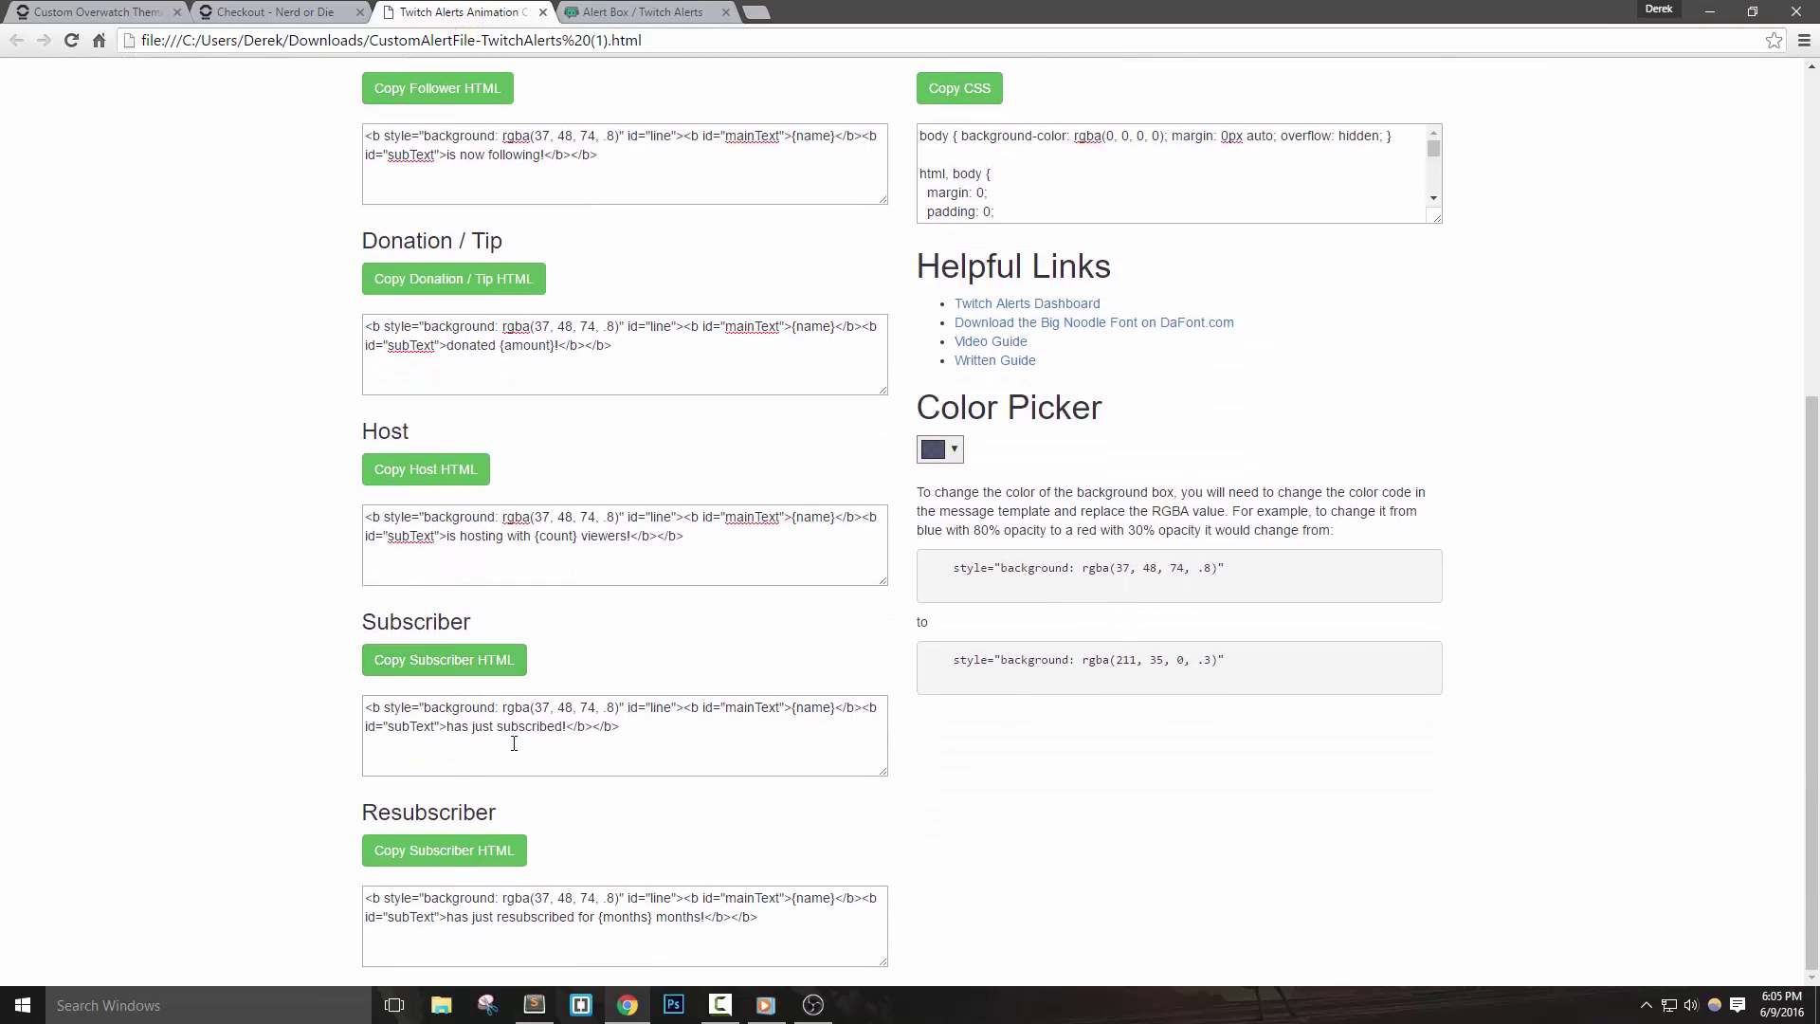
Step: Replace the subscription Message Template with the Subscriber HTML, keeping text animation at None
left_click(625, 21)
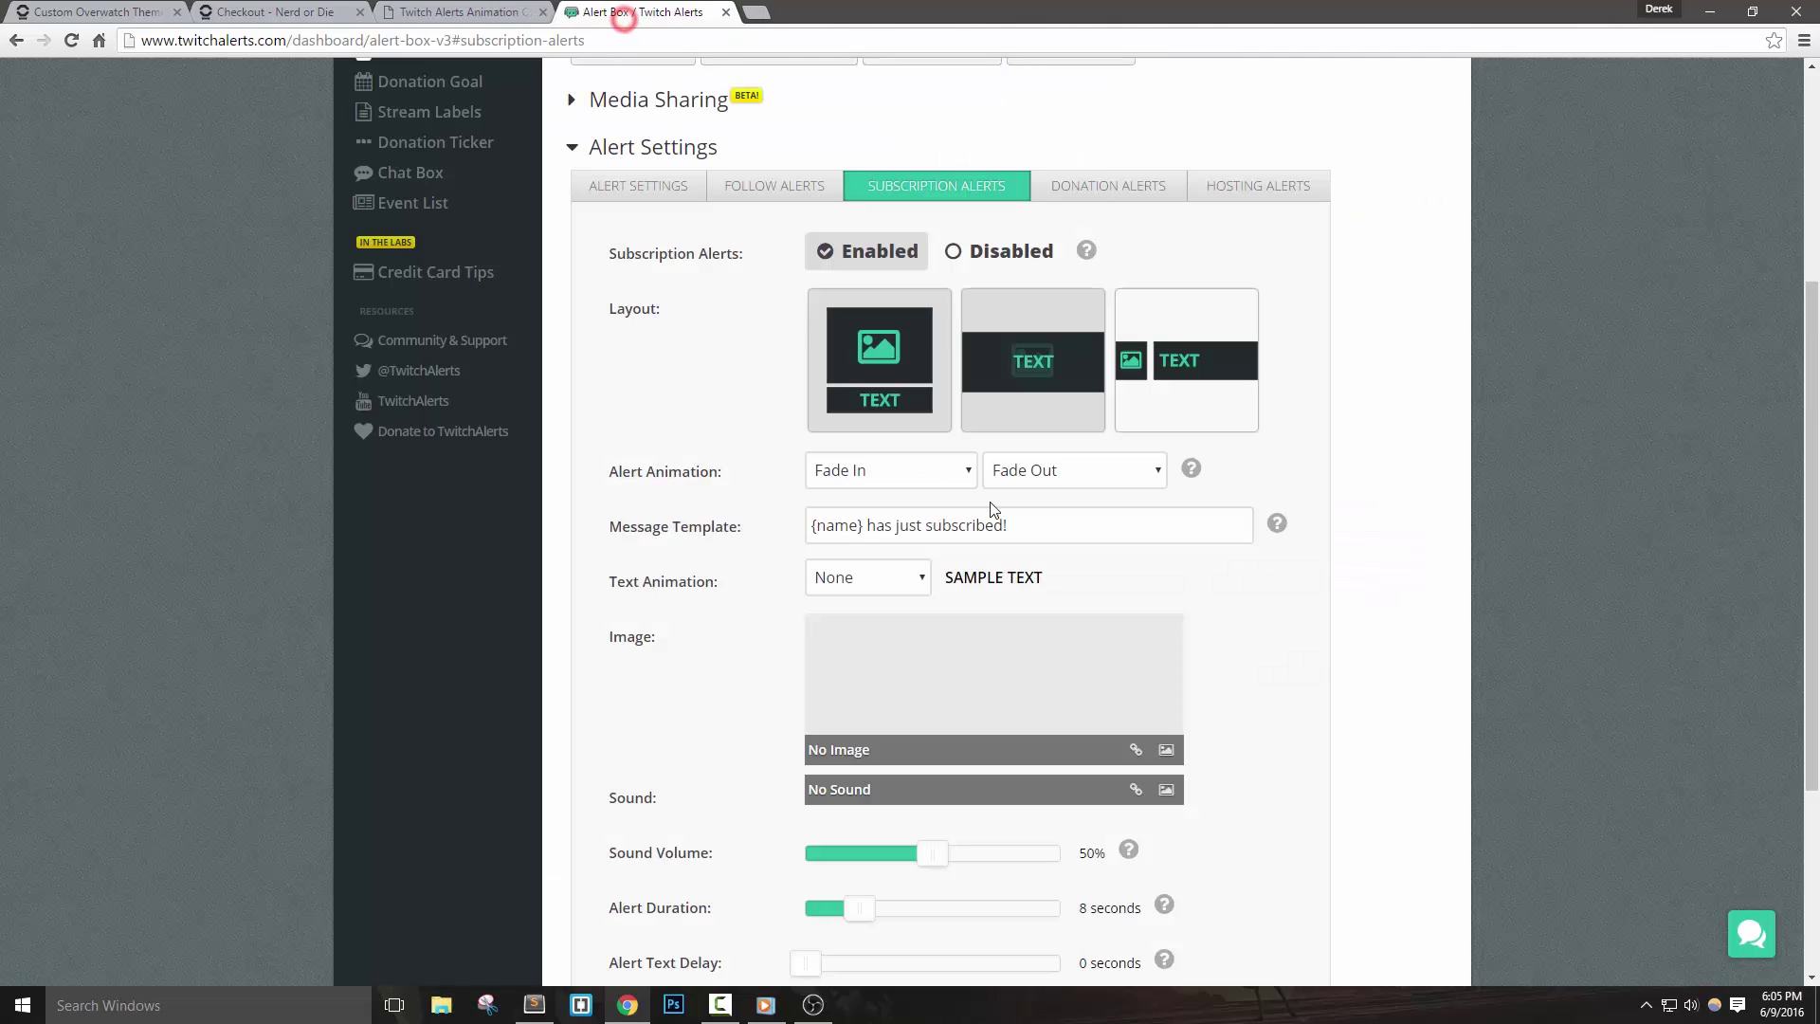
left_click_drag(1047, 524, 571, 510)
key("BackSpace")
key("ctrl+v")
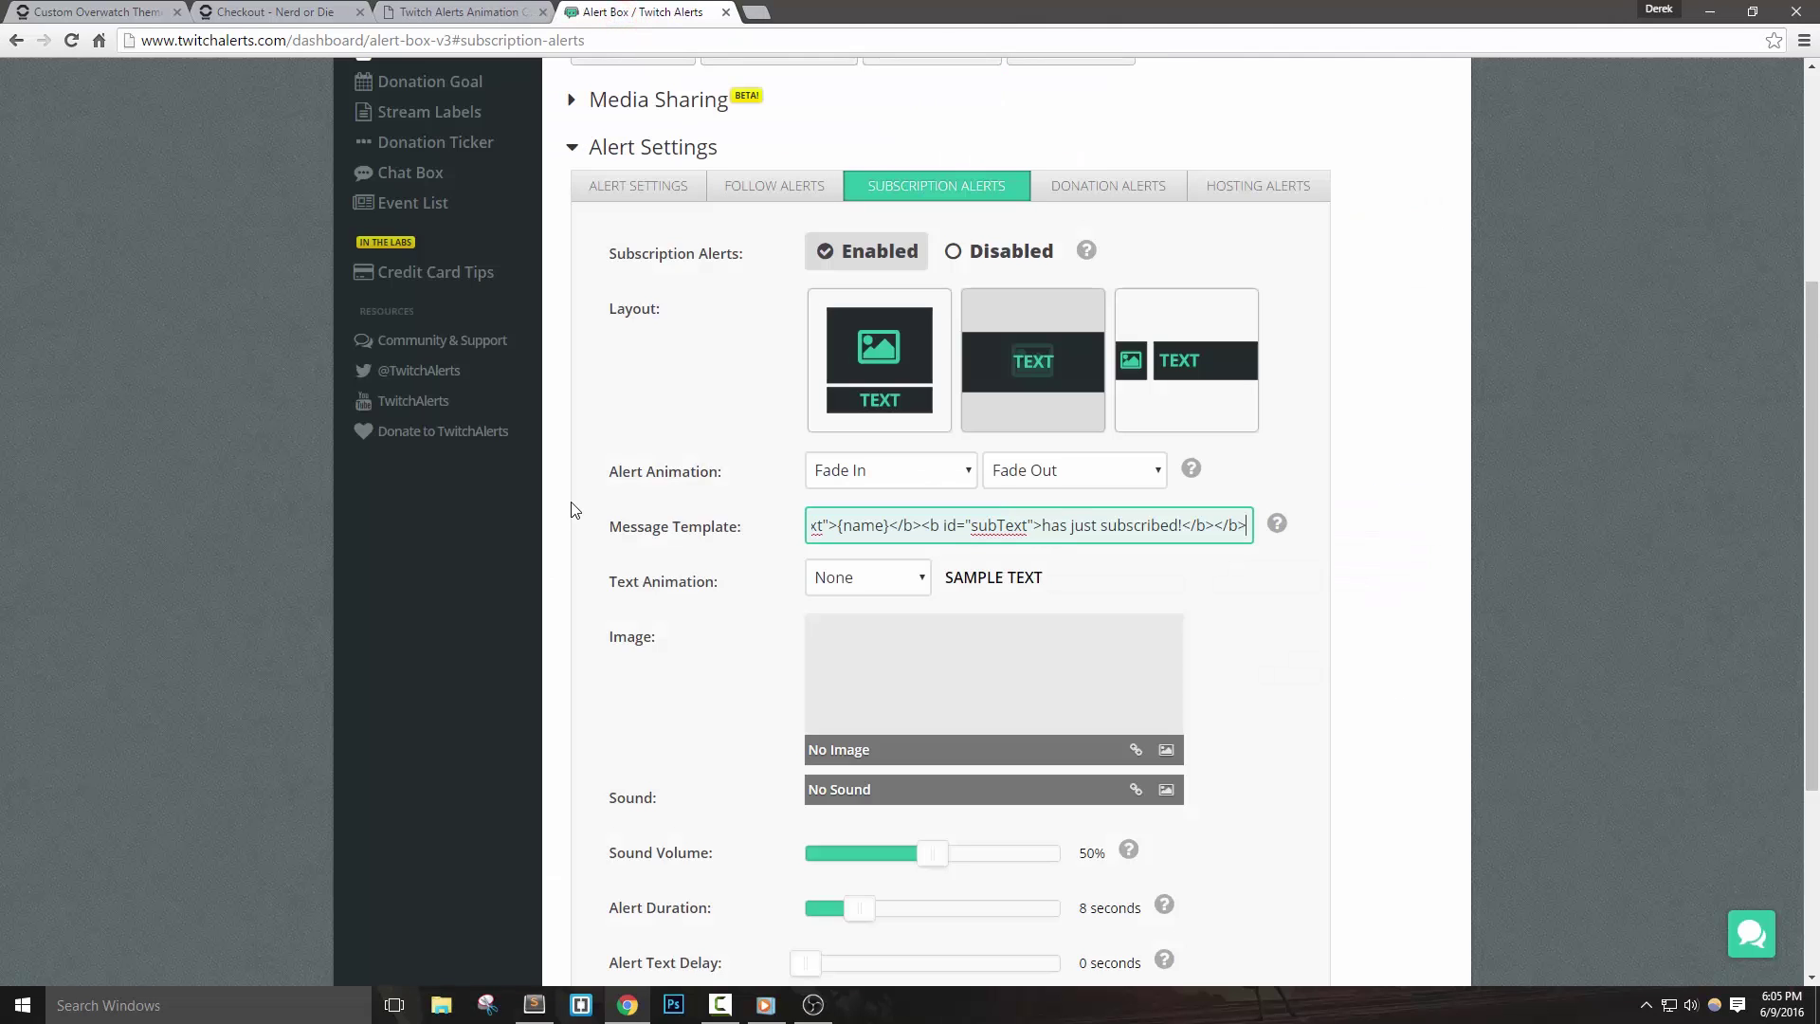
left_click(835, 579)
left_click(834, 602)
scroll(560, 699, "down", 3)
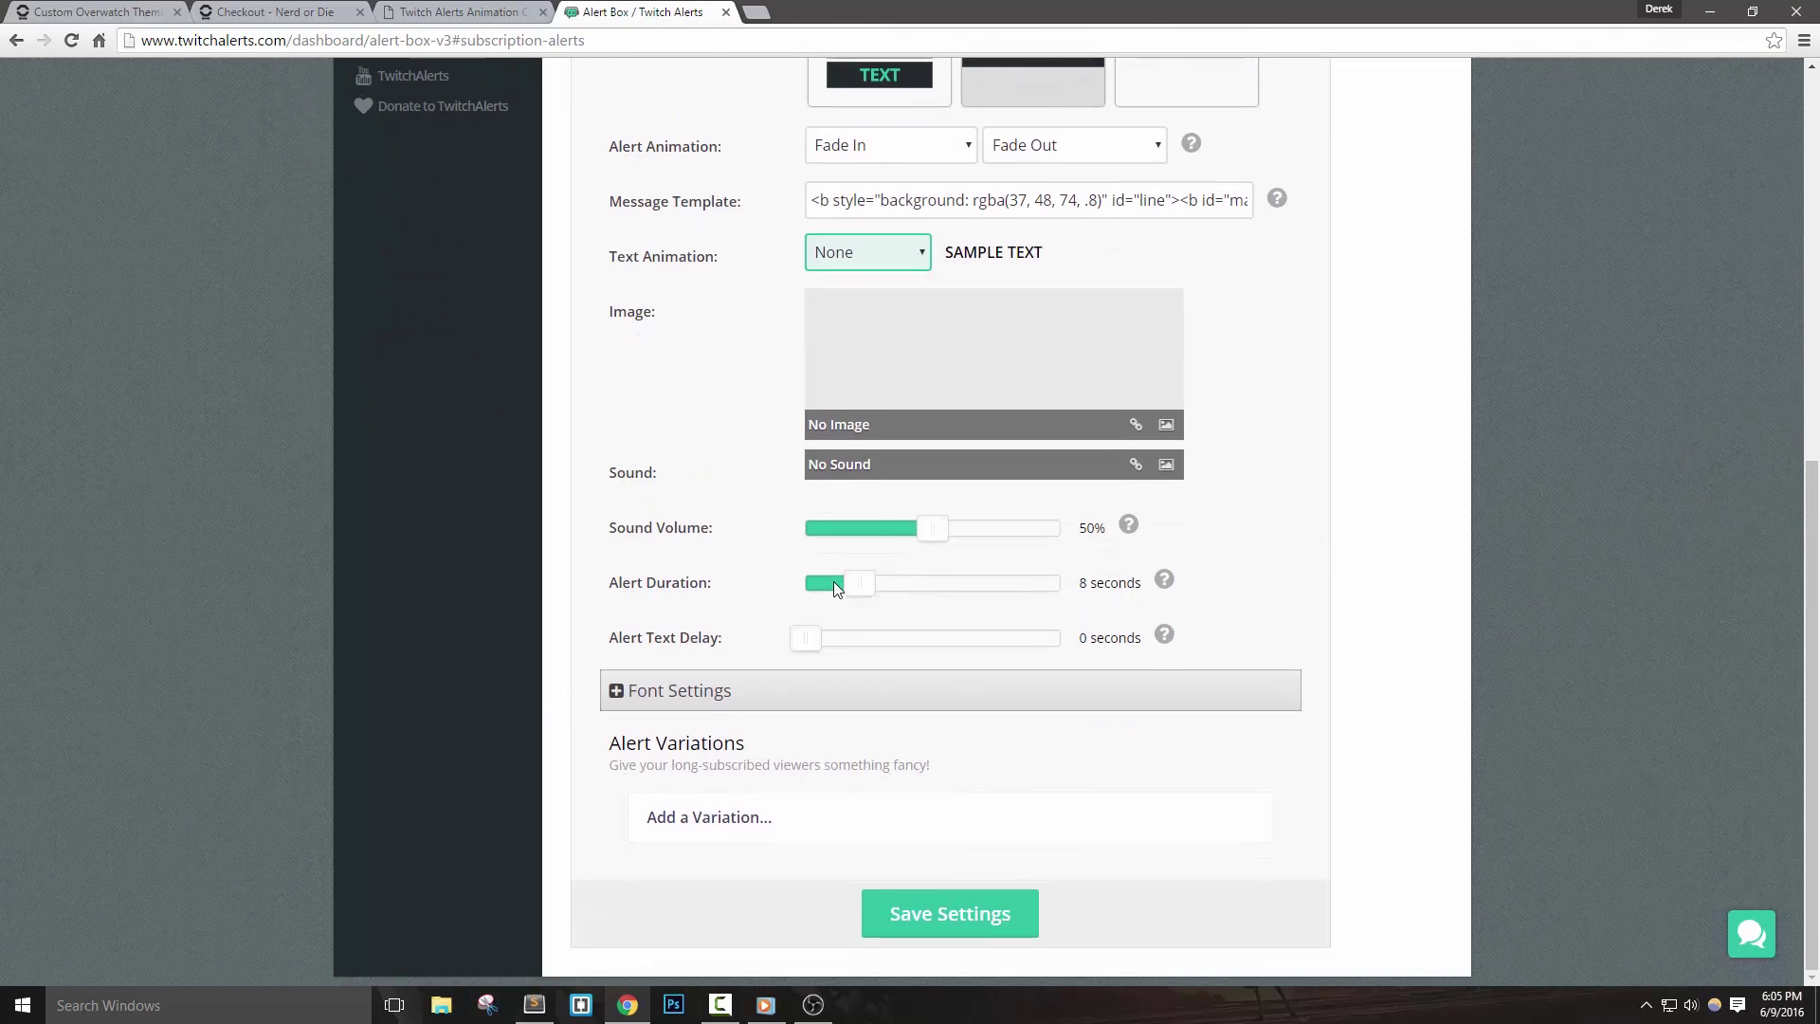
Step: Add a Resub variation triggered when months subscribed is at least 2
left_click(755, 827)
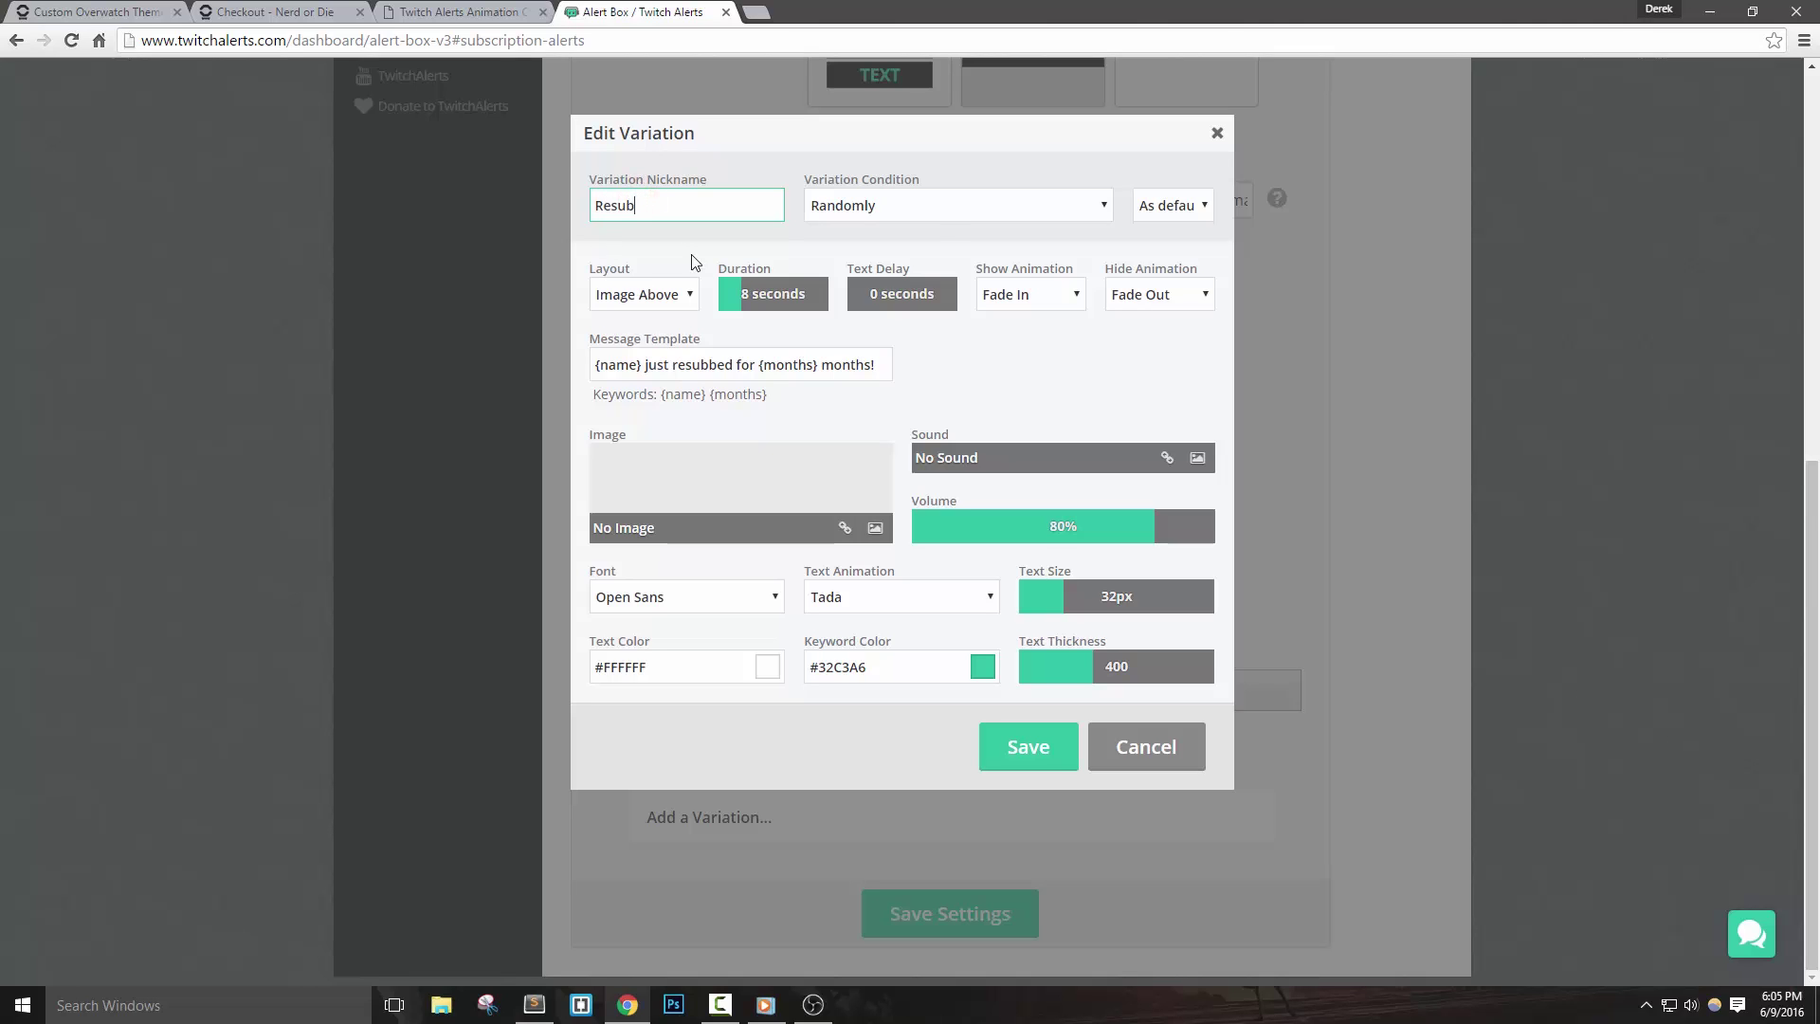
left_click(926, 205)
left_click(902, 244)
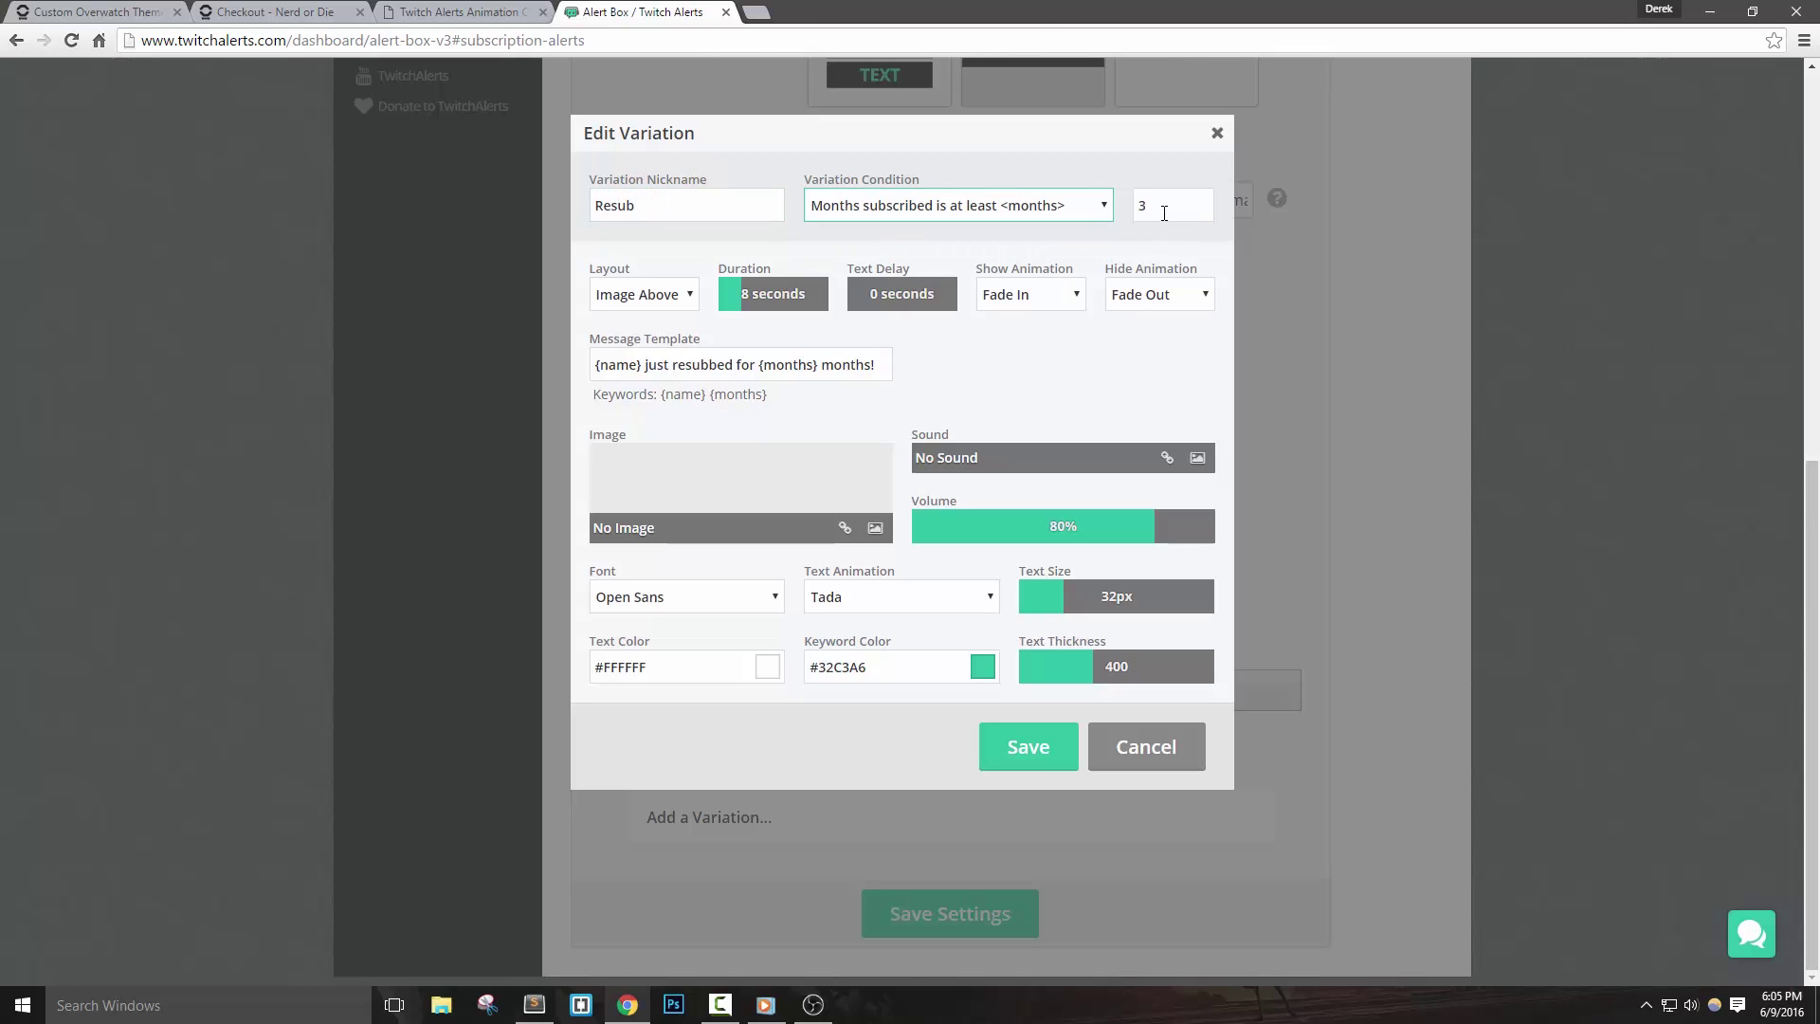
left_click(1164, 210)
key("BackSpace")
type("2")
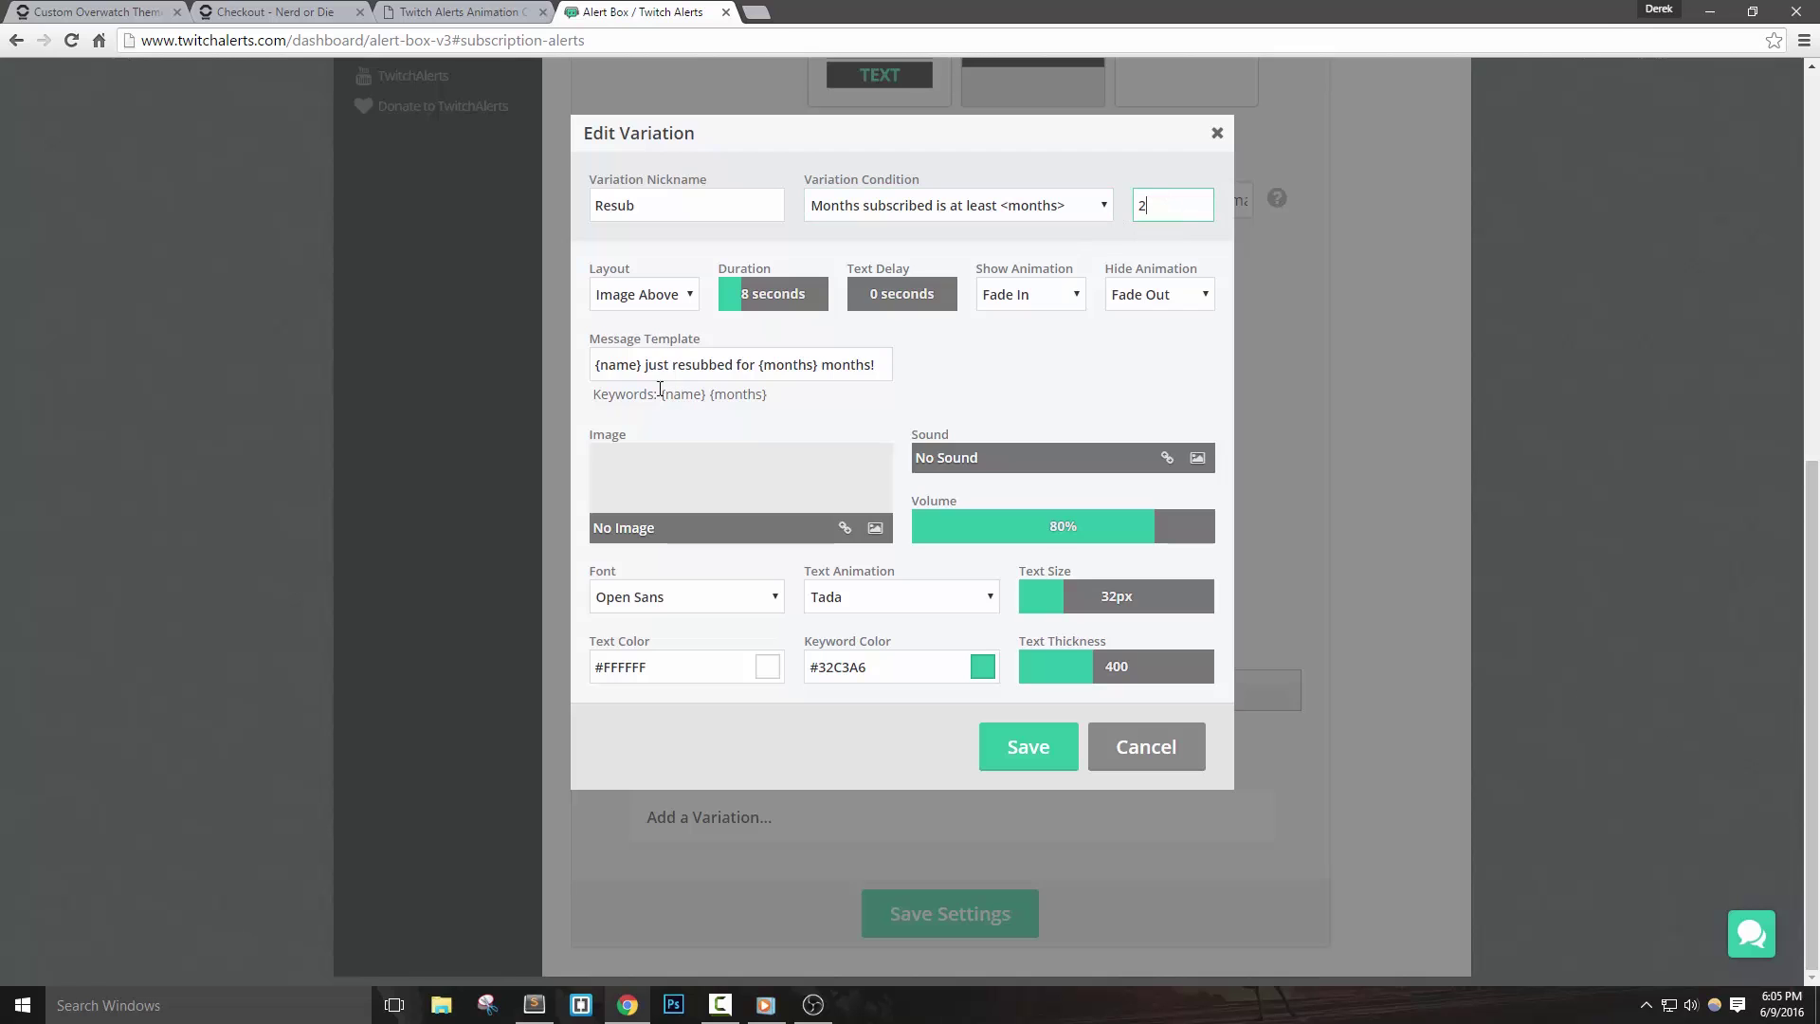
Step: Paste the Resubscriber HTML into the variation's template and set its text animation to None
left_click(467, 13)
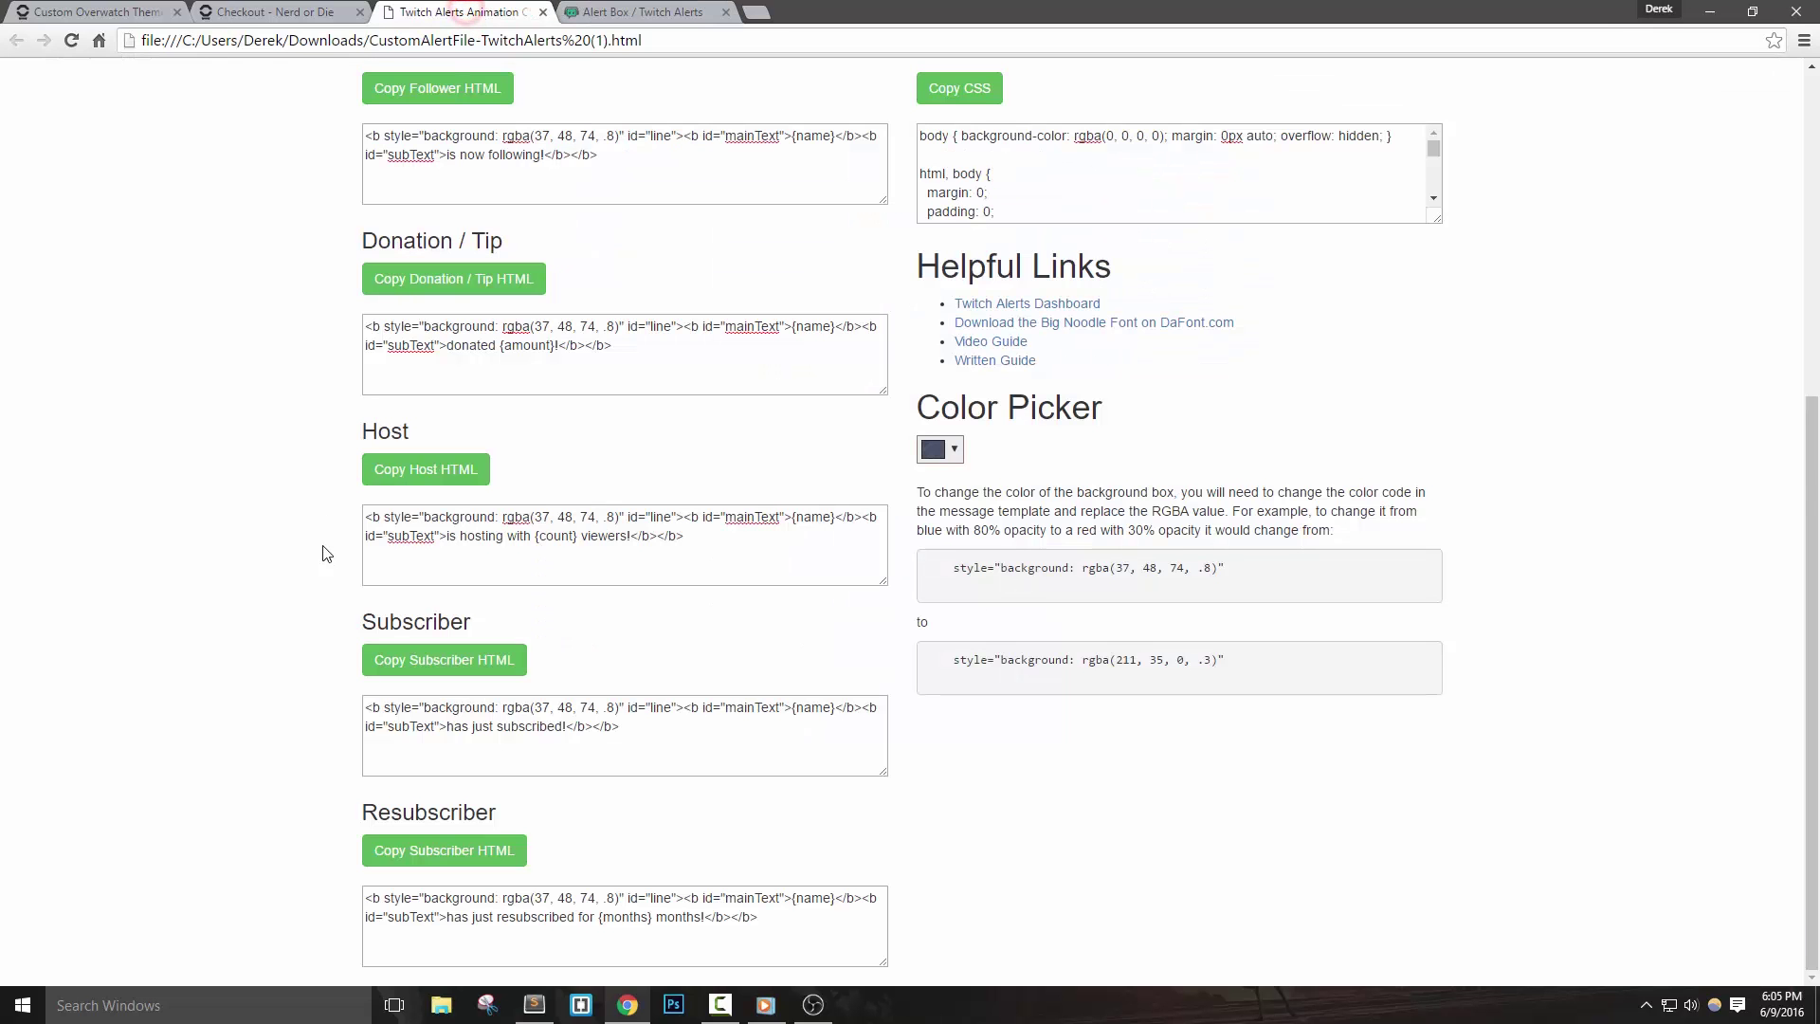
left_click(446, 853)
left_click(644, 12)
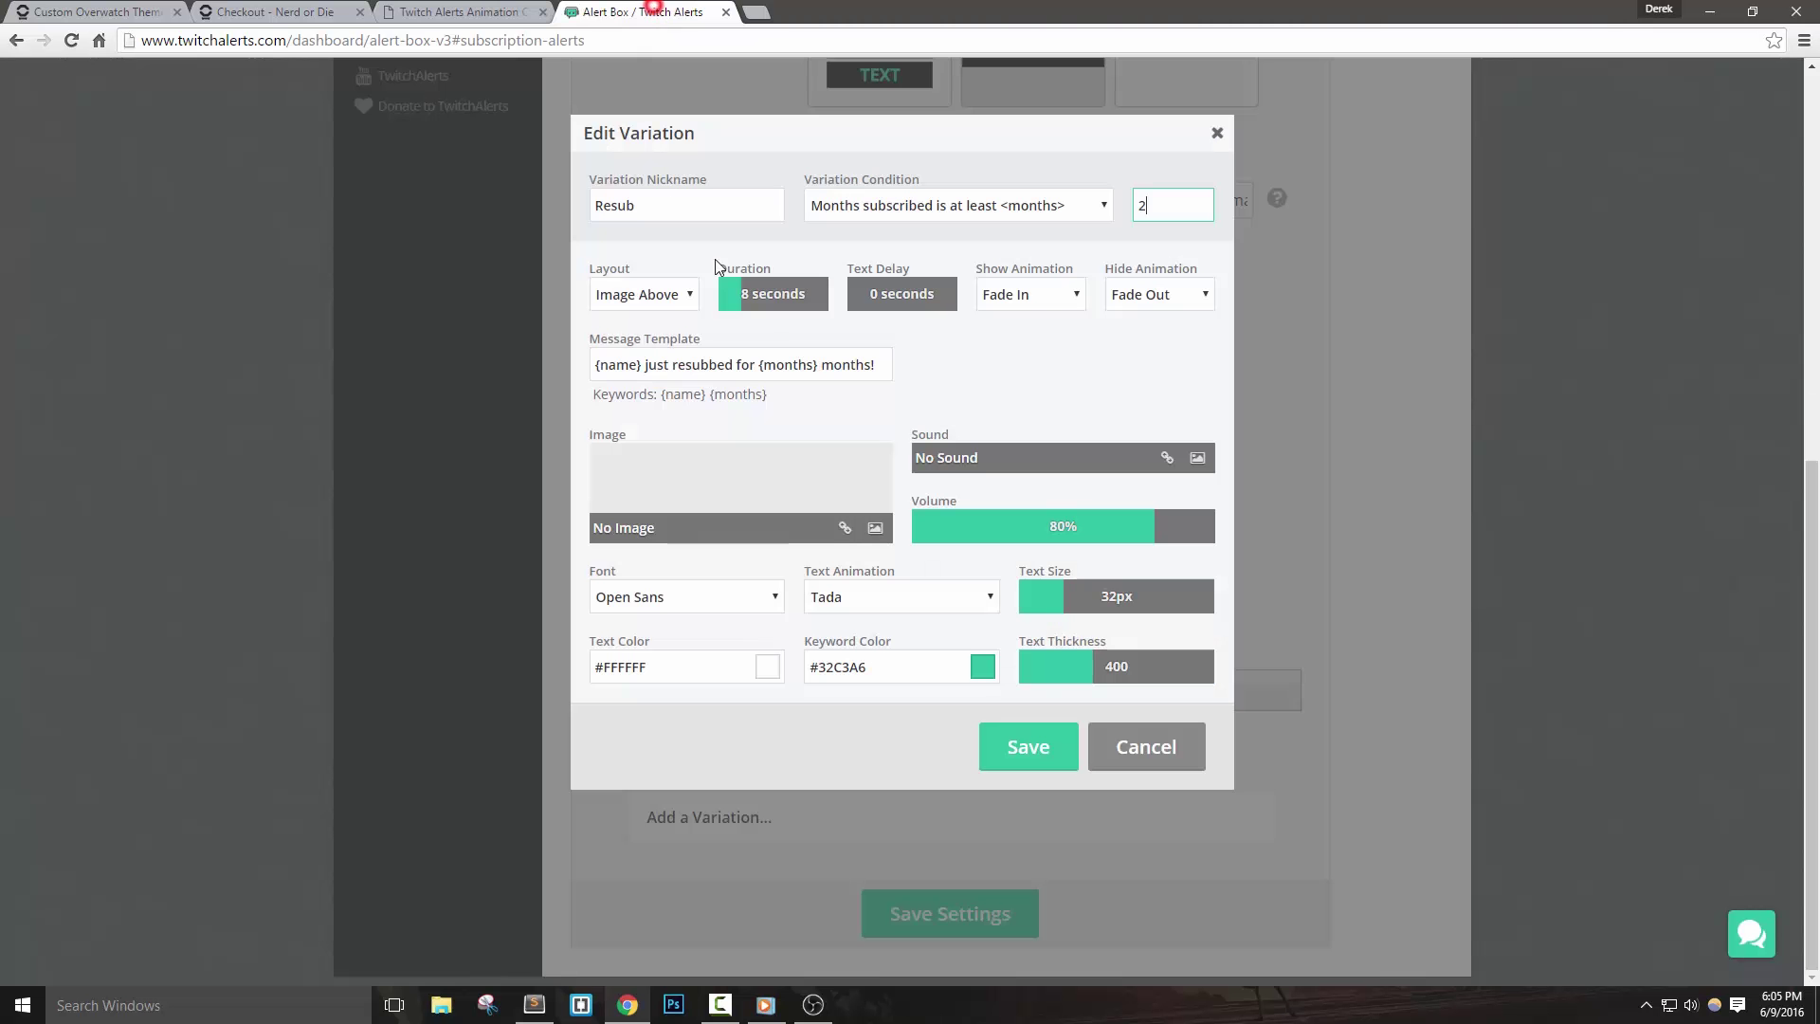
triple_click(816, 364)
key("ctrl+v")
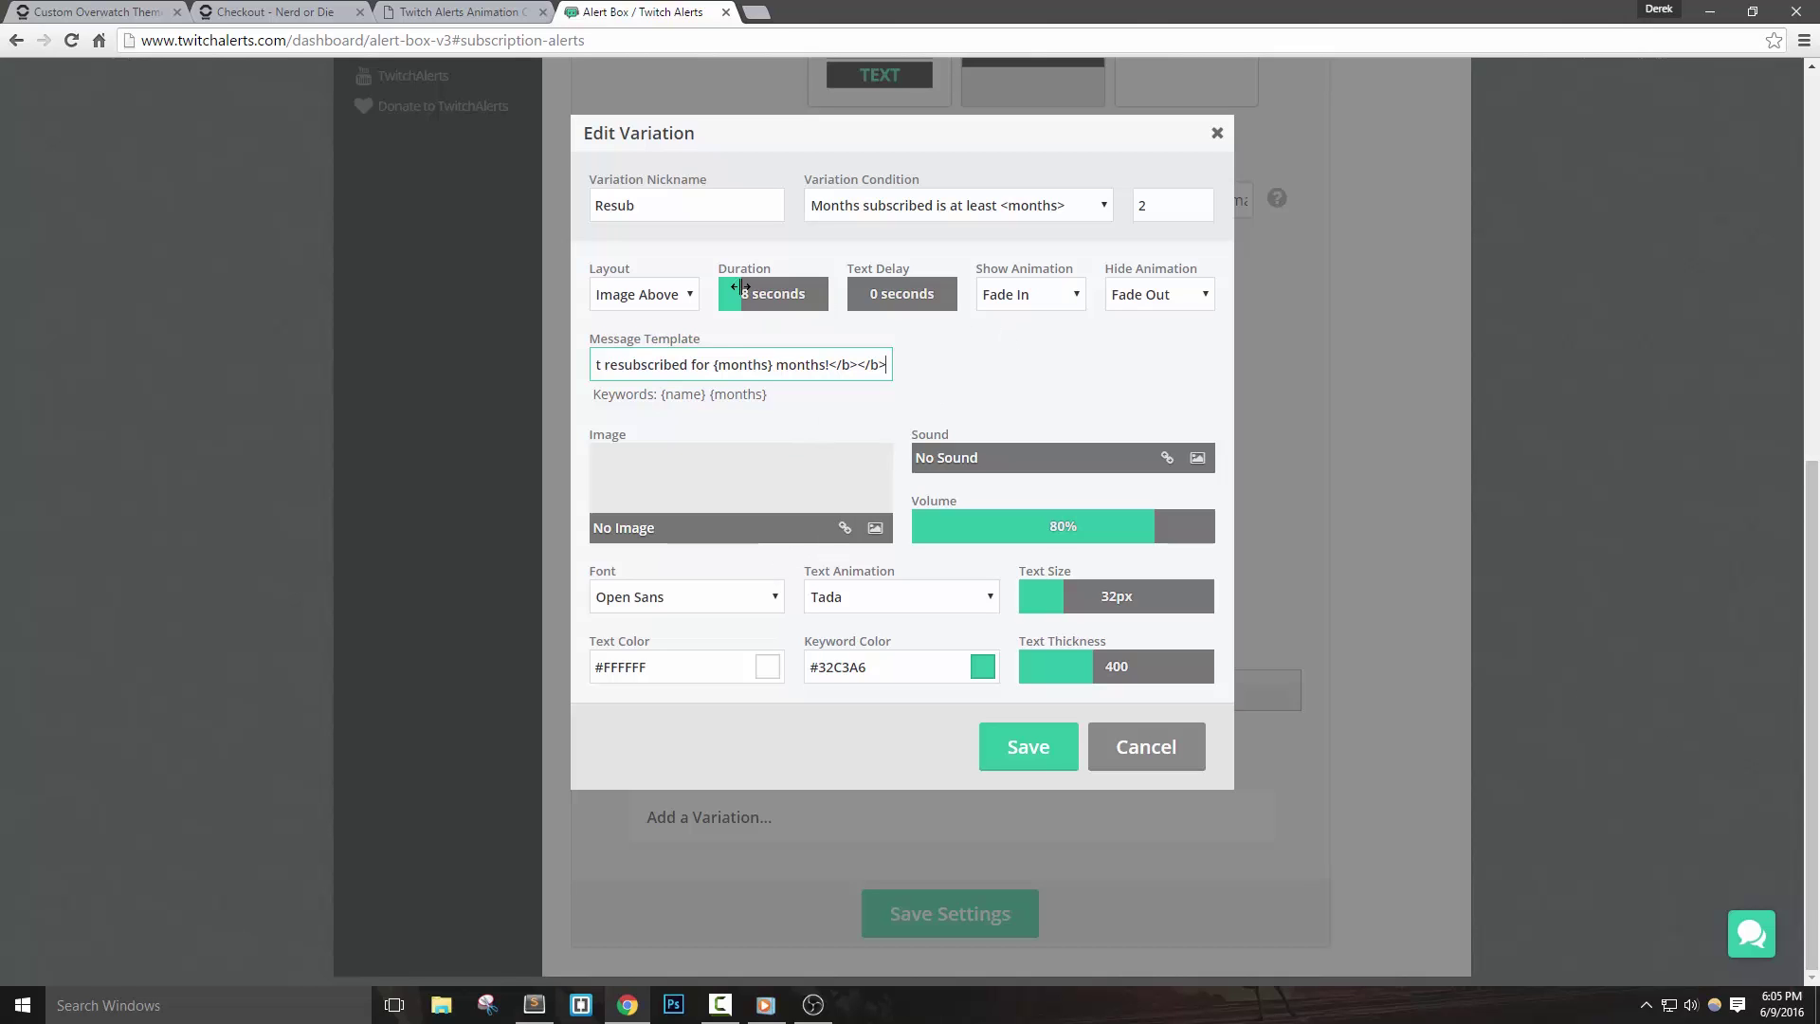
left_click(858, 590)
left_click(844, 619)
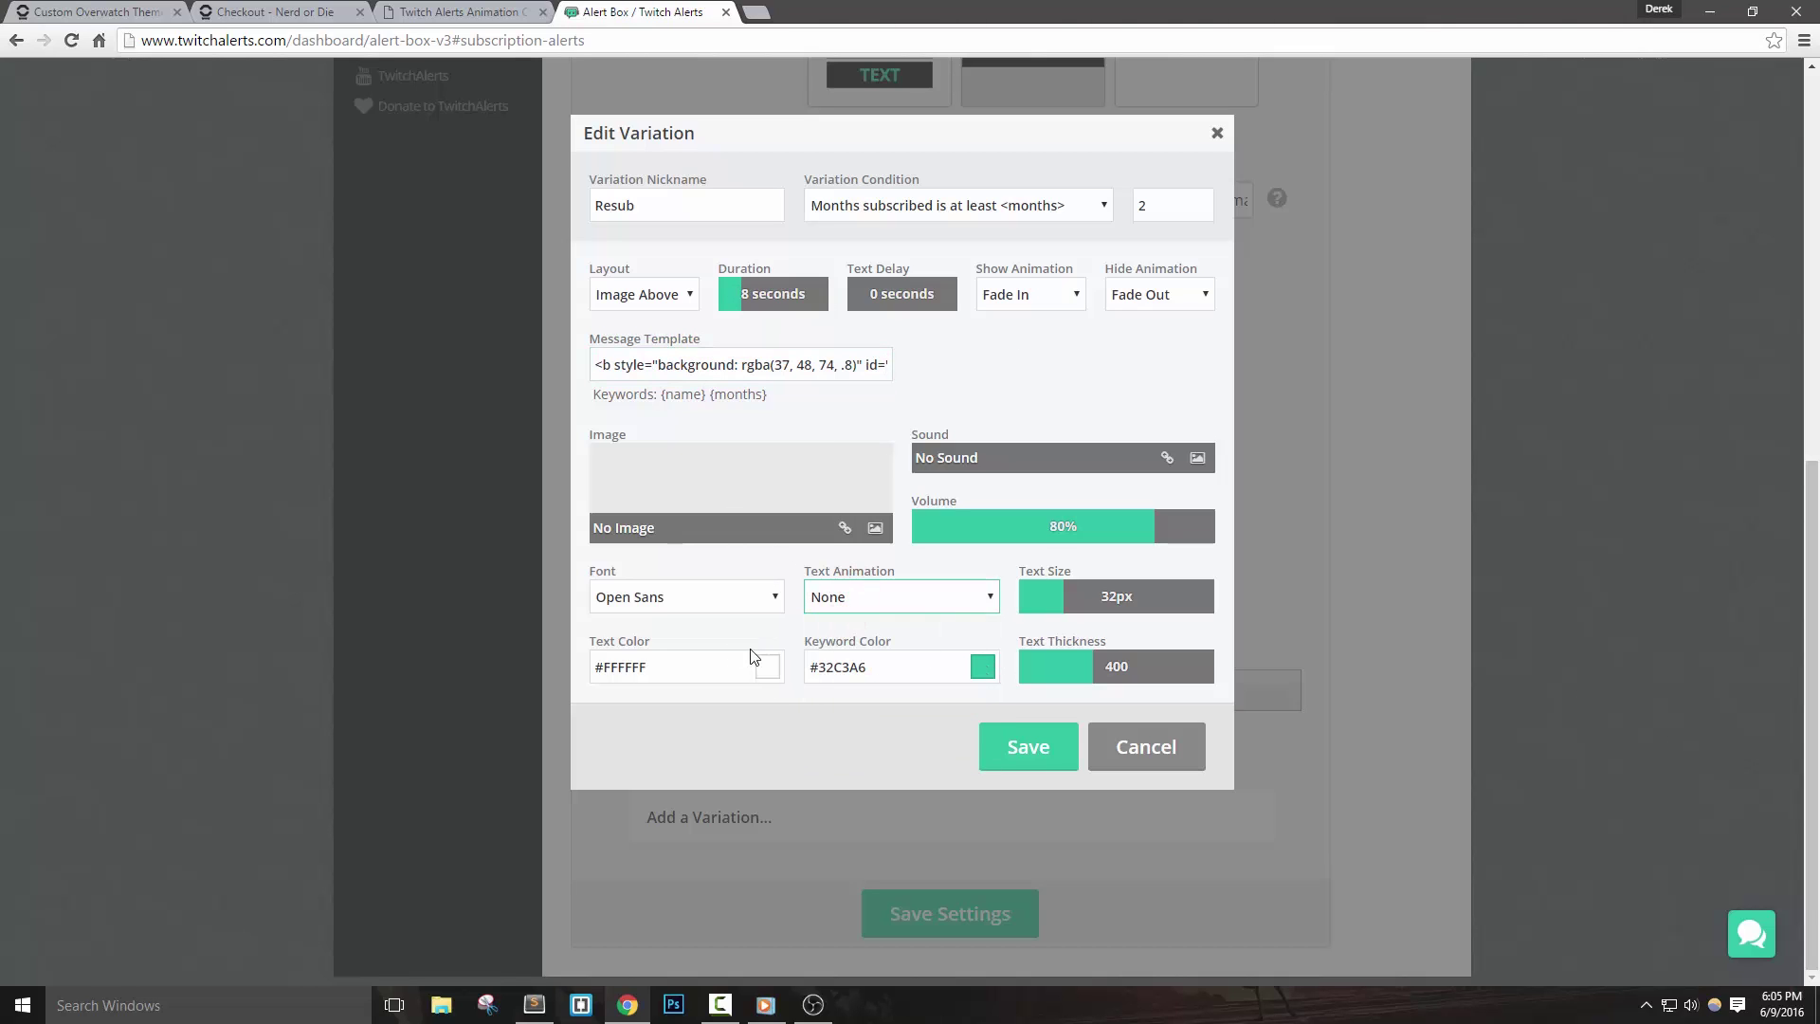
Step: Save the Resub variation and alert settings, then watch the test subscription banner in OBS
left_click(1026, 764)
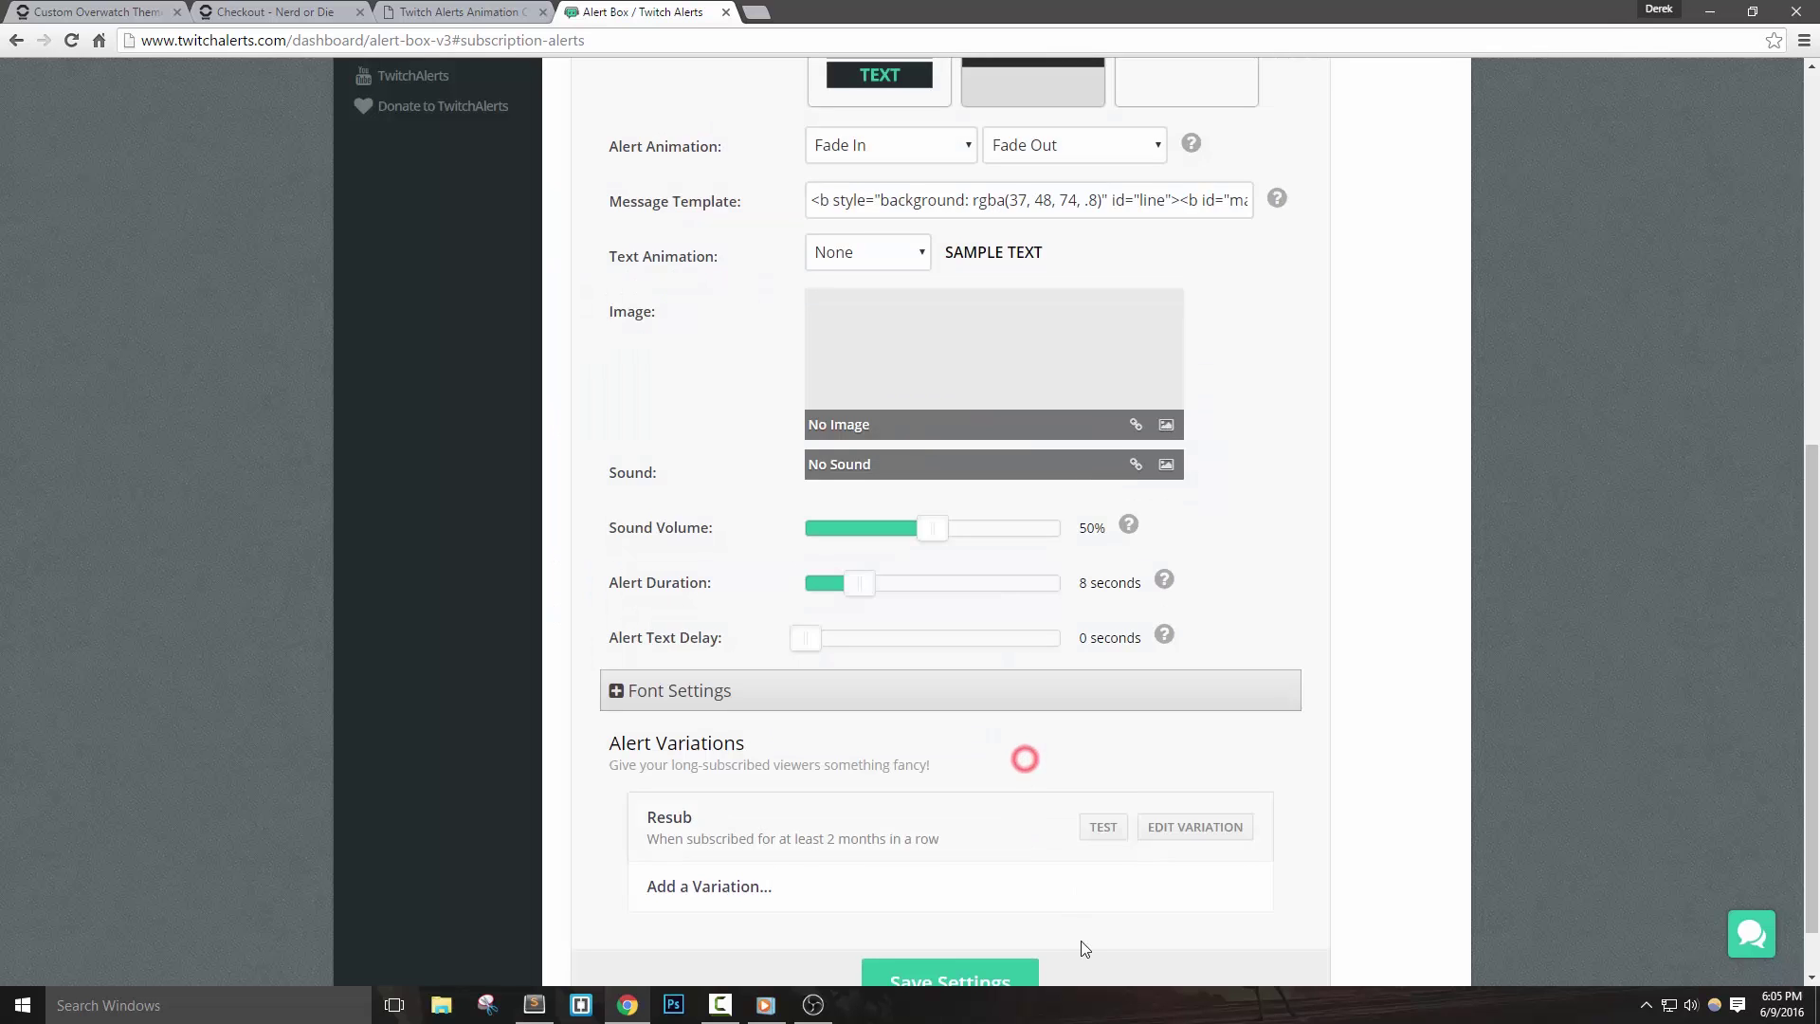
left_click(981, 925)
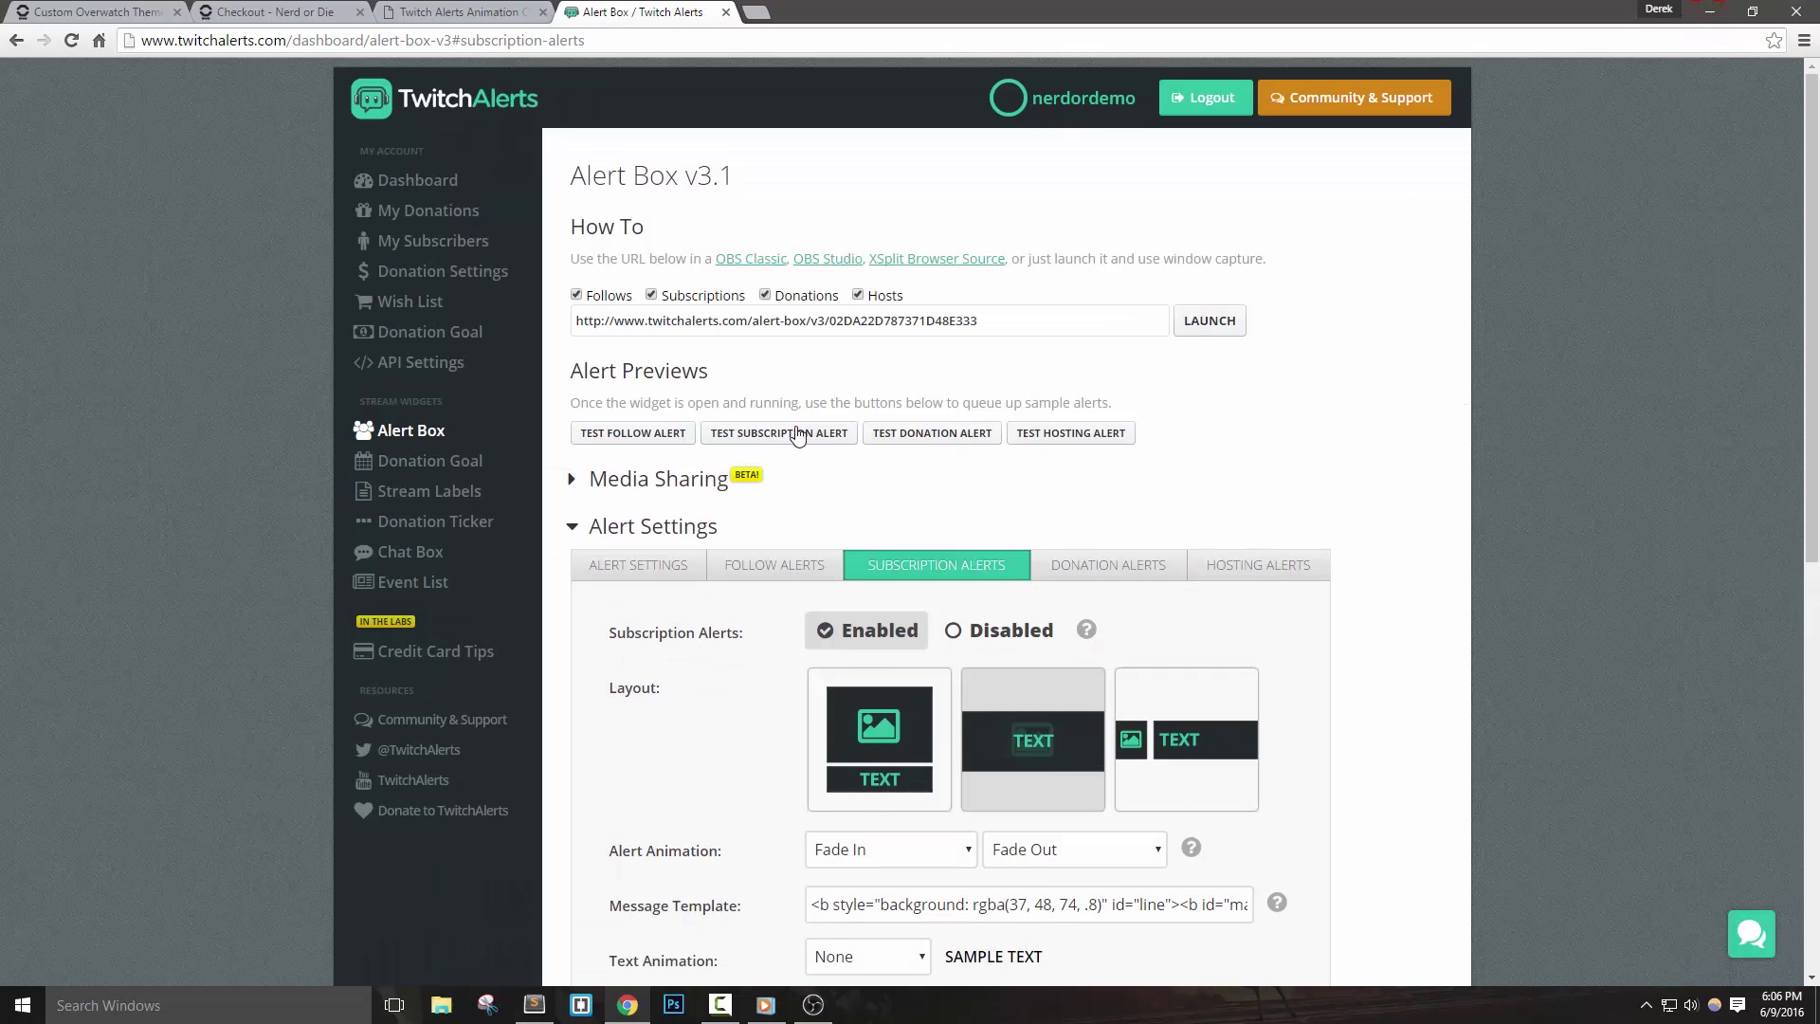
left_click(821, 1012)
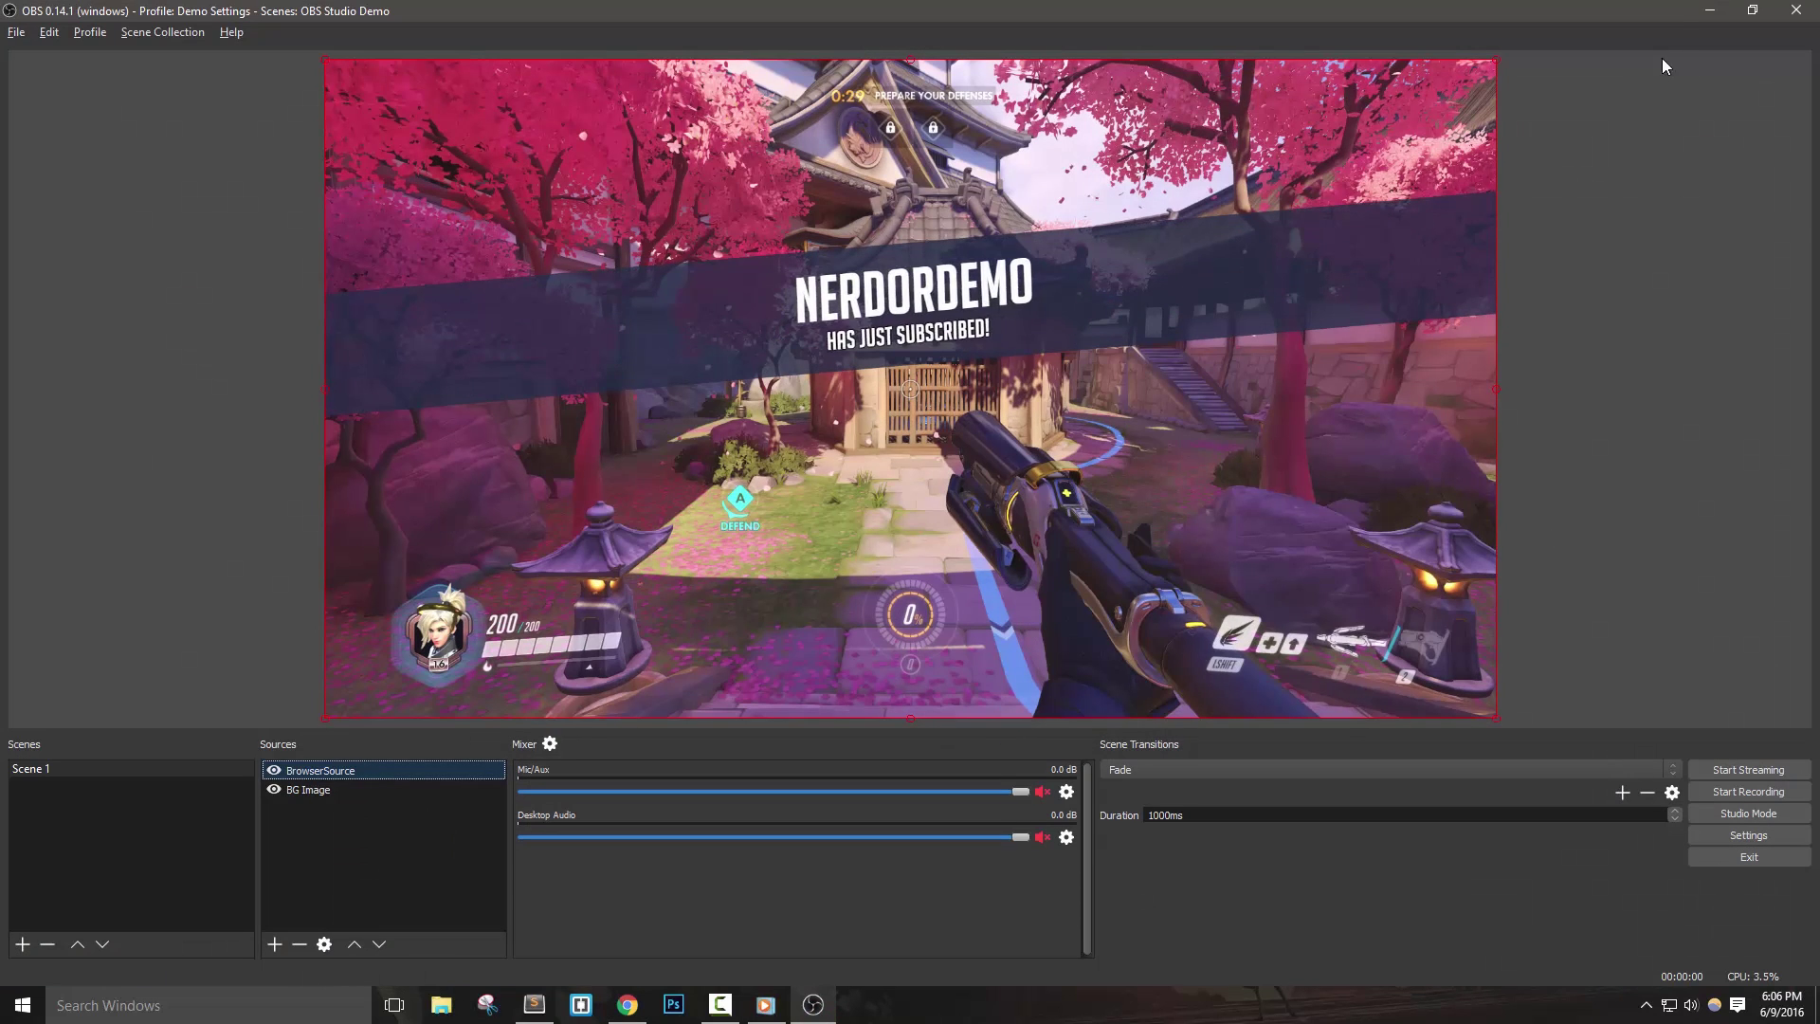
left_click(1711, 14)
scroll(1152, 598, "down", 3)
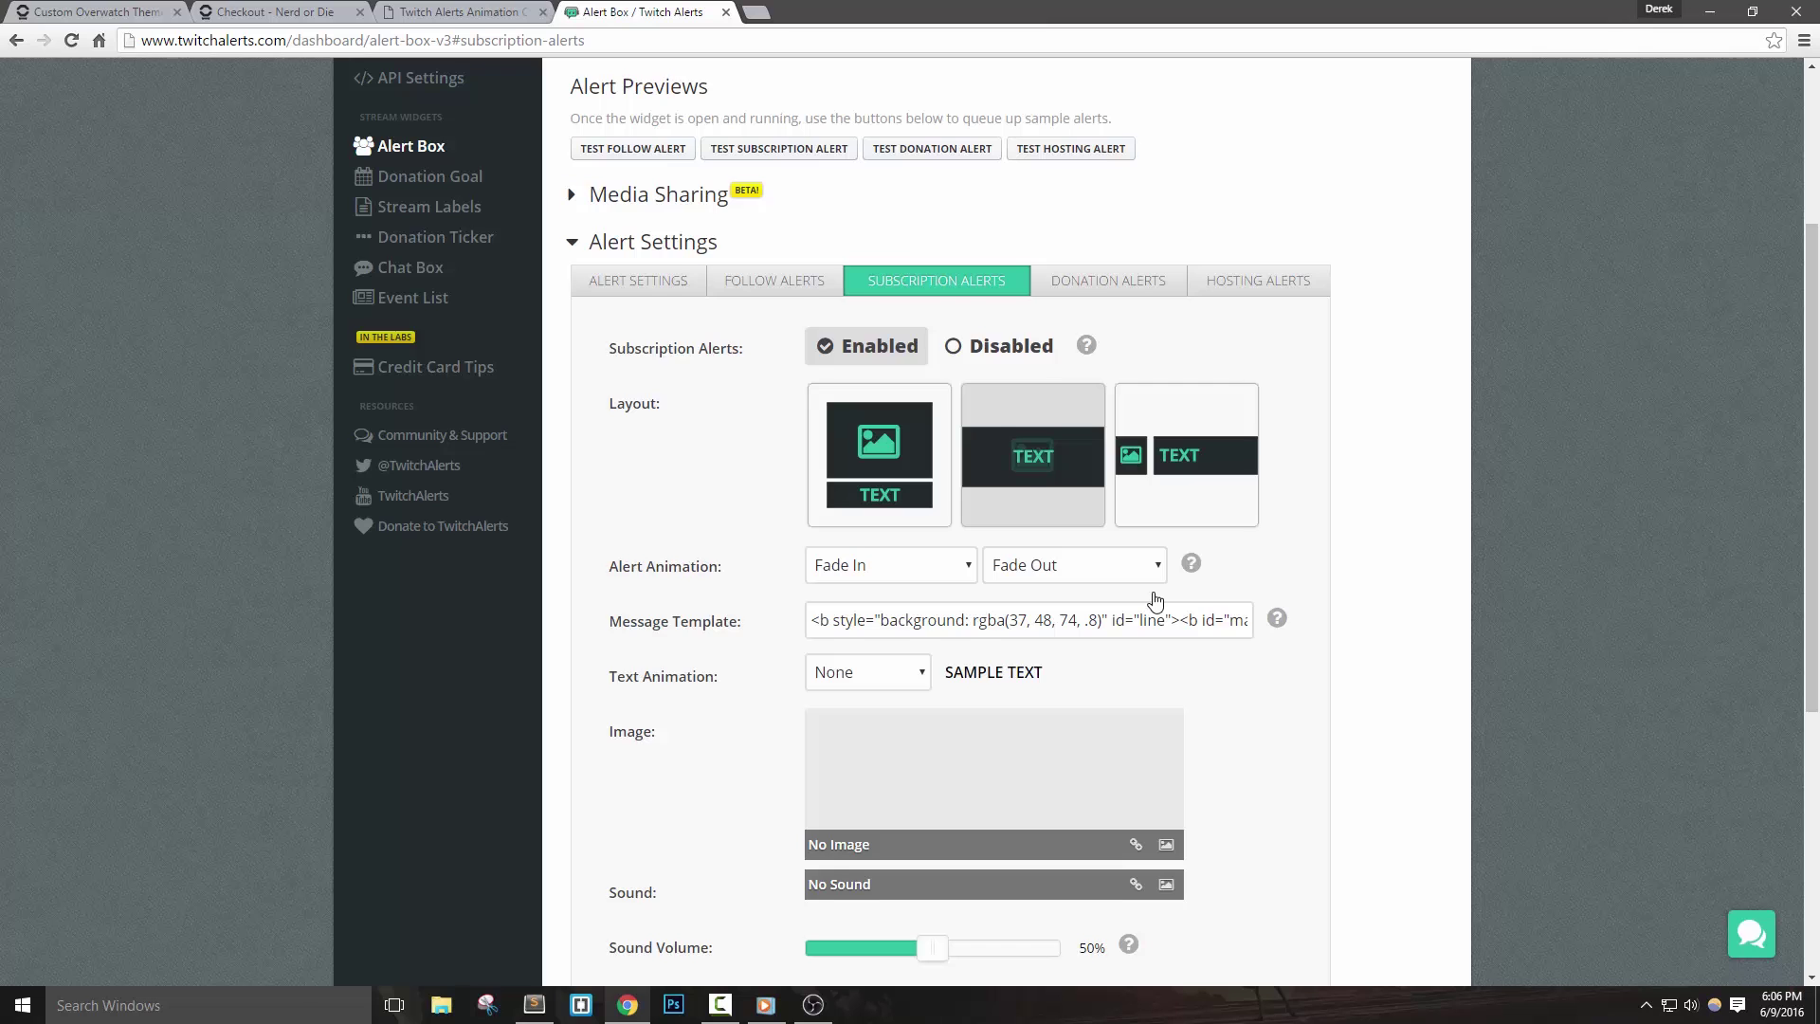
scroll(1153, 598, "down", 3)
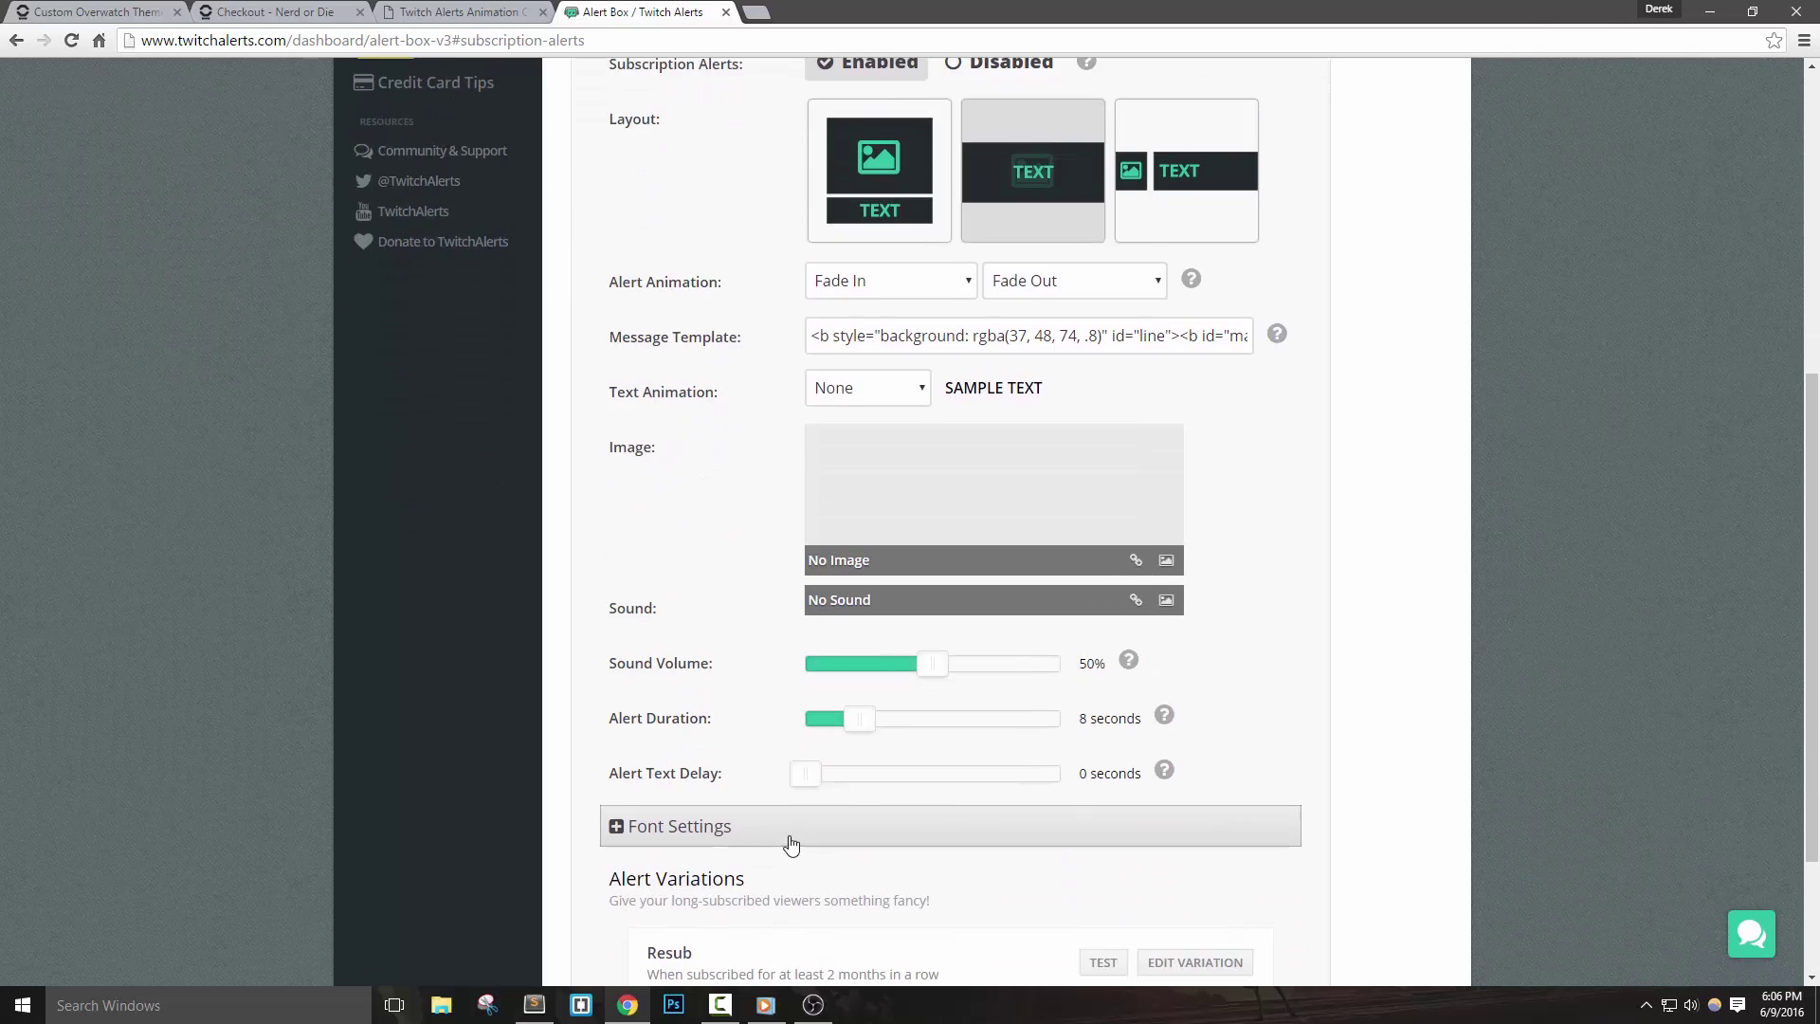
Step: Uncheck Follows and Subscriptions so the widget link covers only Donations and Hosts
left_click(788, 834)
scroll(968, 809, "down", 3)
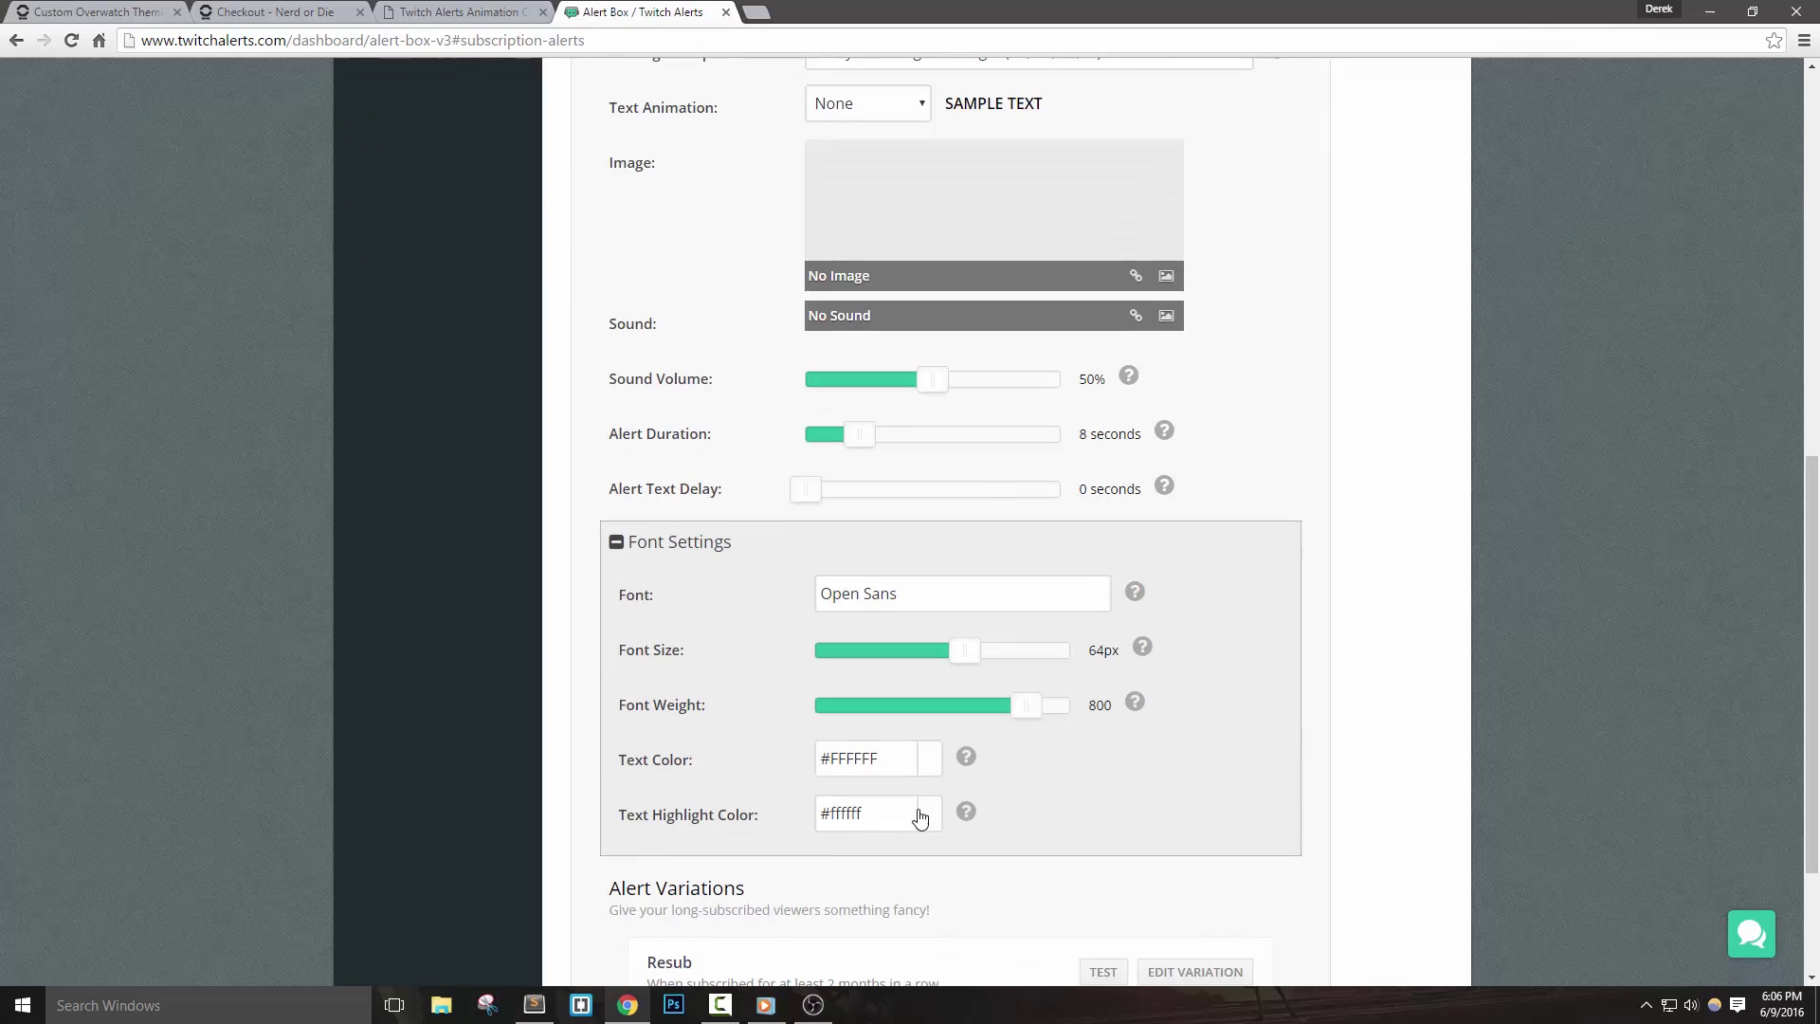
scroll(1190, 825, "up", 9)
left_click(765, 294)
left_click(858, 295)
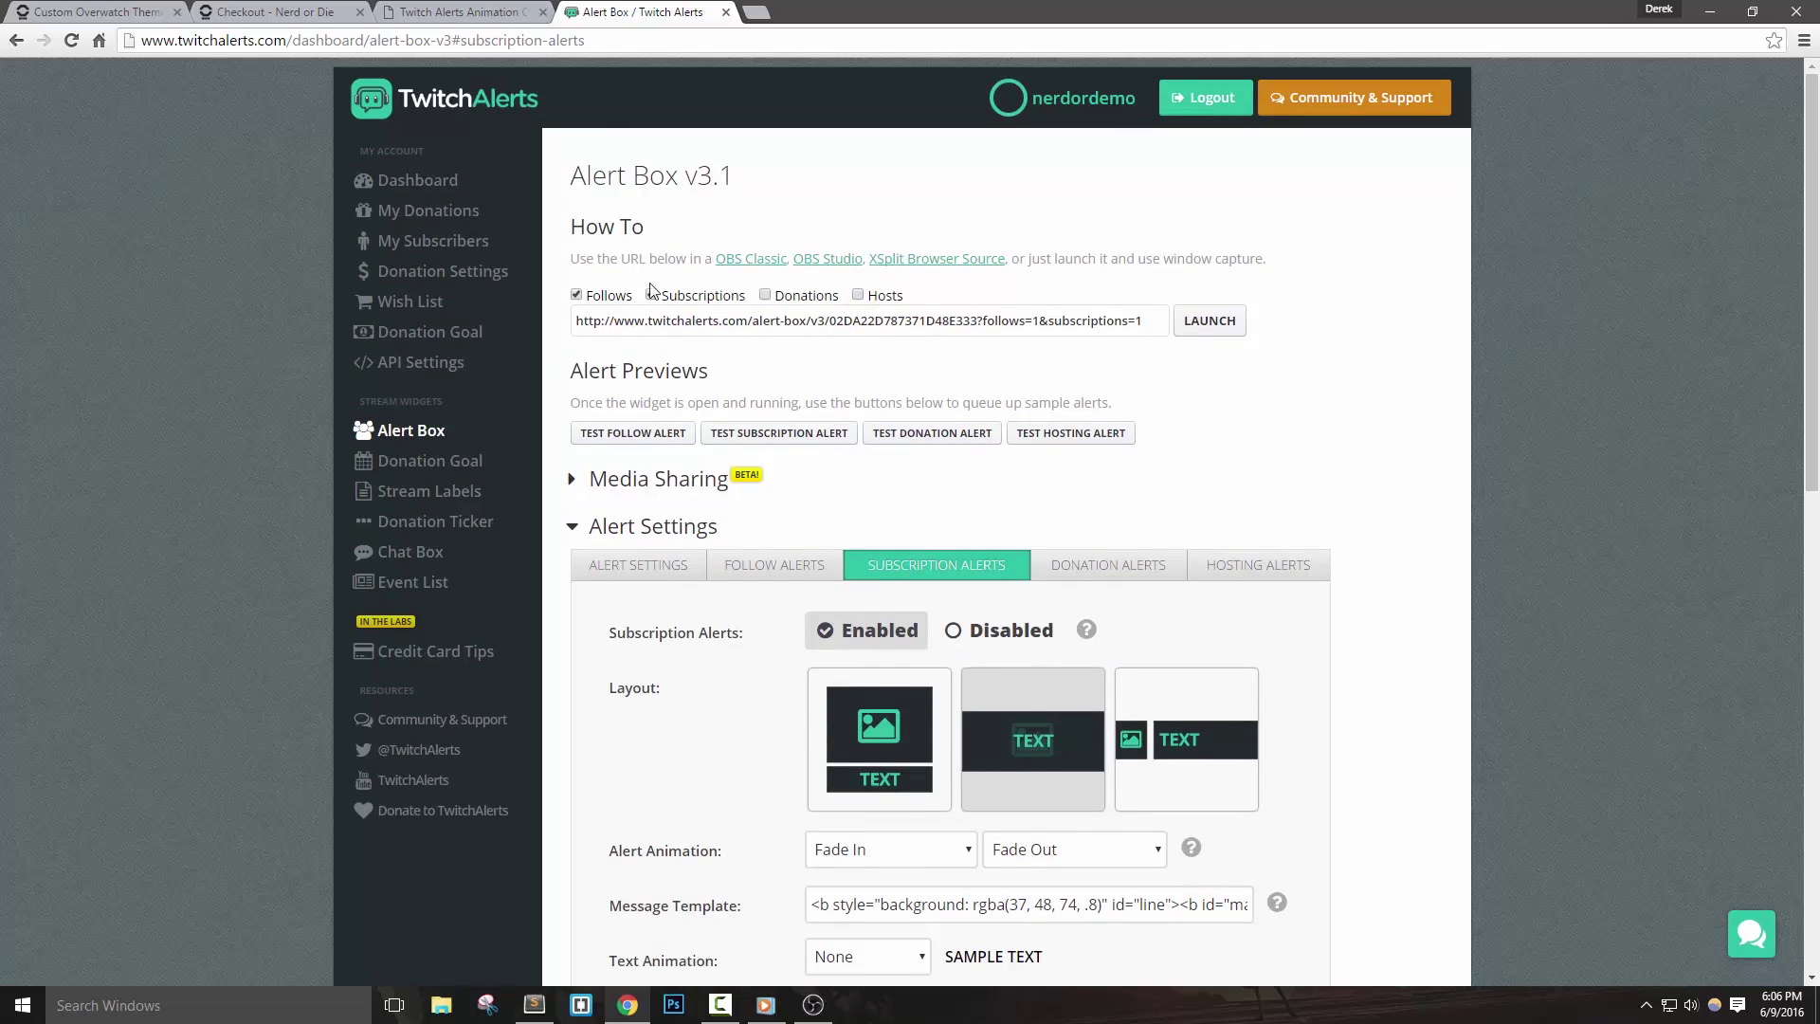
left_click(765, 295)
left_click(858, 295)
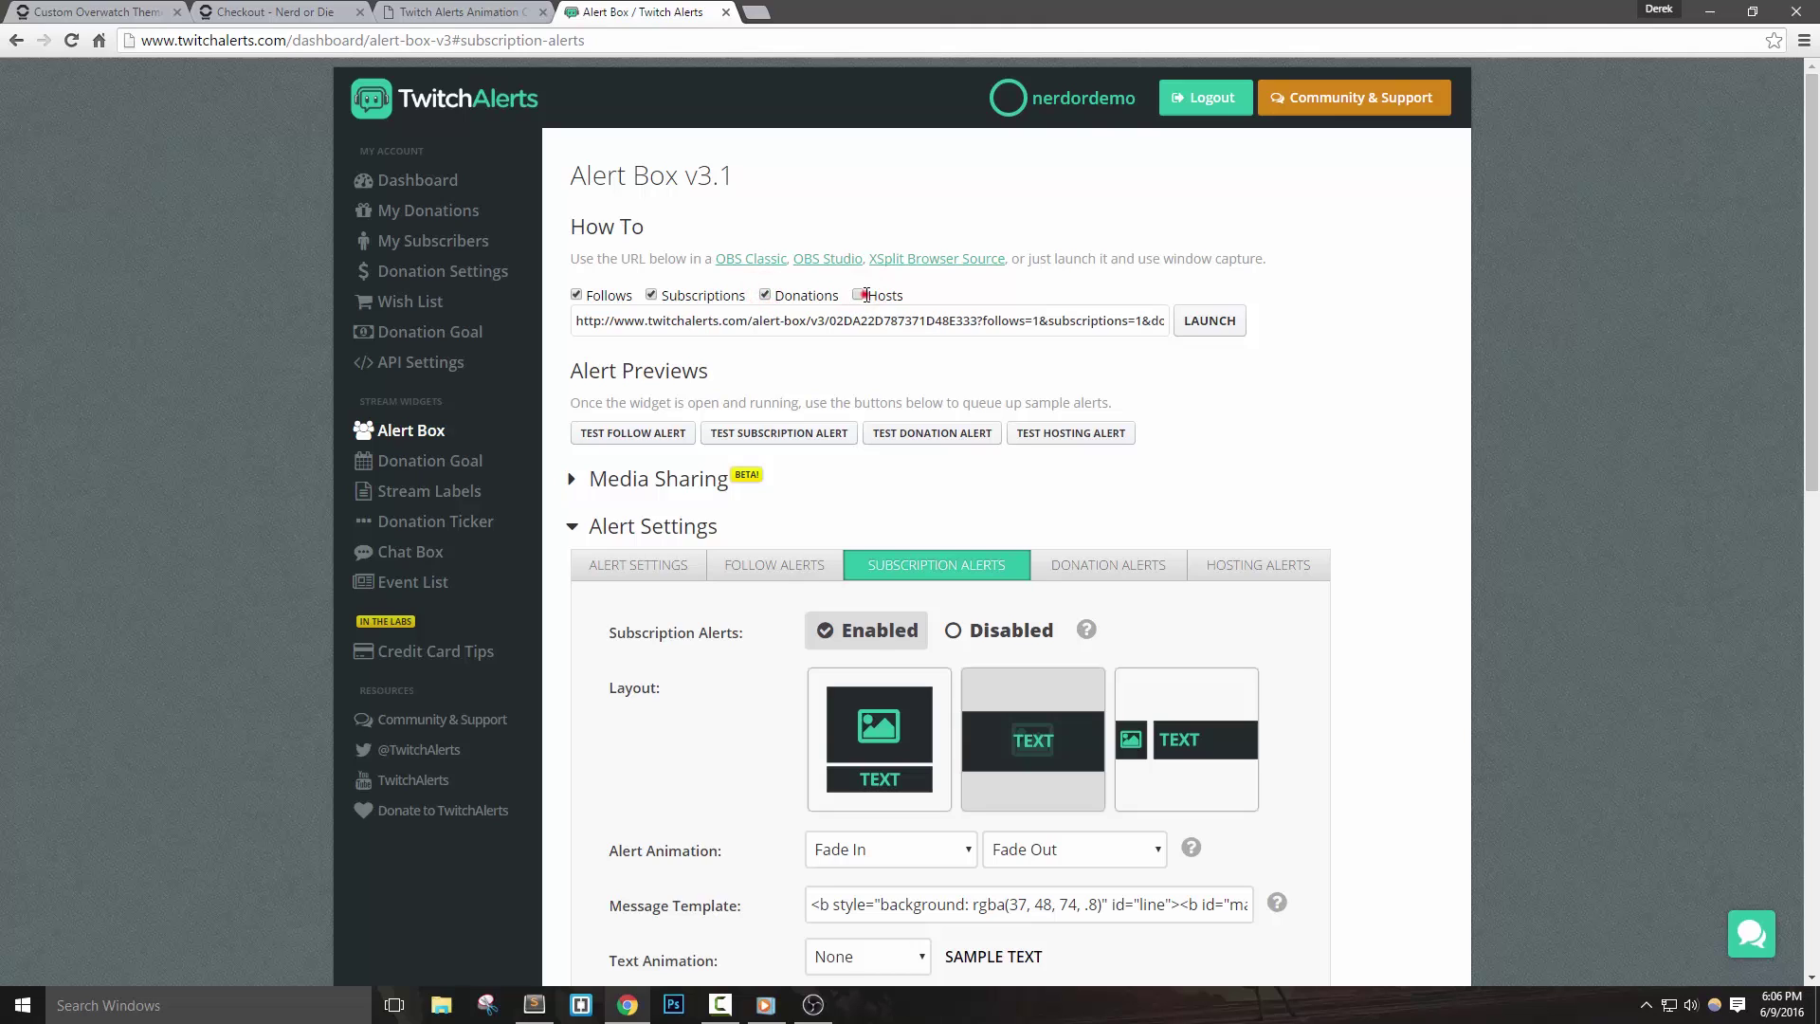
left_click(651, 295)
left_click(576, 295)
Step: Copy the donations-and-hosts widget link
left_click(1116, 324)
right_click(1116, 324)
left_click(1149, 355)
Step: In OBS, add 'Another Browser Source' loading the pasted donations-and-hosts alert link
left_click(813, 1007)
right_click(383, 850)
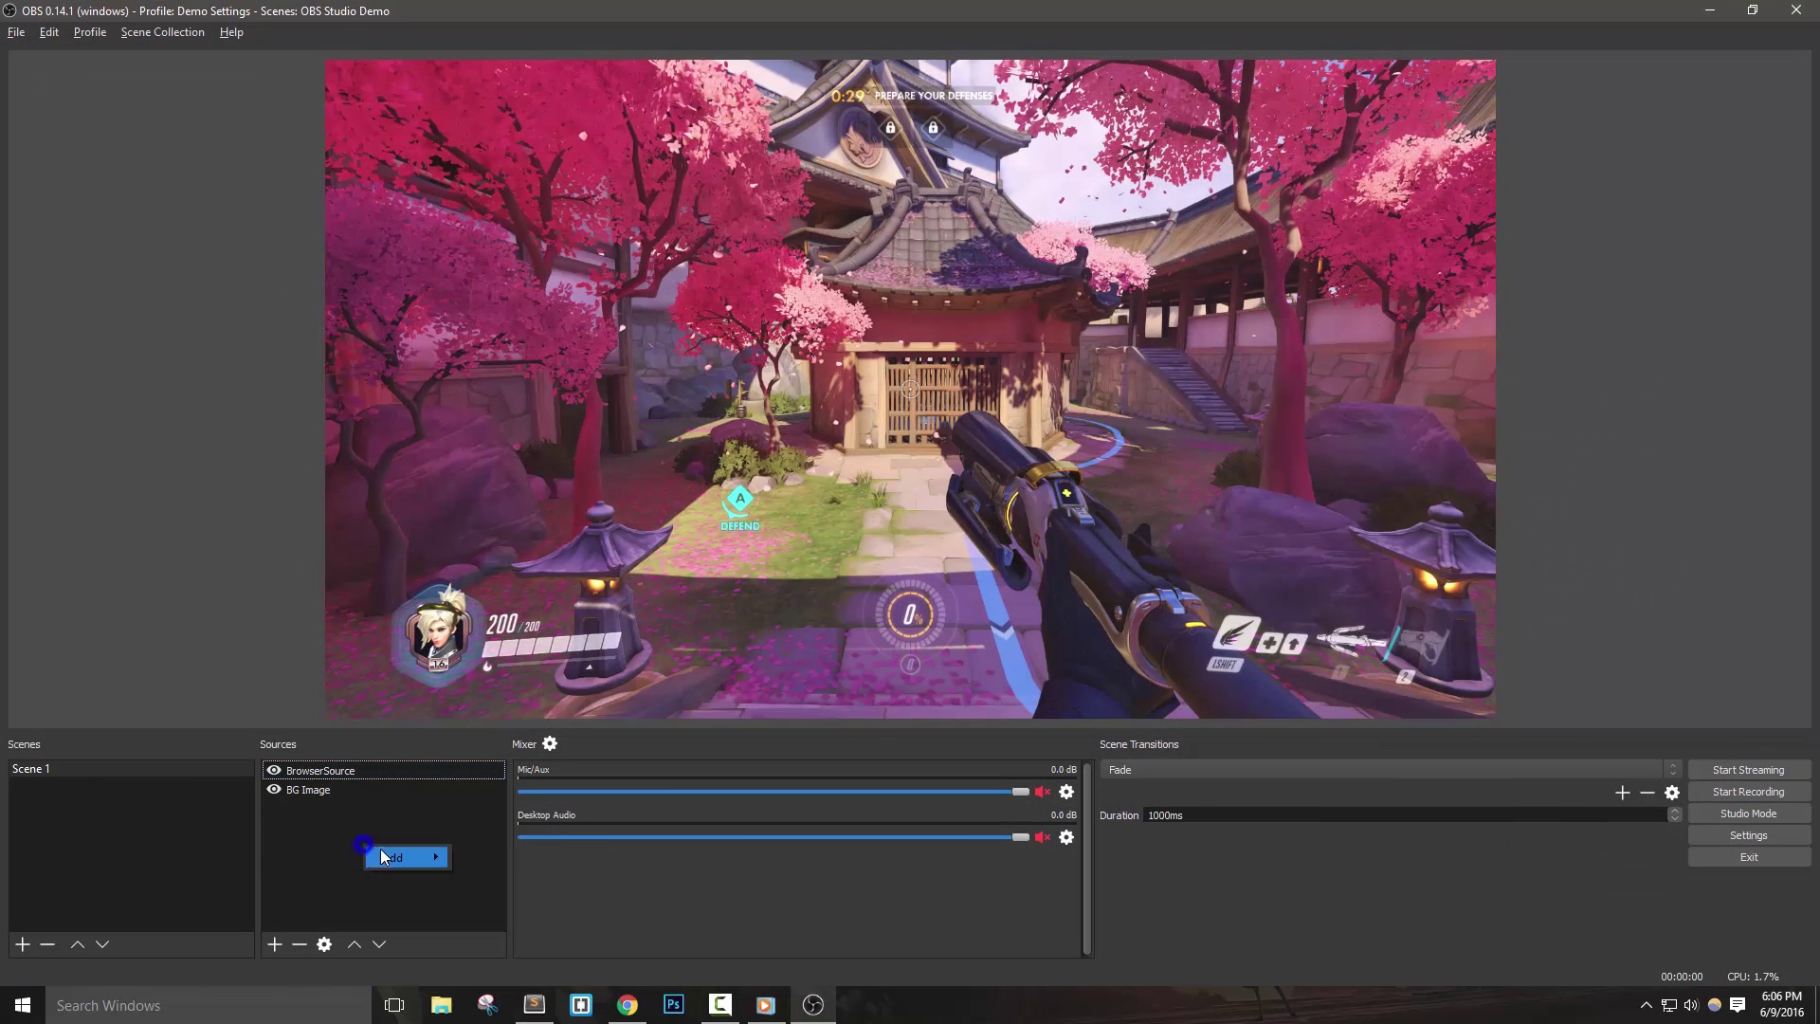
mouse_move(437, 855)
left_click(514, 840)
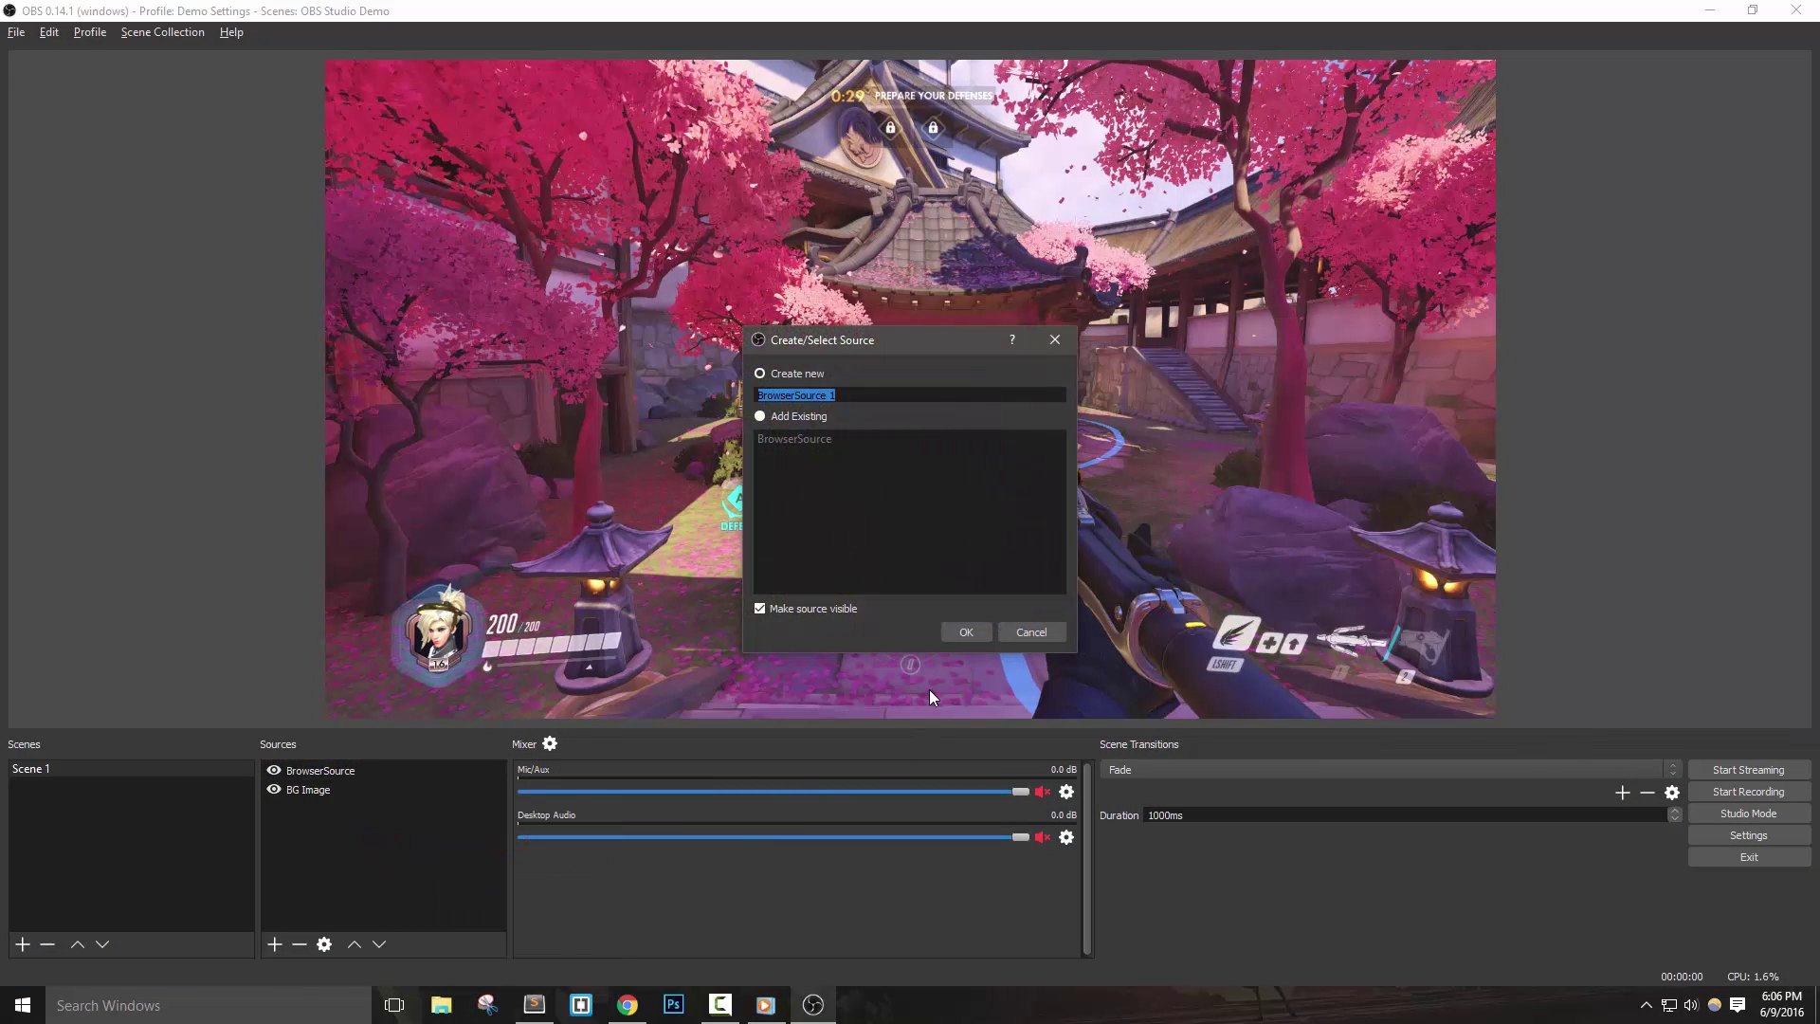
type("Another")
left_click(966, 634)
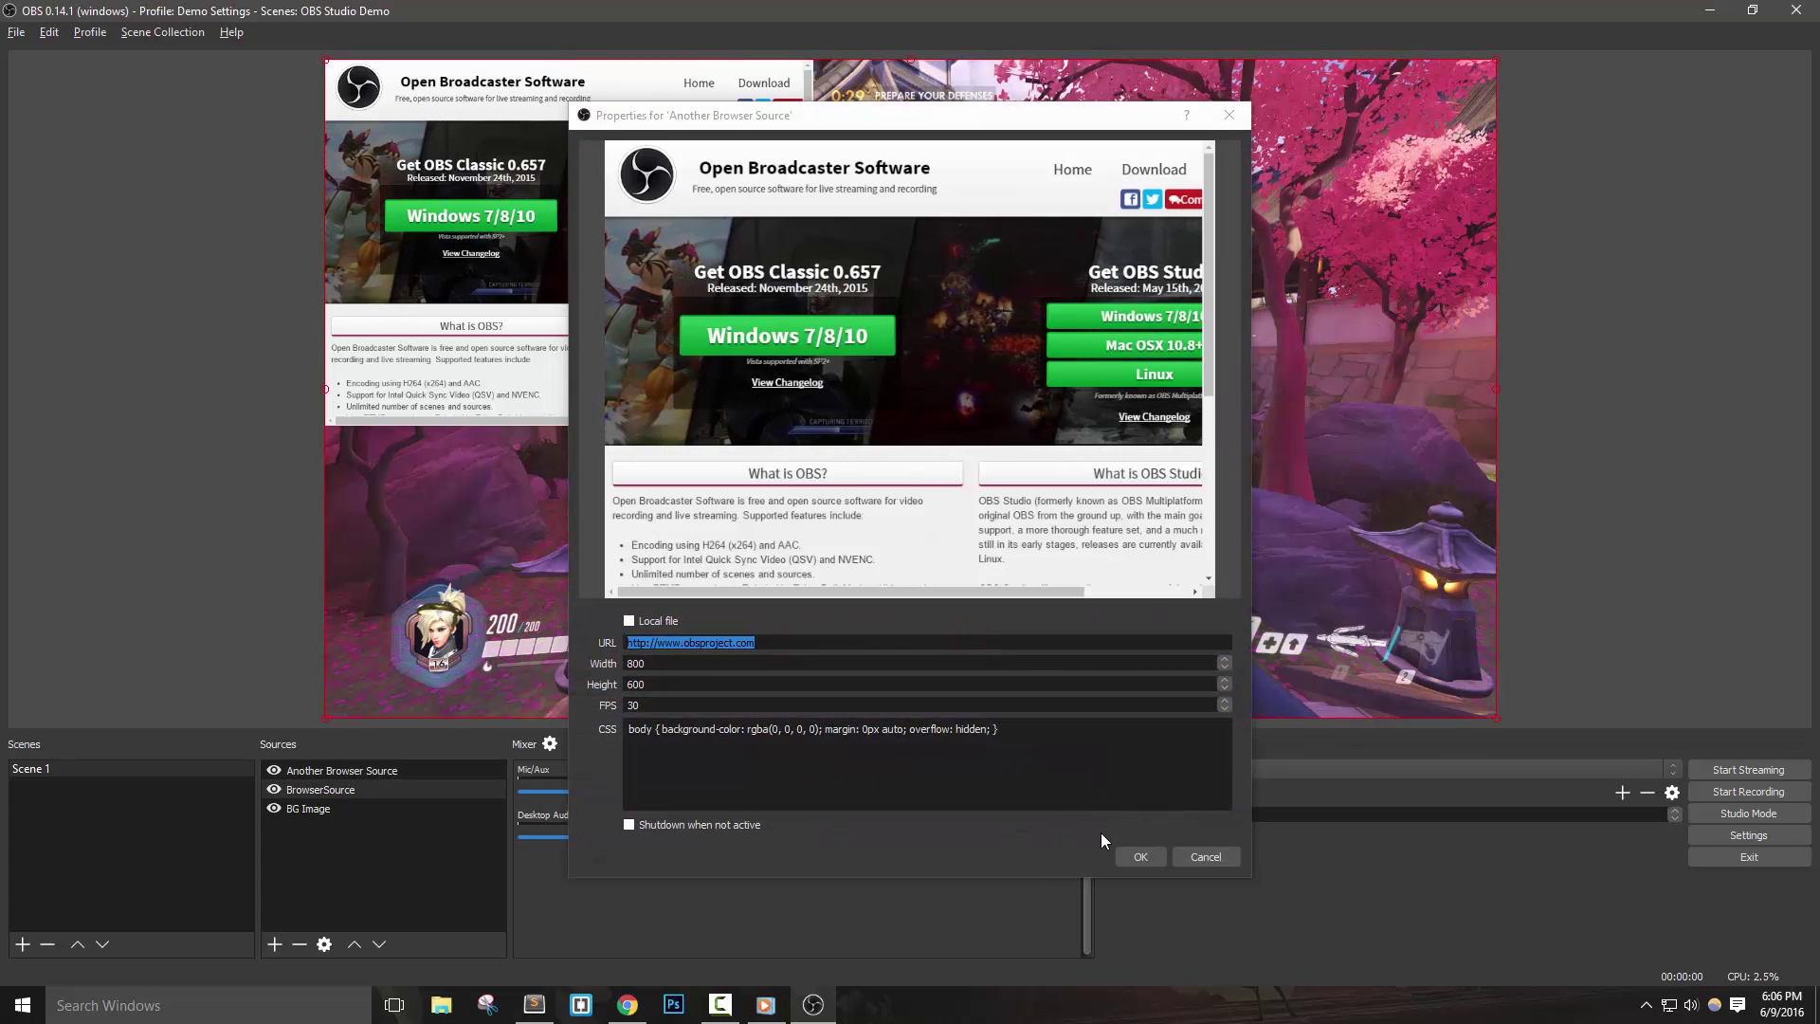
right_click(773, 644)
left_click(824, 741)
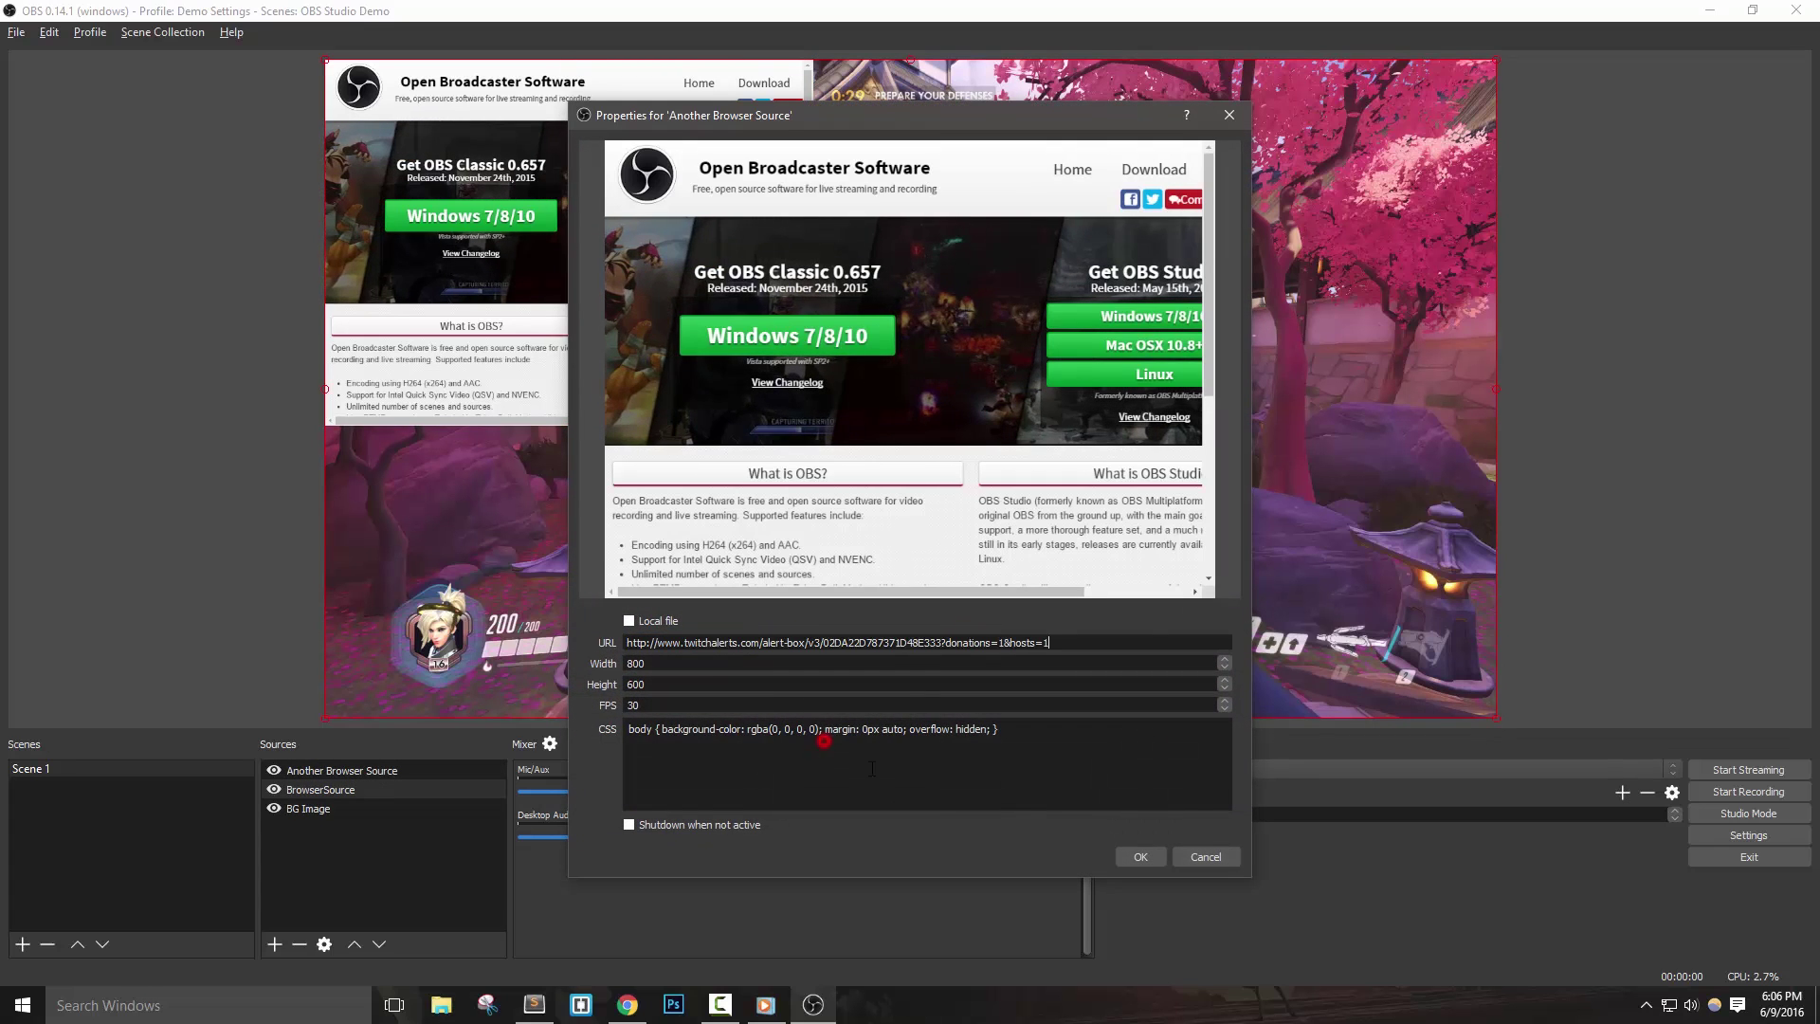
key("Return")
left_click(372, 864)
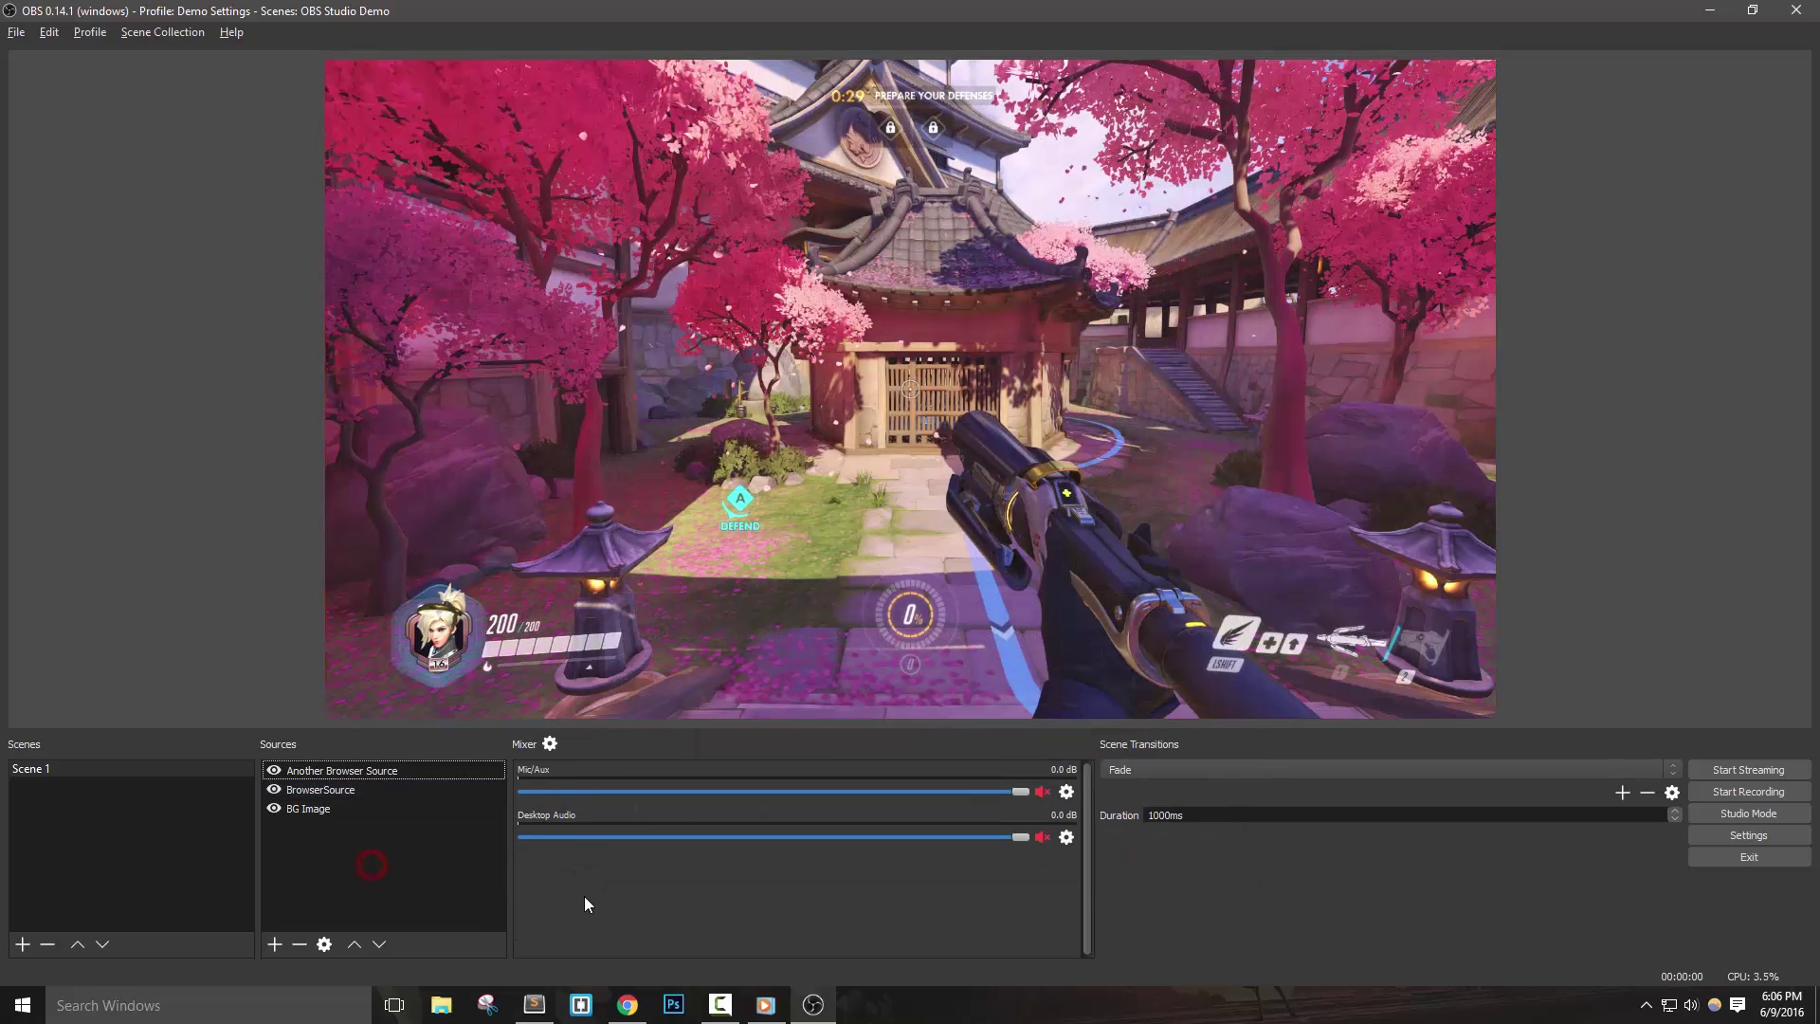
Step: Return to Twitch Alerts and open the follow alert settings
key("alt+Tab")
left_click(1361, 479)
scroll(1308, 504, "down", 3)
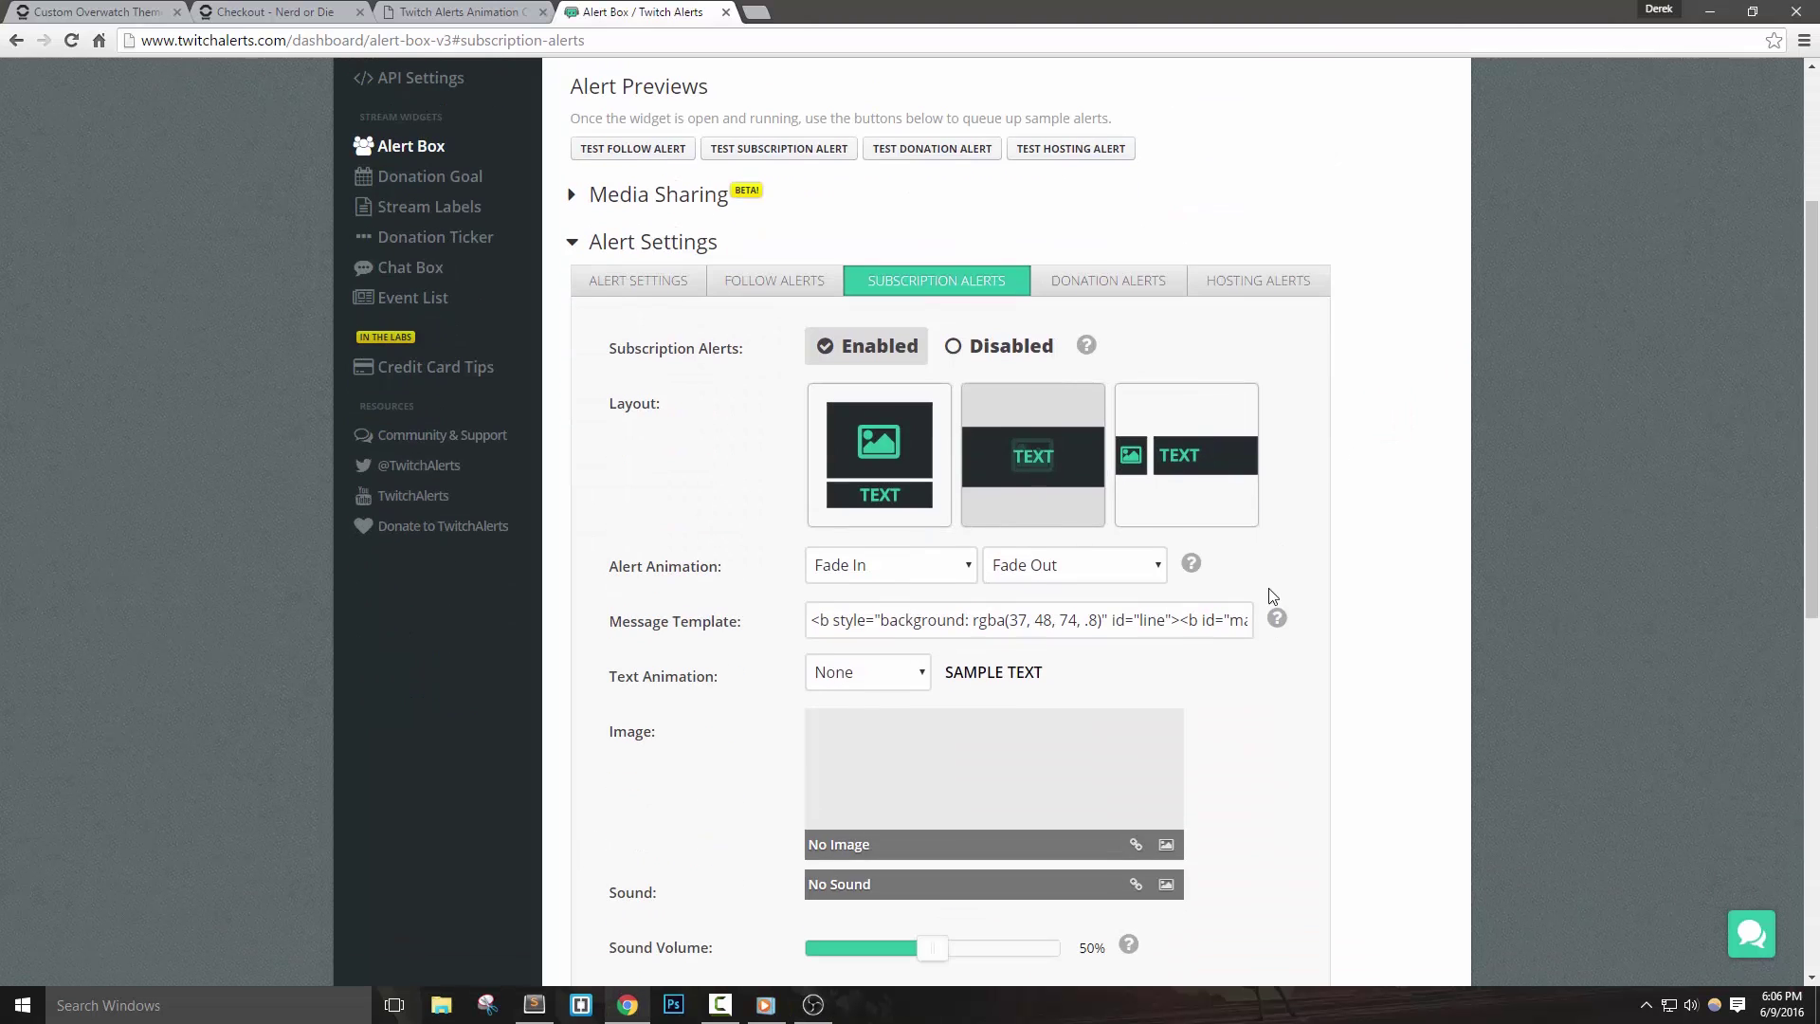
left_click(771, 281)
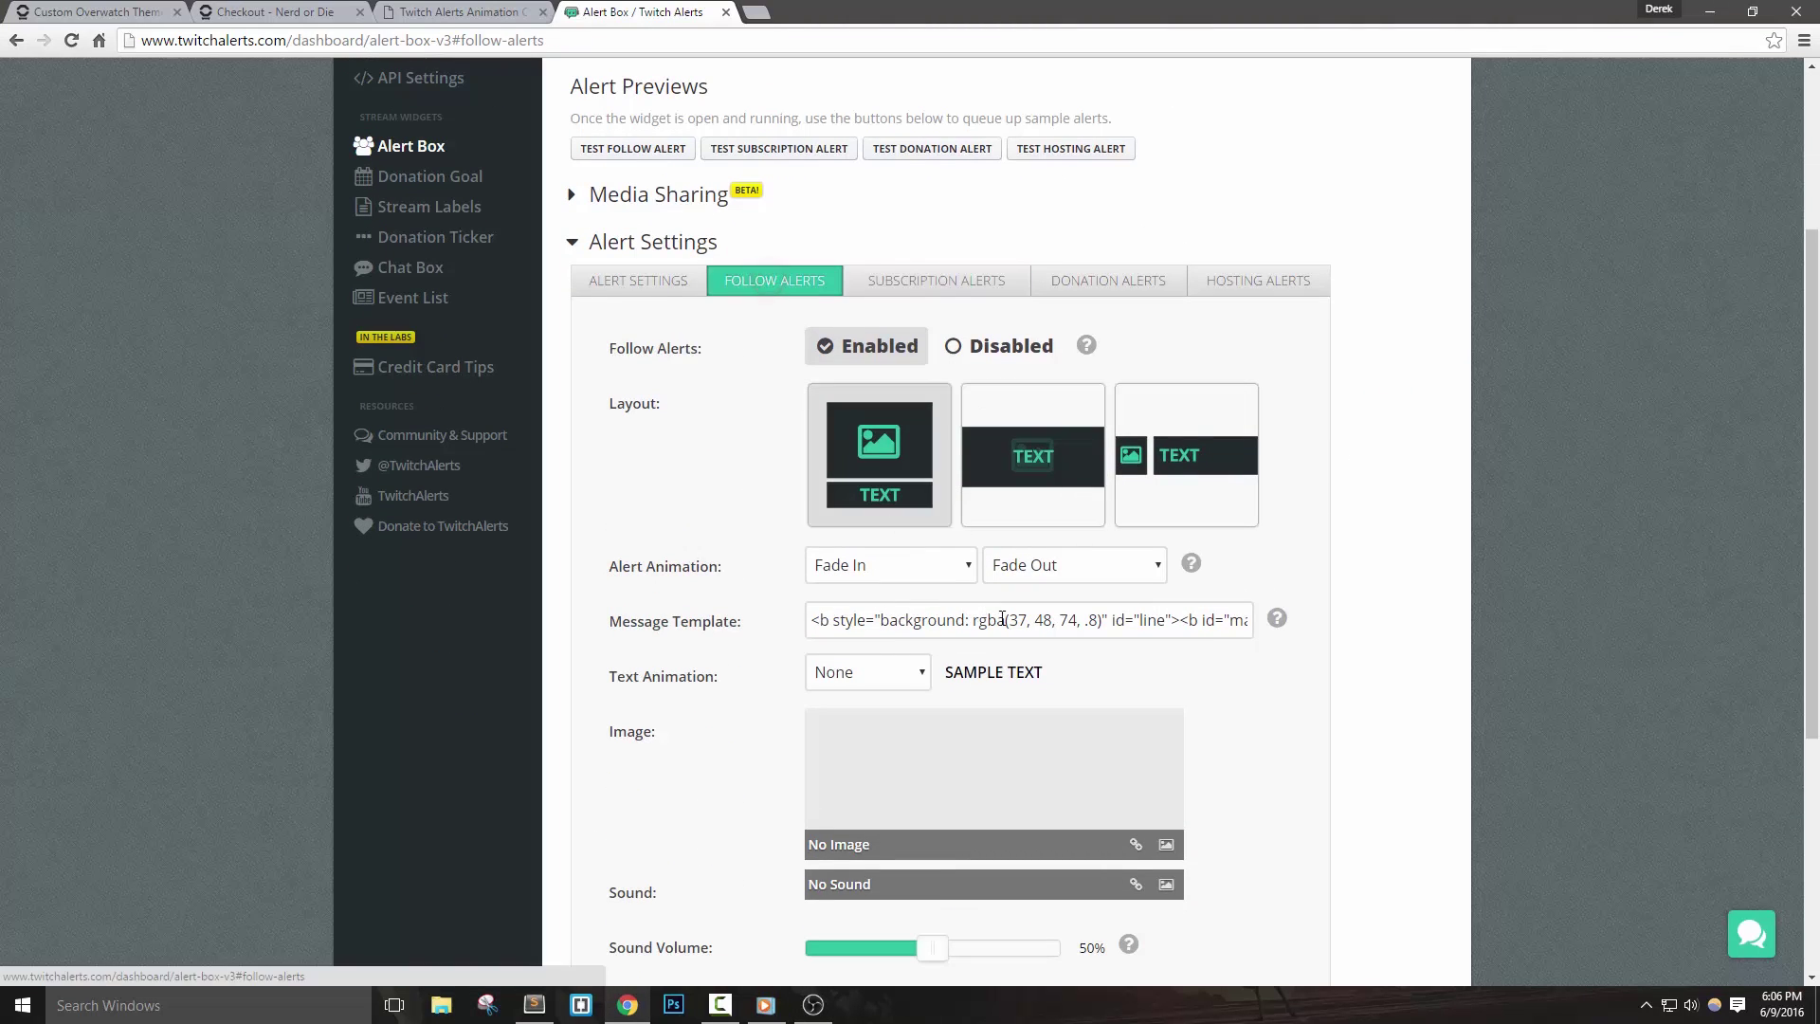
scroll(1024, 659, "down", 2)
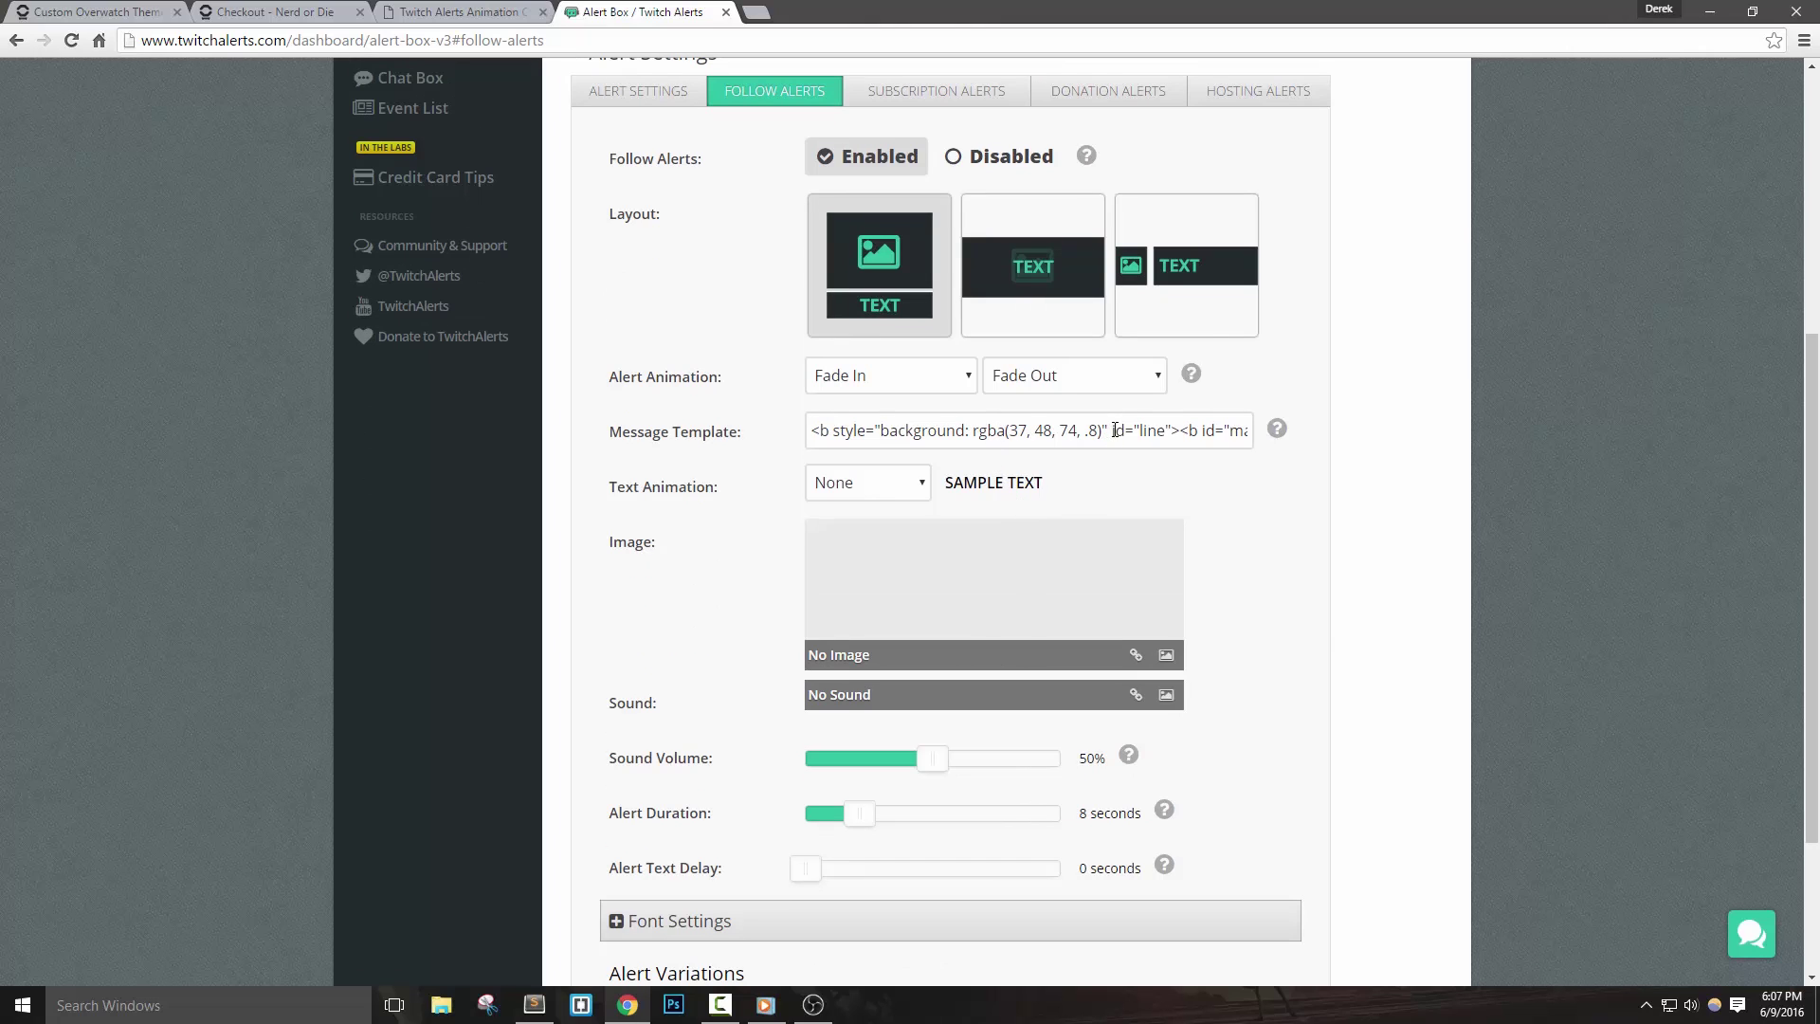
Step: Replace the .8 opacity in the follow template's background rgba value
left_click_drag(1109, 431, 839, 441)
left_click(1030, 438)
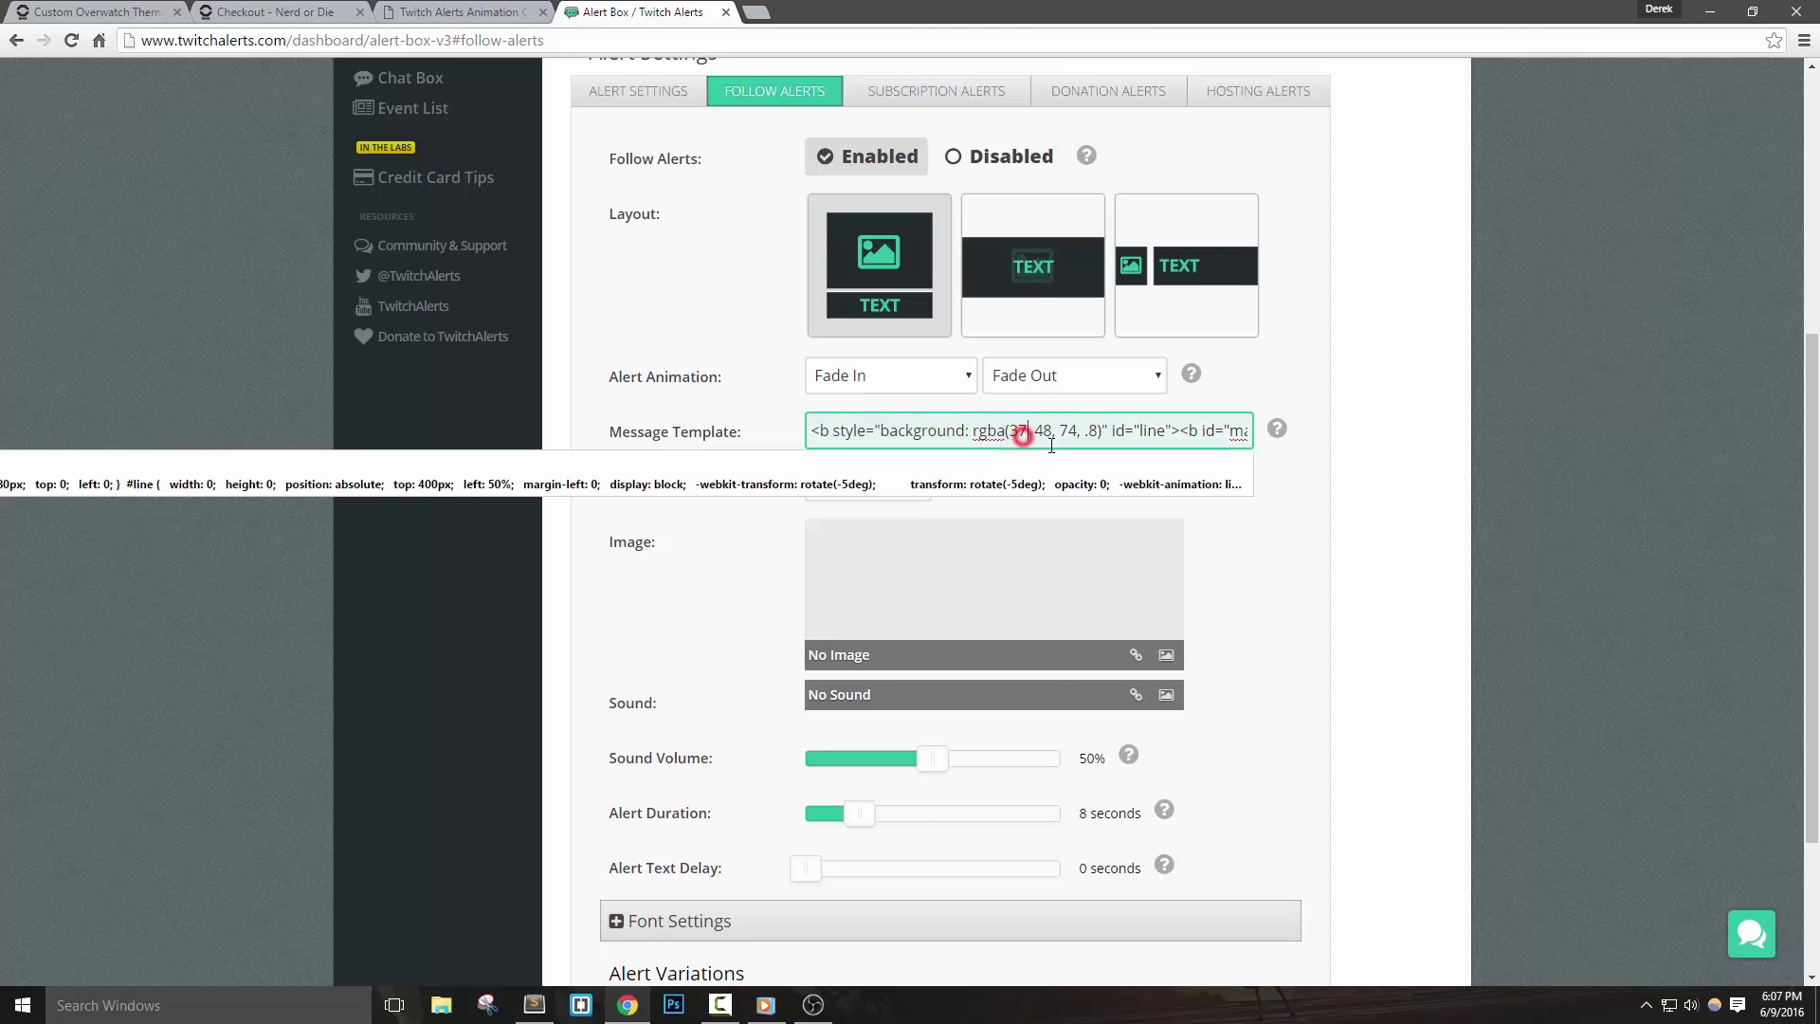
left_click(1280, 590)
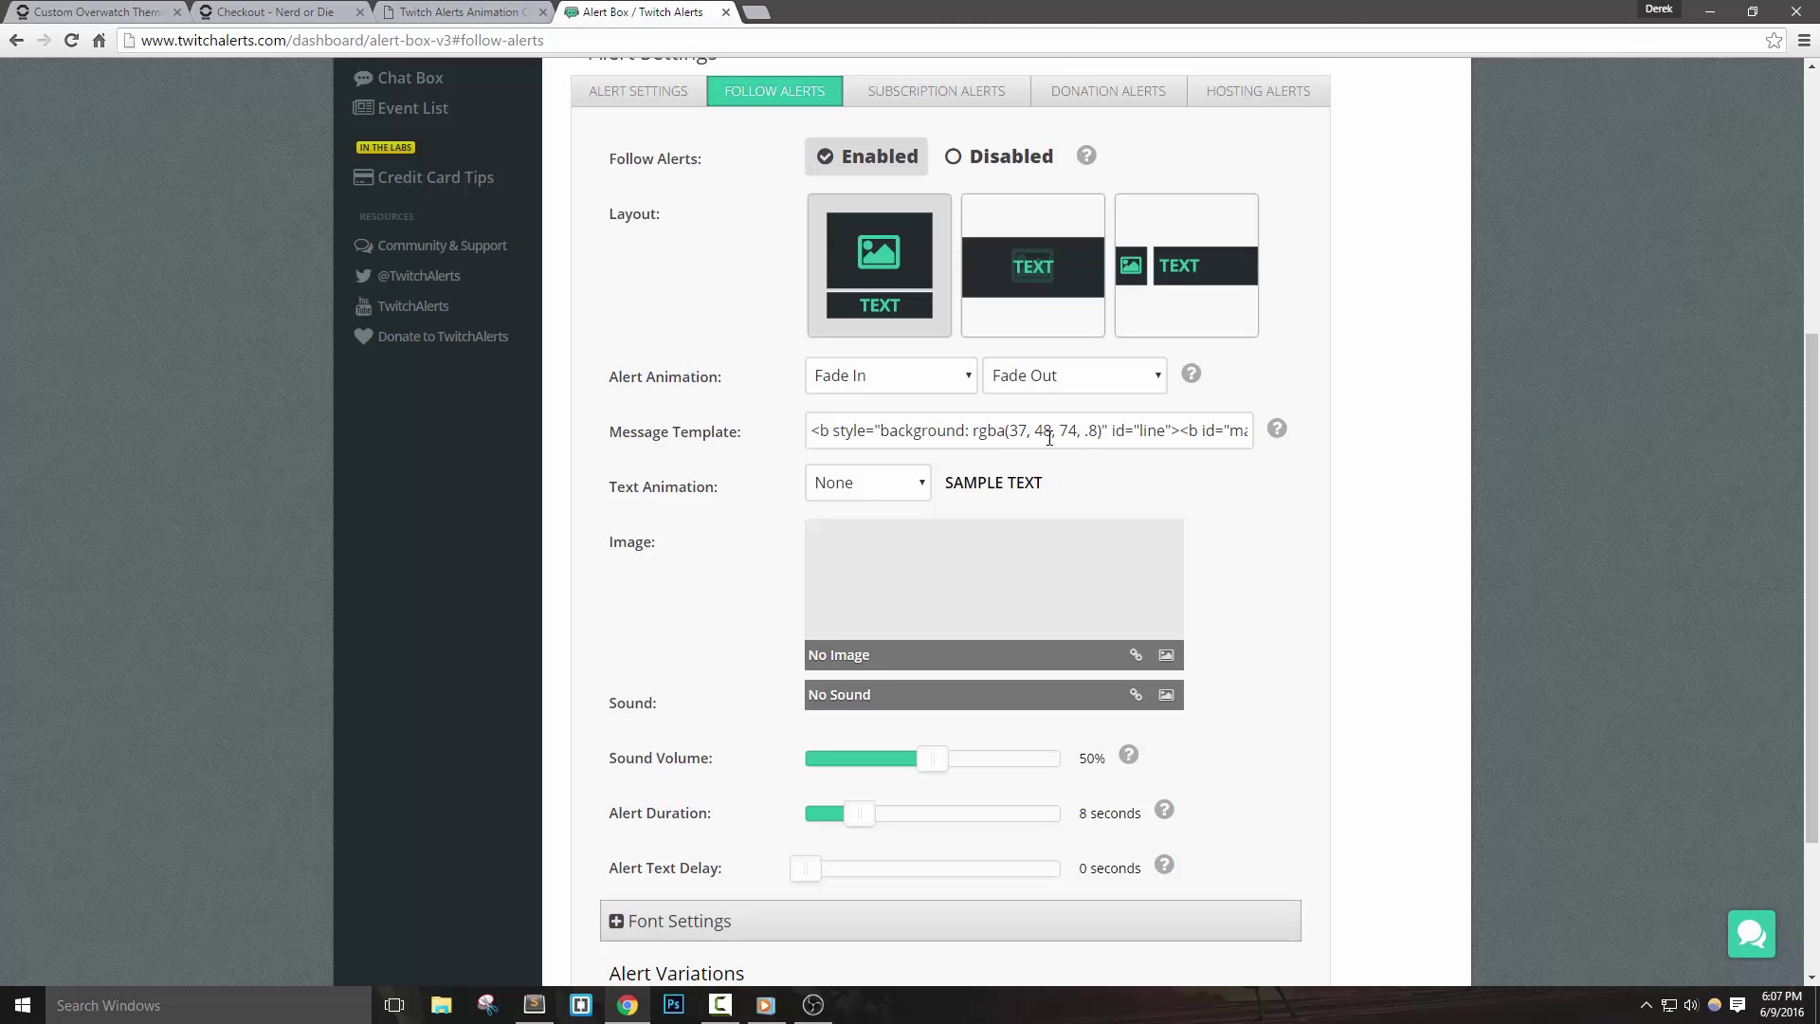
mouse_move(1100, 431)
left_mouse_down()
mouse_move(1007, 430)
mouse_move(1105, 433)
left_mouse_up()
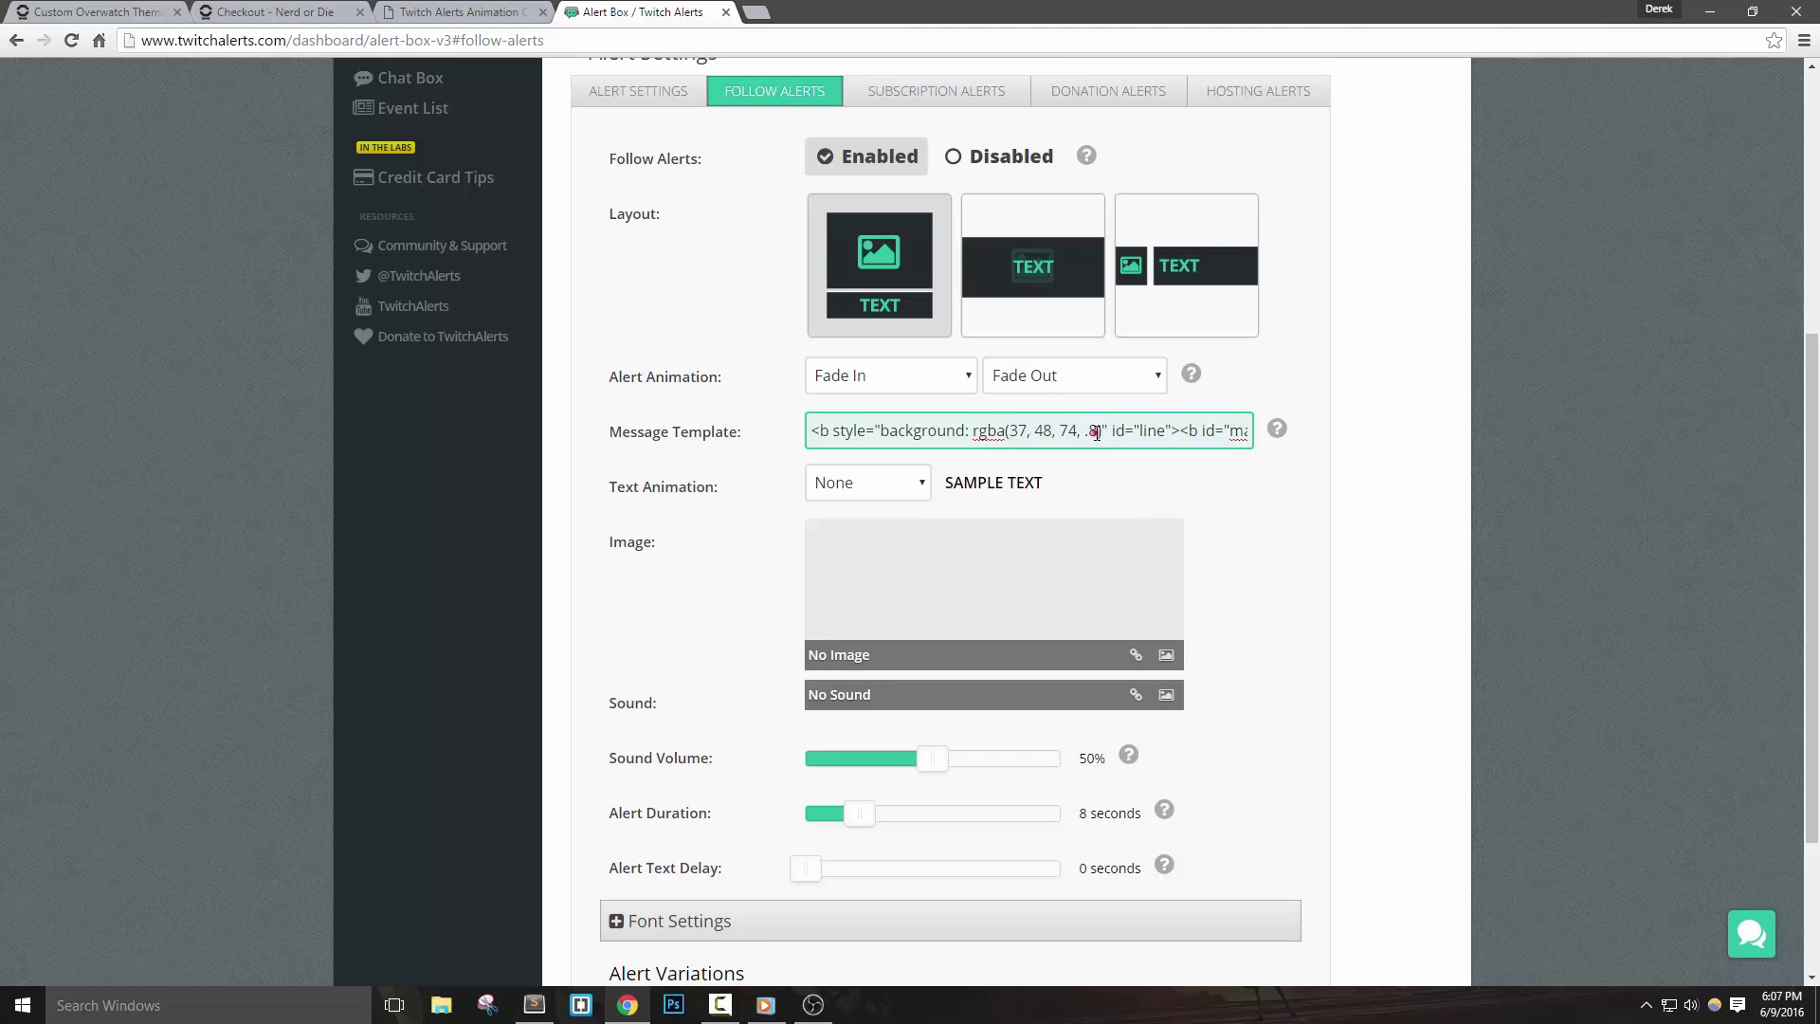
key("End")
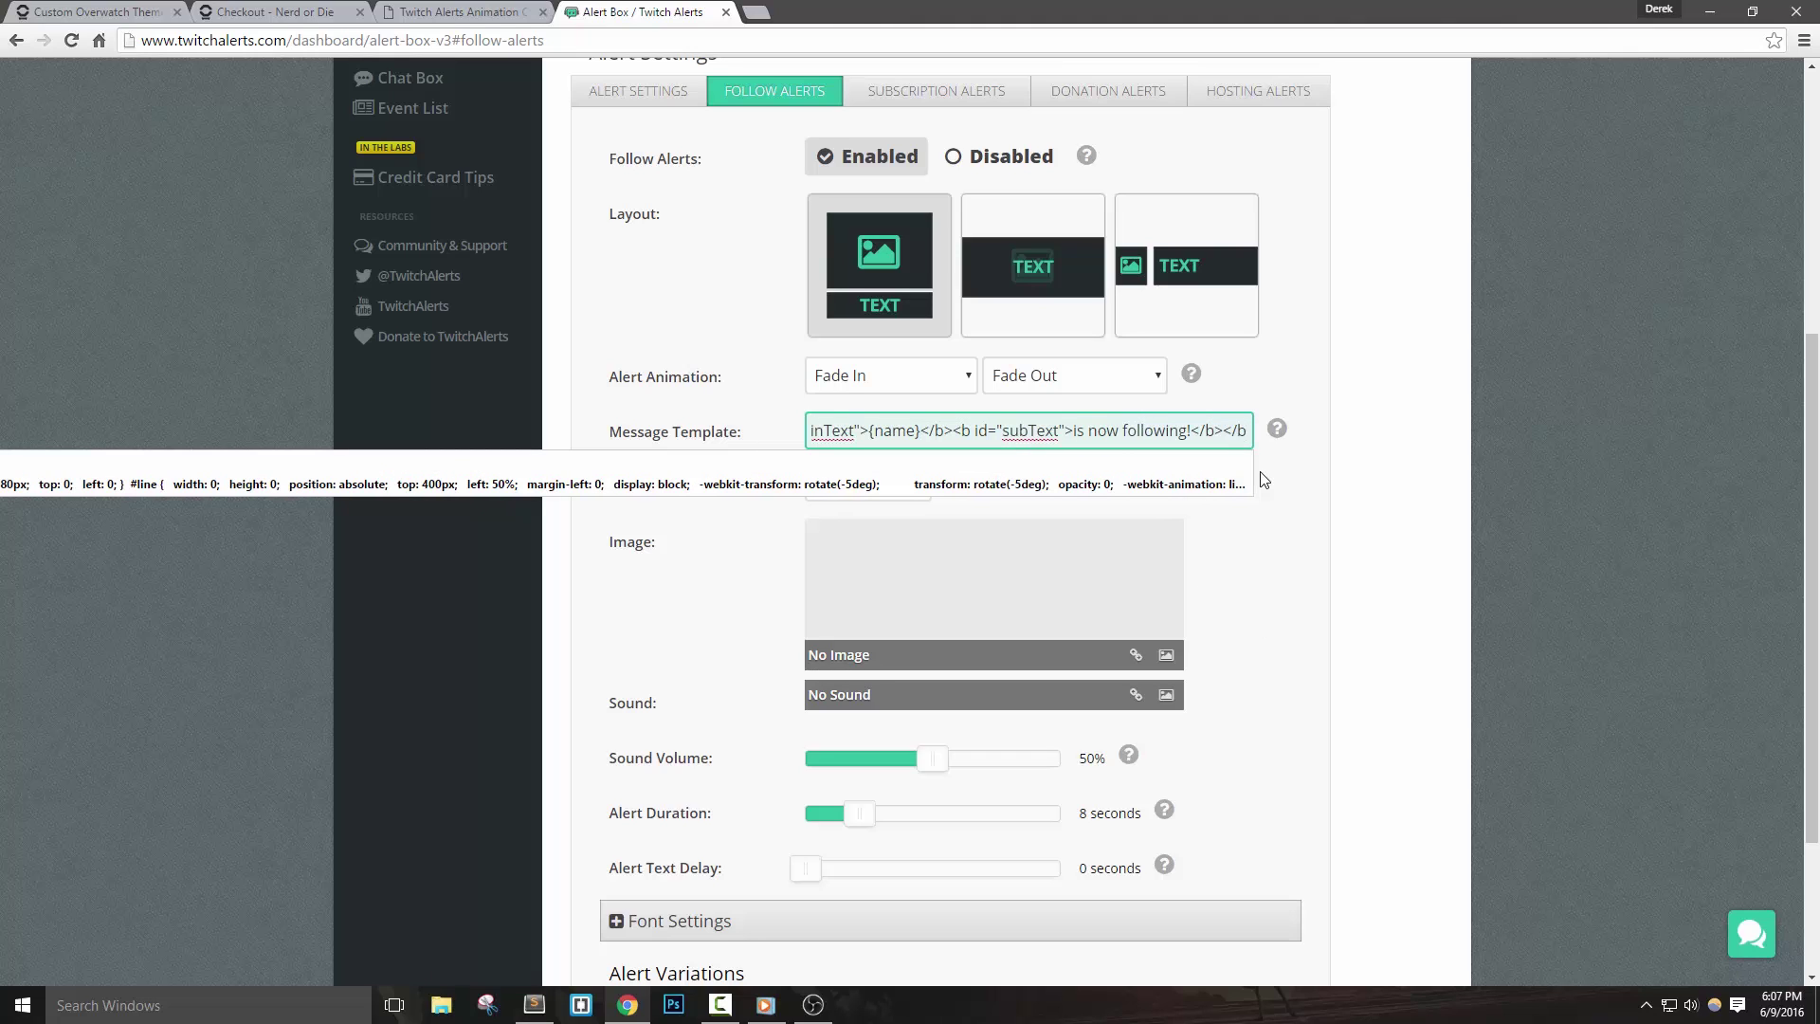
type(">")
key("Home")
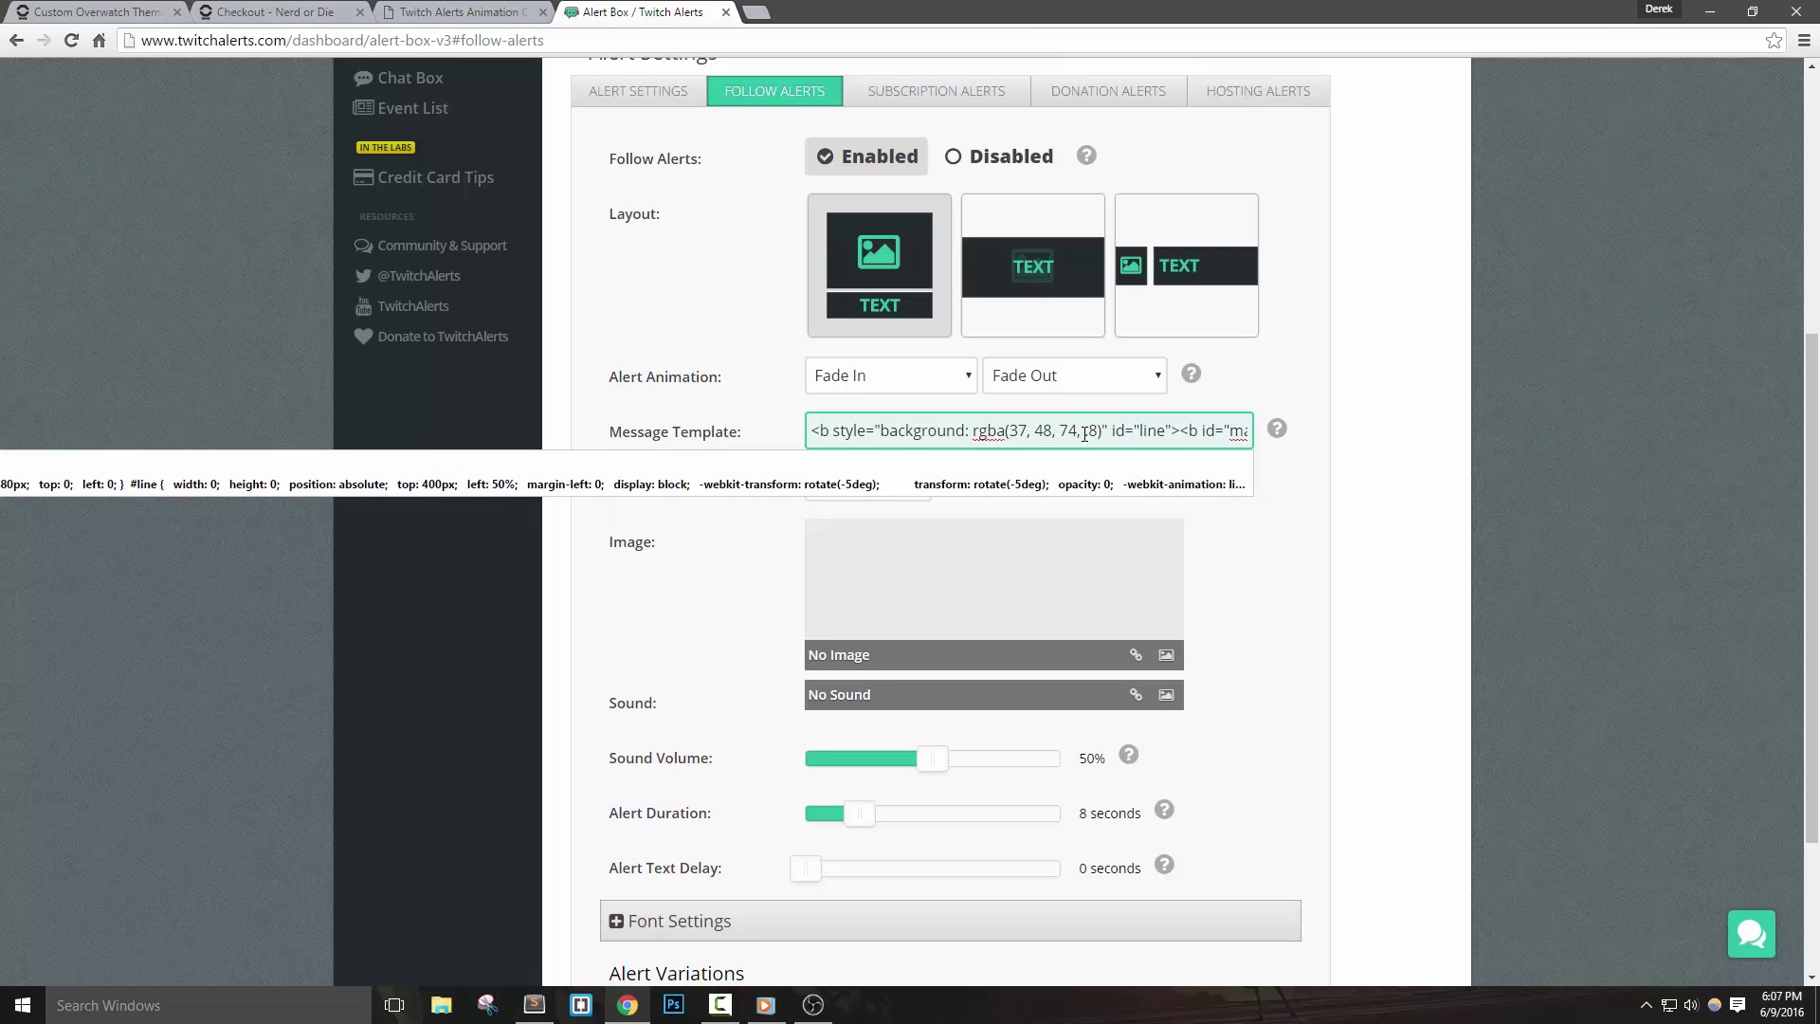
left_click(1095, 433)
key("BackSpace")
key("BackSpace")
type("1")
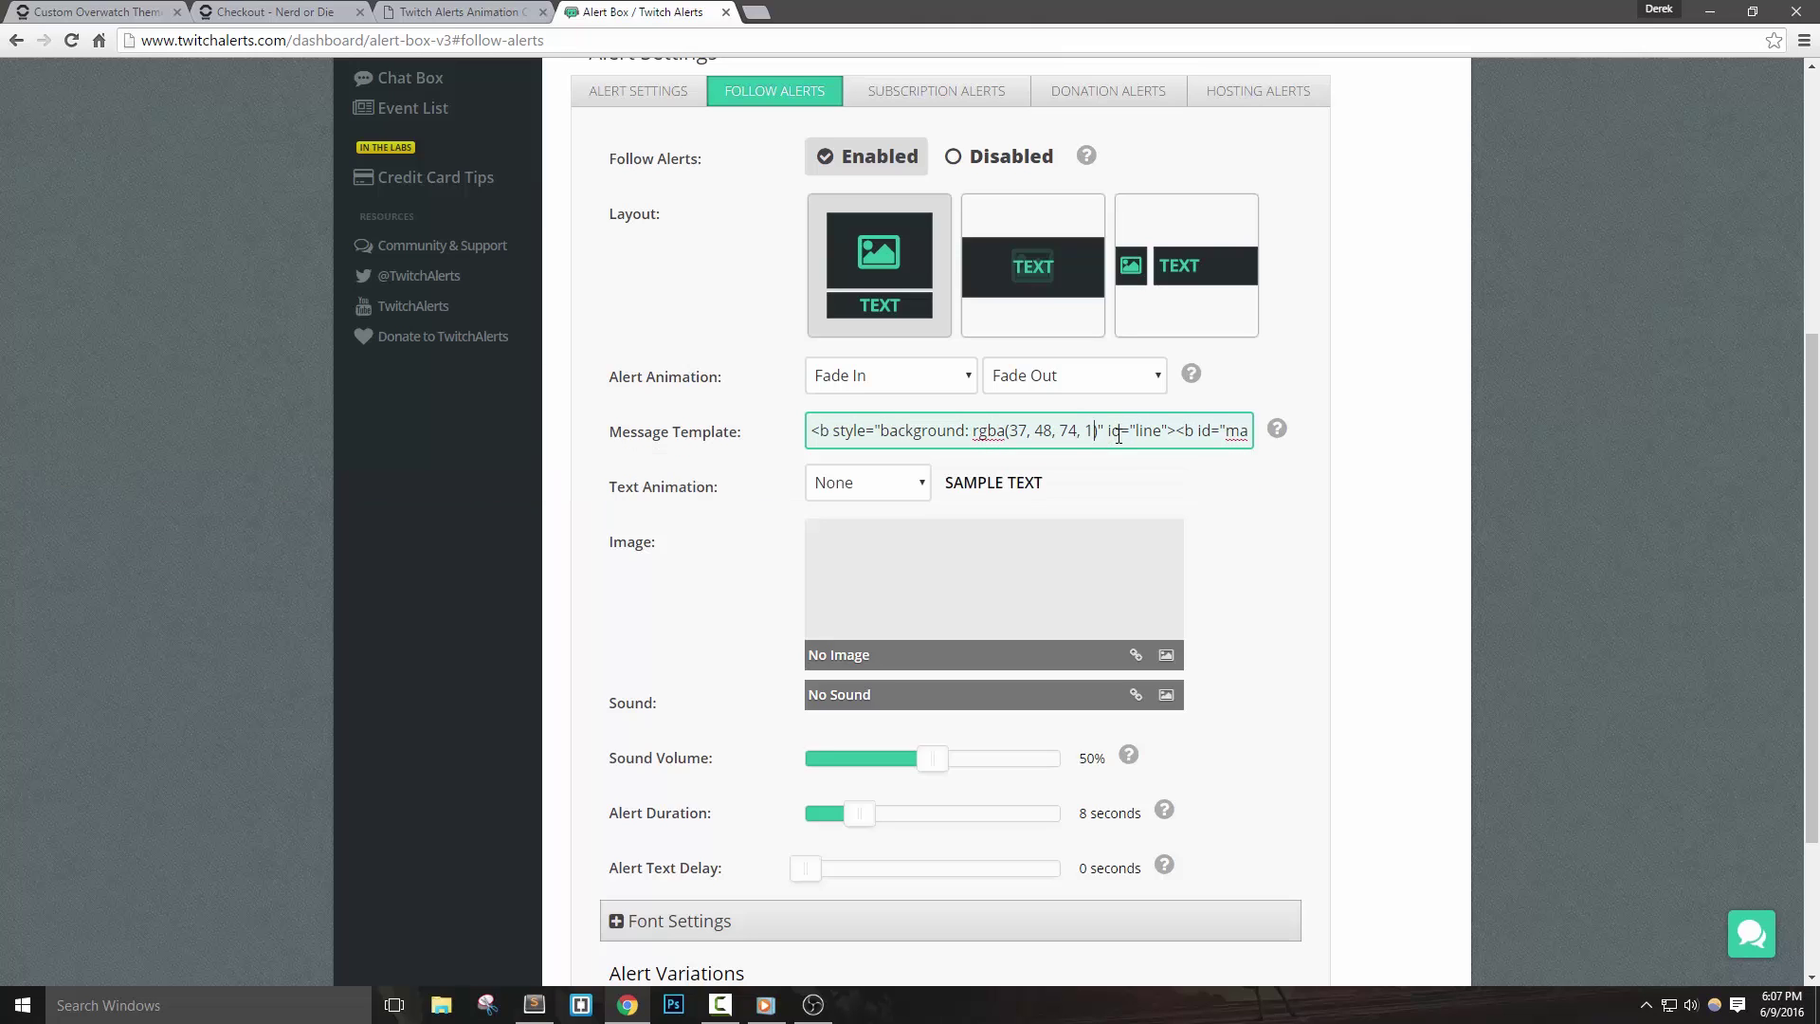
type(".3")
Step: Pick a semi-transparent orange in the custom alert file's colour picker and copy its rgba value
left_click(414, 13)
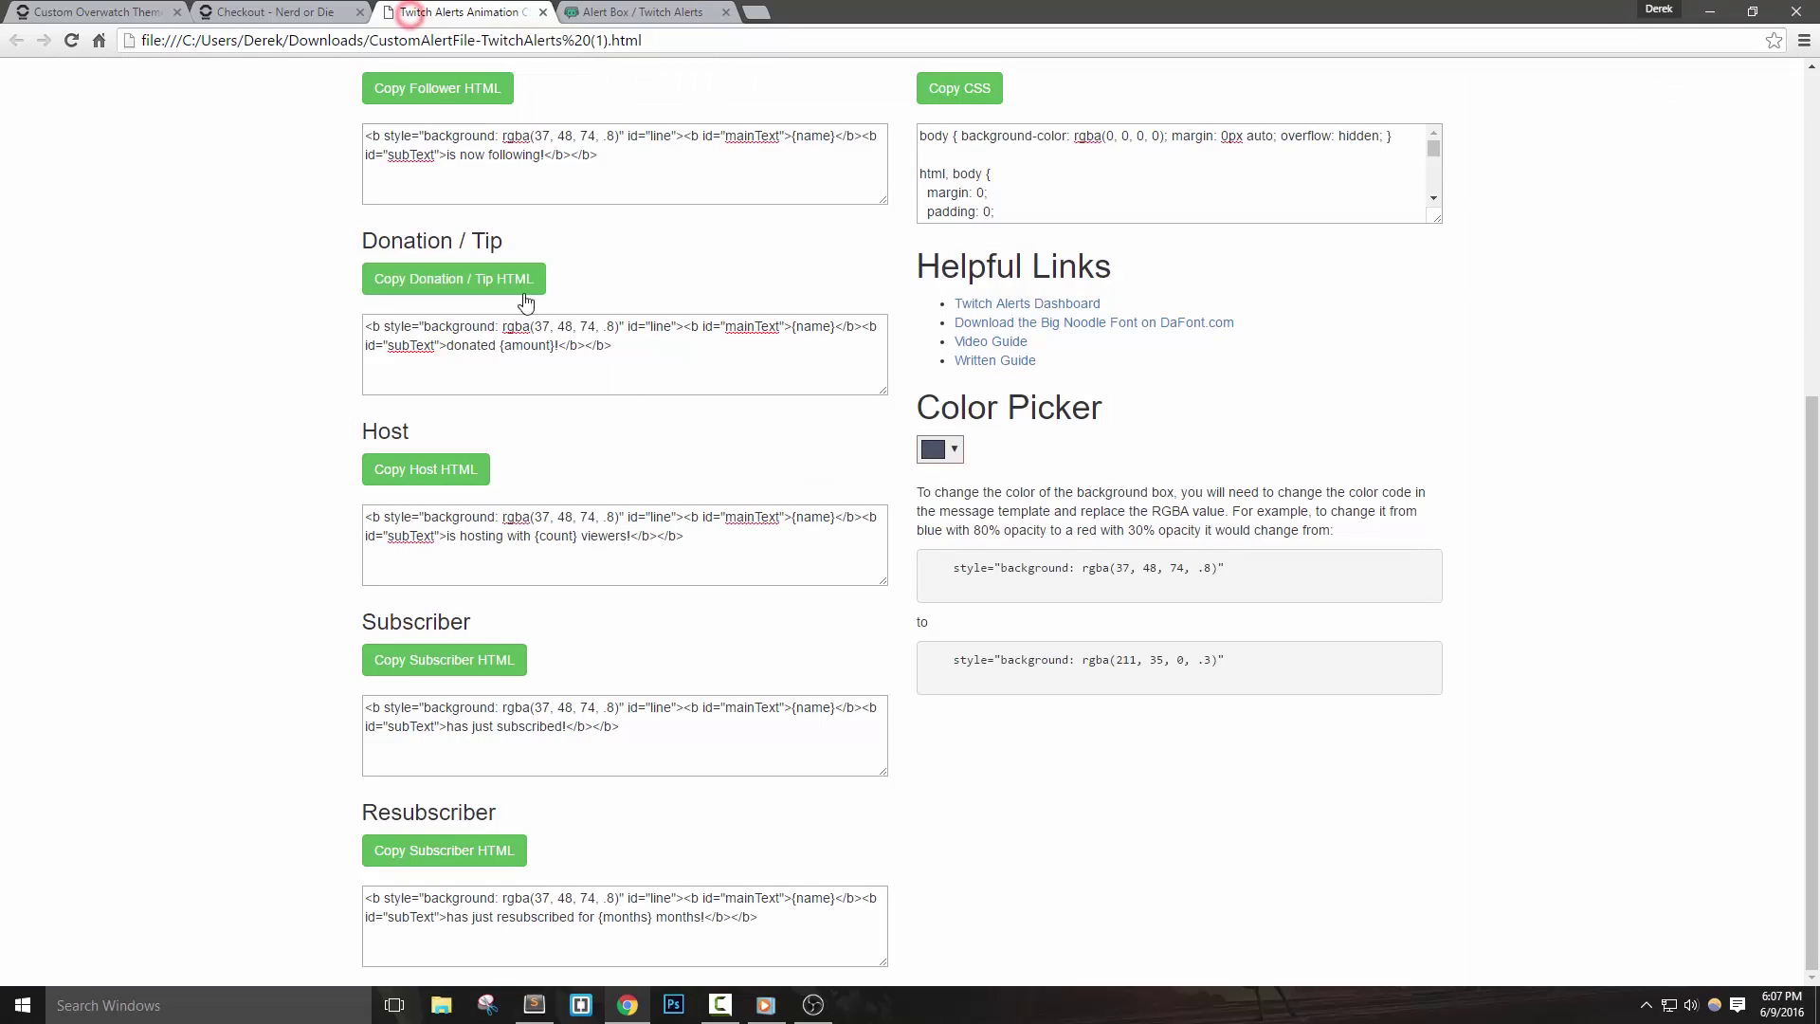
left_click(934, 450)
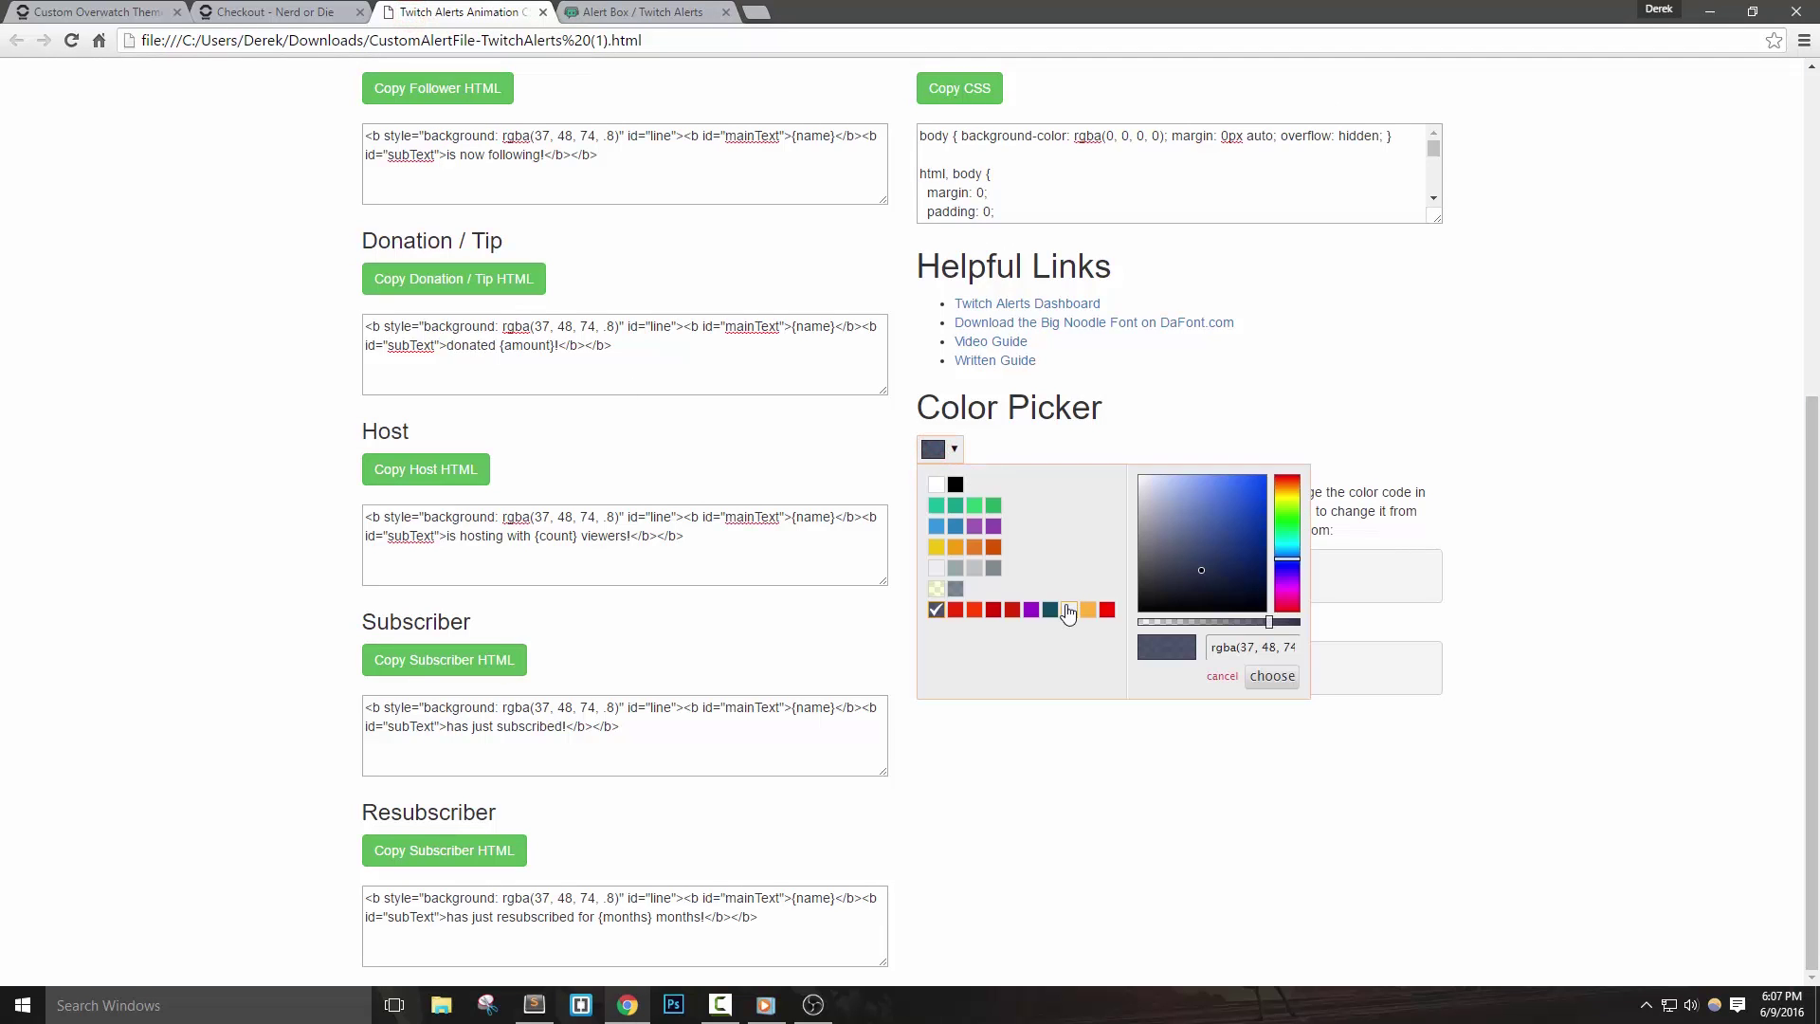
left_click_drag(1282, 531, 1287, 481)
left_click(1254, 508)
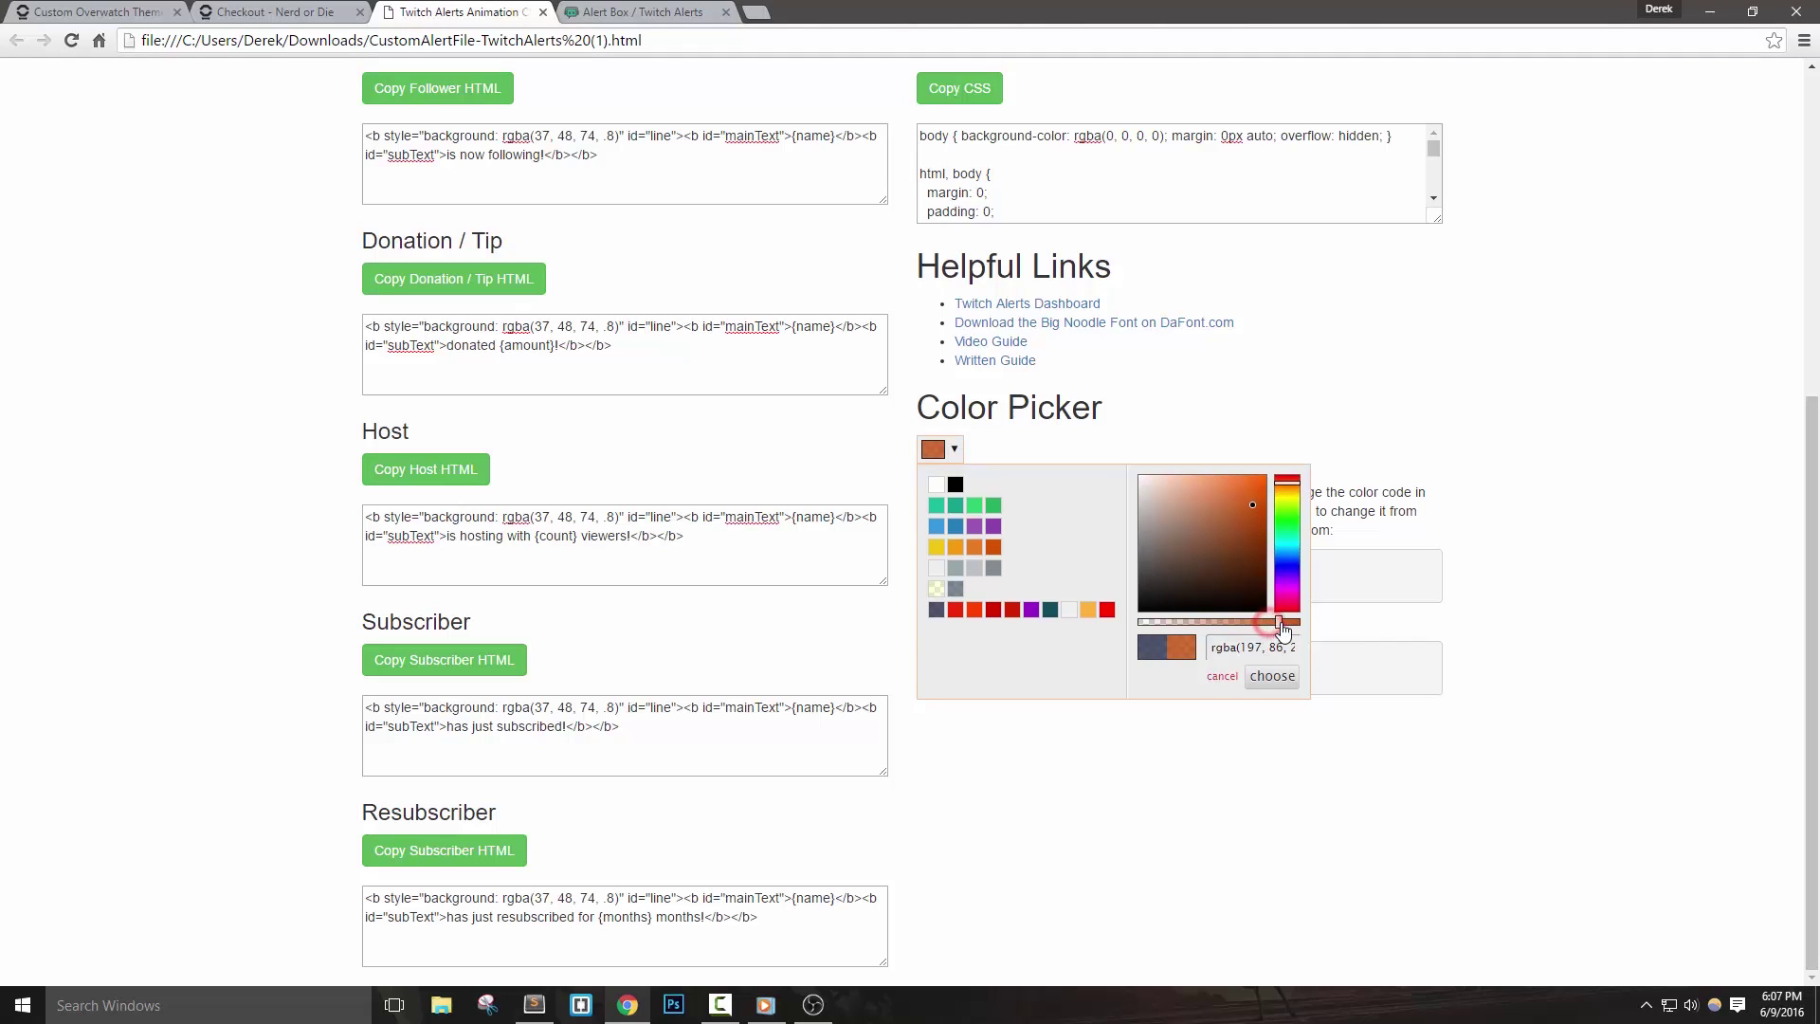
left_click_drag(1280, 629, 1227, 635)
triple_click(1245, 645)
right_click(1247, 641)
left_click(1267, 675)
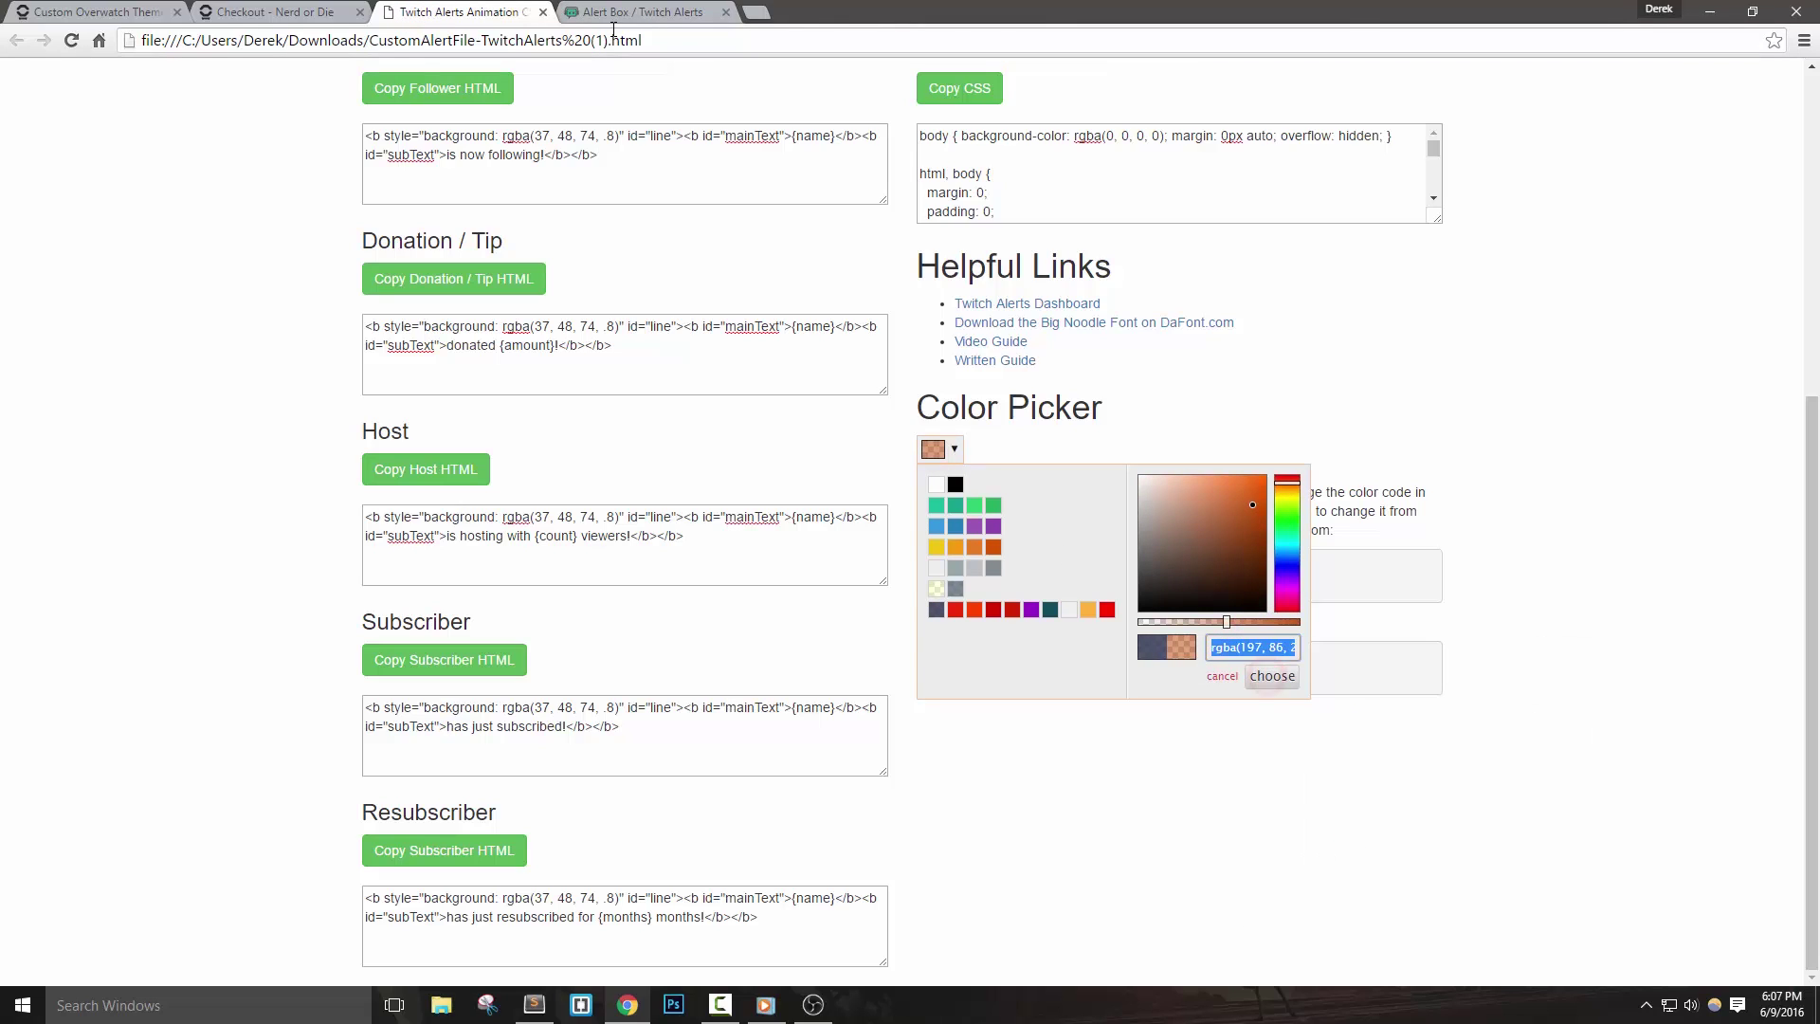
left_click(617, 12)
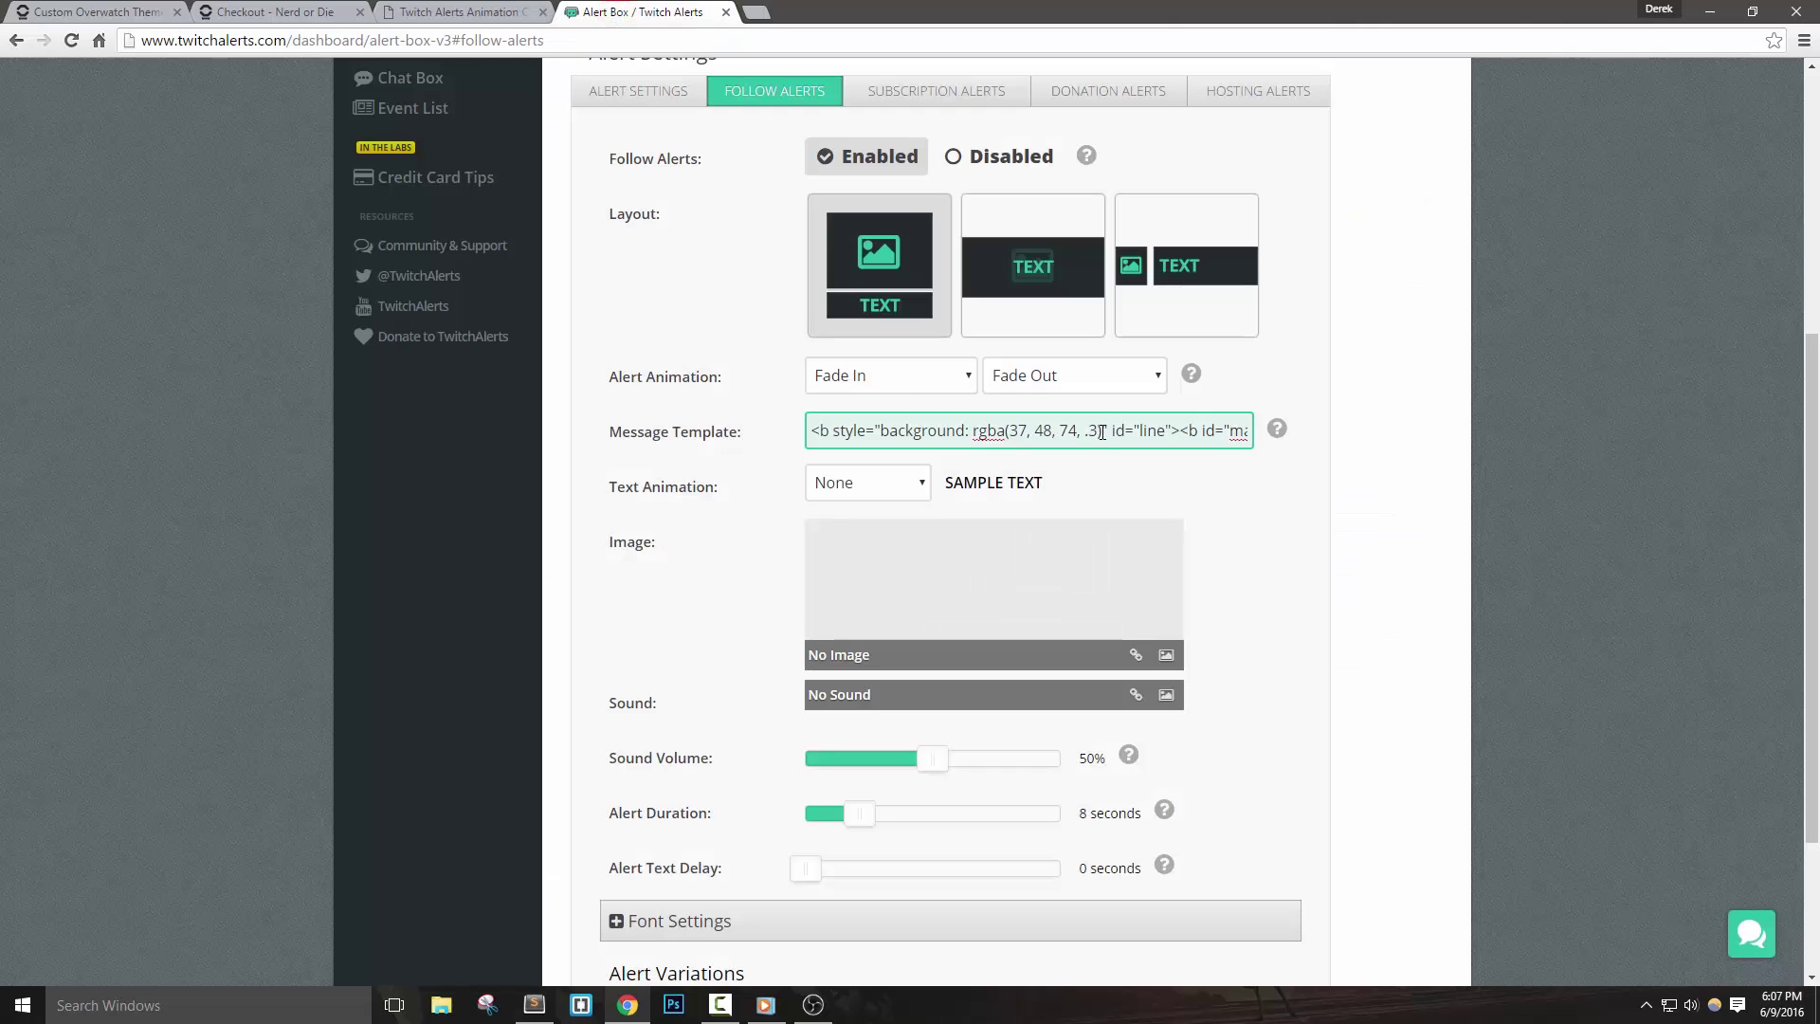
Step: Paste rgba(197, 86, 20, 0.54) over the old template background, then reload the custom alert page
left_click_drag(1102, 432, 974, 436)
right_click(1013, 438)
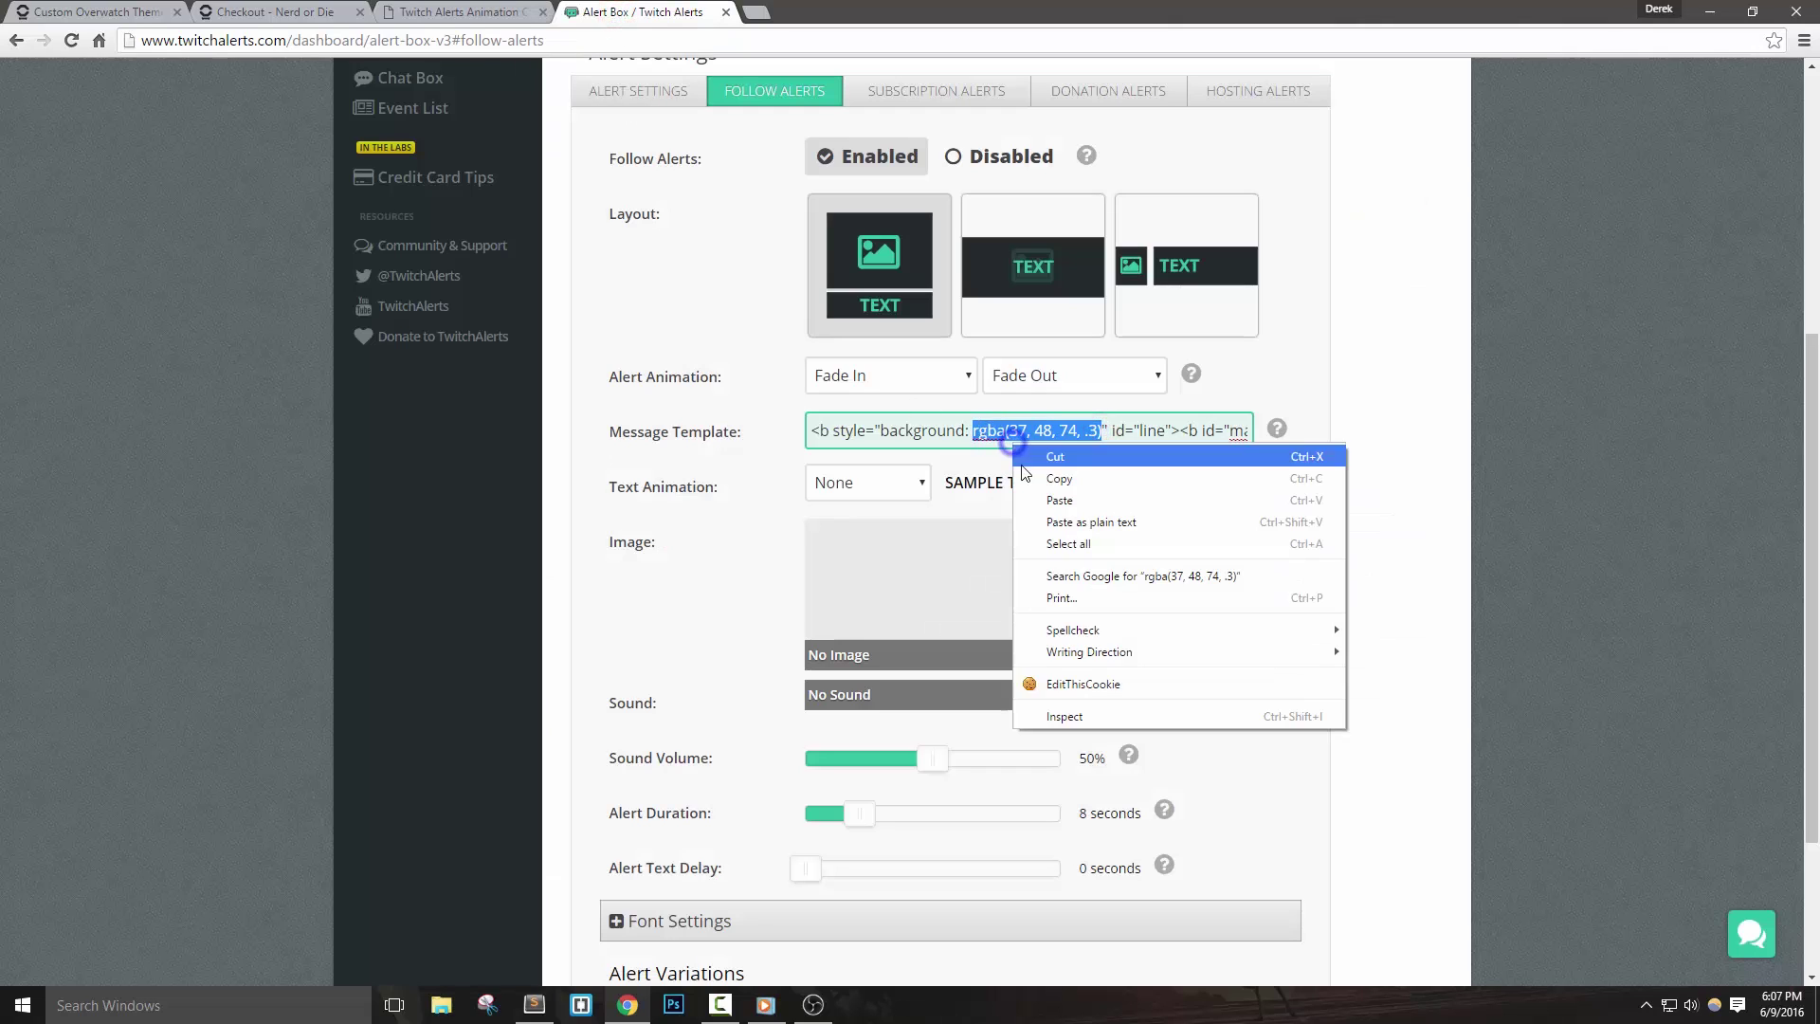
left_click(1039, 495)
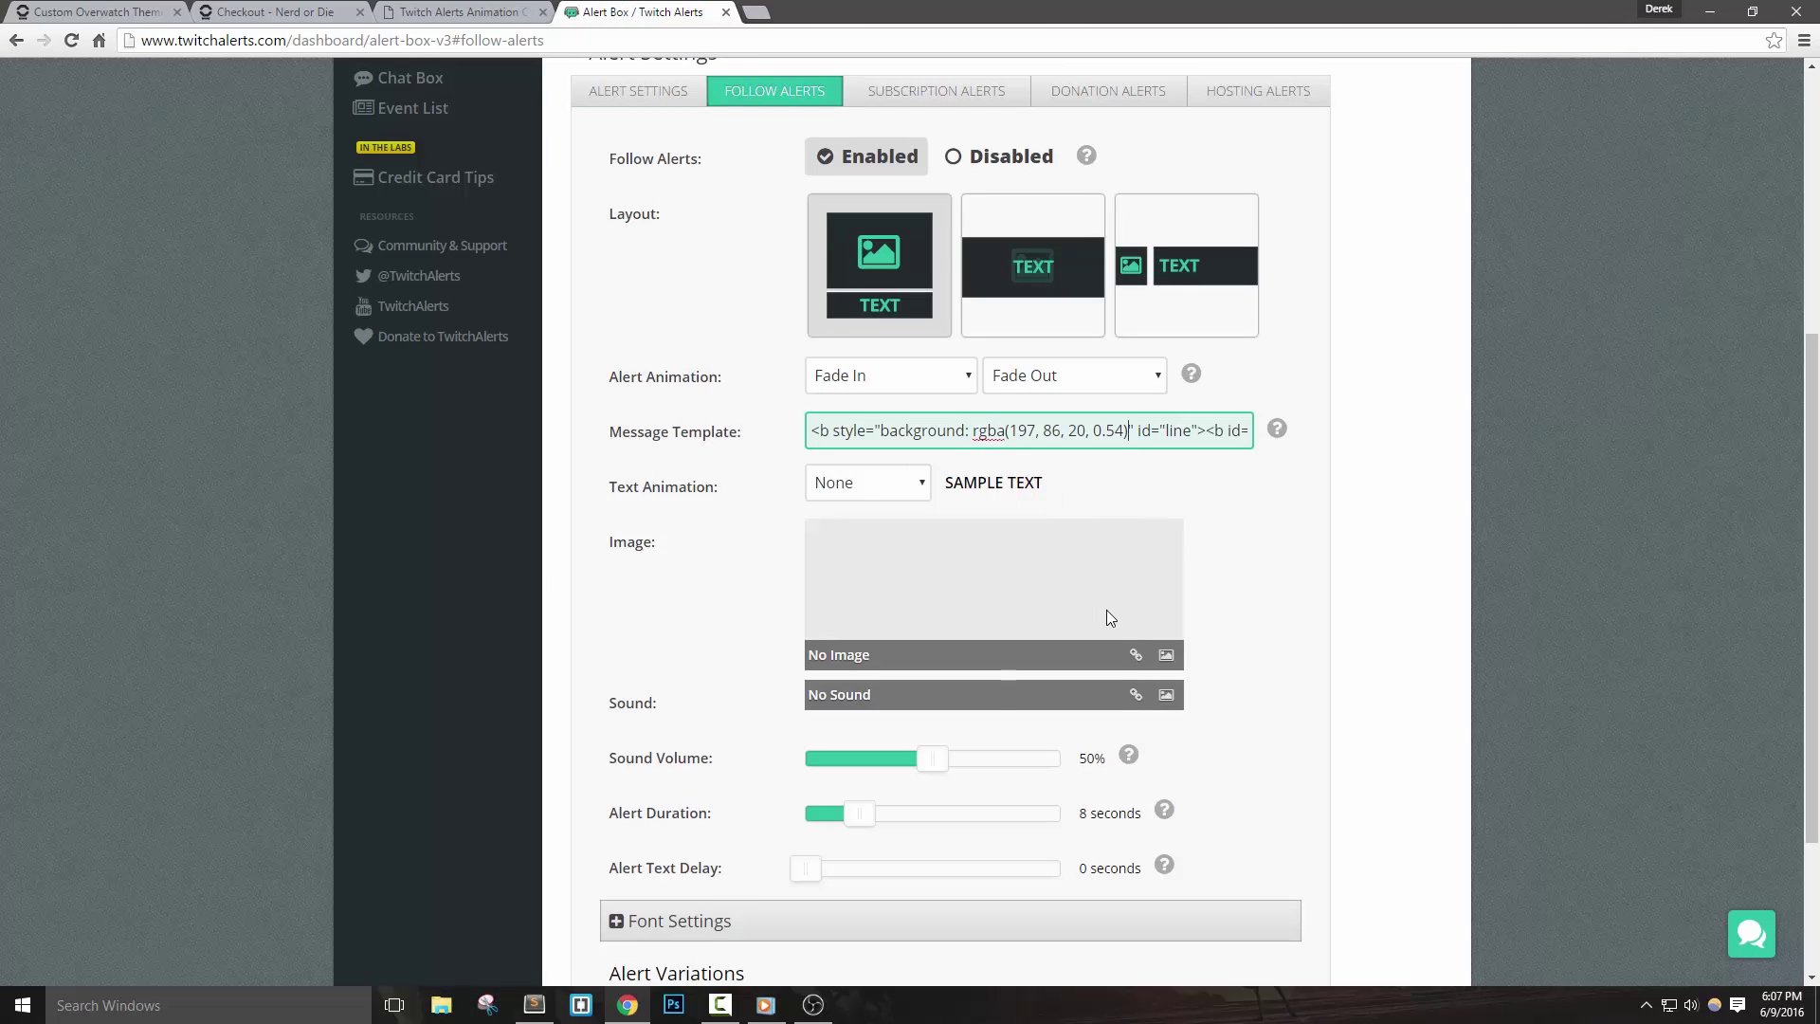
scroll(1223, 631, "down", 1)
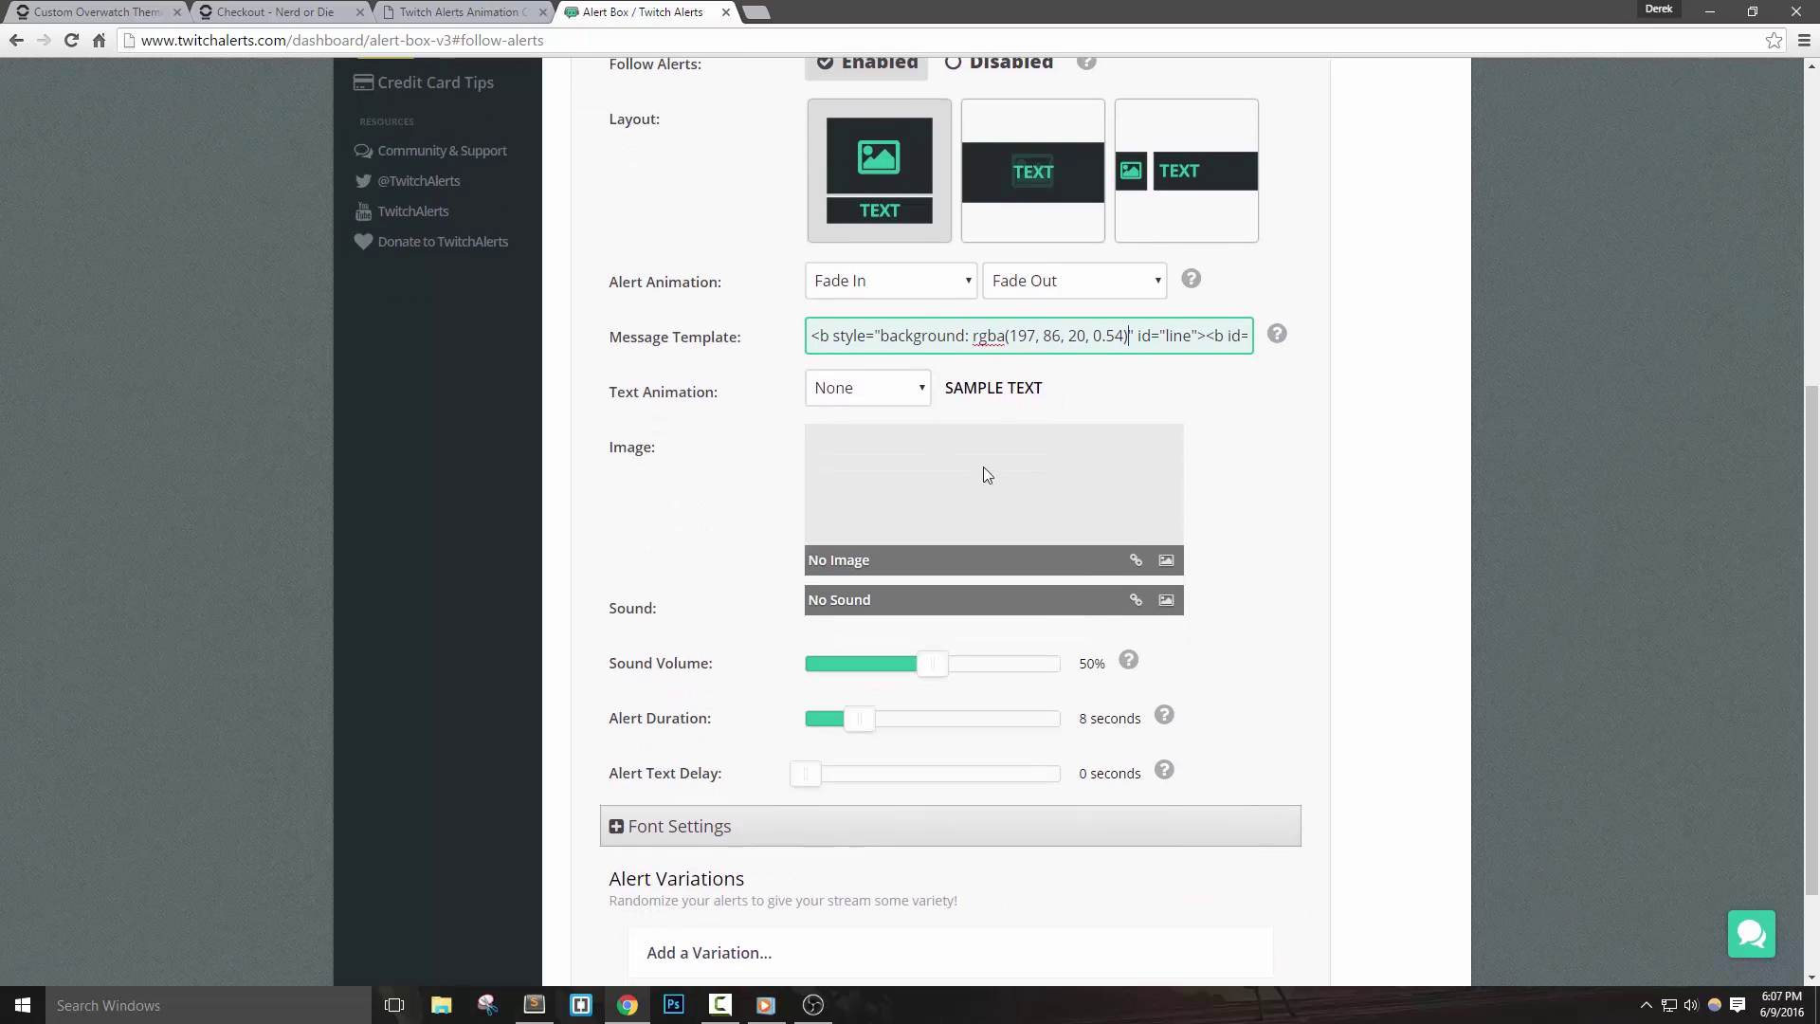
scroll(1269, 619, "down", 1)
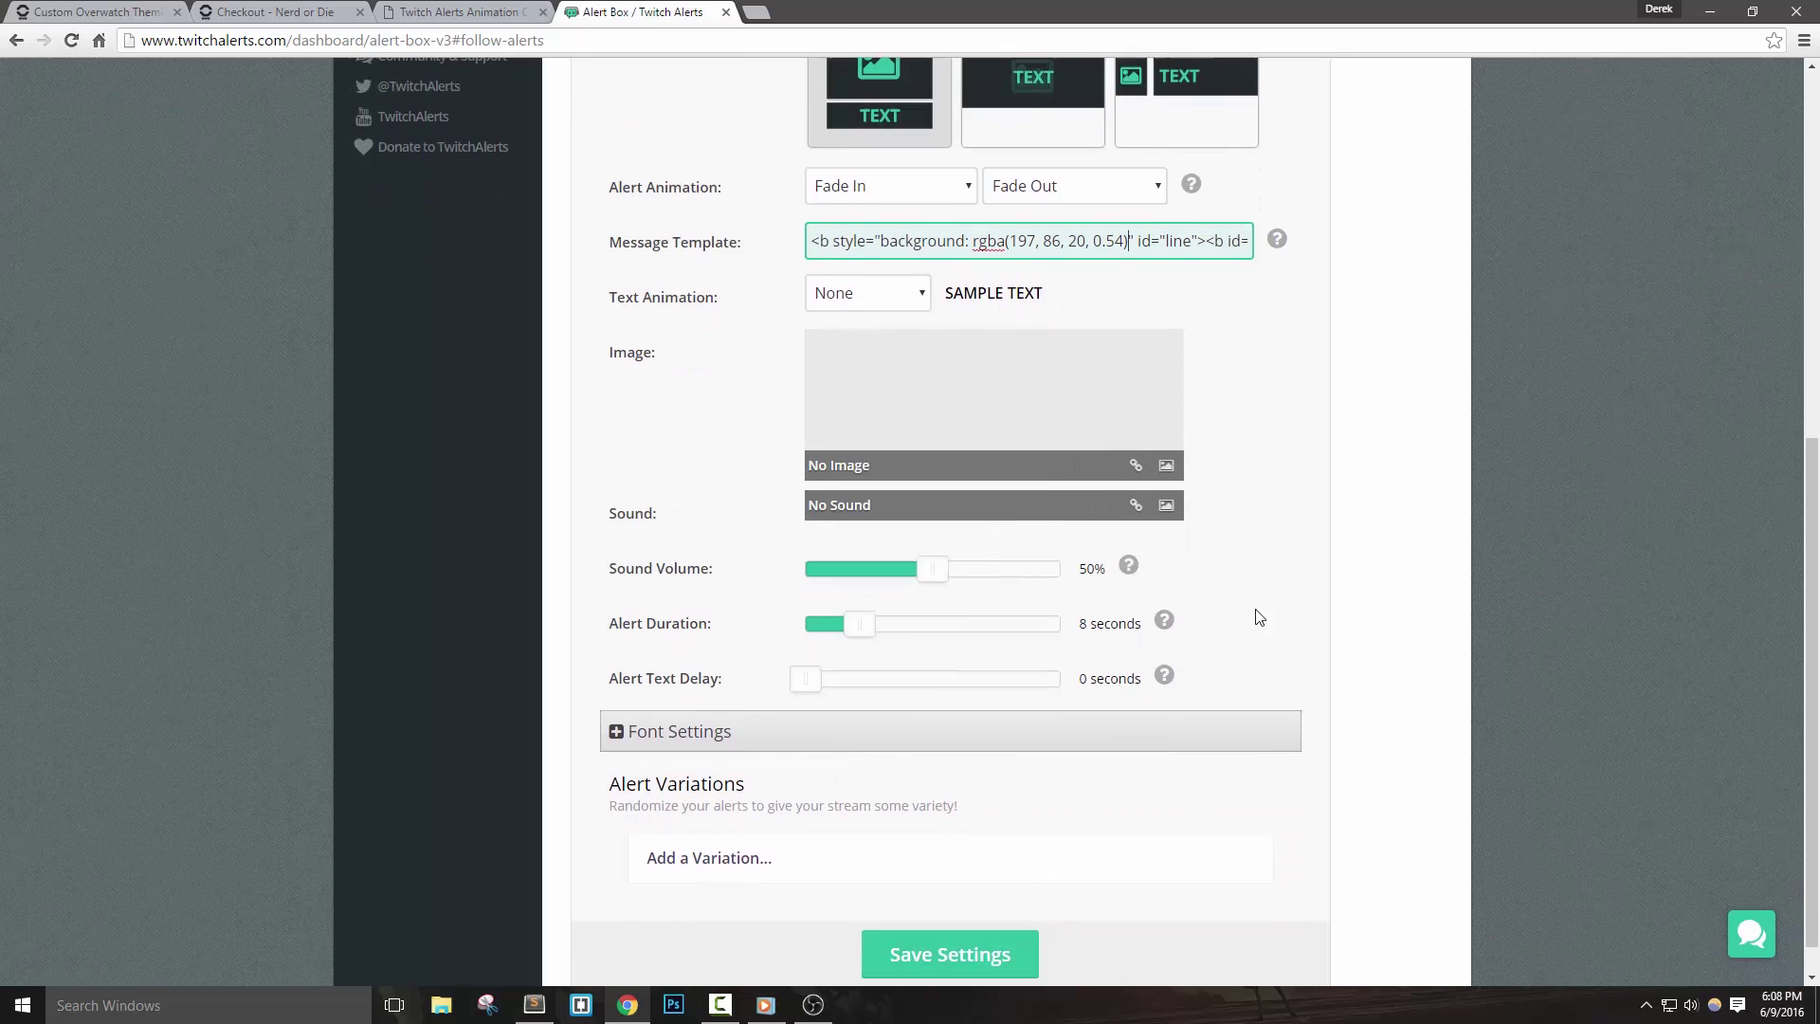
left_click(459, 15)
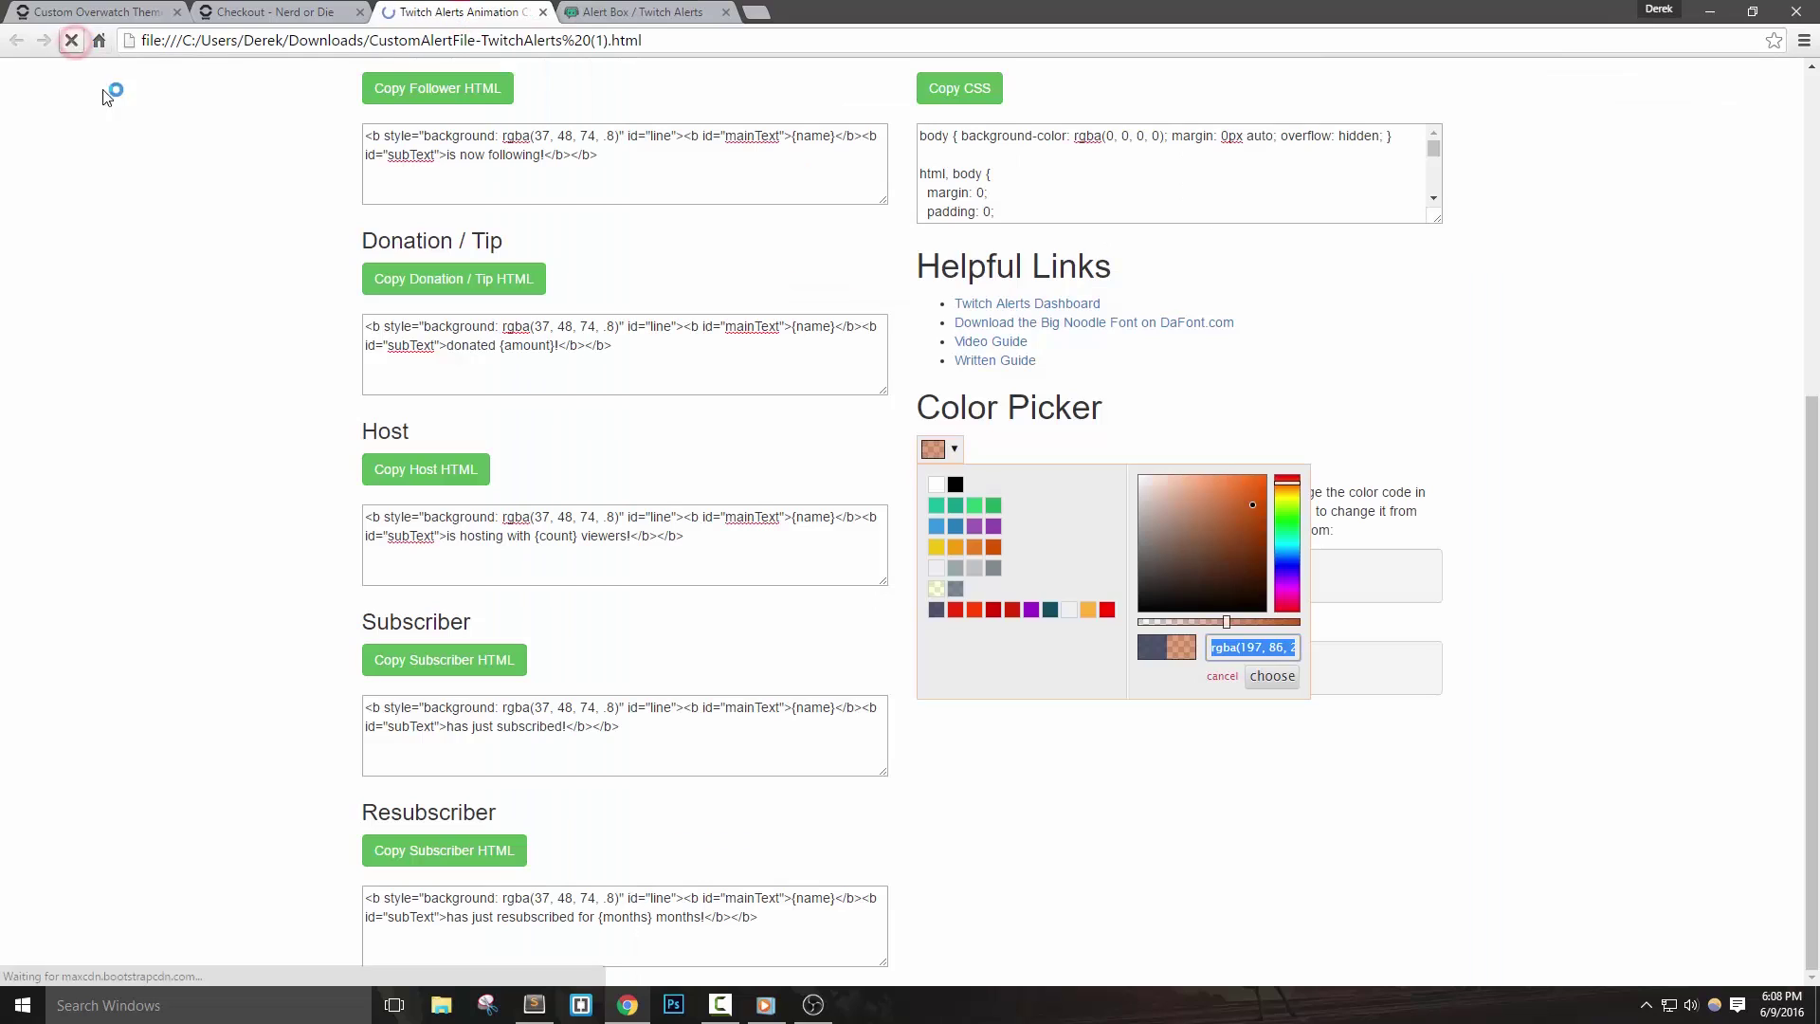
left_click(71, 40)
left_click(644, 12)
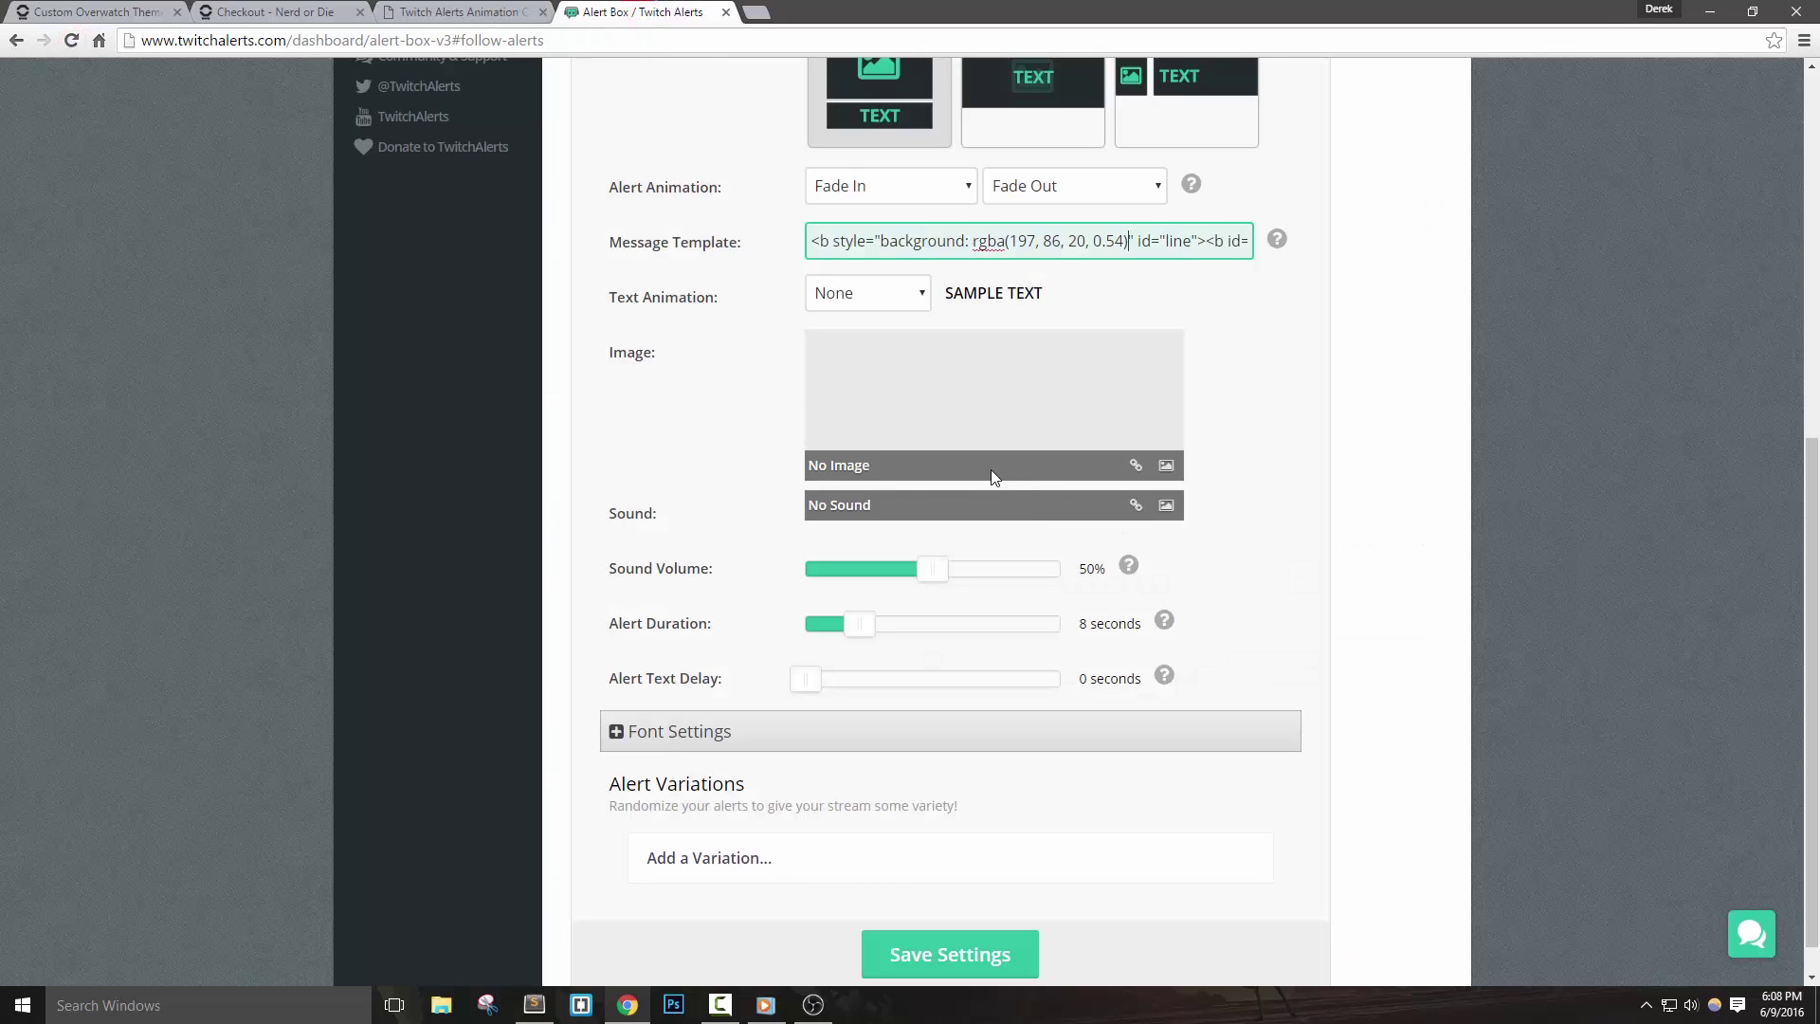
Step: Save the follow settings and watch the orange test follow alert play in OBS
left_click(947, 955)
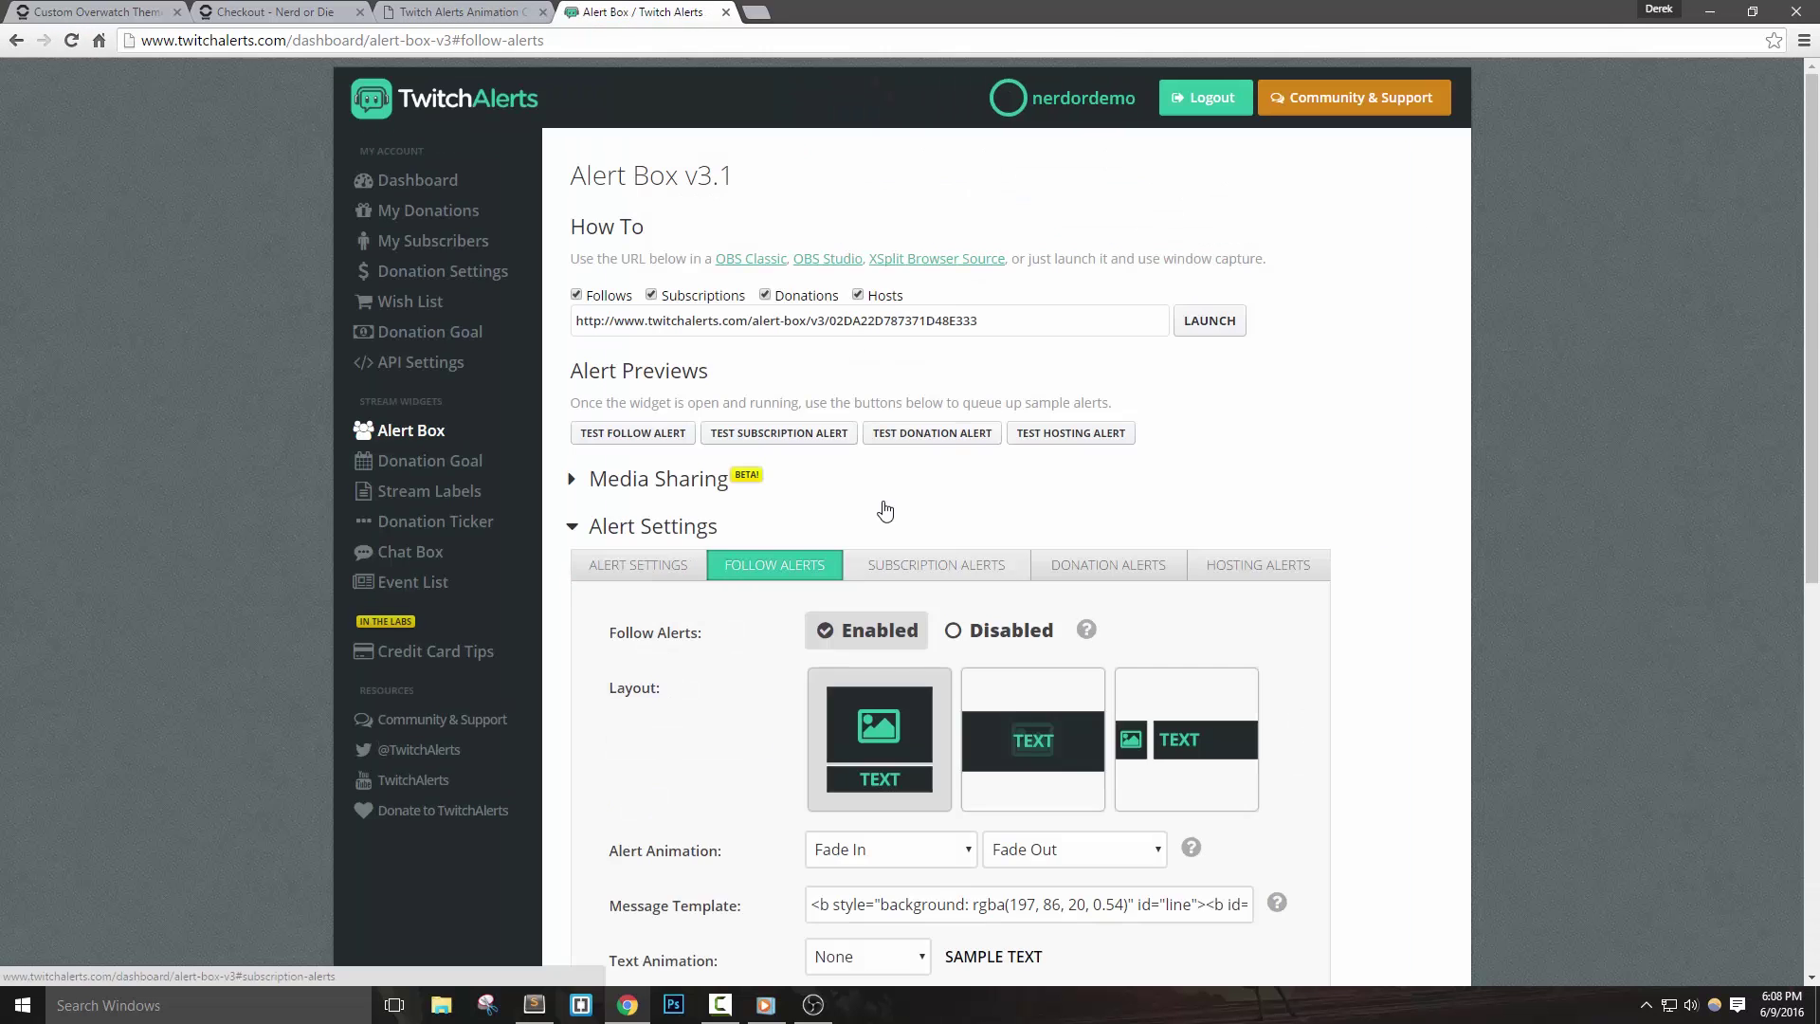
left_click(631, 429)
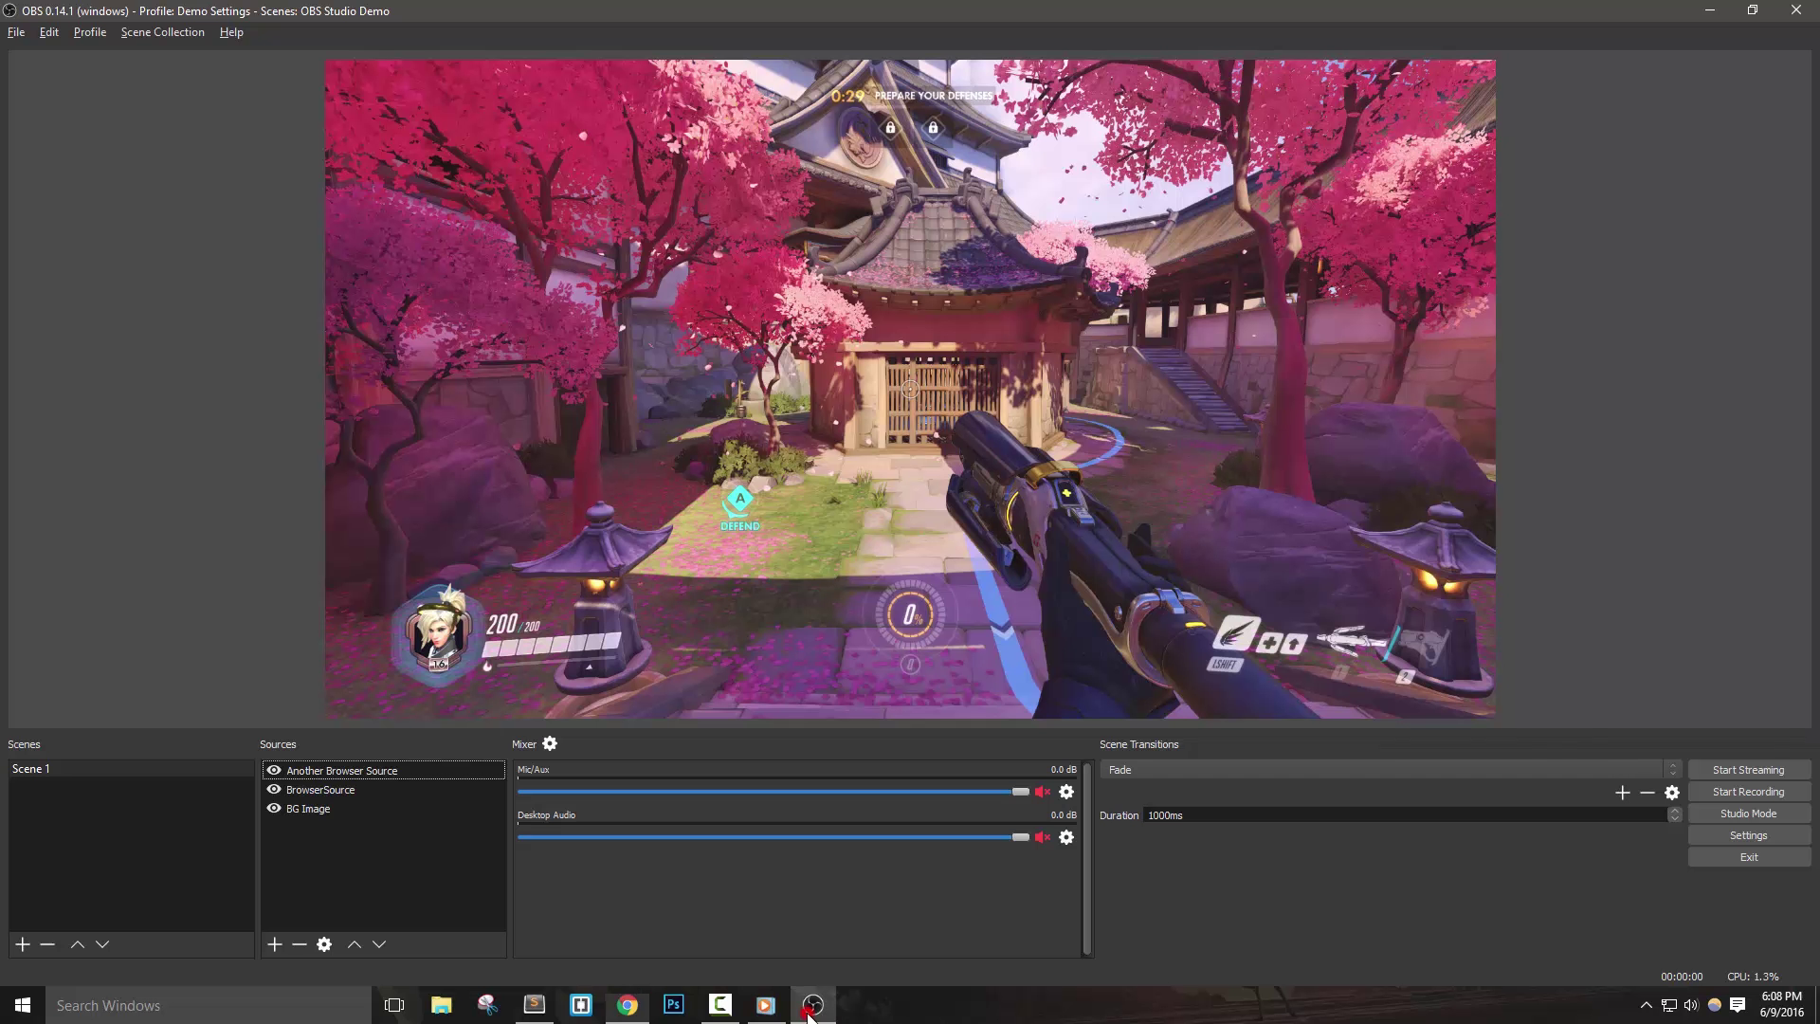
left_click(1710, 9)
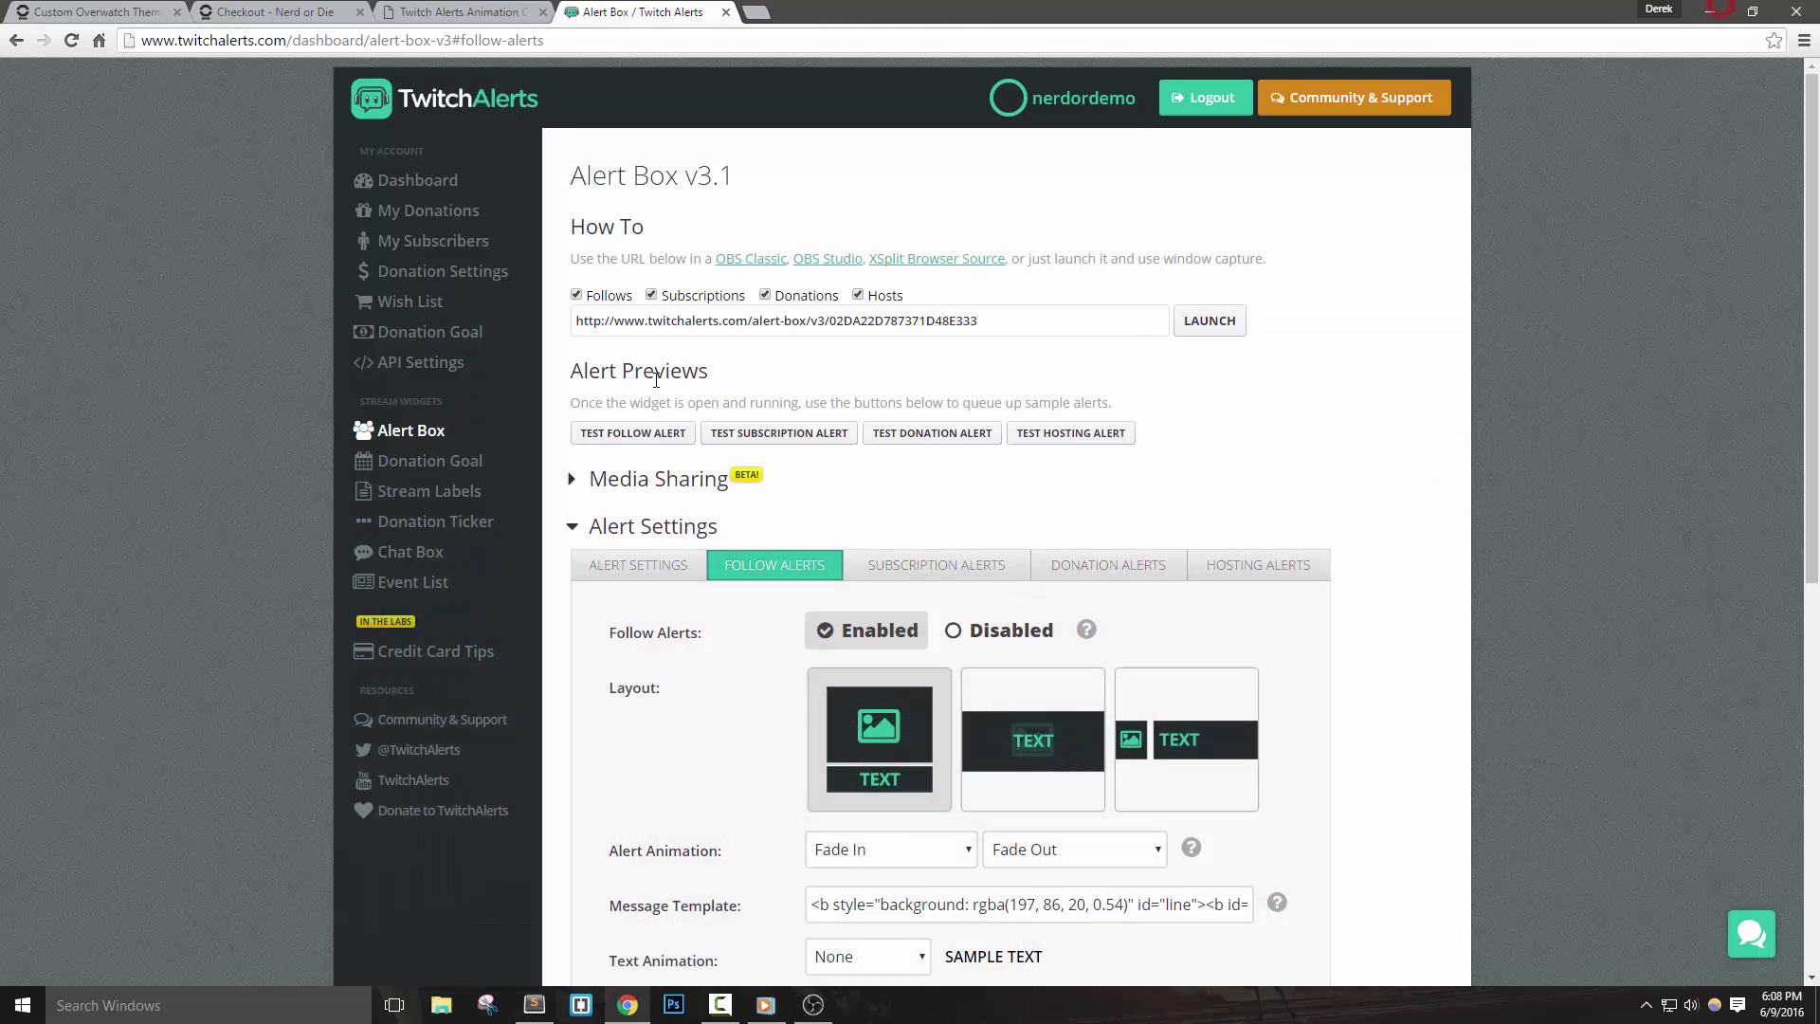
left_click(632, 436)
left_click(814, 1005)
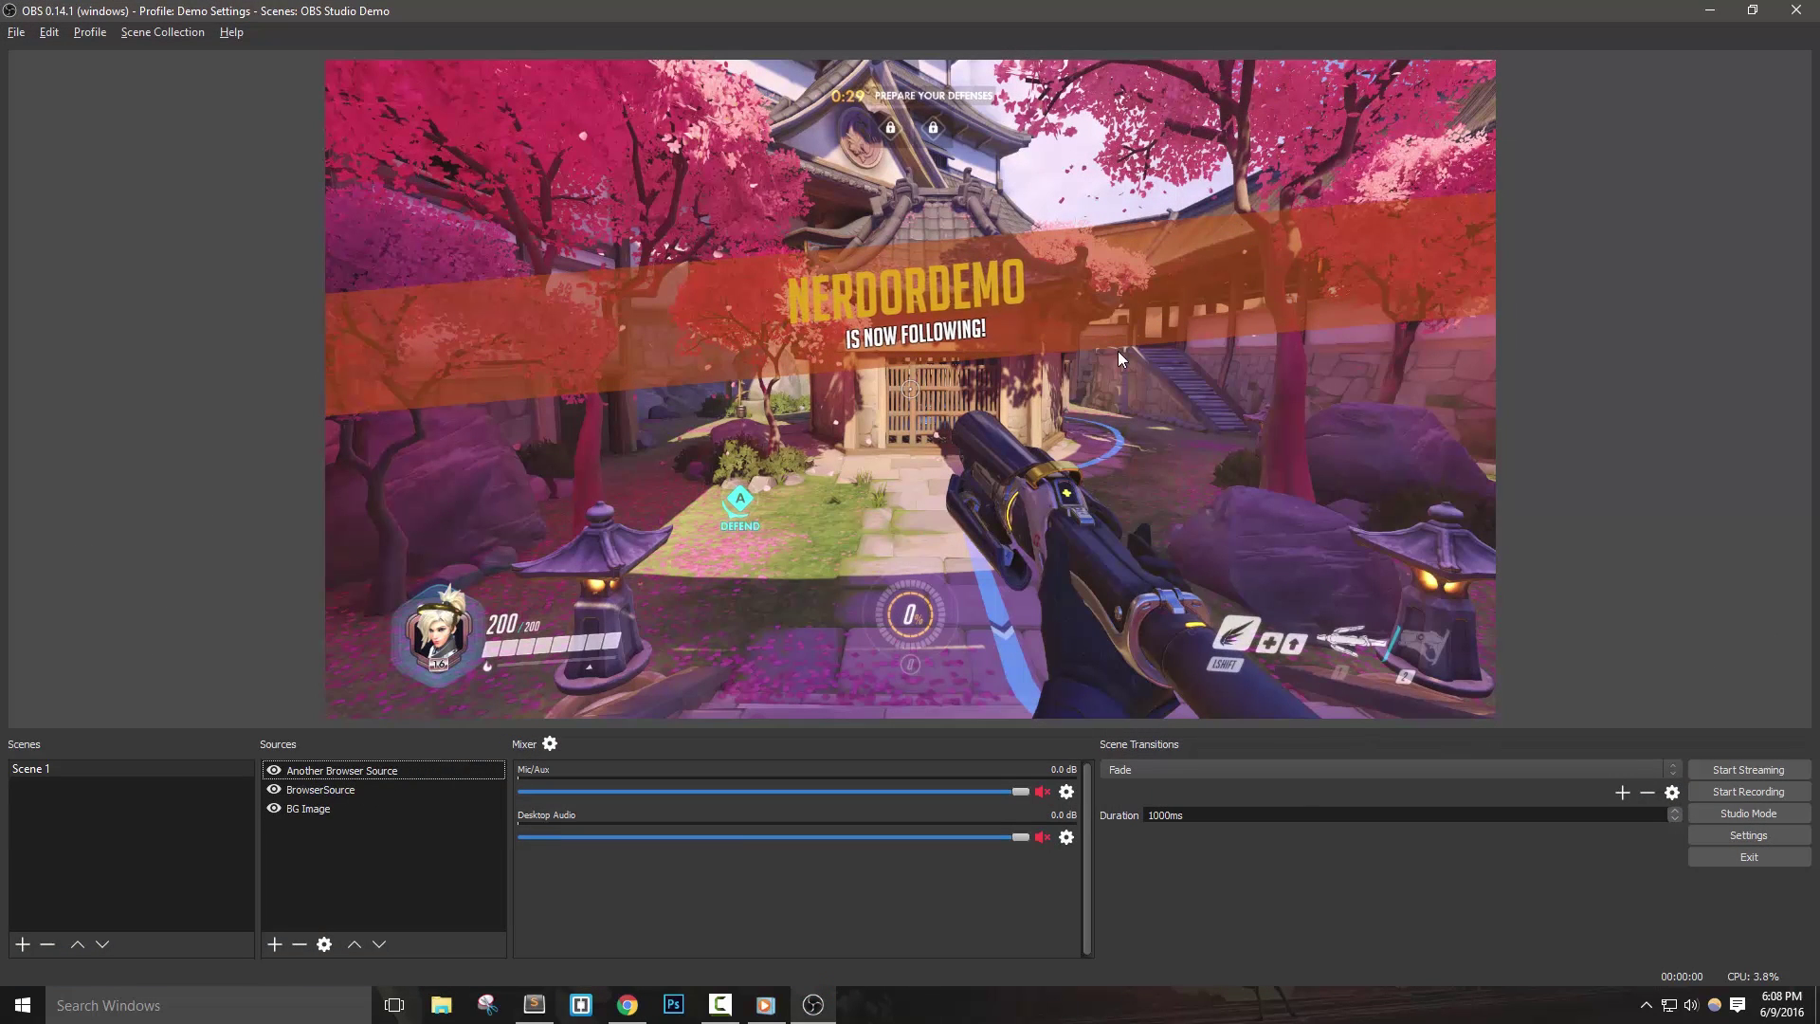
key("alt+Tab")
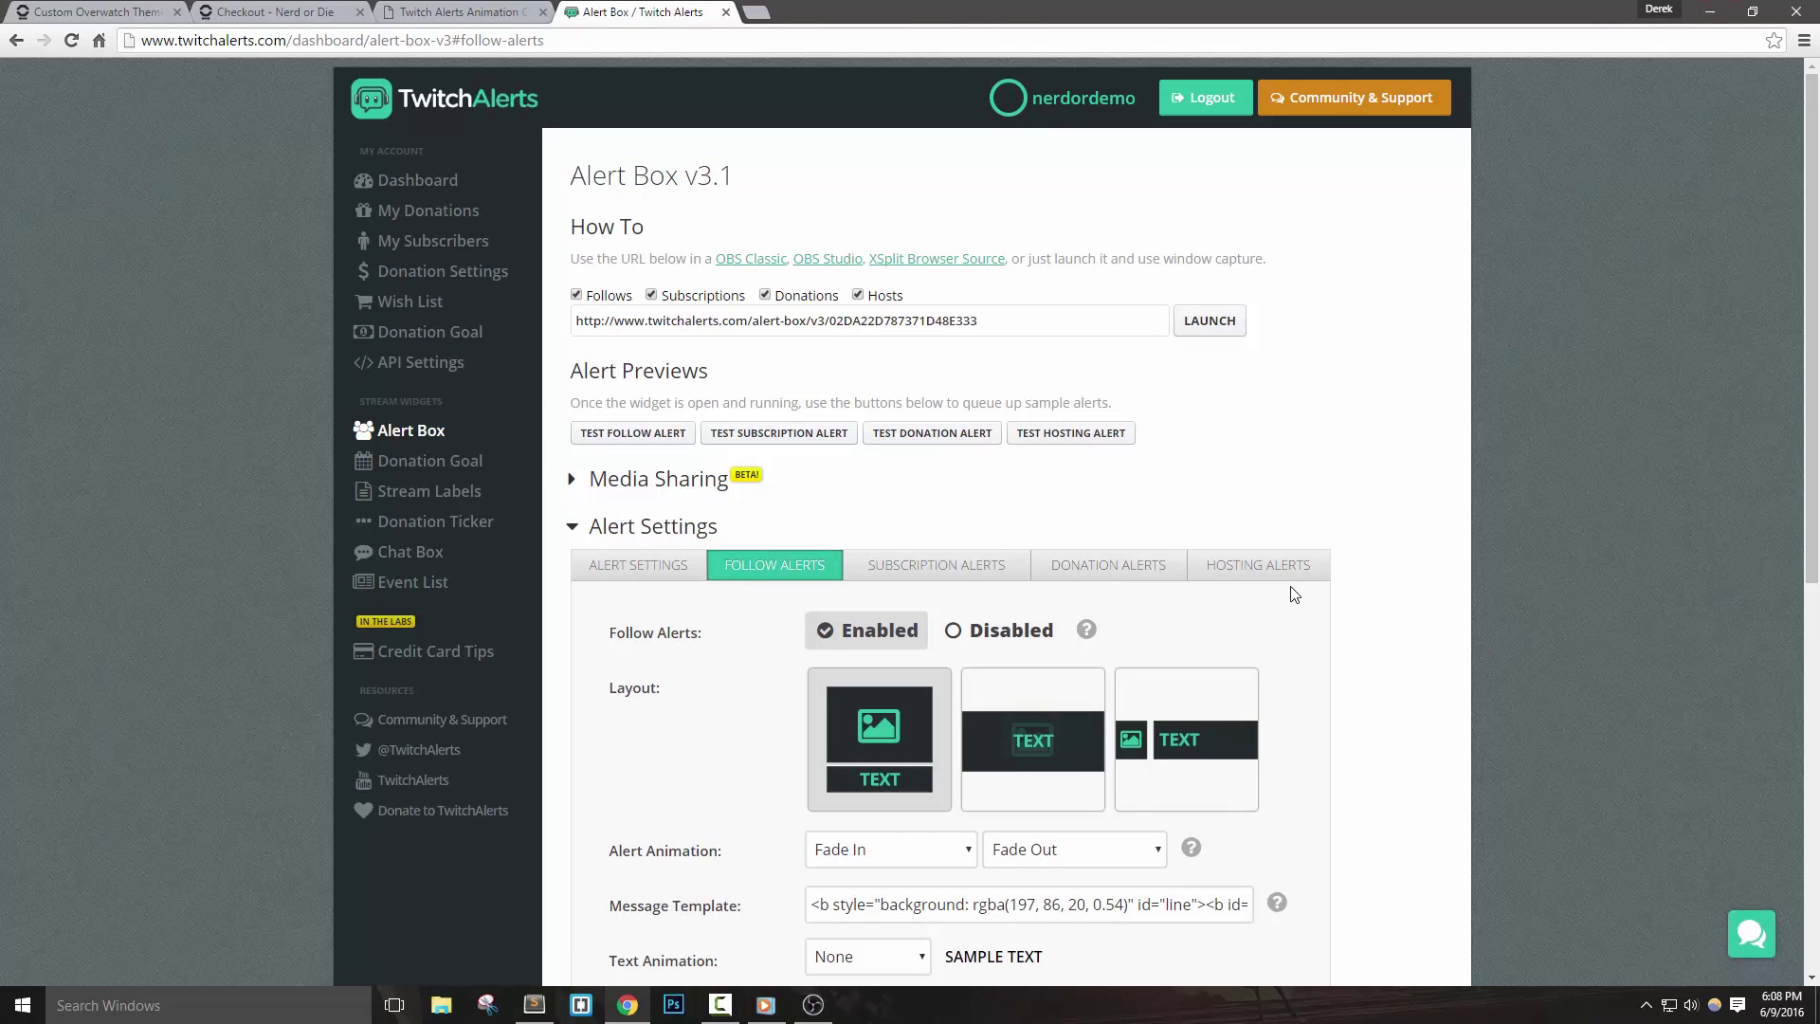
Step: Copy the rgba value from the custom alert file's colour picker
scroll(810, 725, "down", 1)
scroll(810, 725, "down", 2)
left_click(431, 12)
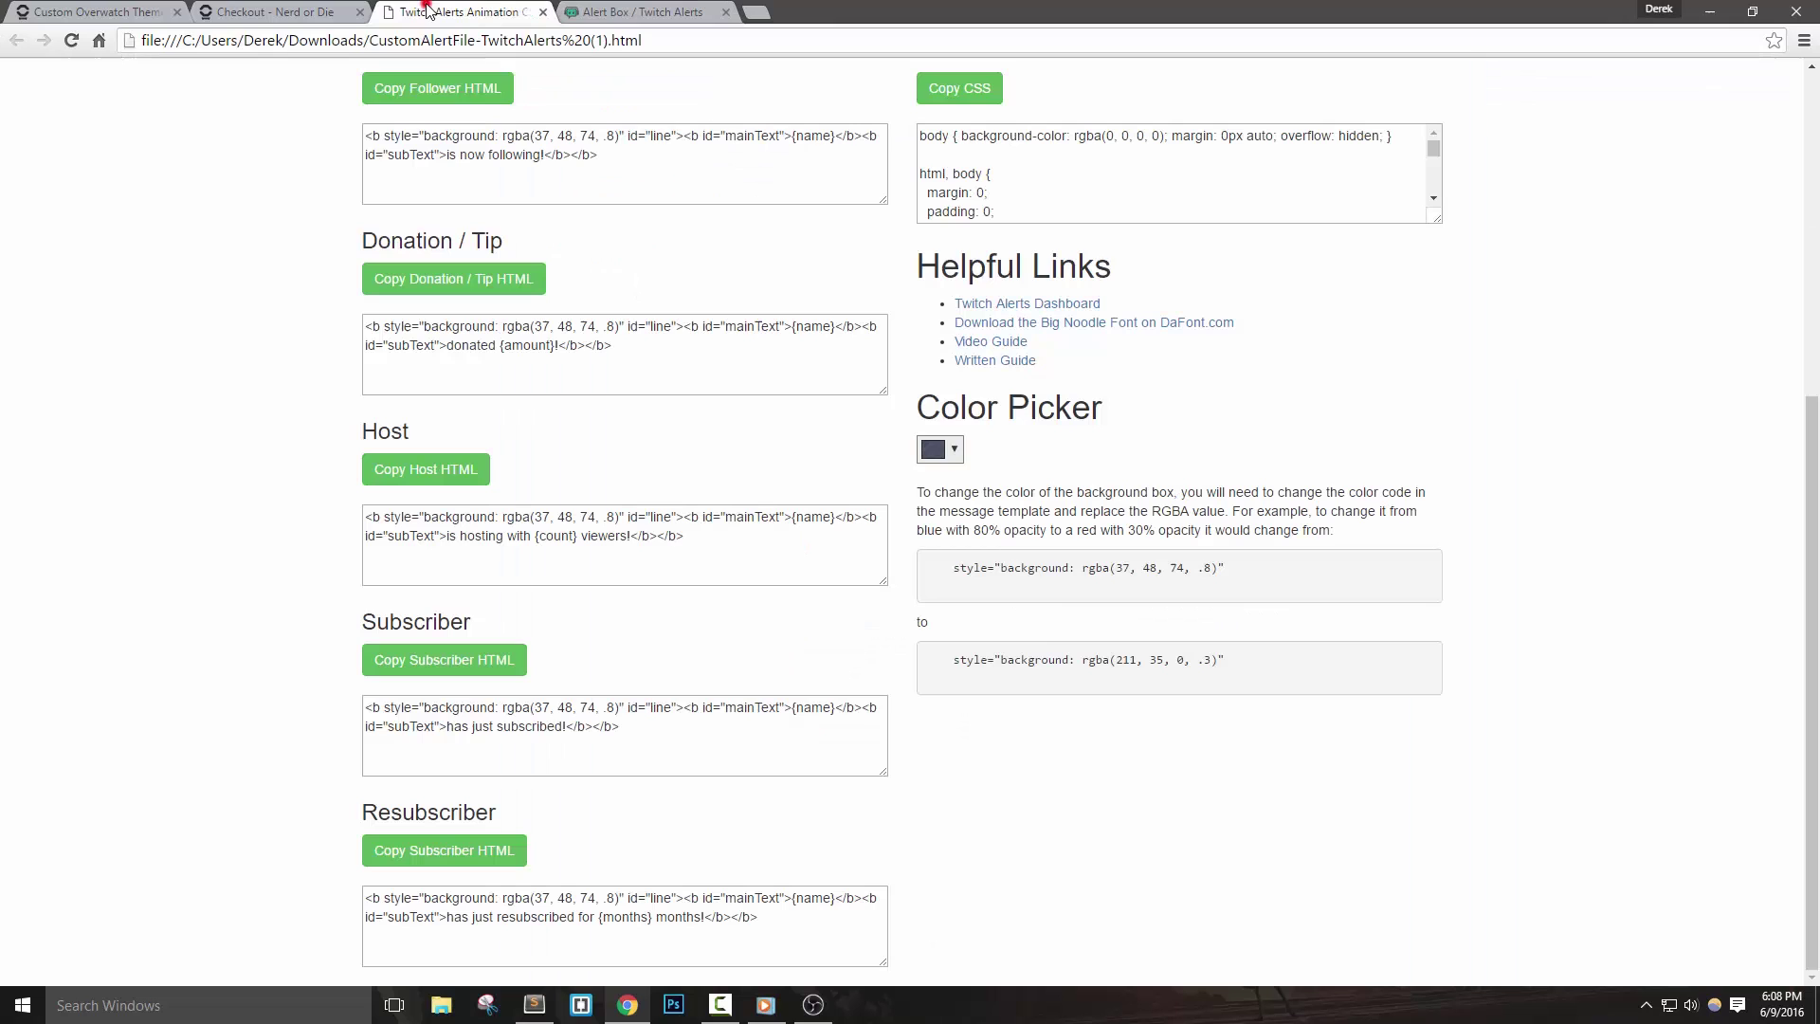
left_click(948, 448)
triple_click(1252, 648)
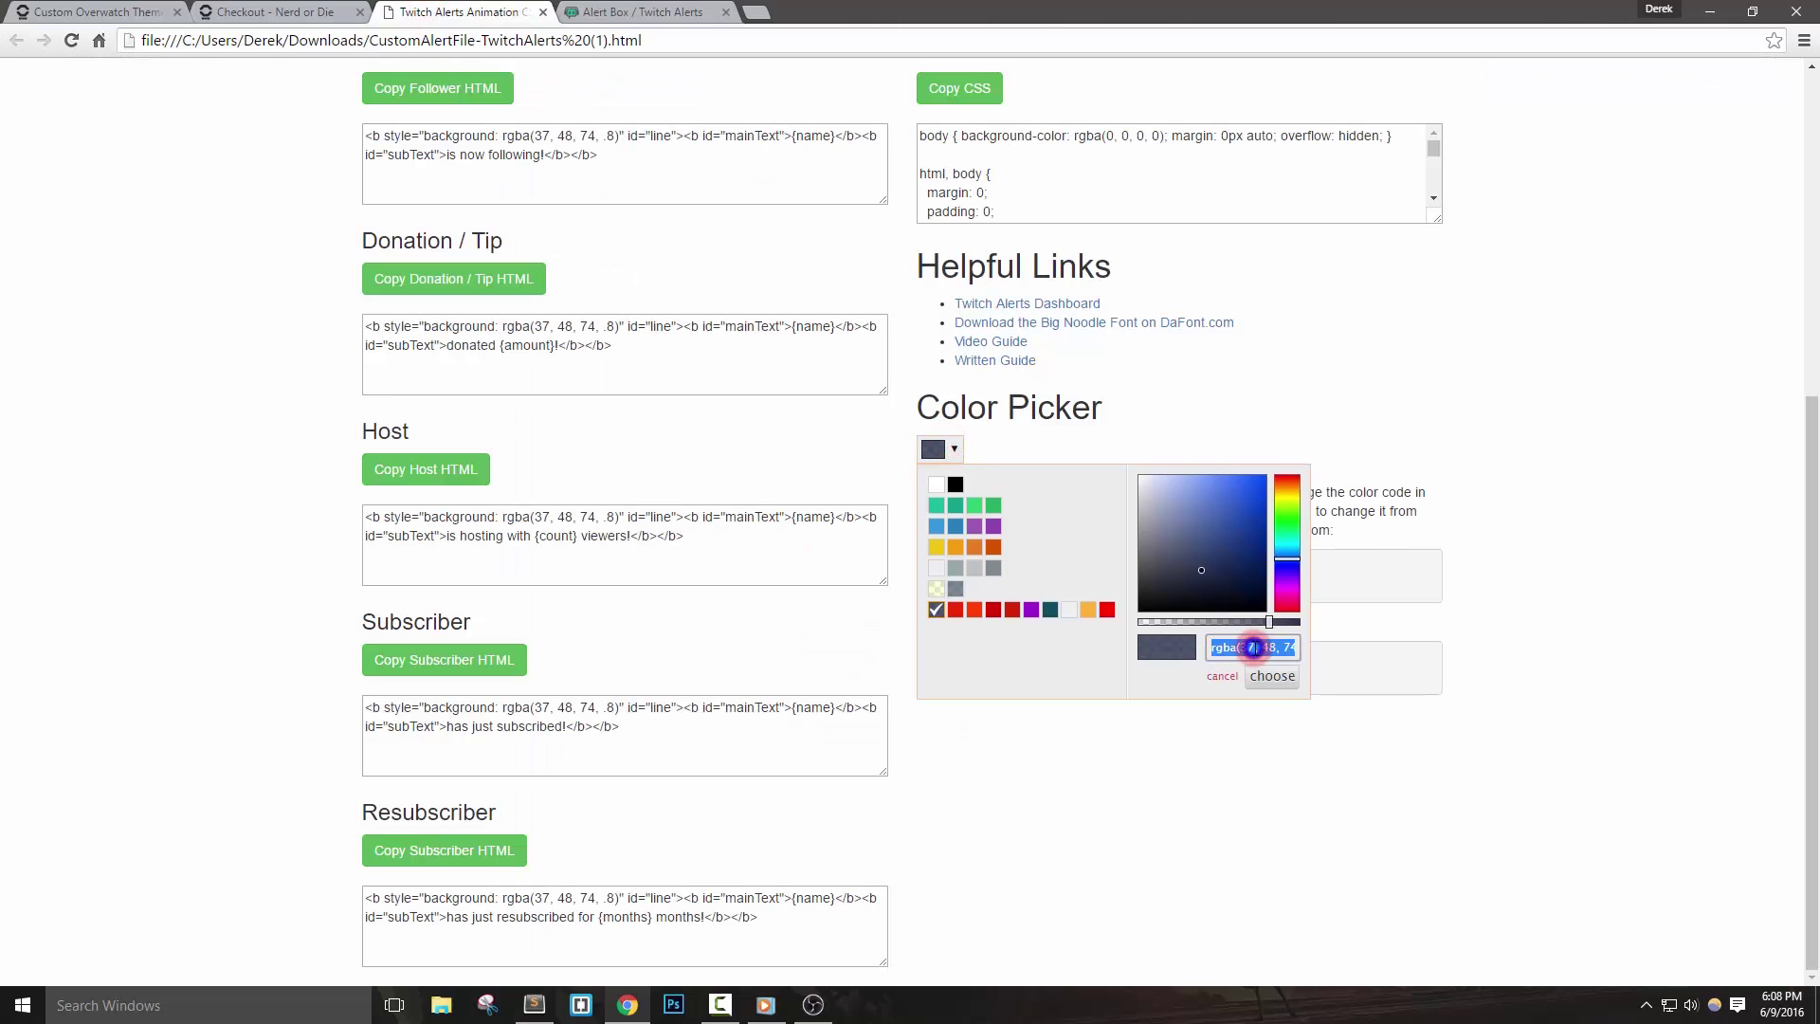
right_click(1253, 648)
left_click(1274, 677)
left_click(623, 11)
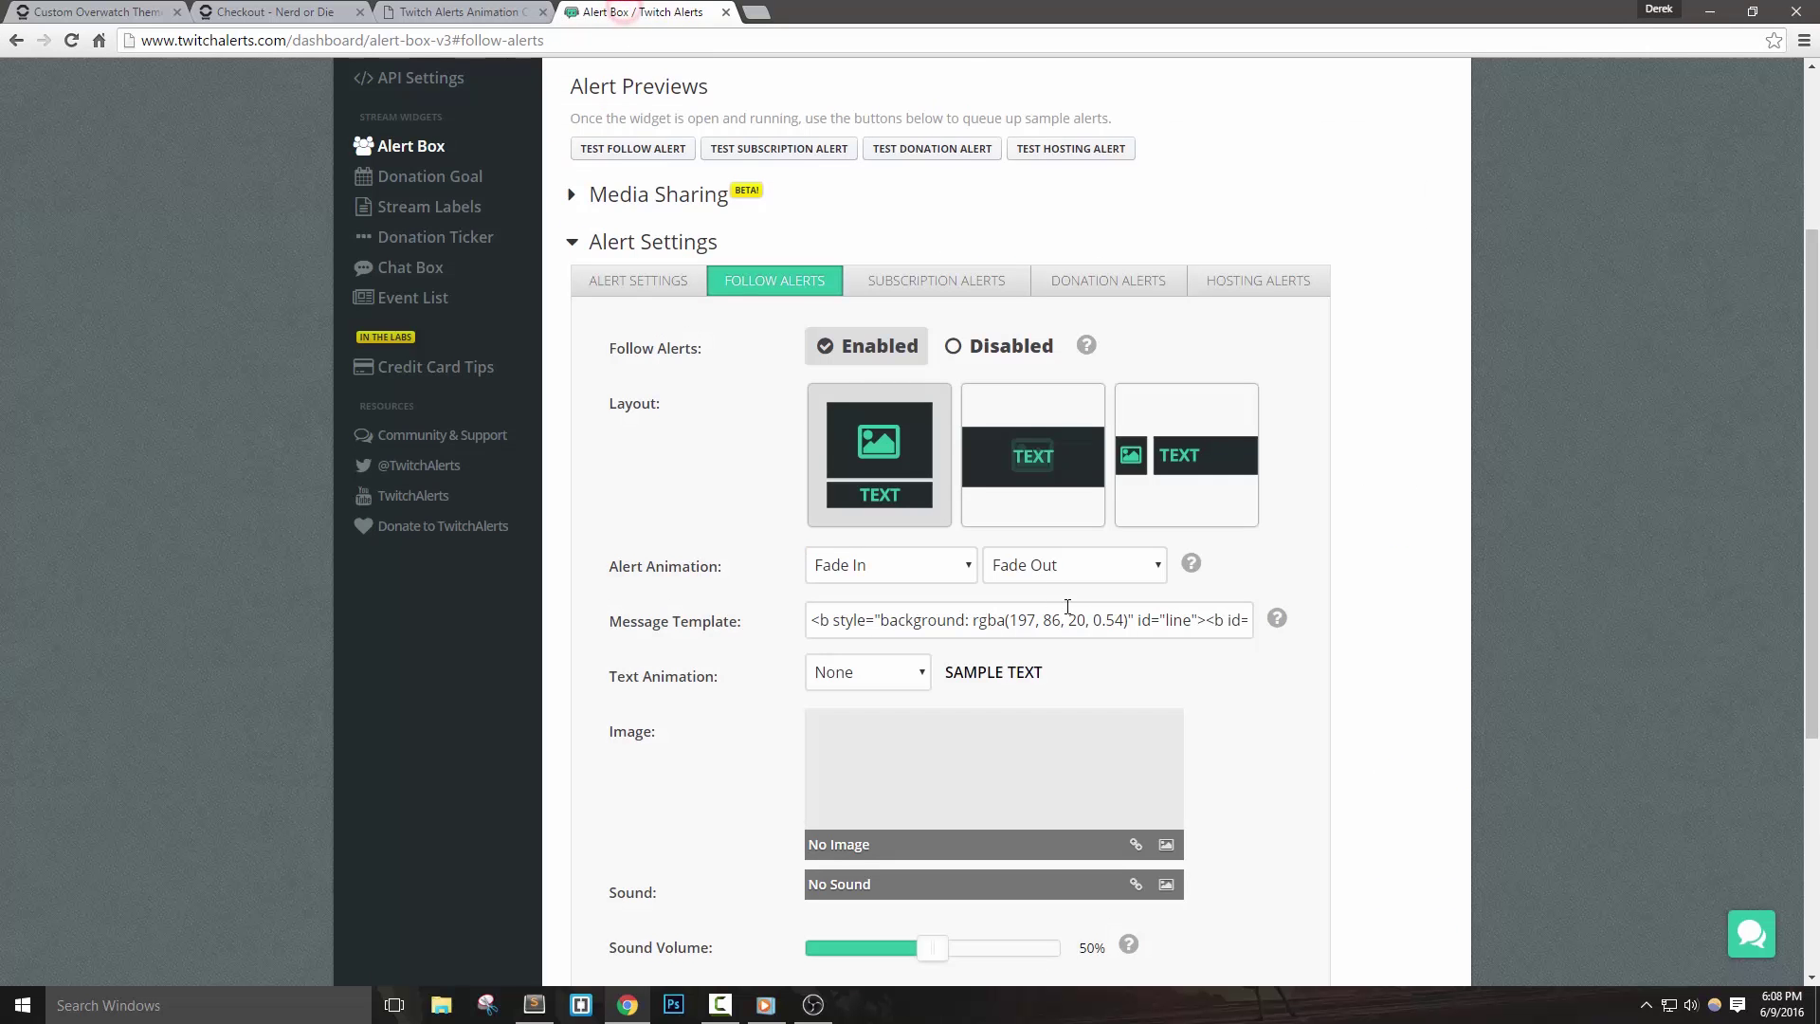